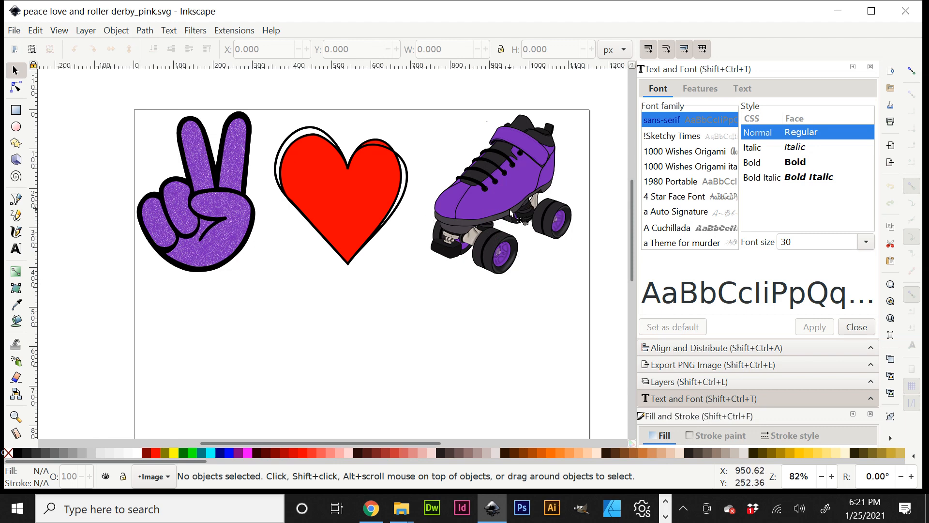
Move the peace hand, heart and skate group to about X 29 px, Y 37 px so it sits within the page
{"action": "left_click_drag", "start_coordinate": [511, 215], "coordinate": [526, 350]}
{"action": "key", "text": "Delete"}
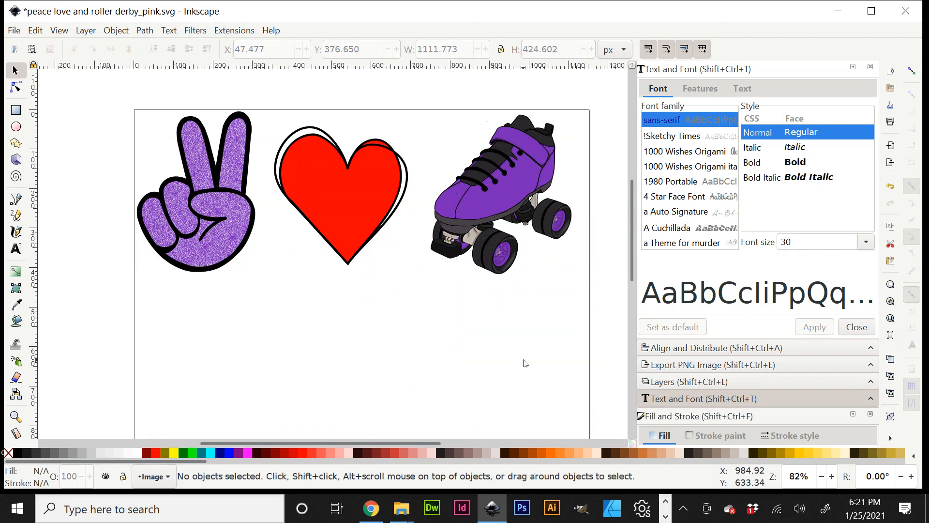
{"action": "left_click", "coordinate": [485, 242]}
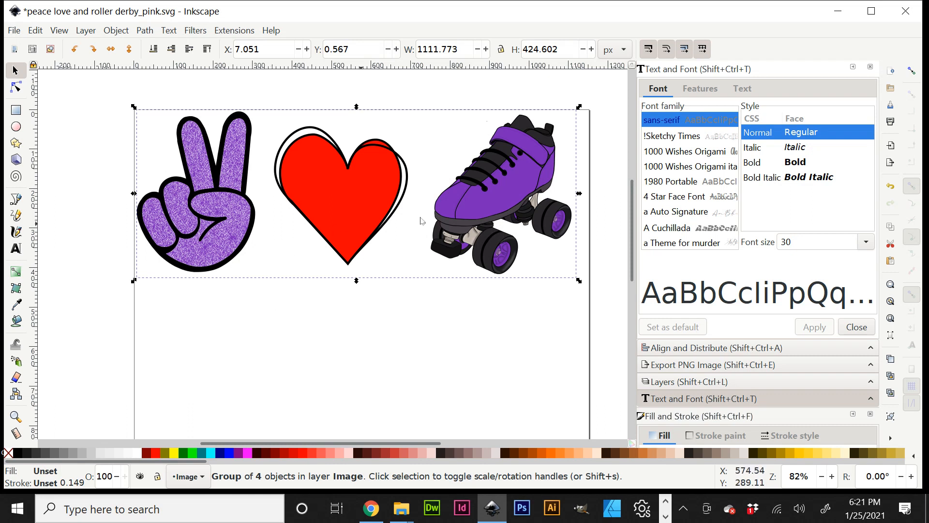
{"action": "left_click_drag", "start_coordinate": [482, 219], "coordinate": [491, 232]}
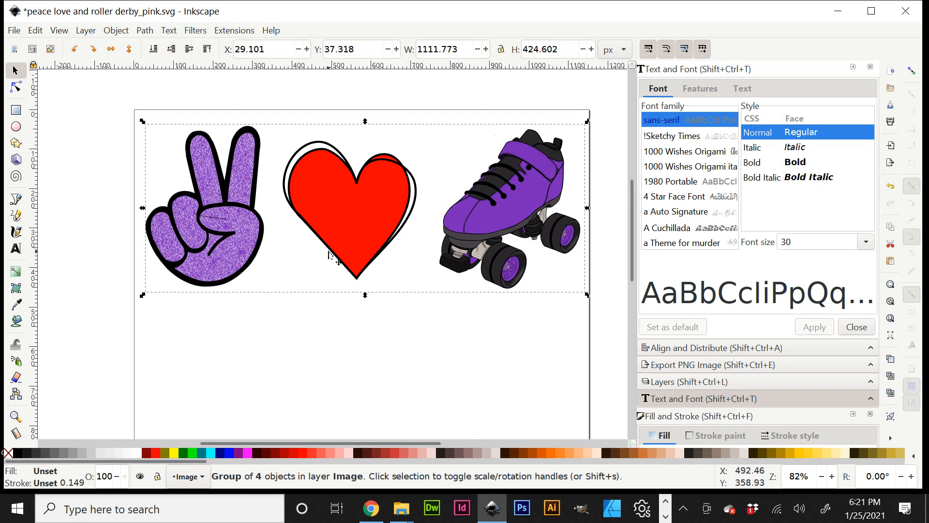
Review the page size and units in the Document Properties, then close them
{"action": "left_click", "coordinate": [15, 30]}
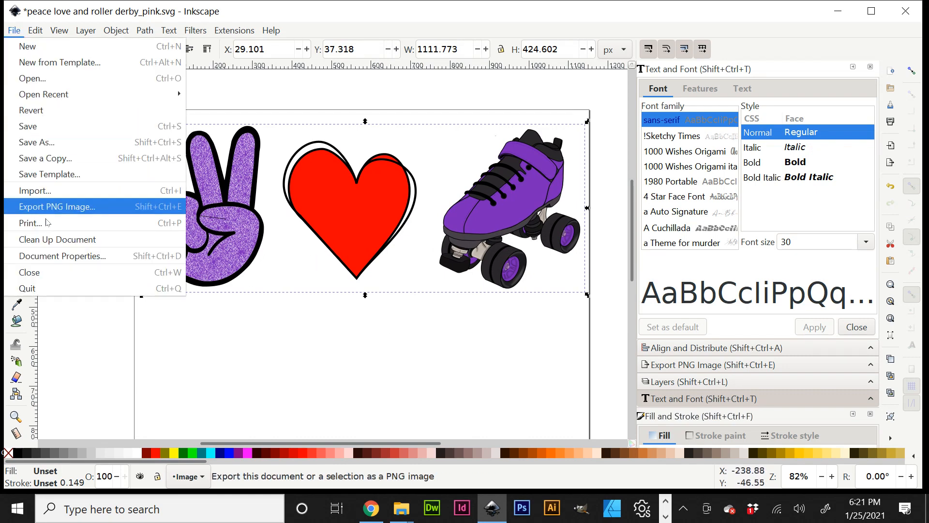
{"action": "left_click", "coordinate": [67, 256]}
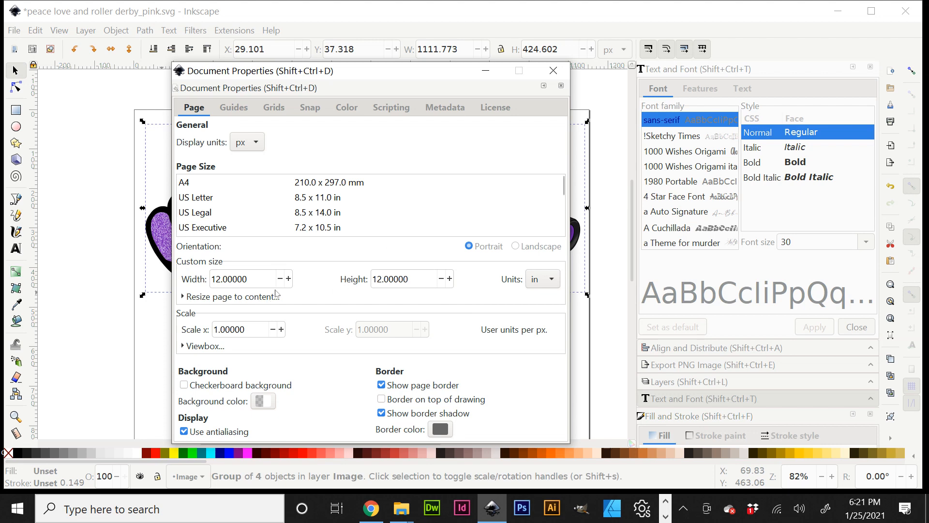
{"action": "left_click", "coordinate": [441, 111]}
{"action": "left_click_drag", "start_coordinate": [374, 76], "coordinate": [352, 62]}
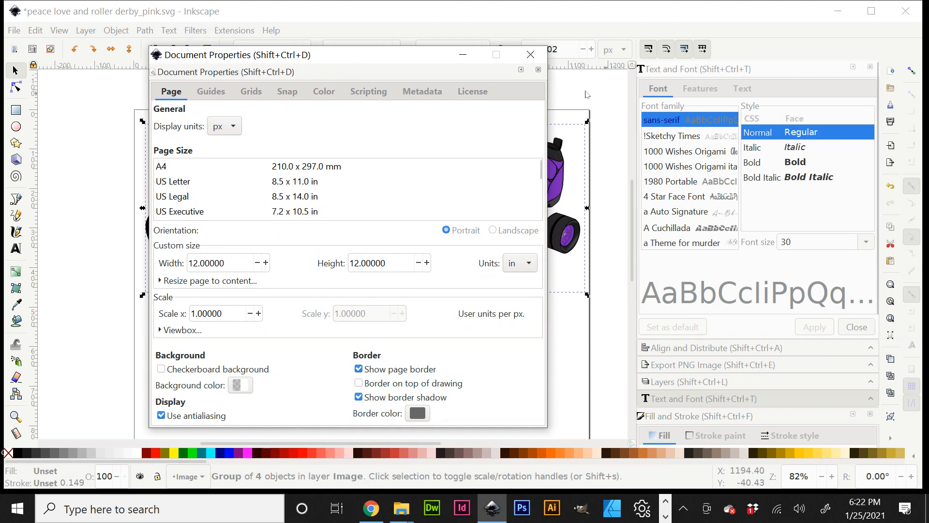
{"action": "left_click", "coordinate": [531, 58]}
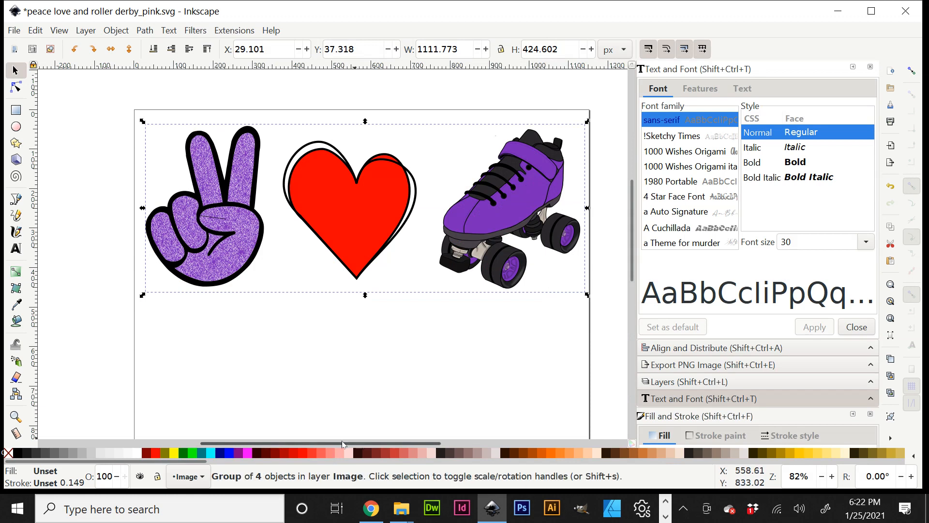
{"action": "left_click_drag", "start_coordinate": [342, 441], "coordinate": [357, 441]}
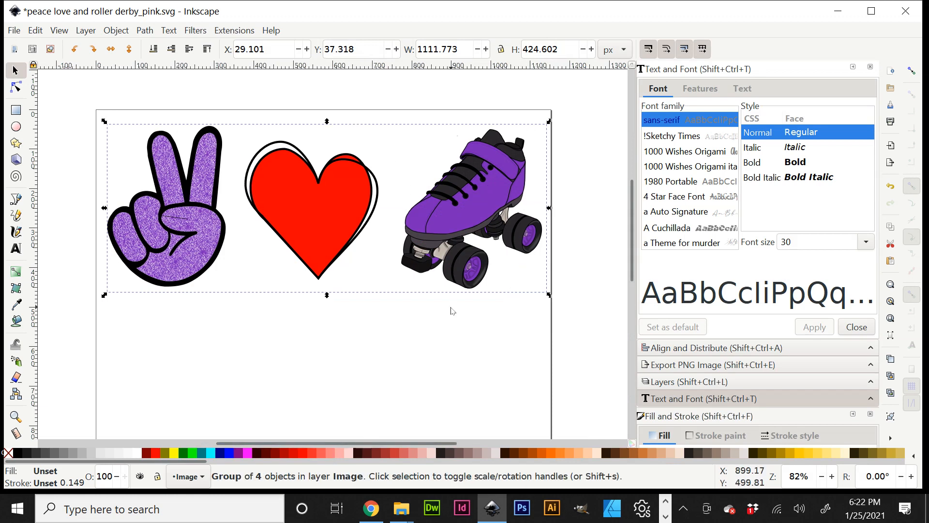
{"action": "key", "text": "plus"}
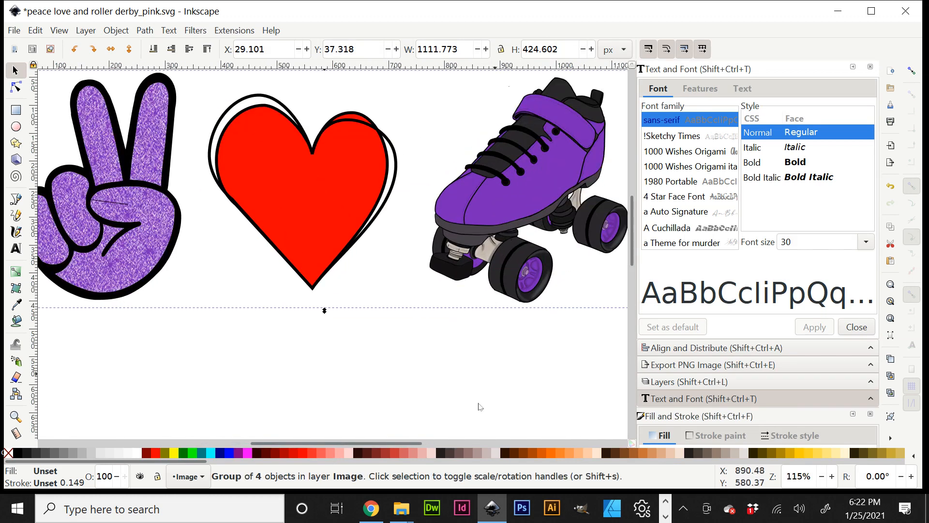
{"action": "left_click_drag", "start_coordinate": [406, 446], "coordinate": [439, 446]}
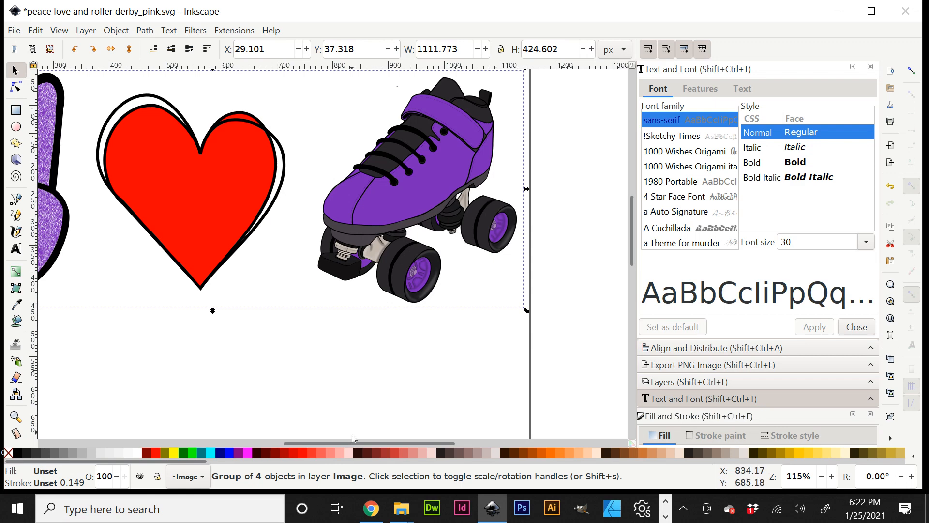
{"action": "left_click_drag", "start_coordinate": [350, 443], "coordinate": [299, 442]}
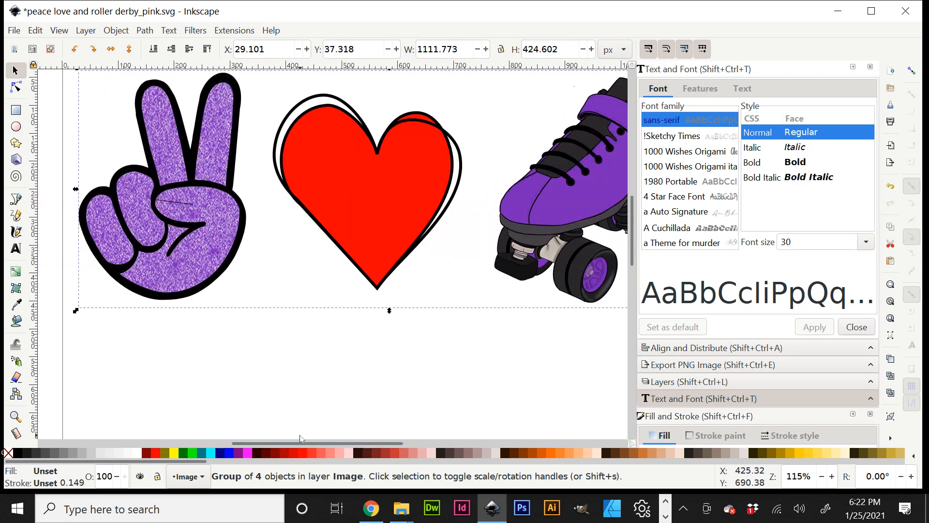
{"action": "key", "text": "minus"}
{"action": "scroll", "coordinate": [495, 378], "scroll_direction": "down", "scroll_amount": 1}
{"action": "scroll", "coordinate": [495, 379], "scroll_direction": "down", "scroll_amount": 1}
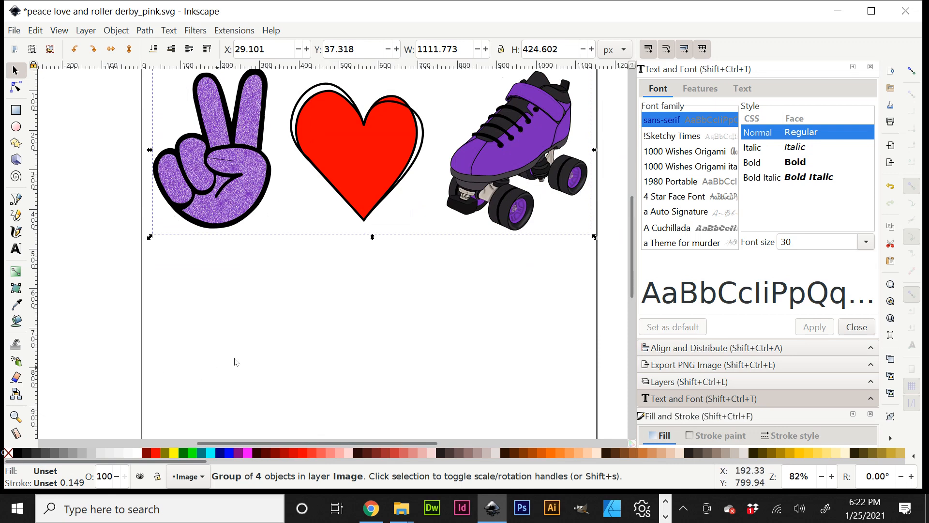
Import the pink derby skate PNG from the drive-download-20210123T032043Z-001 folder in Downloads as an embedded image with DPI from file
{"action": "left_click", "coordinate": [15, 31]}
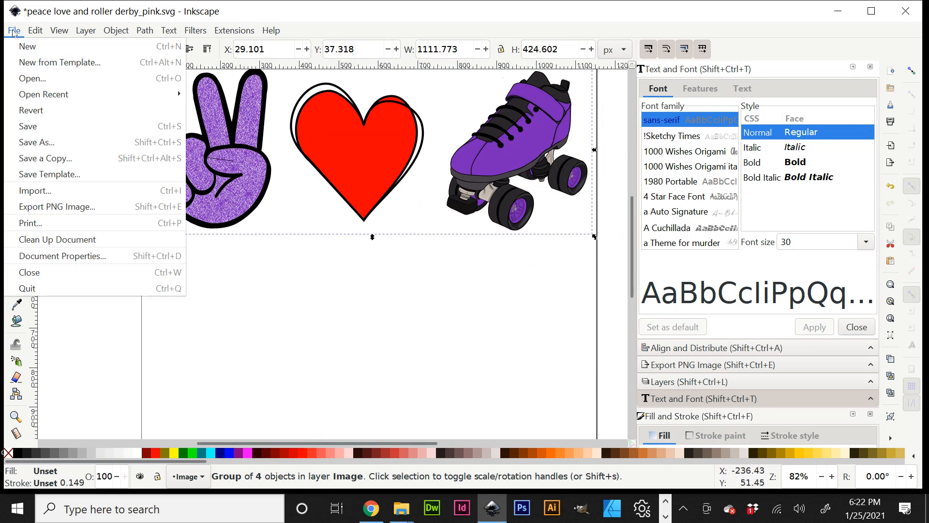
{"action": "left_click", "coordinate": [30, 192]}
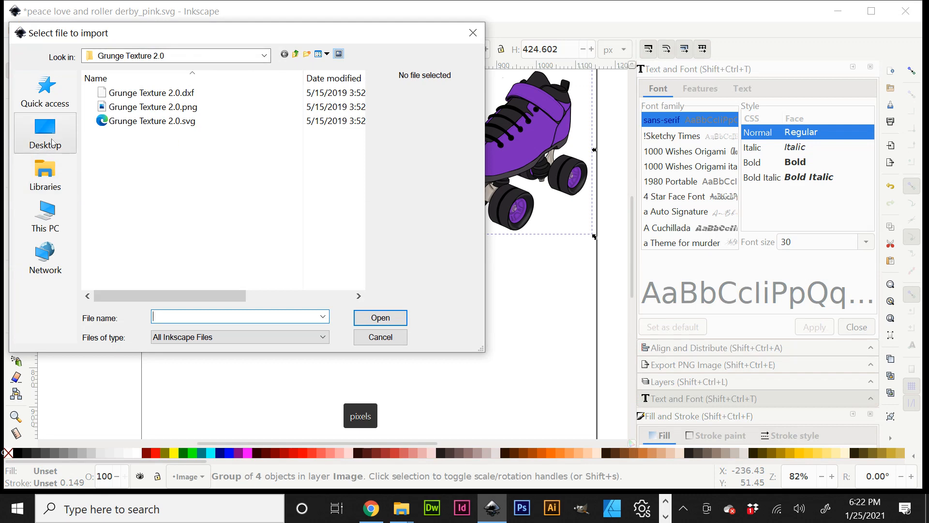
{"action": "left_click", "coordinate": [52, 231]}
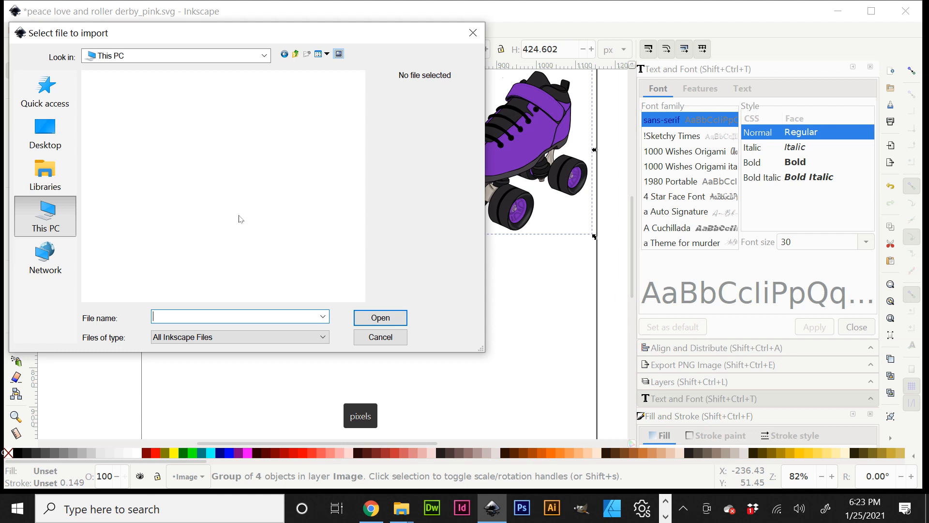
{"action": "left_click", "coordinate": [137, 228]}
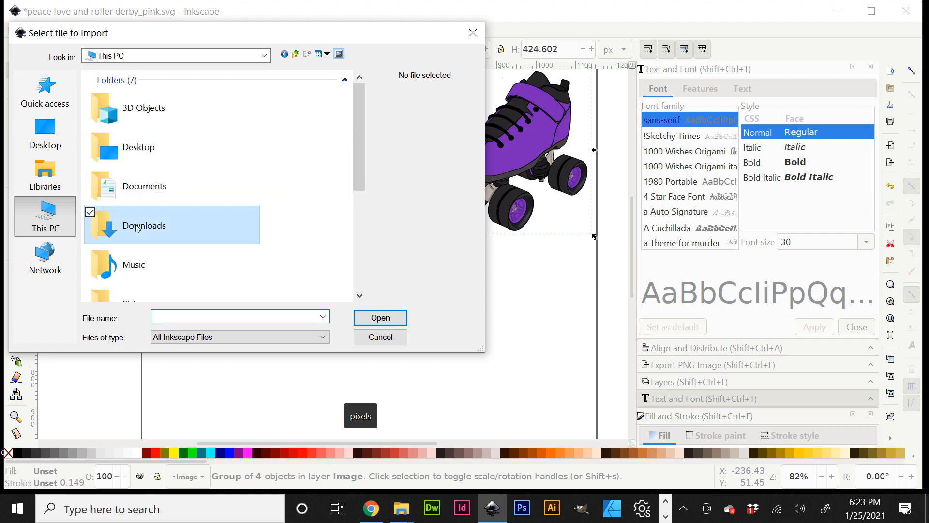
{"action": "double_click", "coordinate": [137, 228]}
{"action": "double_click", "coordinate": [228, 124]}
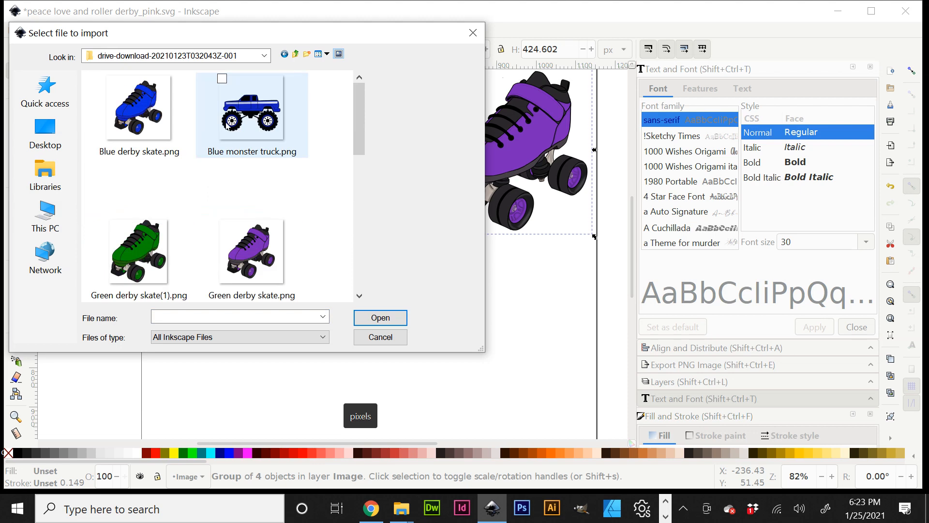
{"action": "scroll", "coordinate": [134, 251], "scroll_direction": "down", "scroll_amount": 3}
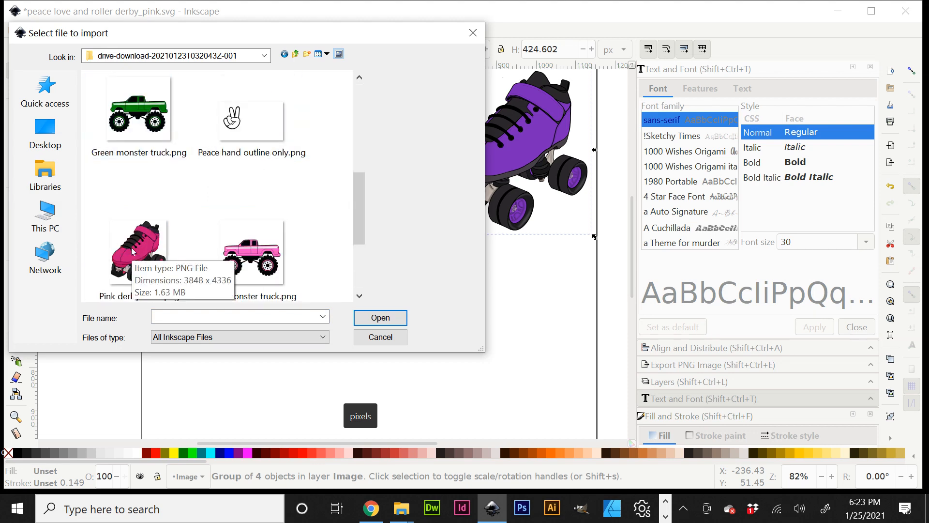
{"action": "left_click", "coordinate": [134, 251]}
{"action": "left_click", "coordinate": [382, 318]}
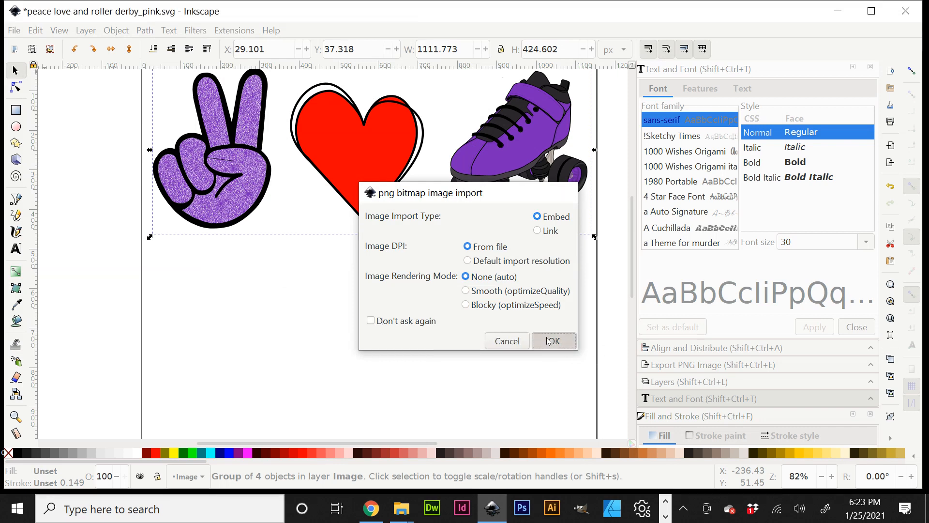
{"action": "left_click", "coordinate": [548, 341]}
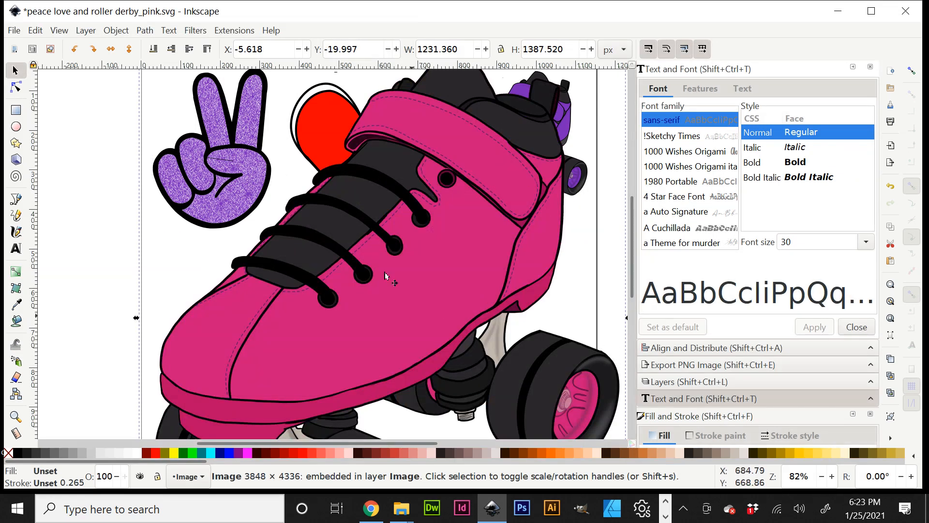
Switch the selection units to inches, lock the aspect ratio and set the pink skate's width to 6 in
{"action": "left_click", "coordinate": [621, 50]}
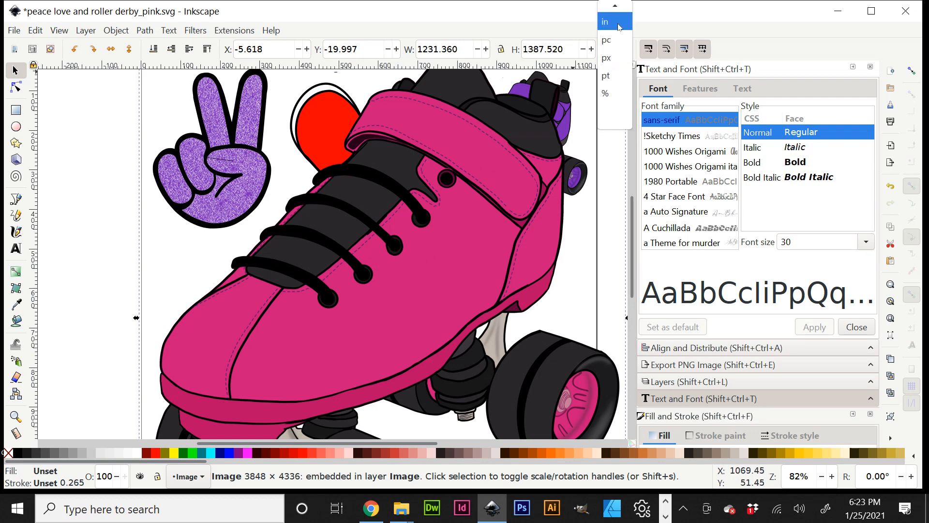
{"action": "left_click", "coordinate": [618, 25]}
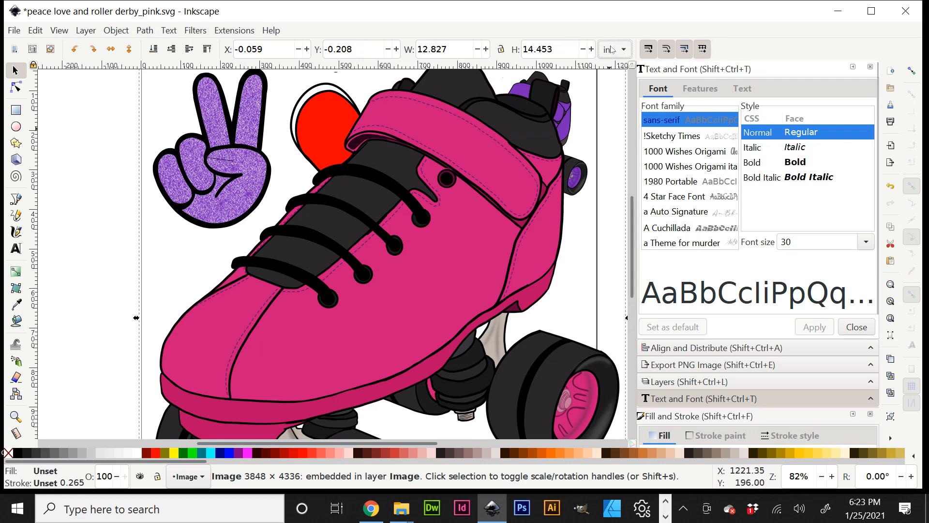
{"action": "left_click", "coordinate": [500, 50]}
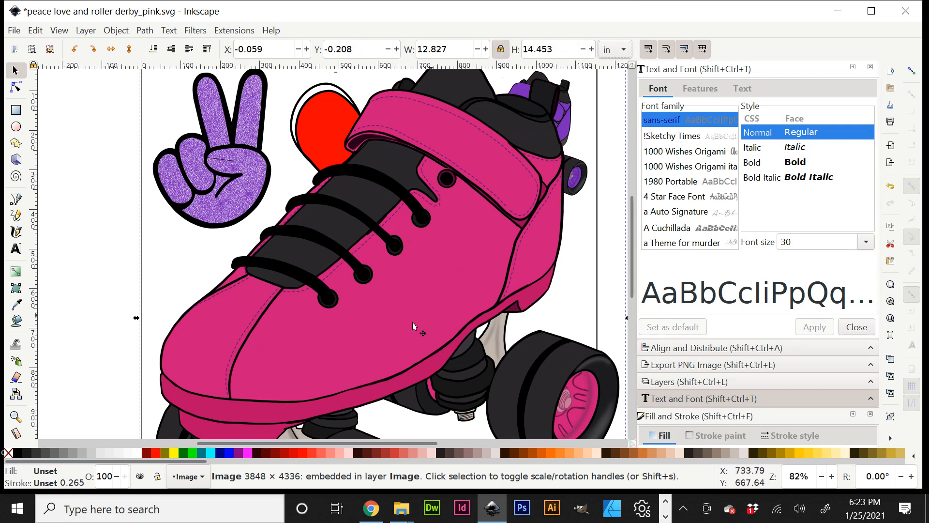
{"action": "double_click", "coordinate": [471, 48]}
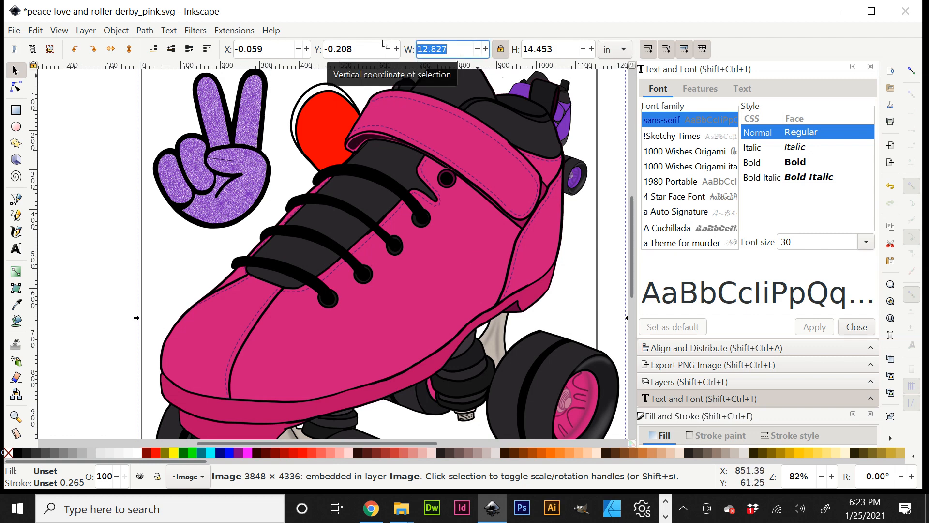
{"action": "type", "text": "6"}
{"action": "key", "text": "Tab"}
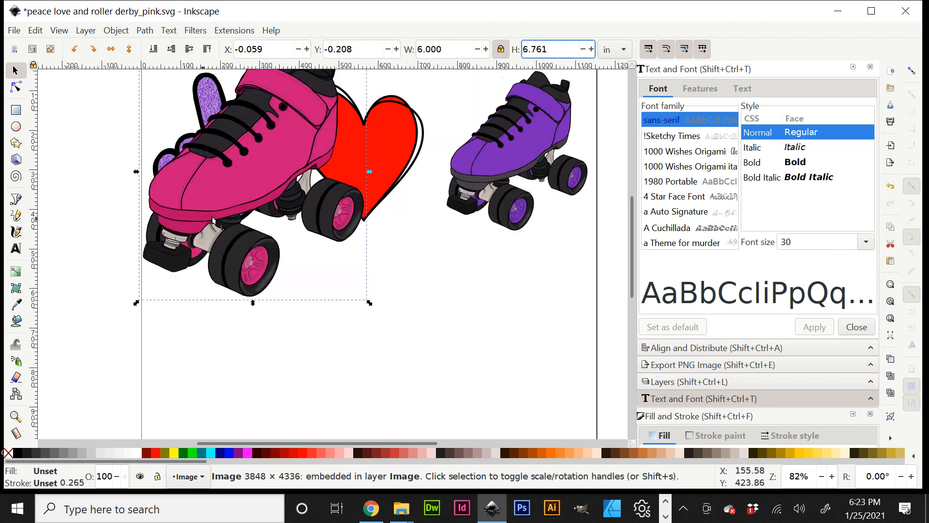
Place the pink skate below the purple one and scale it down proportionally to about 4 by 4.5 in
{"action": "left_click_drag", "start_coordinate": [213, 209], "coordinate": [435, 378]}
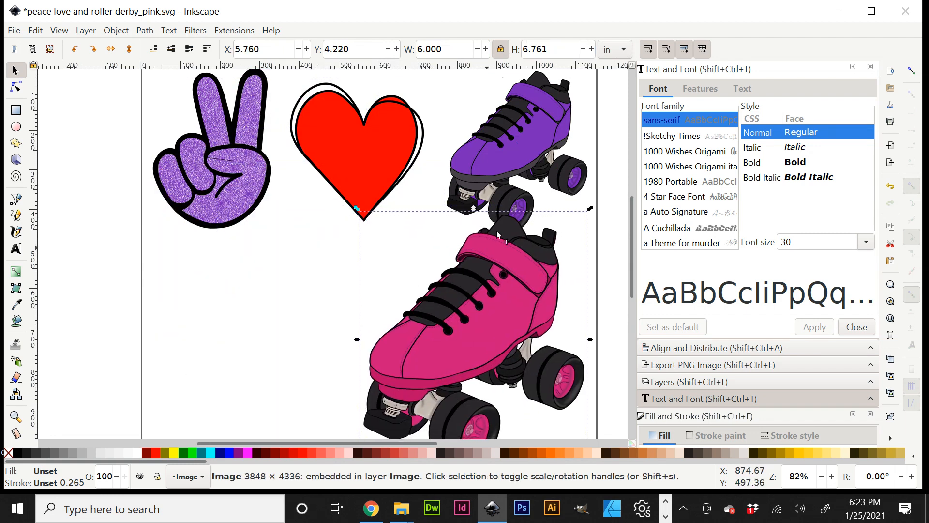
{"action": "left_click_drag", "start_coordinate": [592, 209], "coordinate": [517, 295]}
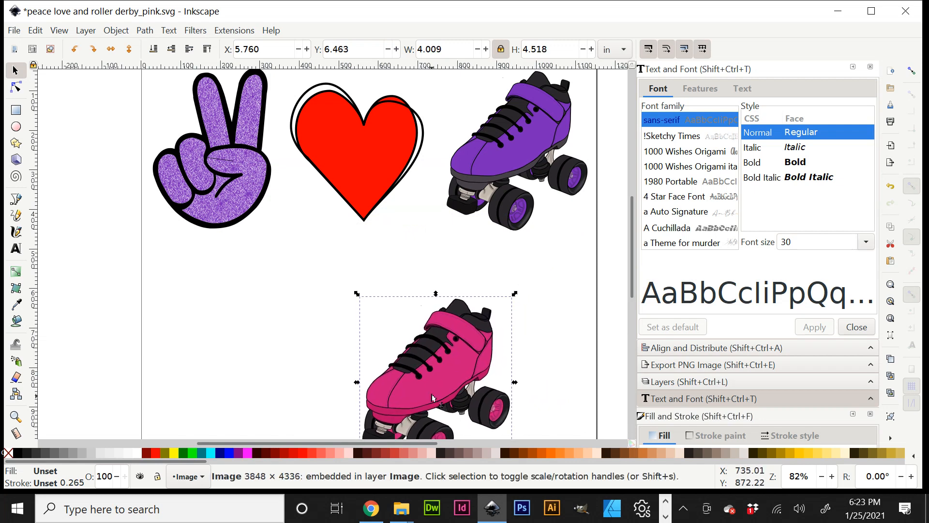
{"action": "left_click_drag", "start_coordinate": [434, 393], "coordinate": [516, 362]}
{"action": "scroll", "coordinate": [392, 373], "scroll_direction": "down", "scroll_amount": 3}
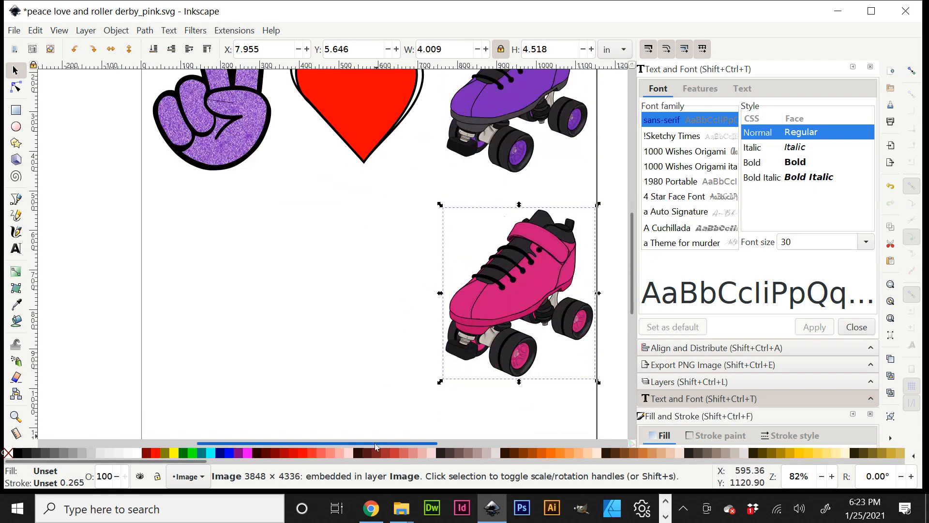
Draw a black circle about 1.9 in across in the empty page area below the heart
{"action": "left_click_drag", "start_coordinate": [375, 443], "coordinate": [341, 443]}
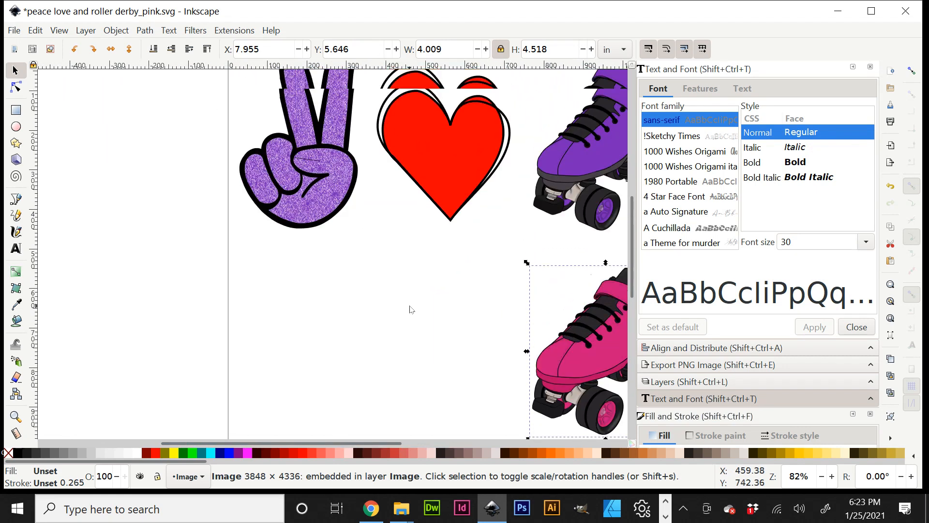
{"action": "scroll", "coordinate": [431, 304], "scroll_direction": "up", "scroll_amount": 4}
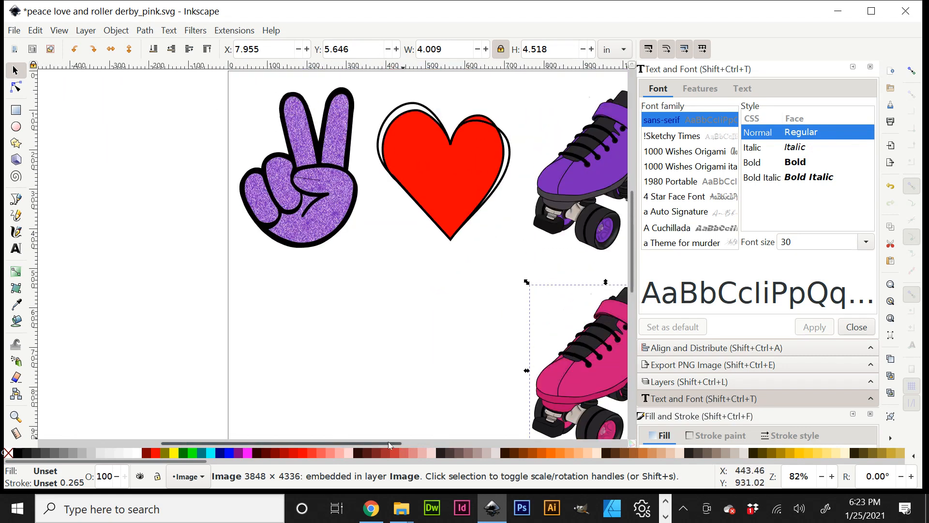
{"action": "left_click_drag", "start_coordinate": [391, 444], "coordinate": [419, 443]}
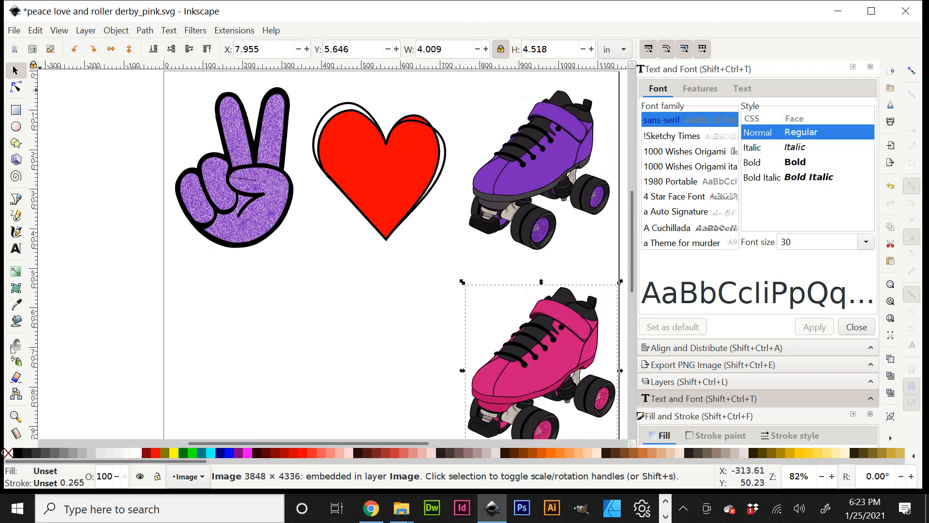
{"action": "left_click", "coordinate": [16, 128]}
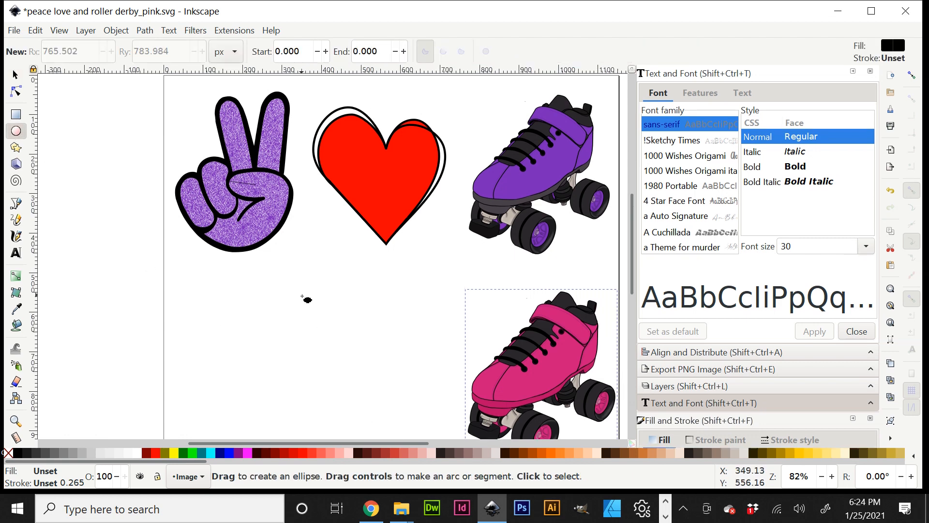
{"action": "left_click_drag", "start_coordinate": [302, 296], "coordinate": [374, 367]}
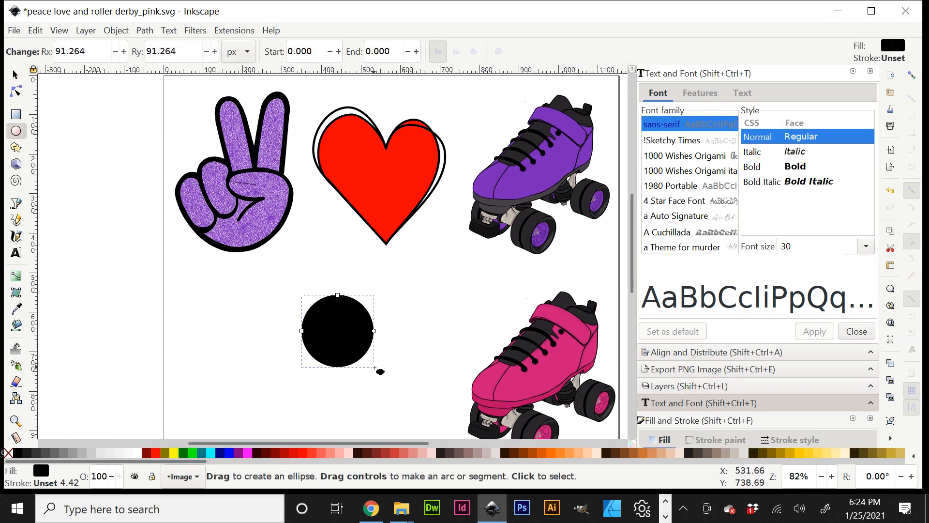
Resize the black circle to 2.5 by 2.5 in and duplicate it, placing the two circles side by side
{"action": "left_click", "coordinate": [16, 73]}
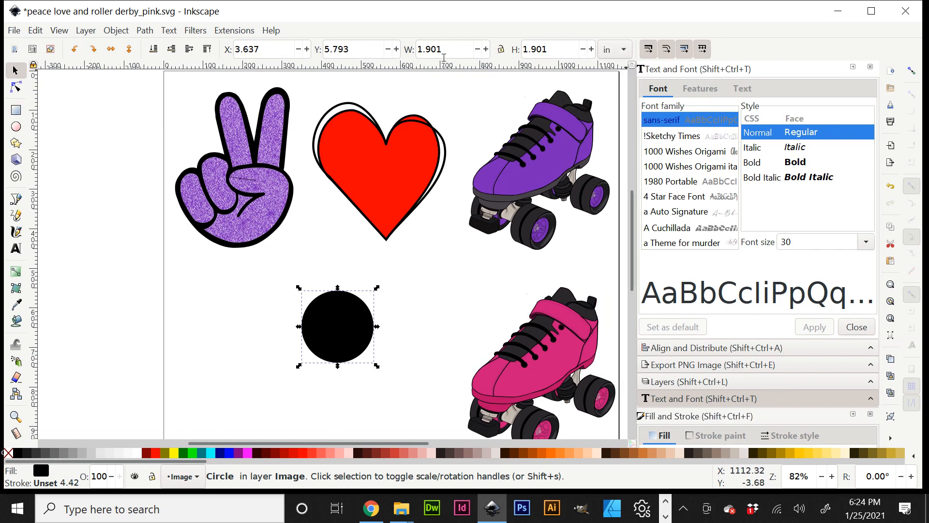
{"action": "double_click", "coordinate": [459, 49]}
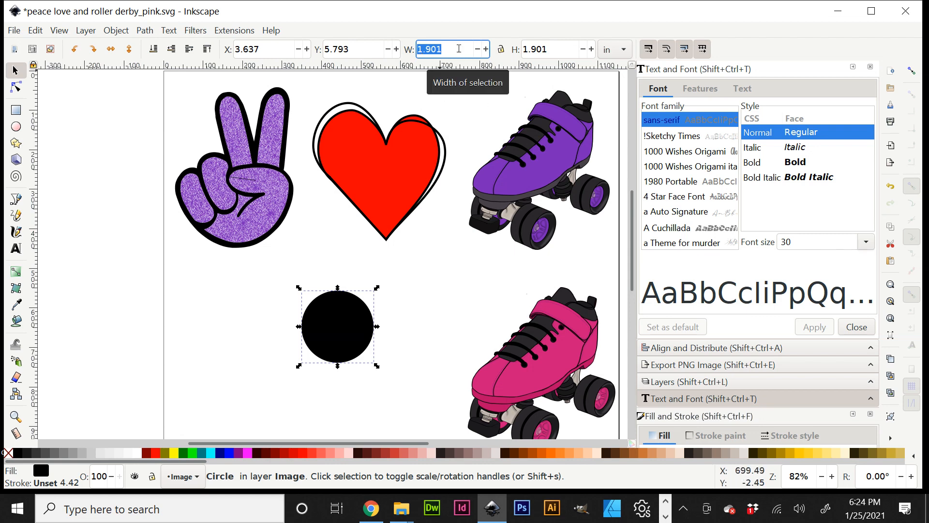
{"action": "type", "text": "2."}
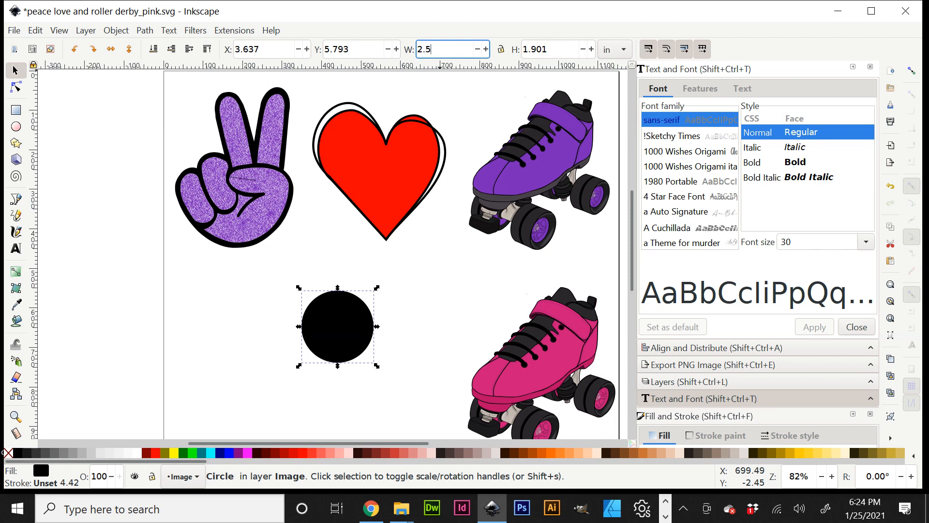
{"action": "type", "text": "5"}
{"action": "key", "text": "Tab"}
{"action": "type", "text": "2"}
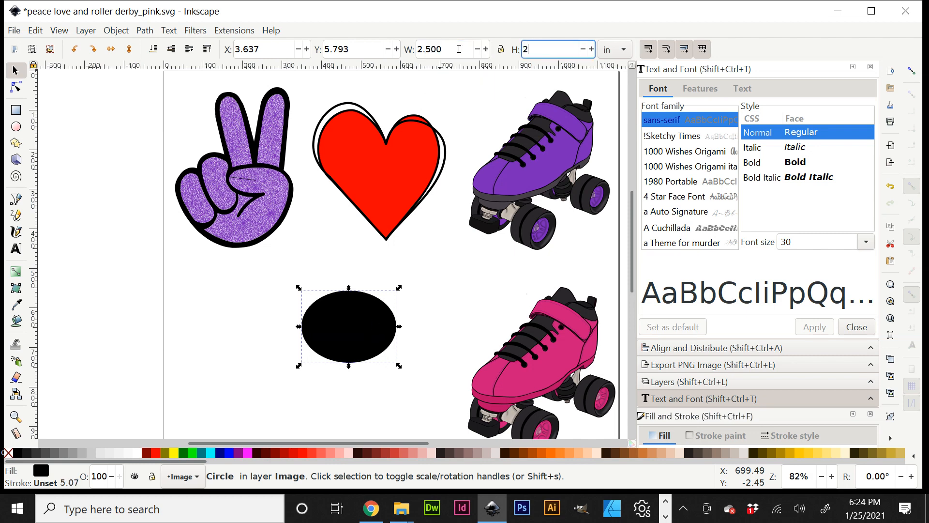
{"action": "type", "text": ".5"}
{"action": "key", "text": "Return"}
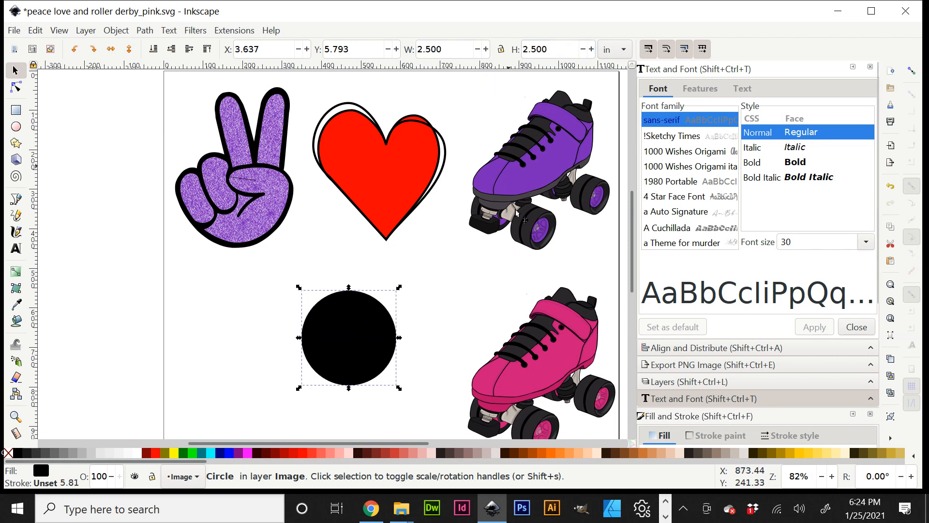
{"action": "left_click_drag", "start_coordinate": [357, 356], "coordinate": [415, 340]}
{"action": "key", "text": "ctrl+d"}
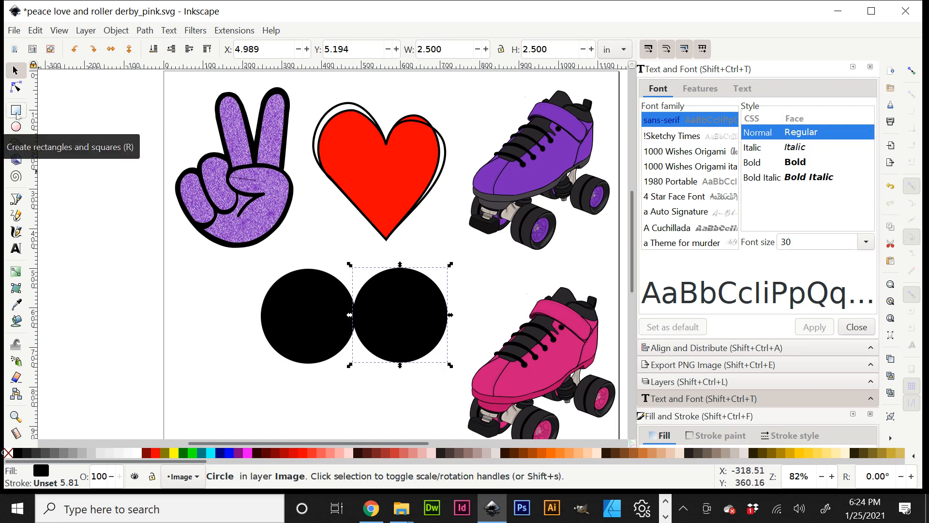
Draw a black rectangle about 3.1 in wide and 2.8 in high in the empty area below the two circles
{"action": "left_click", "coordinate": [16, 111]}
{"action": "scroll", "coordinate": [289, 303], "scroll_direction": "down", "scroll_amount": 5}
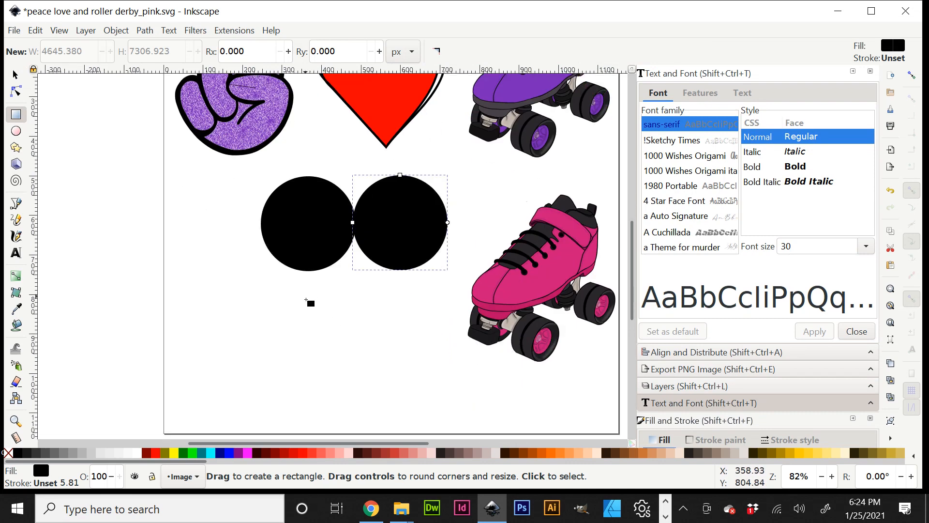
{"action": "left_click_drag", "start_coordinate": [305, 297], "coordinate": [374, 399]}
{"action": "left_click_drag", "start_coordinate": [422, 403], "coordinate": [424, 403]}
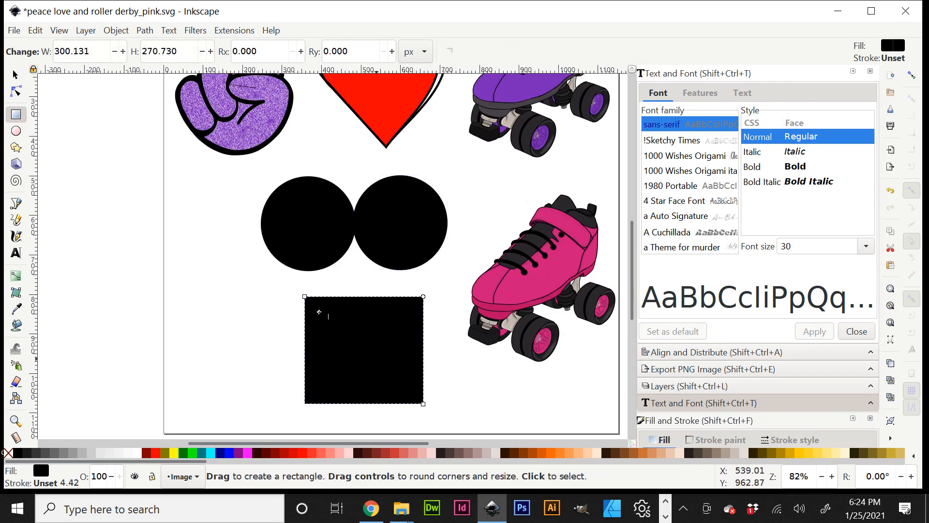
Set the rectangle's width and height to 3 in each
{"action": "left_click", "coordinate": [15, 74]}
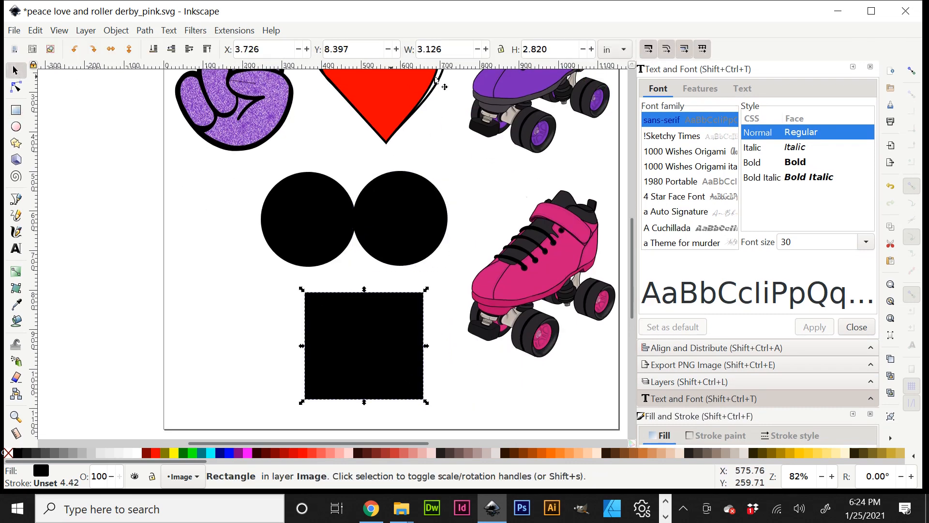
{"action": "left_click", "coordinate": [444, 49]}
{"action": "type", "text": "3"}
{"action": "key", "text": "Tab"}
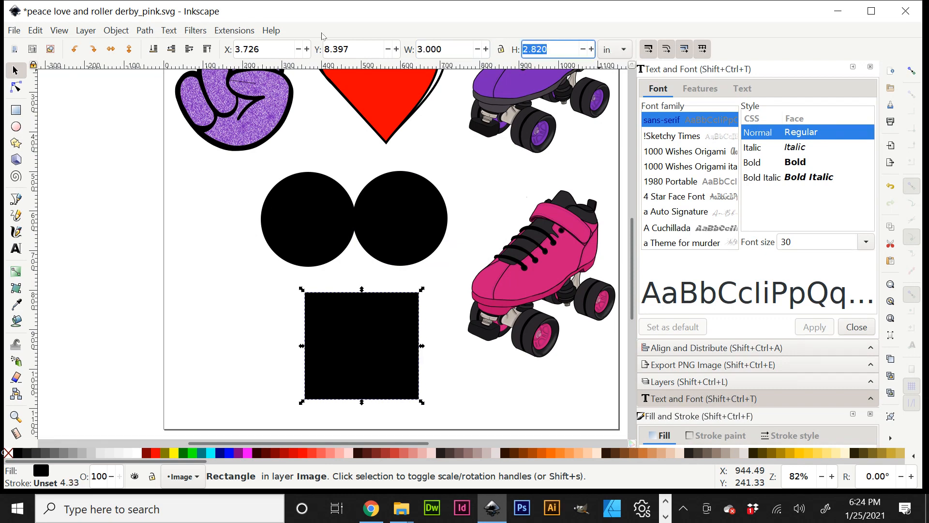
{"action": "type", "text": "3"}
{"action": "key", "text": "Return"}
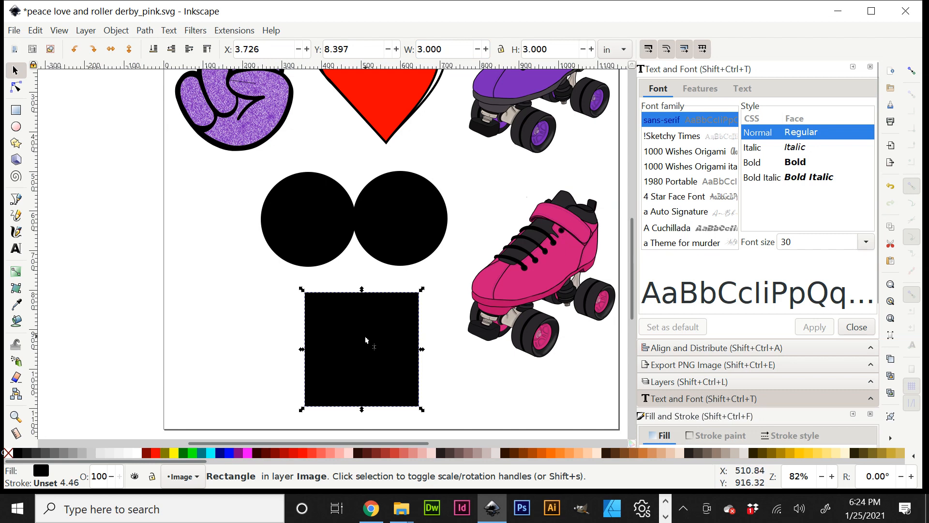
Rotate the square about 45° into a diamond and move it up over the two circles to form a heart outline
{"action": "left_click", "coordinate": [367, 367]}
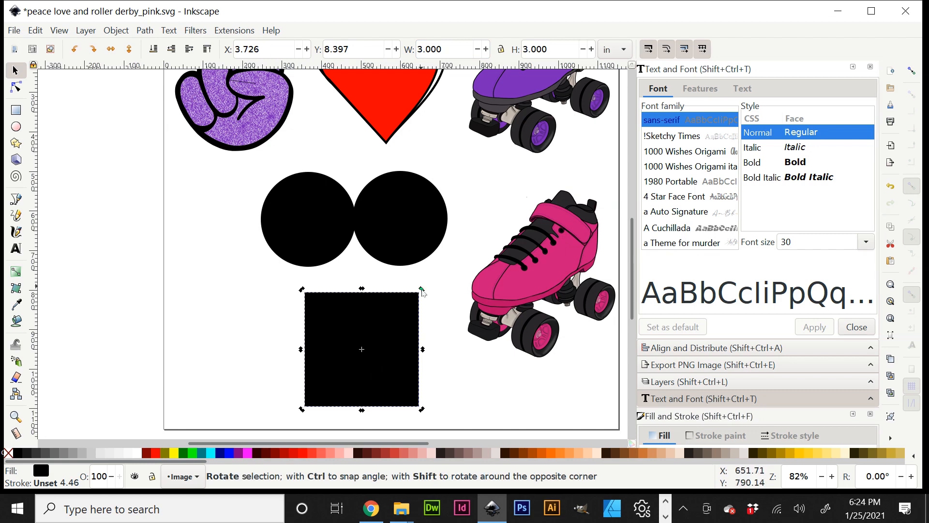
{"action": "left_click_drag", "start_coordinate": [424, 292], "coordinate": [364, 274]}
{"action": "left_click_drag", "start_coordinate": [393, 351], "coordinate": [388, 308]}
{"action": "left_click", "coordinate": [388, 308]}
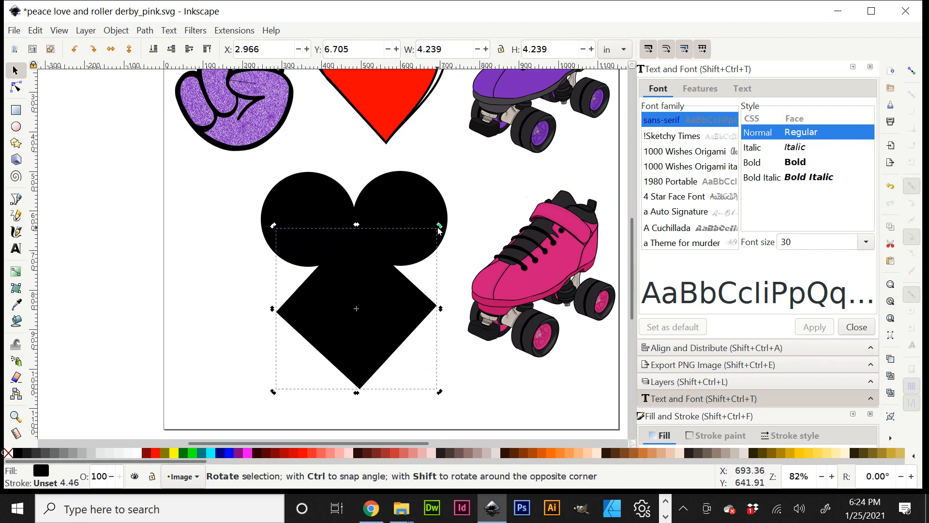
{"action": "left_click_drag", "start_coordinate": [440, 226], "coordinate": [442, 229]}
{"action": "left_click_drag", "start_coordinate": [370, 363], "coordinate": [369, 306]}
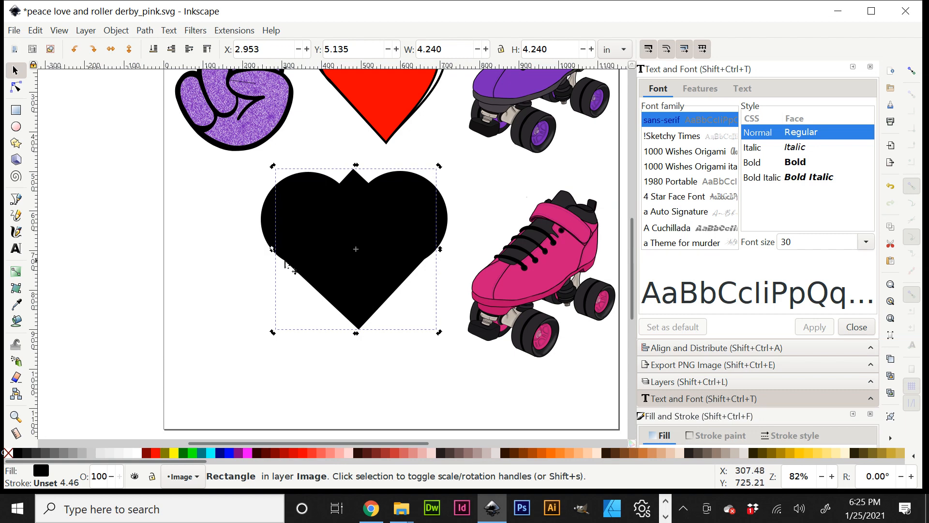
Convert the diamond to a path
{"action": "scroll", "coordinate": [334, 358], "scroll_direction": "up", "scroll_amount": 1}
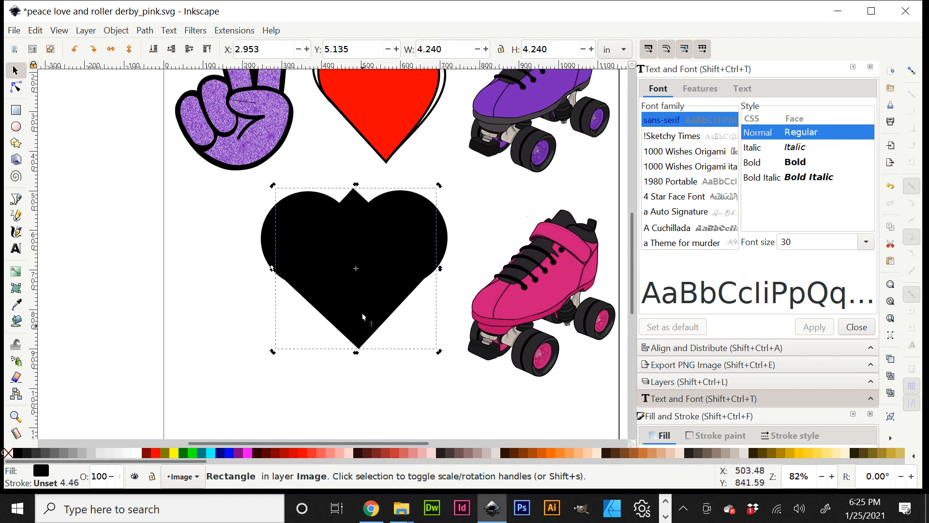
{"action": "left_click", "coordinate": [147, 30]}
{"action": "left_click", "coordinate": [155, 46]}
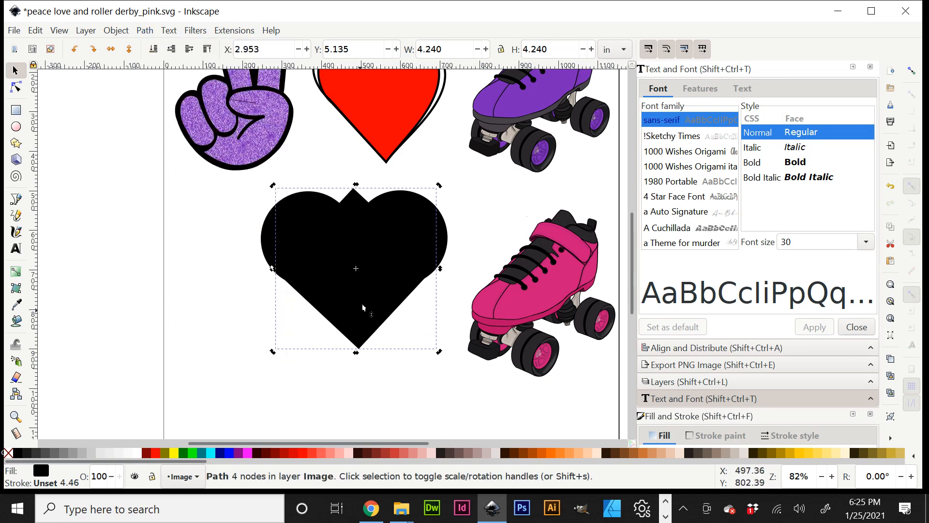
Move the diamond's top node down below the notch between the circles and fill the diamond with red
{"action": "left_click", "coordinate": [15, 91]}
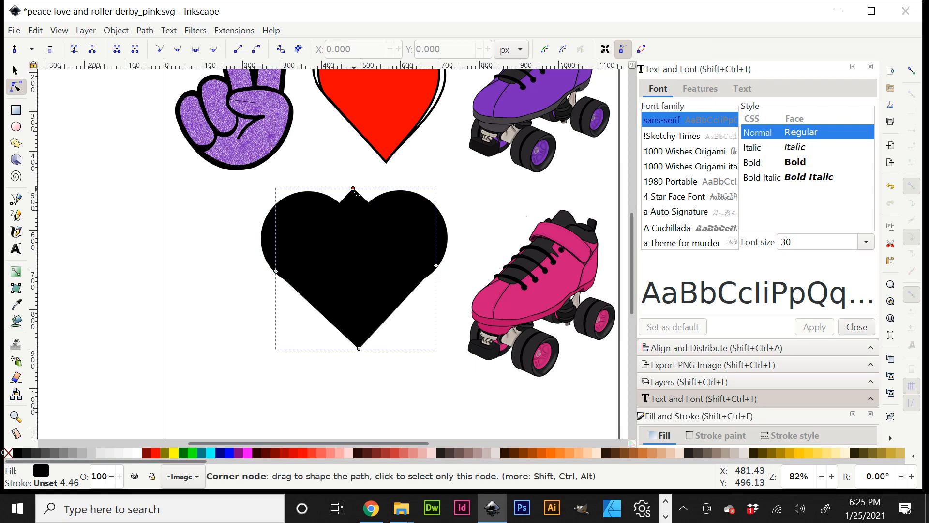
{"action": "left_click_drag", "start_coordinate": [354, 190], "coordinate": [356, 240]}
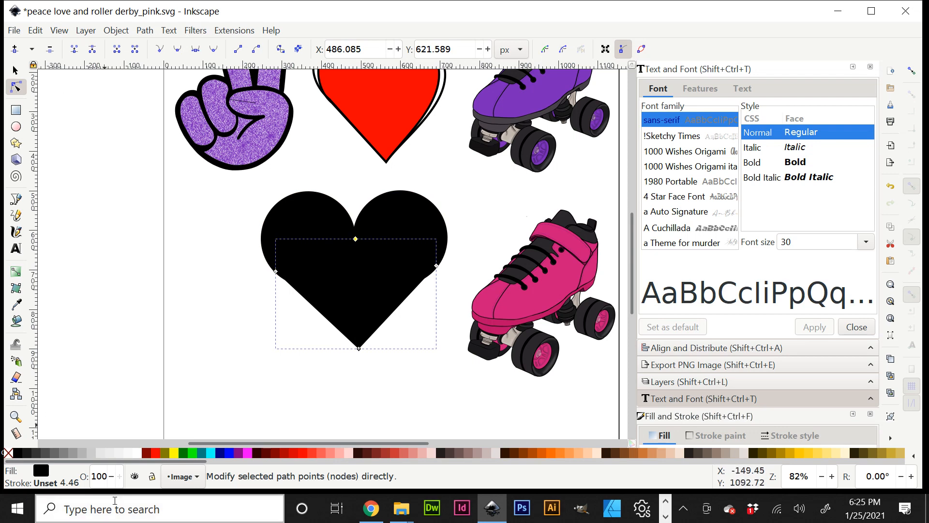
{"action": "left_click", "coordinate": [155, 453]}
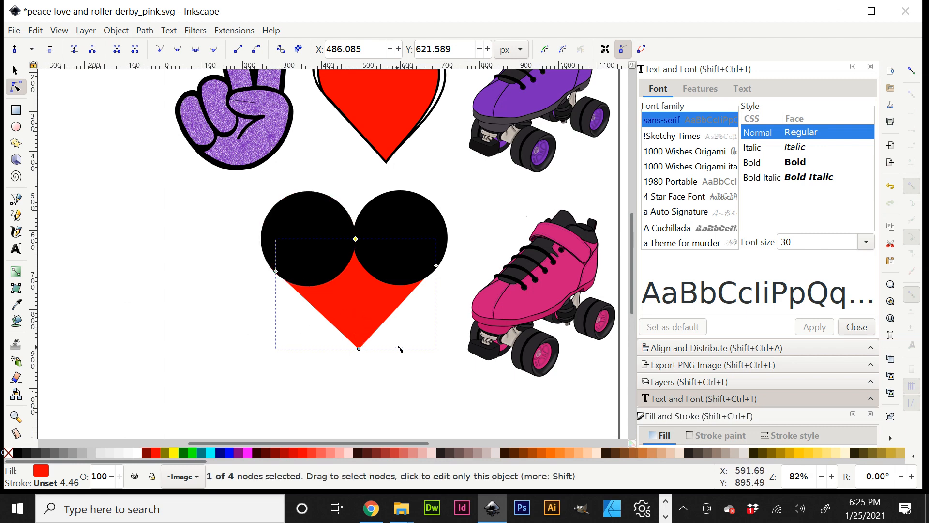
Convert the two black circles to paths and merge them into one shape with Union
{"action": "left_click", "coordinate": [15, 70]}
{"action": "left_click", "coordinate": [287, 220]}
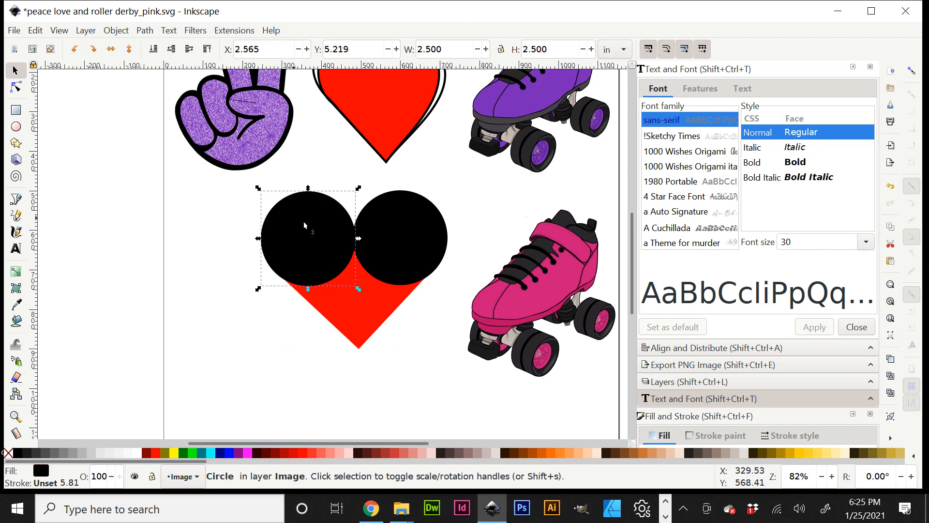
{"action": "left_click", "coordinate": [414, 231], "text": "shift"}
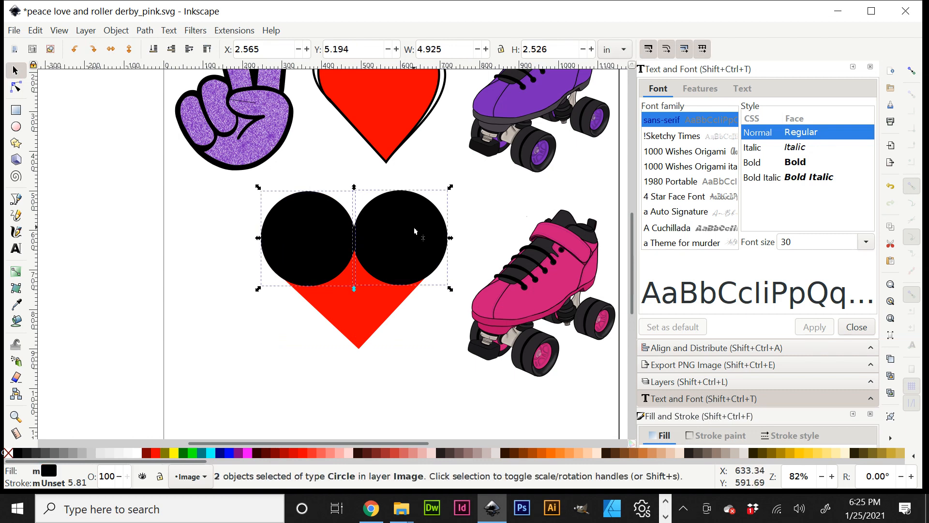
{"action": "left_click", "coordinate": [141, 305]}
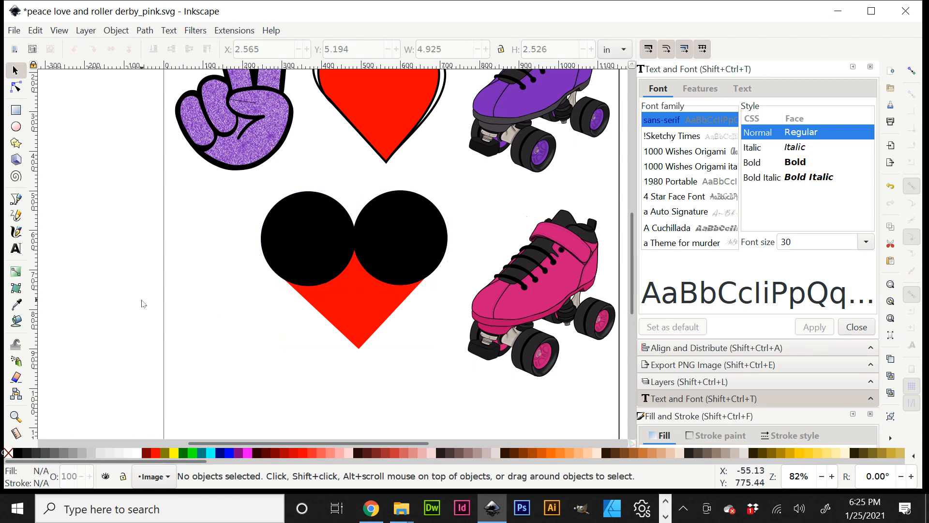
{"action": "left_click_drag", "start_coordinate": [129, 304], "coordinate": [555, 186]}
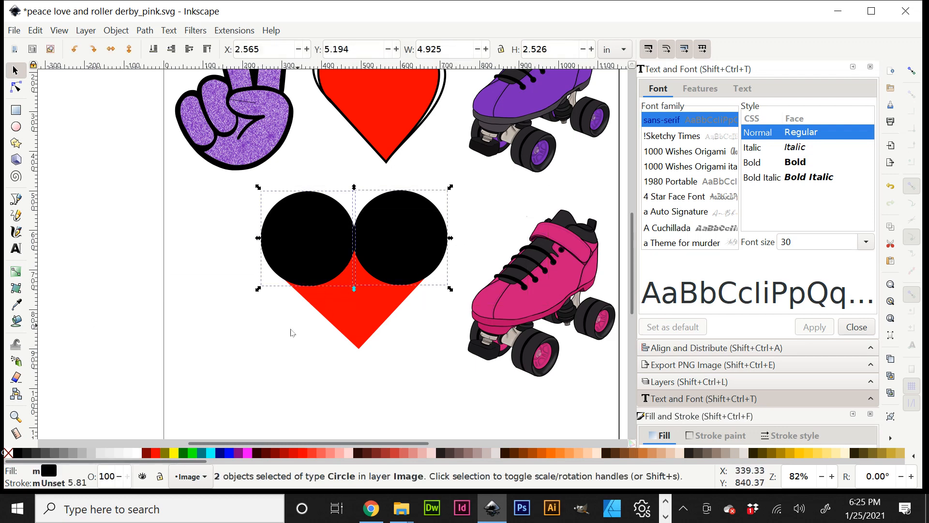
{"action": "left_click", "coordinate": [144, 33]}
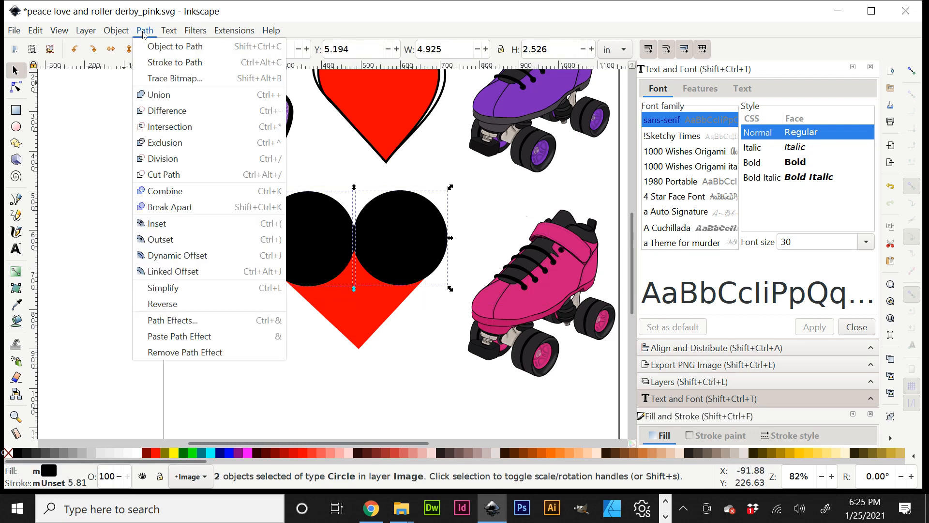
{"action": "left_click", "coordinate": [160, 47]}
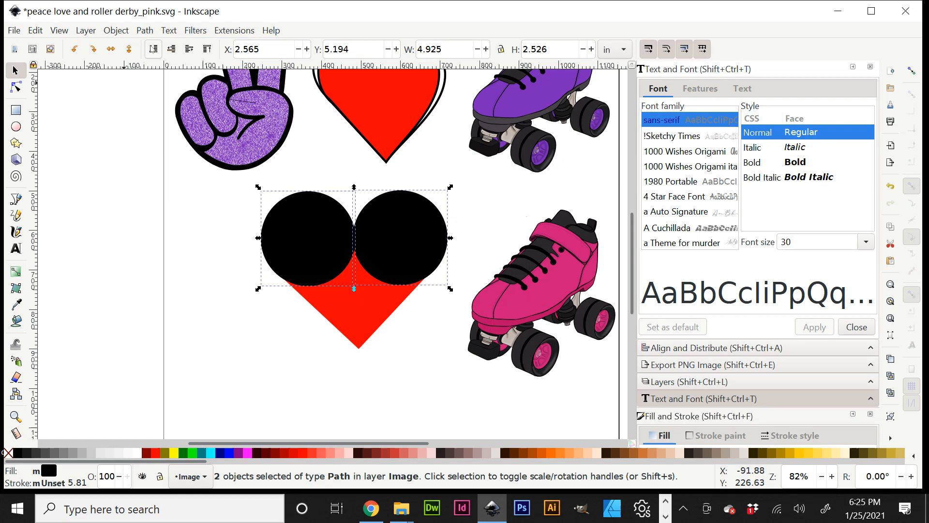
{"action": "left_click", "coordinate": [147, 32]}
{"action": "left_click", "coordinate": [159, 94]}
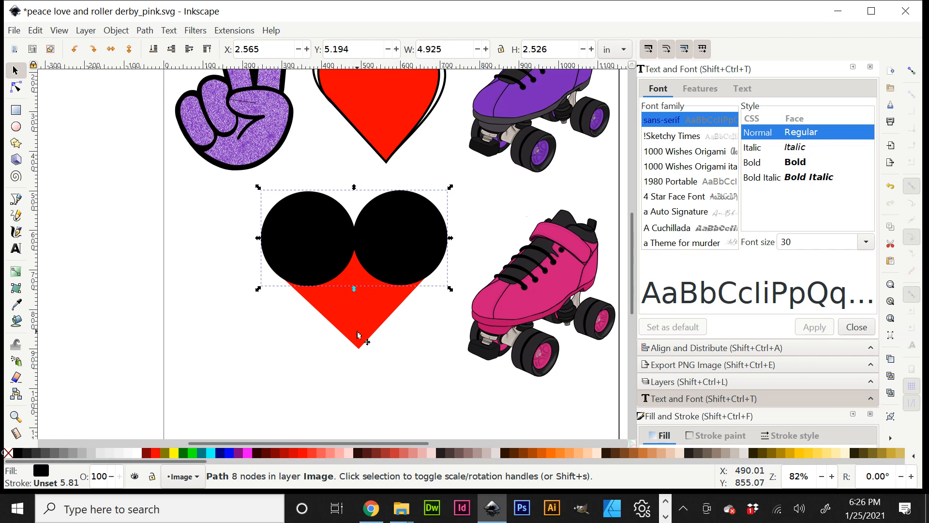
Merge the black double-circle shape with the red diamond into a single heart using Union
{"action": "key", "text": "shift"}
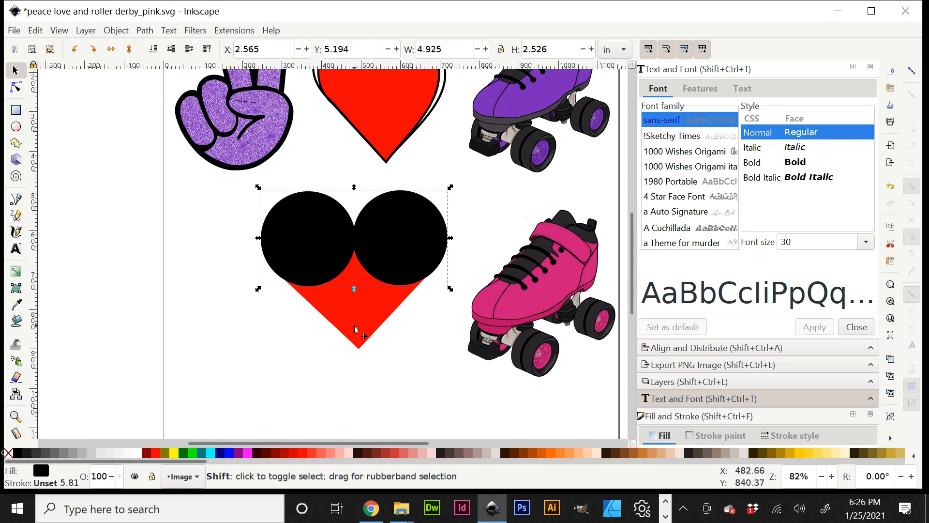
{"action": "left_click", "coordinate": [355, 330], "text": "shift"}
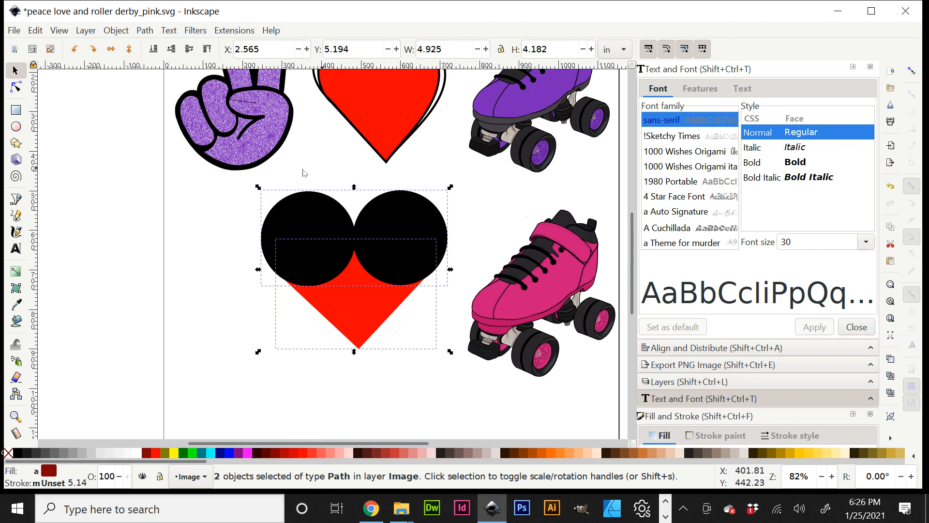
{"action": "left_click", "coordinate": [145, 30]}
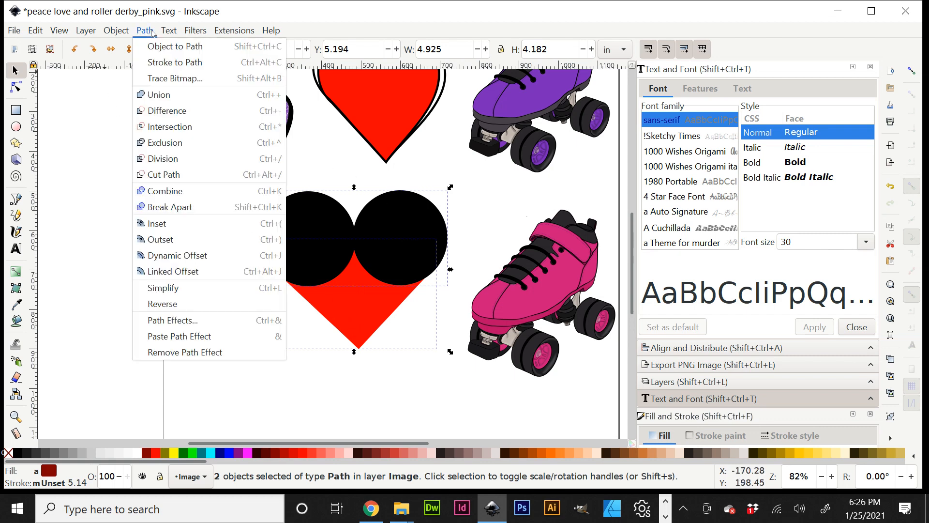
{"action": "left_click", "coordinate": [160, 95]}
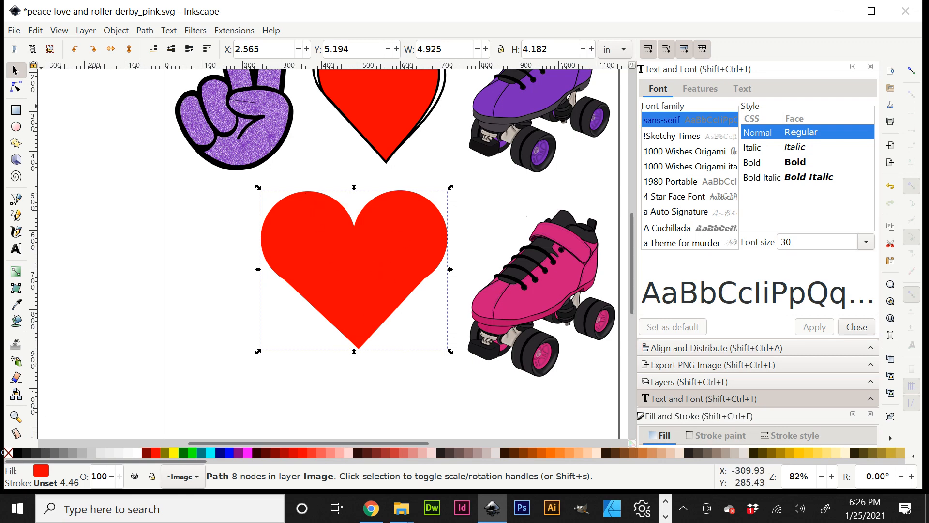
Delete the nodes on both sides of the heart where the circles meet the diamond's straight edges
{"action": "left_click", "coordinate": [16, 87]}
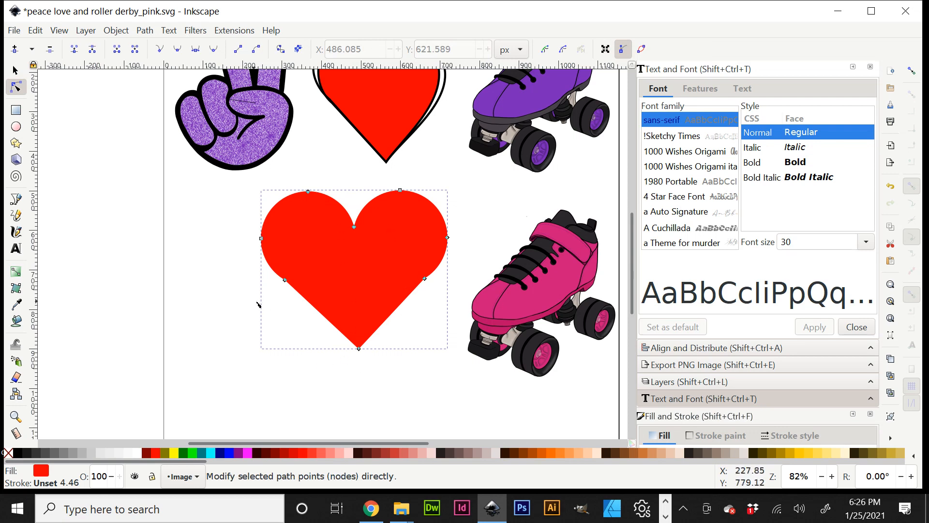
{"action": "left_click_drag", "start_coordinate": [253, 301], "coordinate": [305, 275]}
{"action": "key", "text": "Delete"}
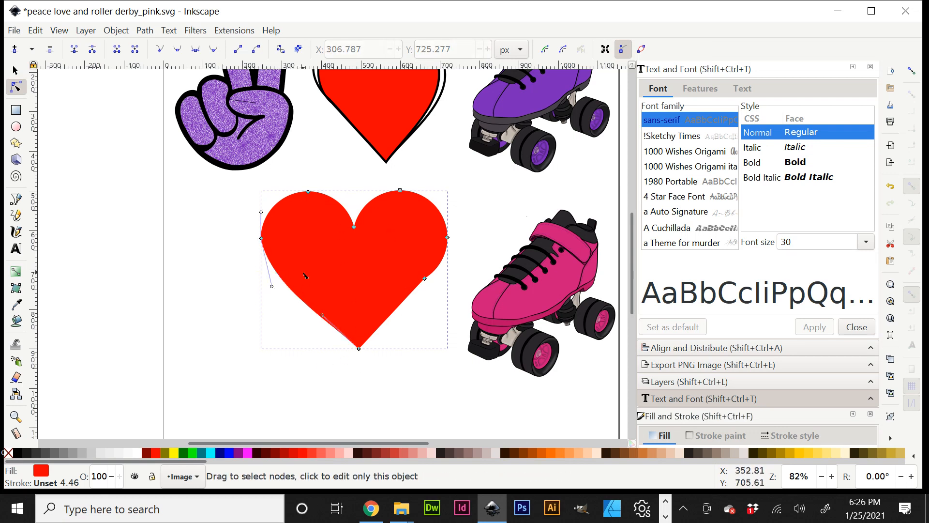
{"action": "left_click", "coordinate": [425, 278]}
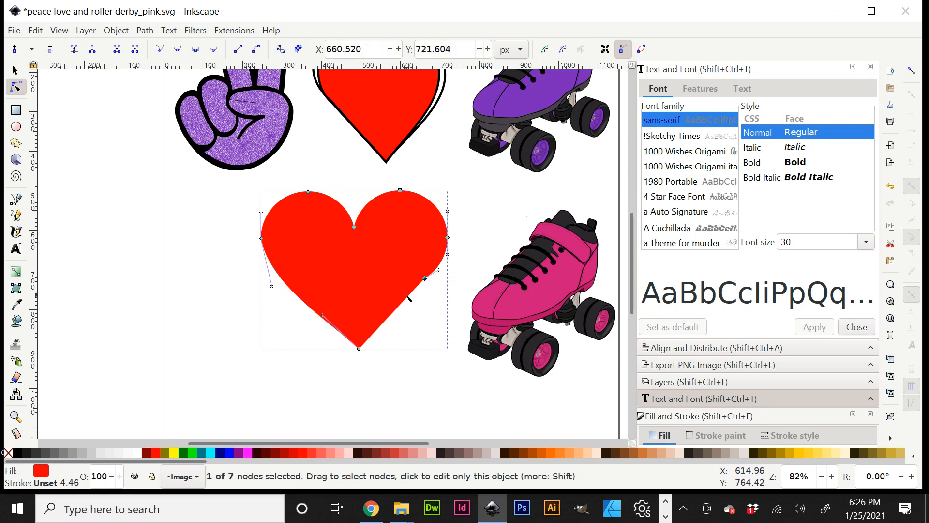
{"action": "key", "text": "Delete"}
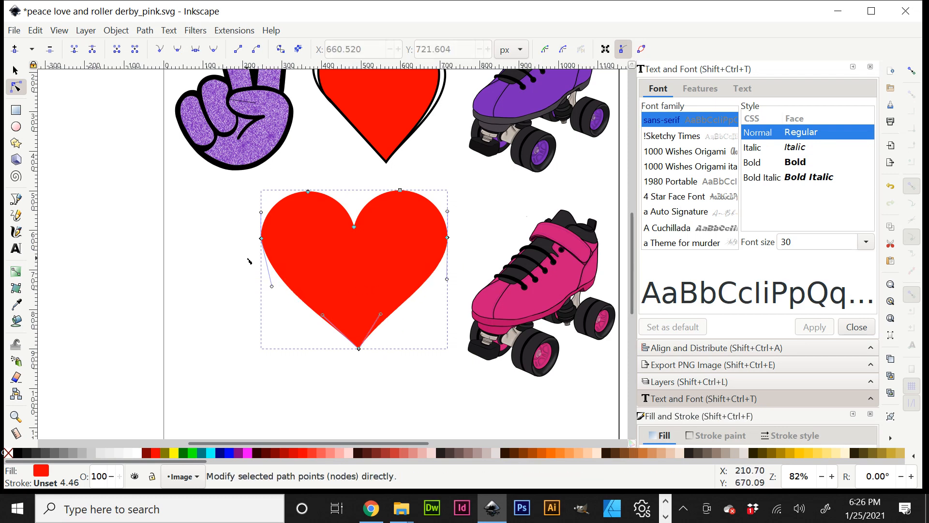
Convert the heart's two outer side nodes and the two nodes on top of its lobes to auto-smooth
{"action": "left_click_drag", "start_coordinate": [247, 259], "coordinate": [282, 236]}
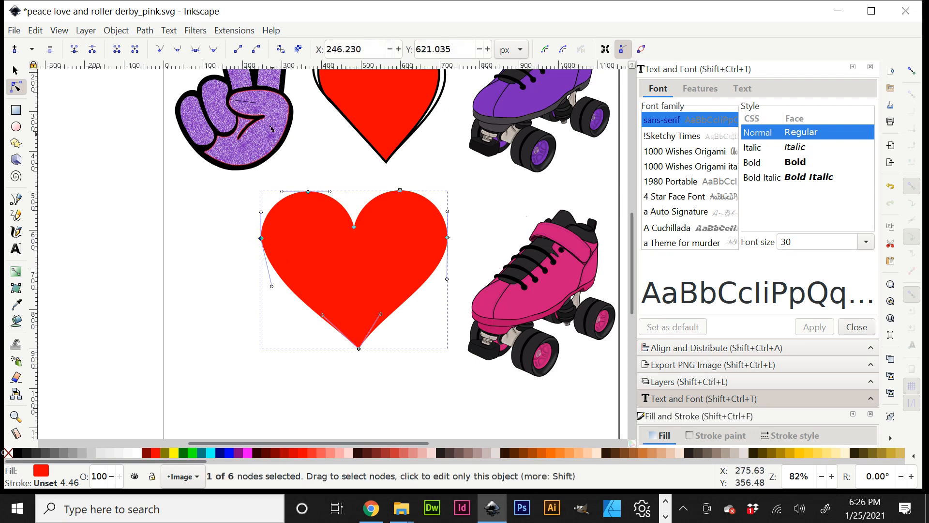
{"action": "key", "text": "s"}
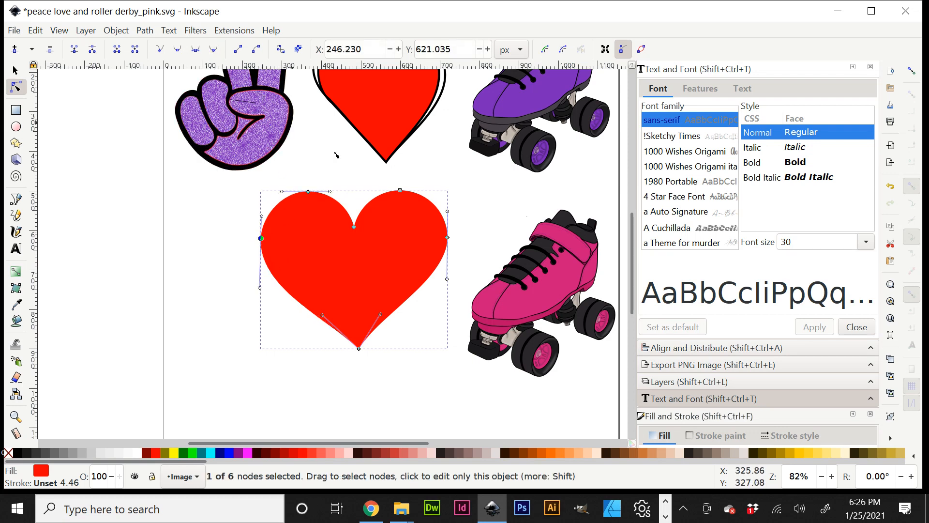
{"action": "left_click_drag", "start_coordinate": [471, 227], "coordinate": [444, 259]}
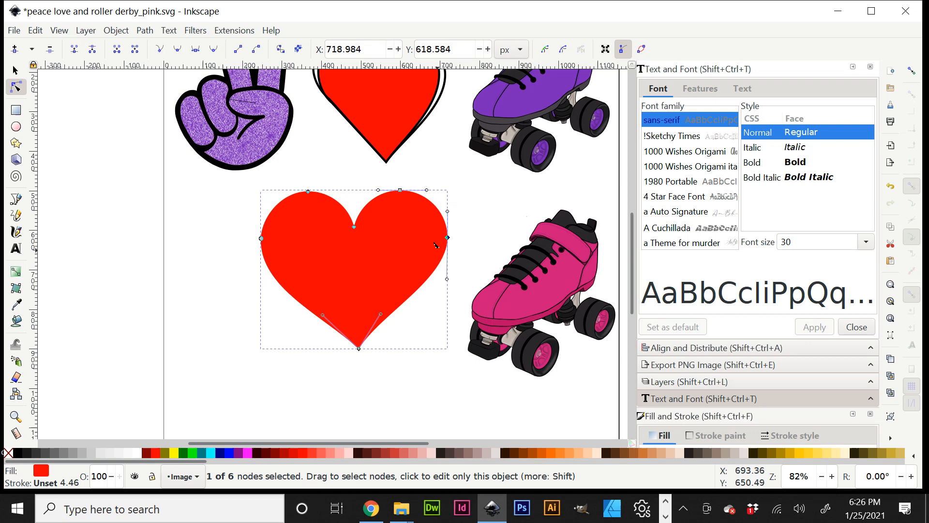
{"action": "left_click", "coordinate": [212, 50]}
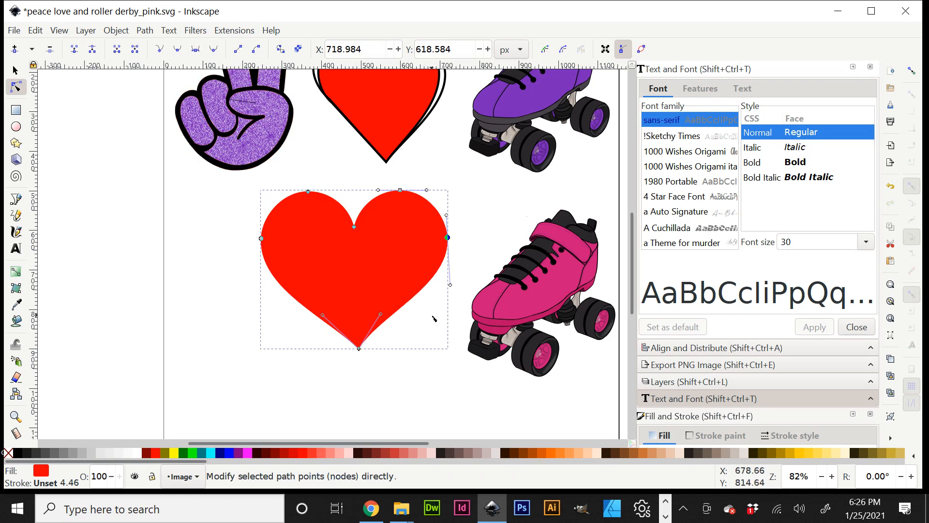
{"action": "left_click", "coordinate": [308, 192]}
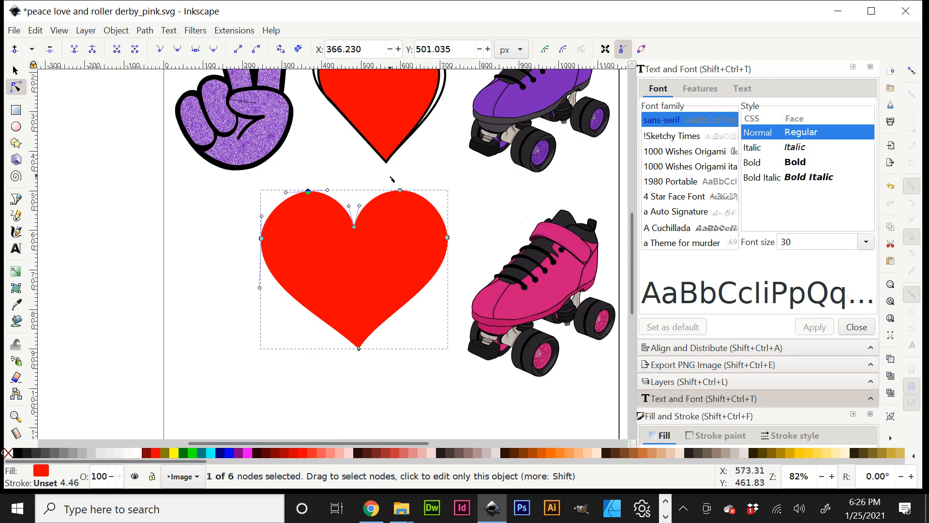
{"action": "left_click_drag", "start_coordinate": [391, 177], "coordinate": [423, 208]}
{"action": "left_click", "coordinate": [213, 49]}
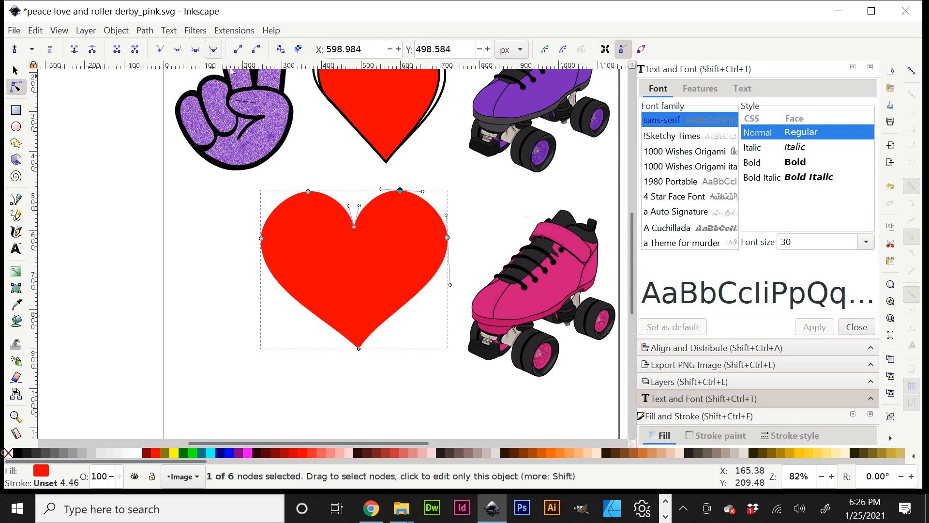
{"action": "left_click", "coordinate": [382, 398]}
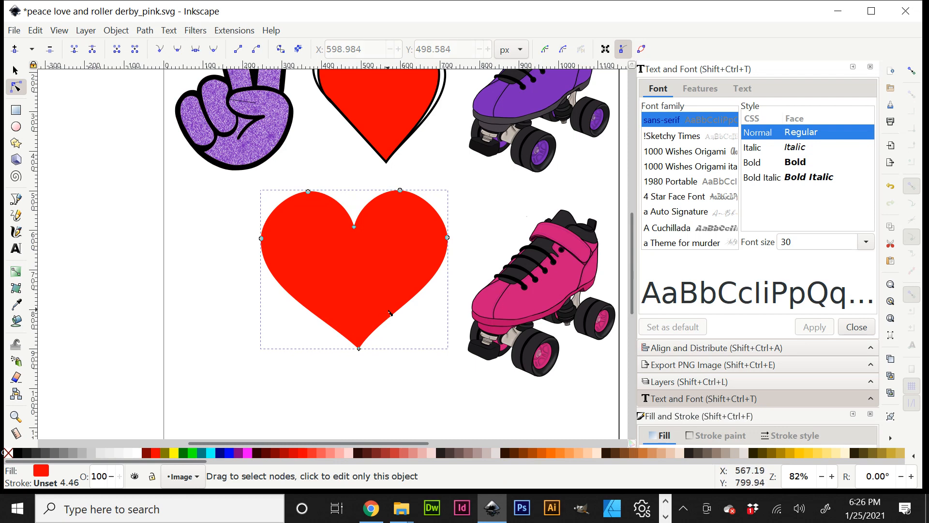
Narrow the heart by moving its side nodes inward, and lower the right lobe together with the notch to make it asymmetrical
{"action": "mouse_move", "coordinate": [448, 237]}
{"action": "left_mouse_down"}
{"action": "mouse_move", "coordinate": [438, 242]}
{"action": "mouse_move", "coordinate": [449, 256]}
{"action": "left_mouse_up"}
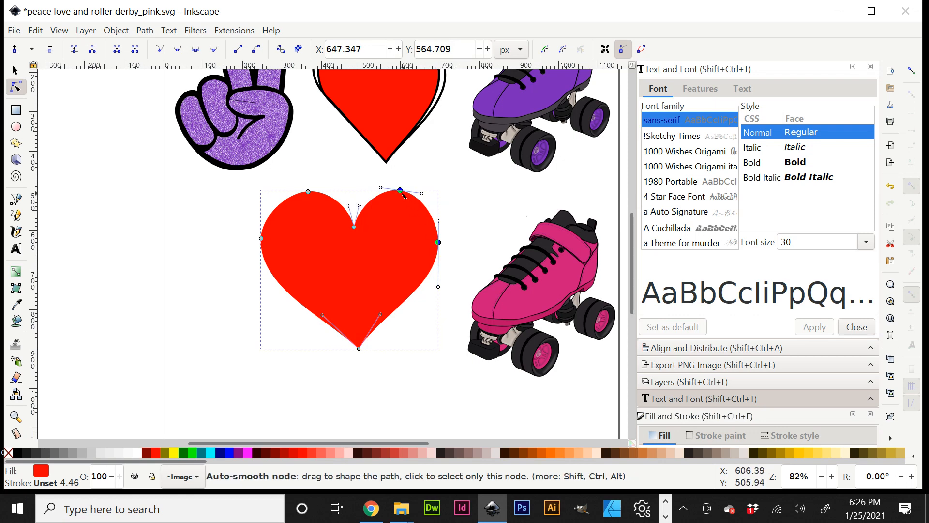
{"action": "left_click_drag", "start_coordinate": [403, 193], "coordinate": [398, 204]}
{"action": "scroll", "coordinate": [442, 351], "scroll_direction": "up", "scroll_amount": 3}
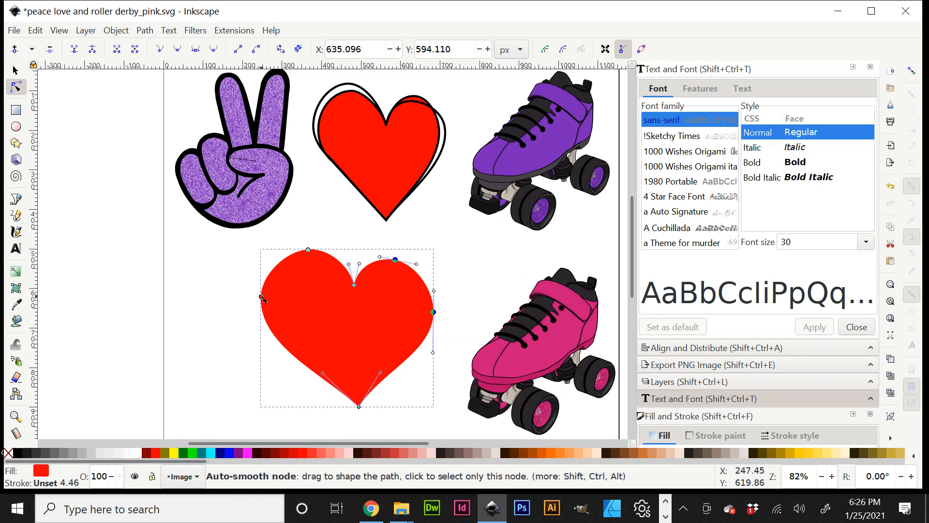
{"action": "left_click_drag", "start_coordinate": [263, 299], "coordinate": [275, 302]}
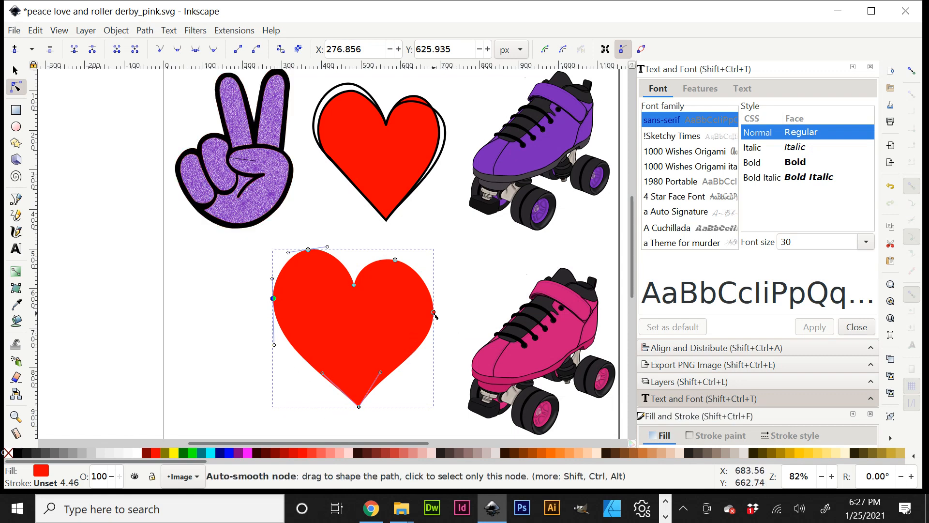
{"action": "left_click_drag", "start_coordinate": [435, 314], "coordinate": [427, 313]}
{"action": "left_click_drag", "start_coordinate": [453, 230], "coordinate": [345, 340]}
{"action": "left_click_drag", "start_coordinate": [395, 261], "coordinate": [396, 271]}
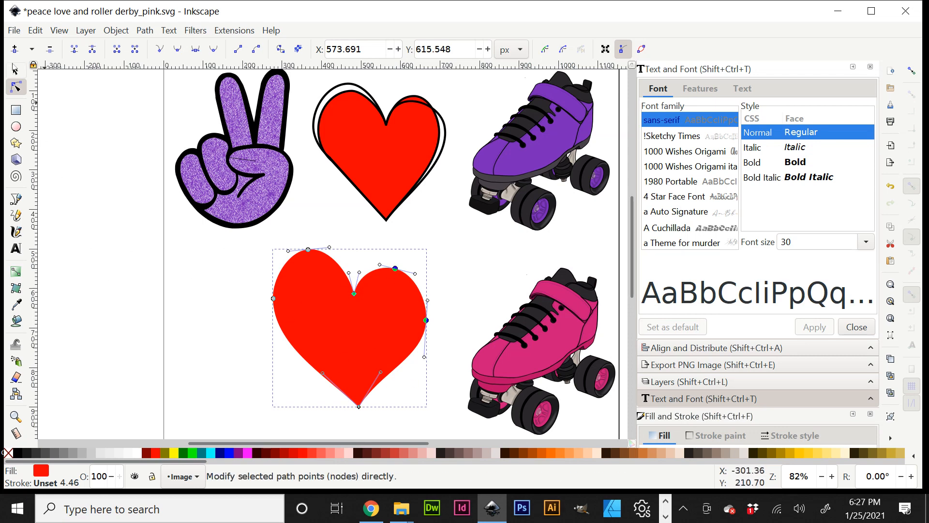
Duplicate the red heart and place the copy to the left of the original
{"action": "left_click", "coordinate": [16, 70]}
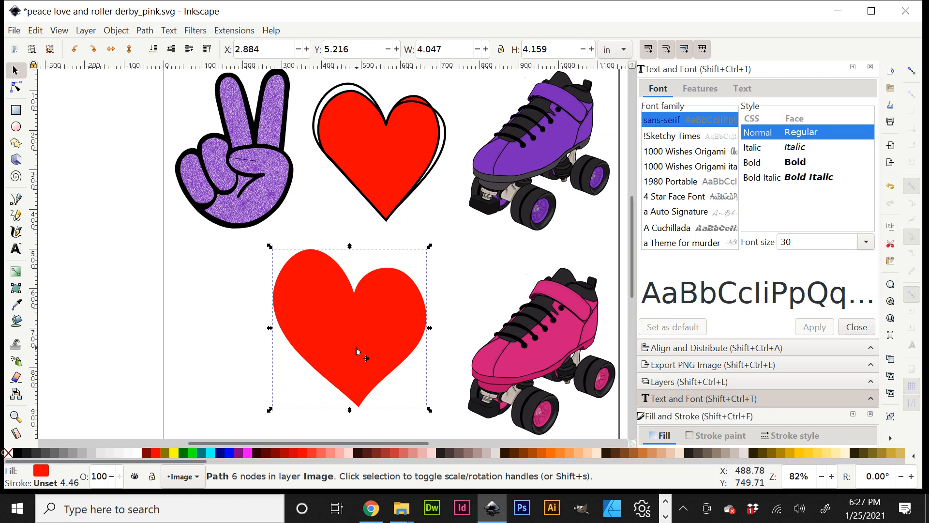
{"action": "key", "text": "ctrl+d"}
{"action": "left_click_drag", "start_coordinate": [356, 351], "coordinate": [182, 356]}
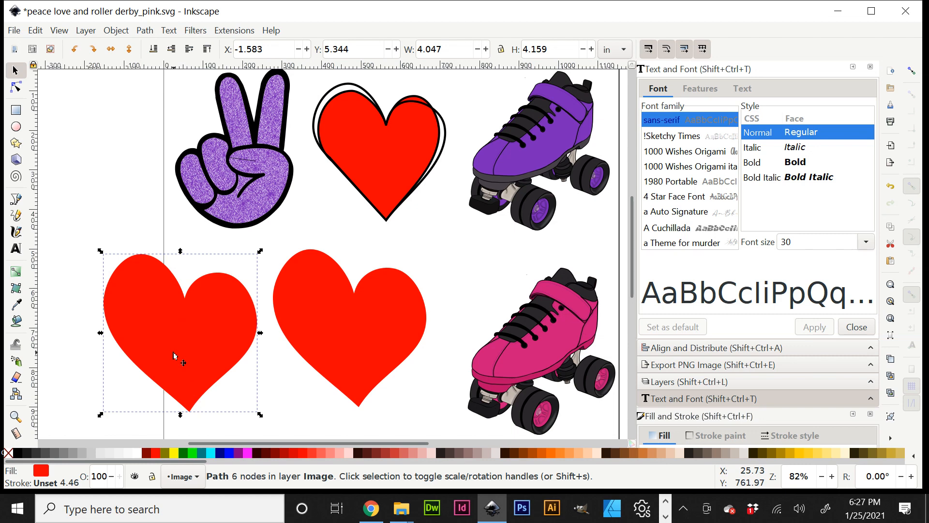
Give the duplicated heart a black stroke and remove its fill
{"action": "left_click", "coordinate": [16, 454], "text": "shift"}
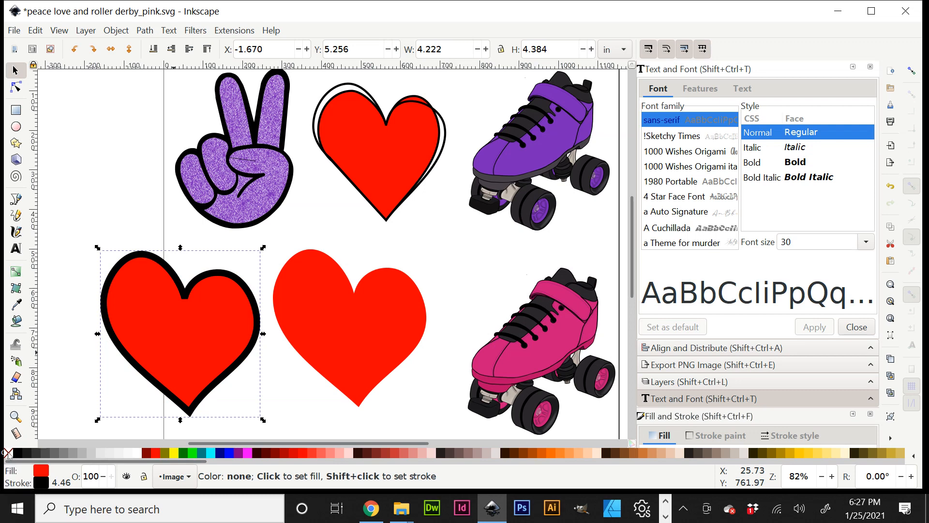
{"action": "left_click", "coordinate": [7, 453]}
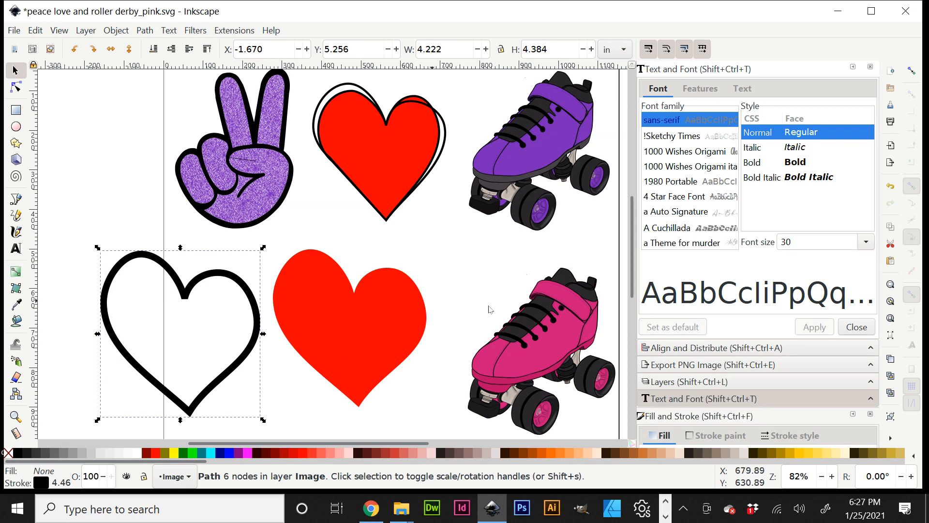
{"action": "left_click", "coordinate": [721, 420]}
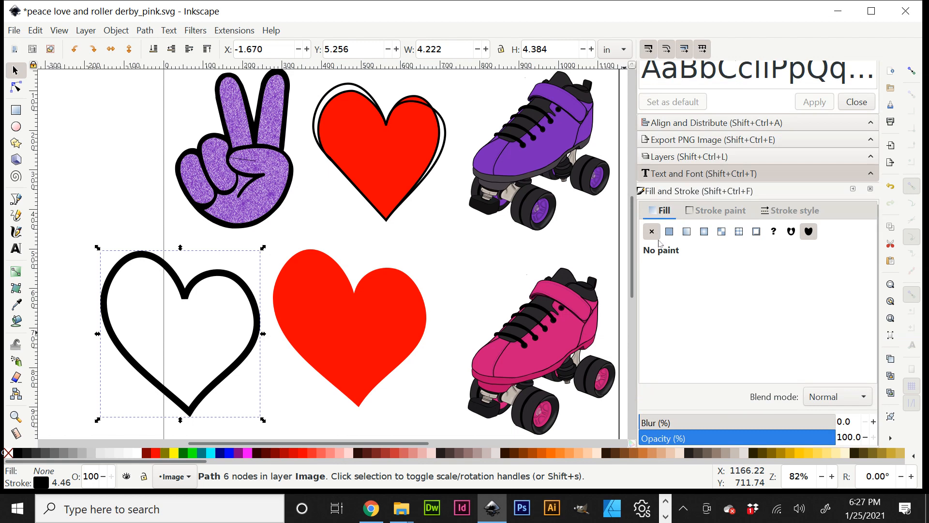
Toggle the copied heart's fill to flat color and back to no paint, and its stroke to no paint and back to flat color
{"action": "left_click", "coordinate": [673, 234]}
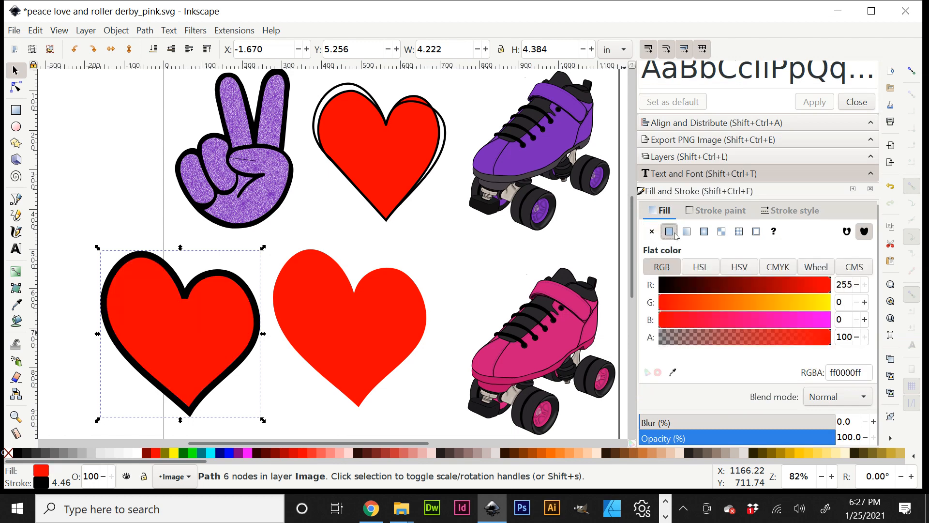
{"action": "left_click", "coordinate": [652, 232]}
{"action": "left_click", "coordinate": [725, 211]}
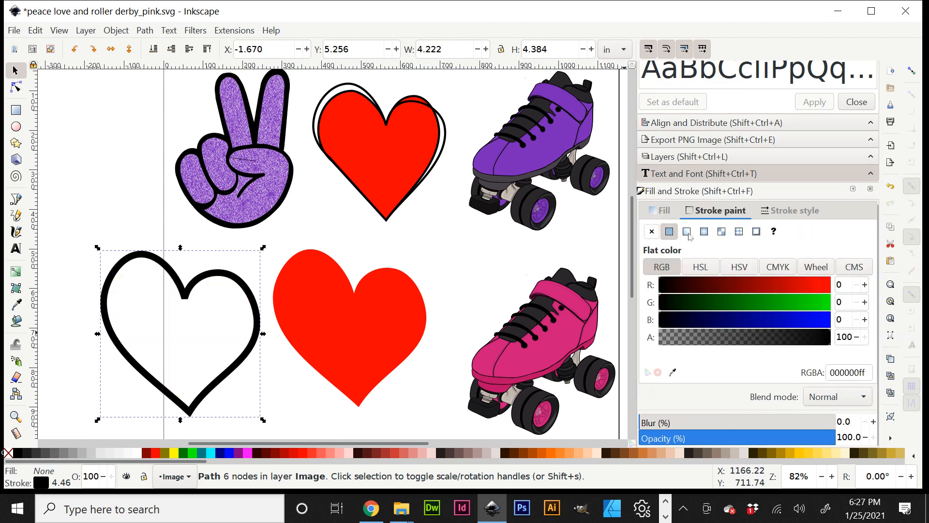
{"action": "left_click", "coordinate": [652, 232]}
{"action": "left_click", "coordinate": [669, 257]}
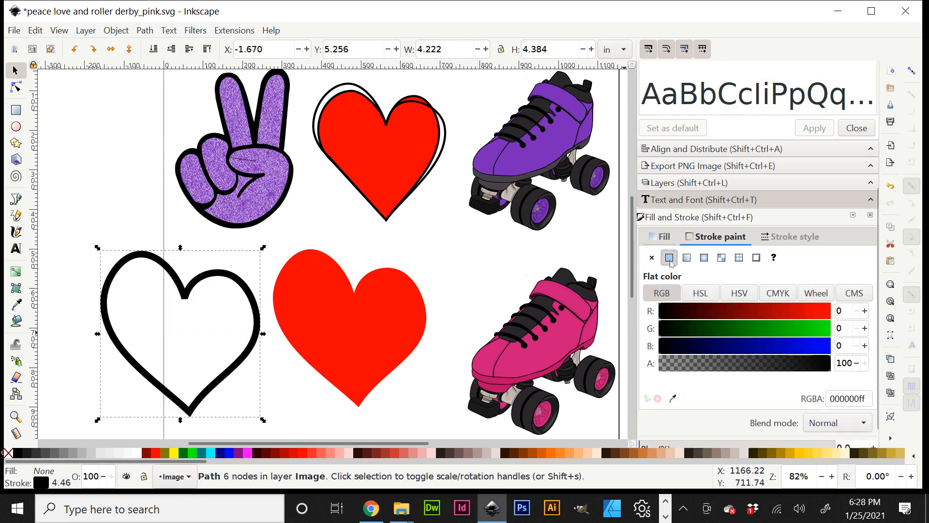
Set the outlined heart copy's stroke width to 6 px
{"action": "left_click", "coordinate": [795, 236]}
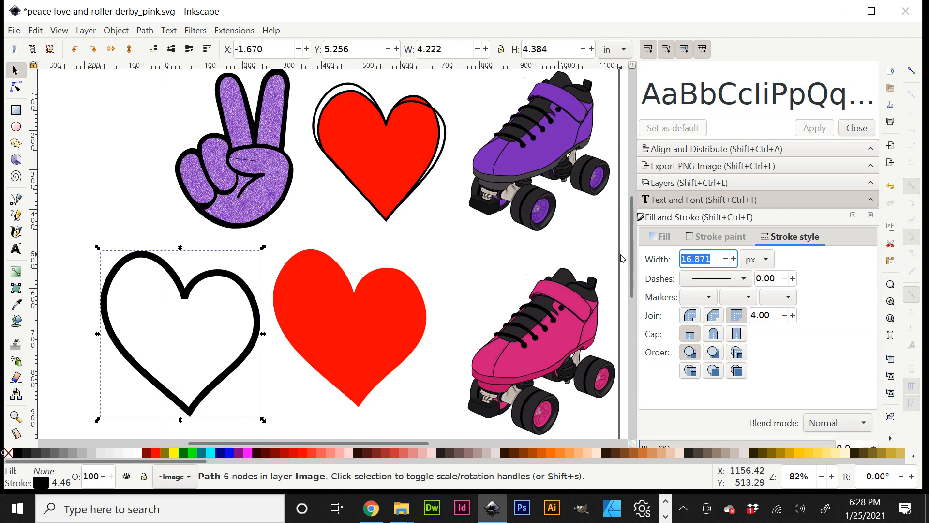
{"action": "type", "text": "6"}
{"action": "key", "text": "Return"}
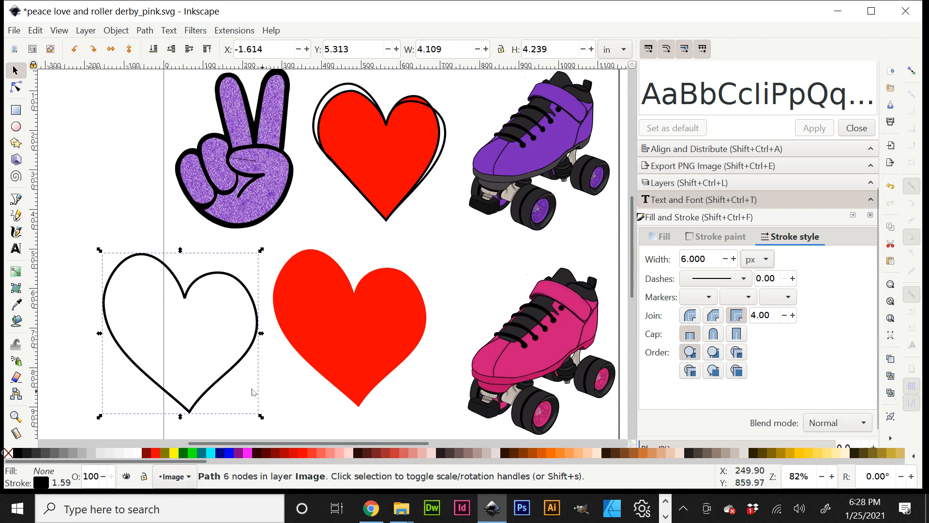
Give the original red heart a flat black stroke 6 px wide
{"action": "left_click", "coordinate": [378, 337]}
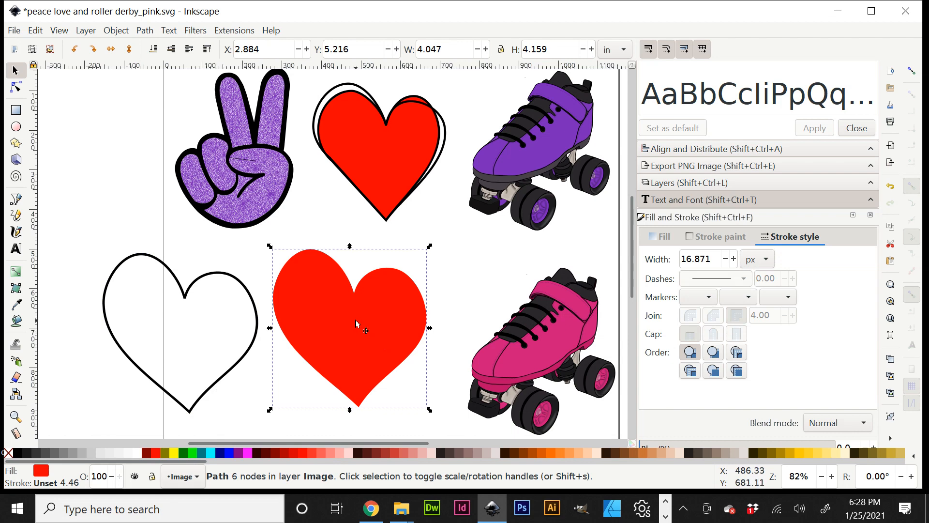
{"action": "left_click", "coordinate": [733, 239]}
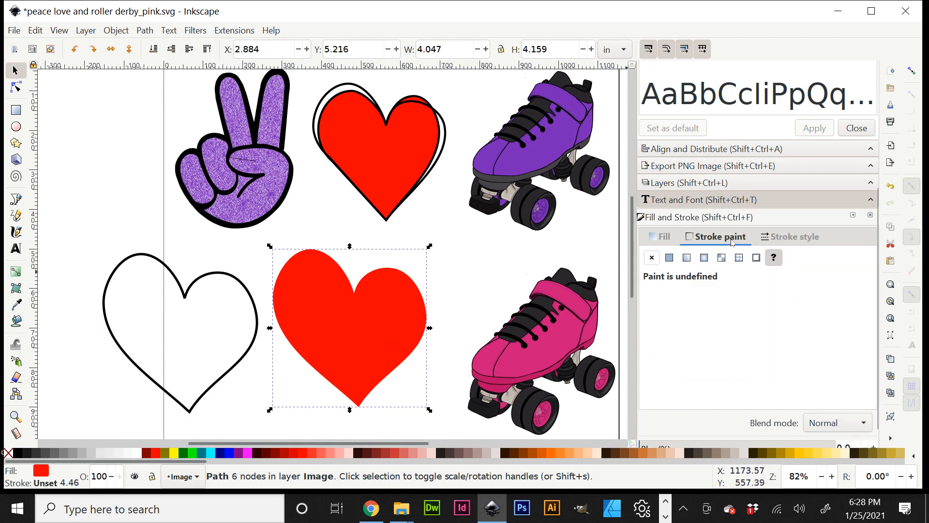
{"action": "left_click", "coordinate": [669, 259]}
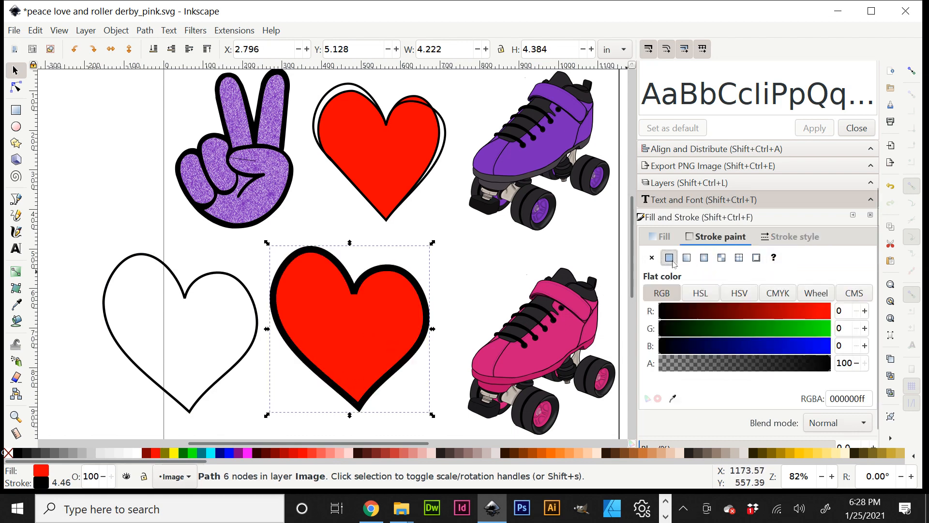
{"action": "left_click", "coordinate": [807, 239]}
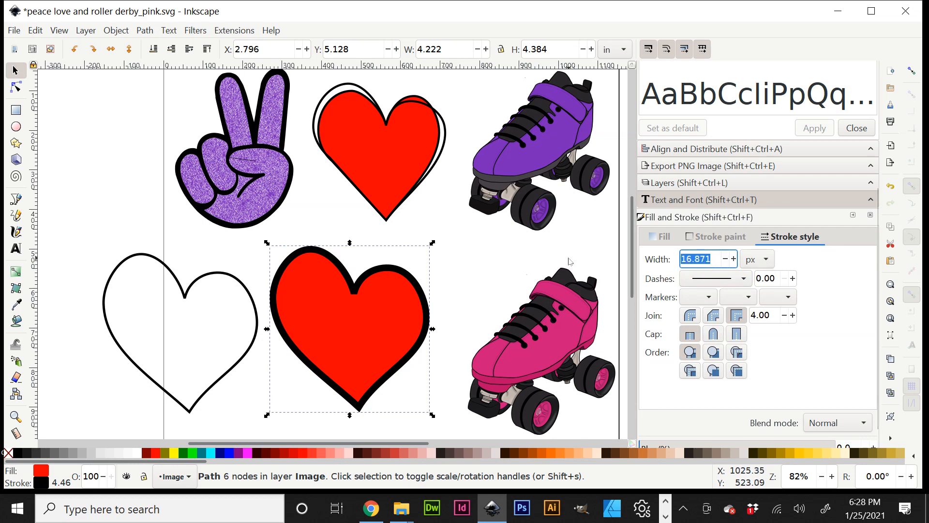
{"action": "type", "text": "6"}
{"action": "key", "text": "Return"}
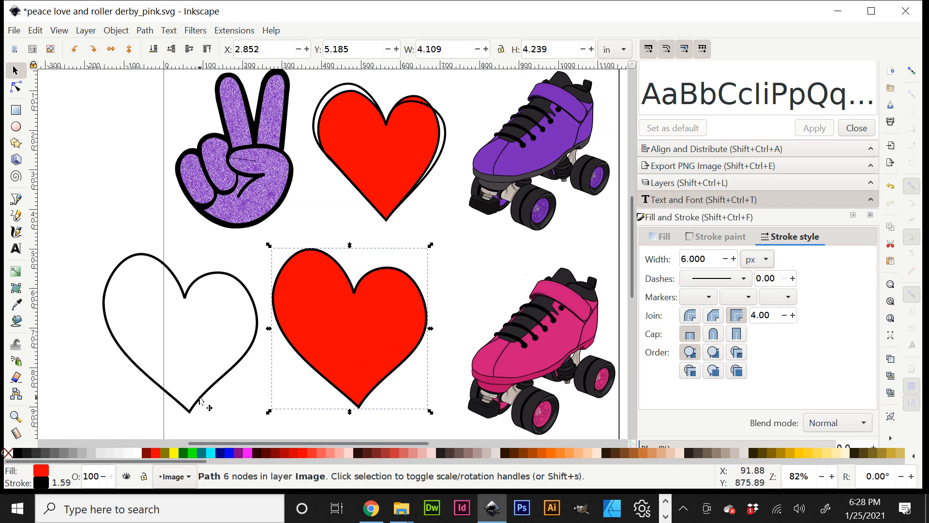
Place the outline heart over the red heart and shift the outline's left lobe nodes up and outward
{"action": "left_click_drag", "start_coordinate": [201, 401], "coordinate": [375, 394]}
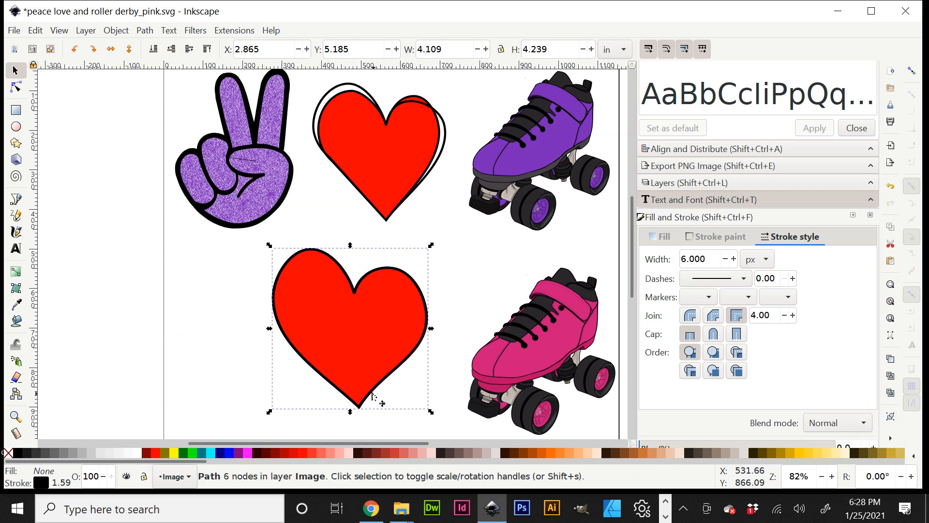
{"action": "left_click", "coordinate": [15, 88]}
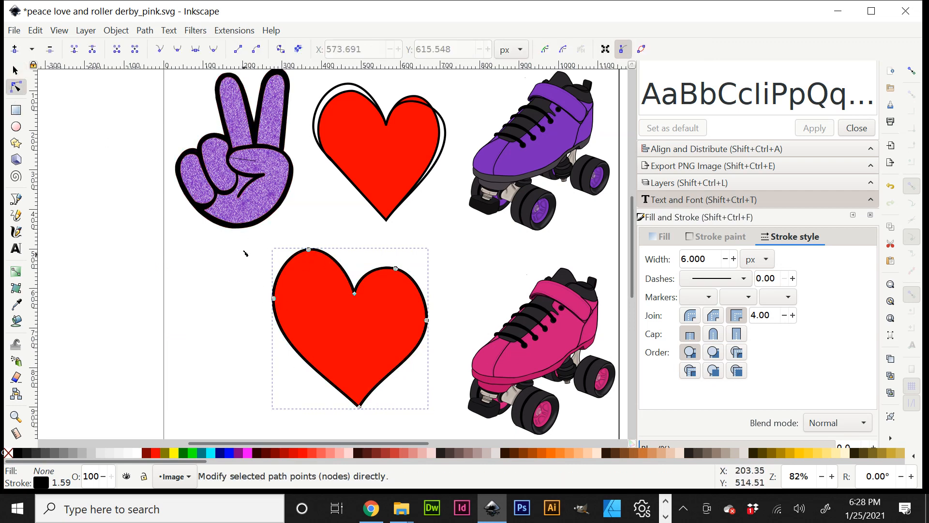
{"action": "left_click_drag", "start_coordinate": [238, 247], "coordinate": [342, 325]}
{"action": "left_click_drag", "start_coordinate": [311, 251], "coordinate": [301, 244]}
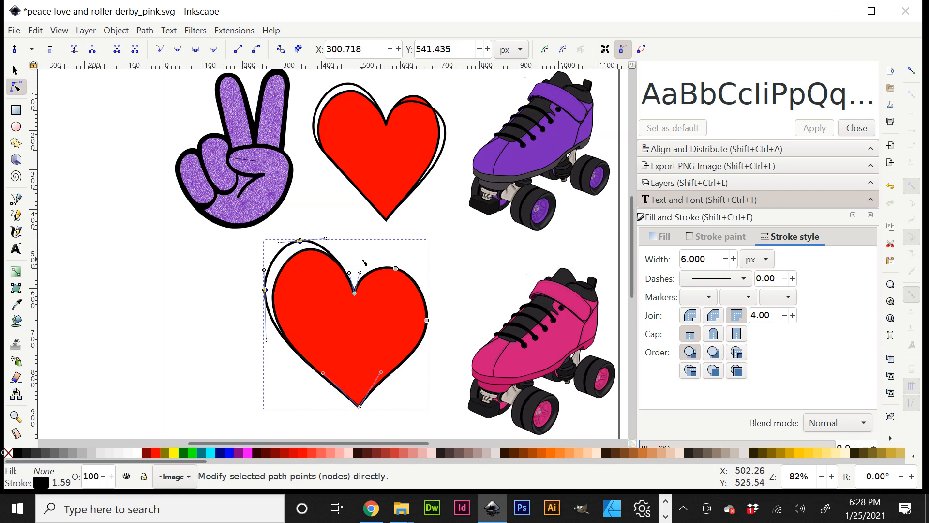
Move the outline's right lobe nodes down and outward to offset them from the red heart, and make both nodes auto-smooth
{"action": "left_click_drag", "start_coordinate": [374, 258], "coordinate": [442, 288]}
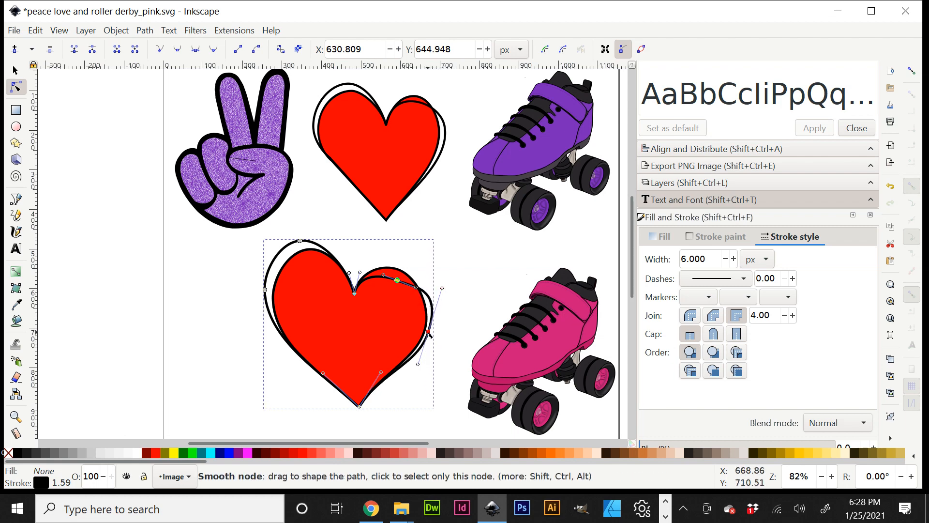
{"action": "left_click_drag", "start_coordinate": [429, 332], "coordinate": [432, 336]}
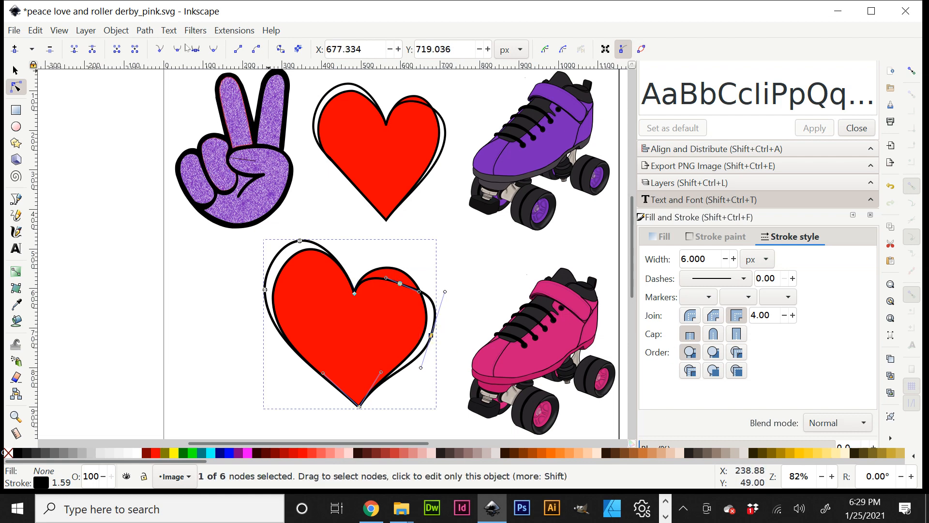
{"action": "key", "text": "shift+a"}
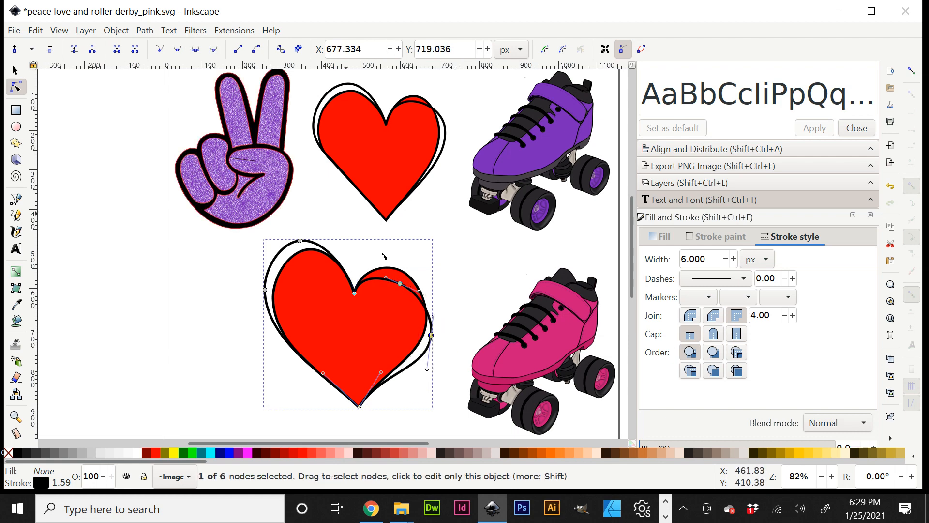
{"action": "left_click", "coordinate": [461, 303]}
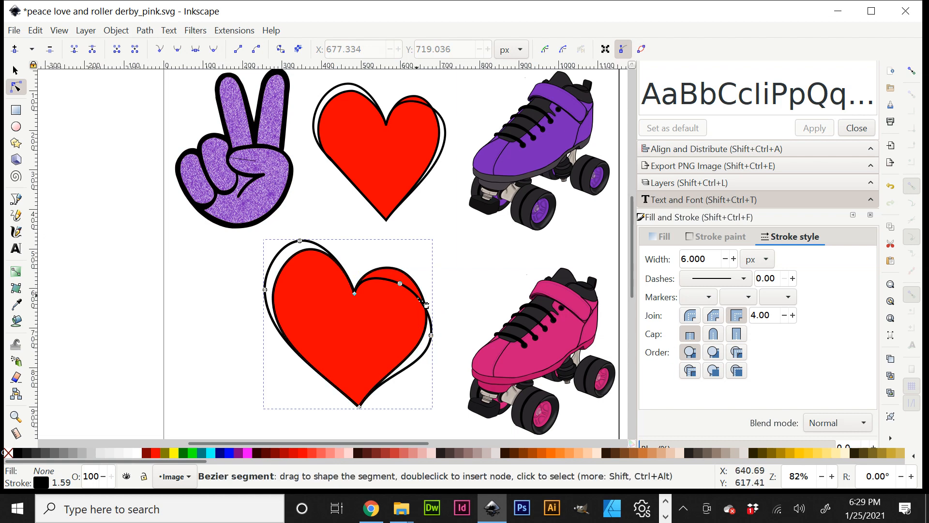
{"action": "left_click_drag", "start_coordinate": [425, 304], "coordinate": [400, 280]}
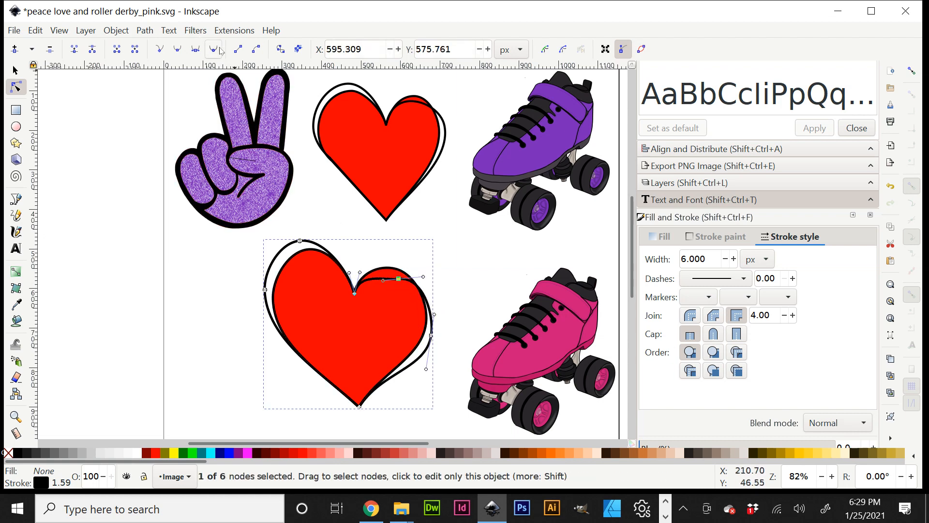
{"action": "left_click", "coordinate": [220, 50]}
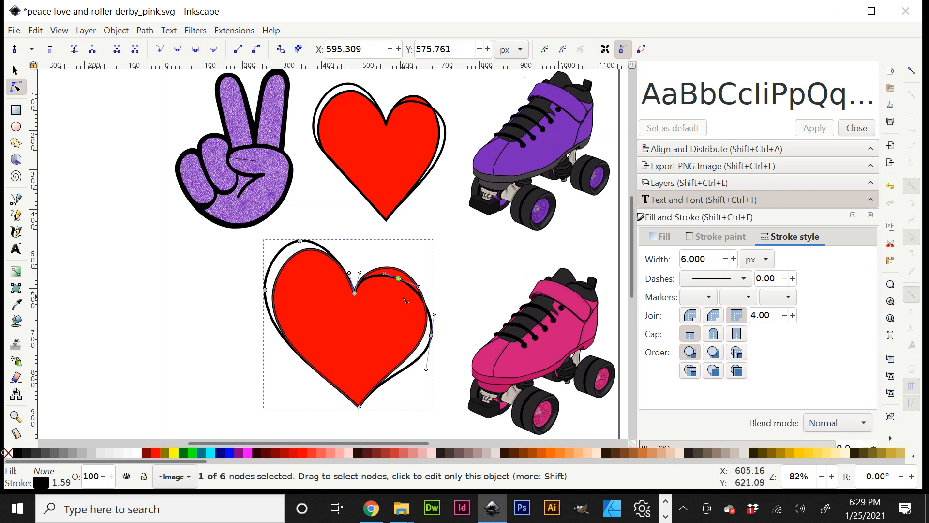
Refine the black outline's right lobe by adjusting its upper and side nodes and the lower right curve handle
{"action": "left_click_drag", "start_coordinate": [400, 284], "coordinate": [397, 279]}
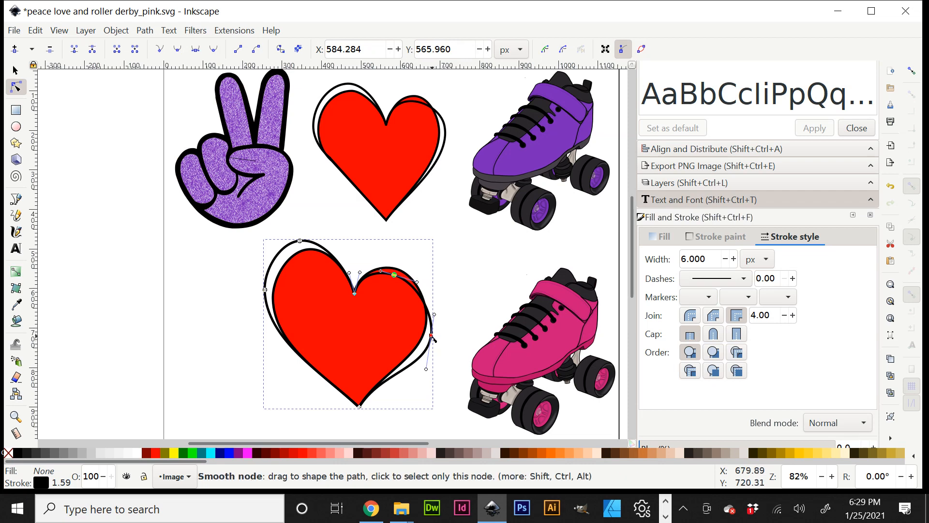
{"action": "left_click_drag", "start_coordinate": [434, 338], "coordinate": [441, 313]}
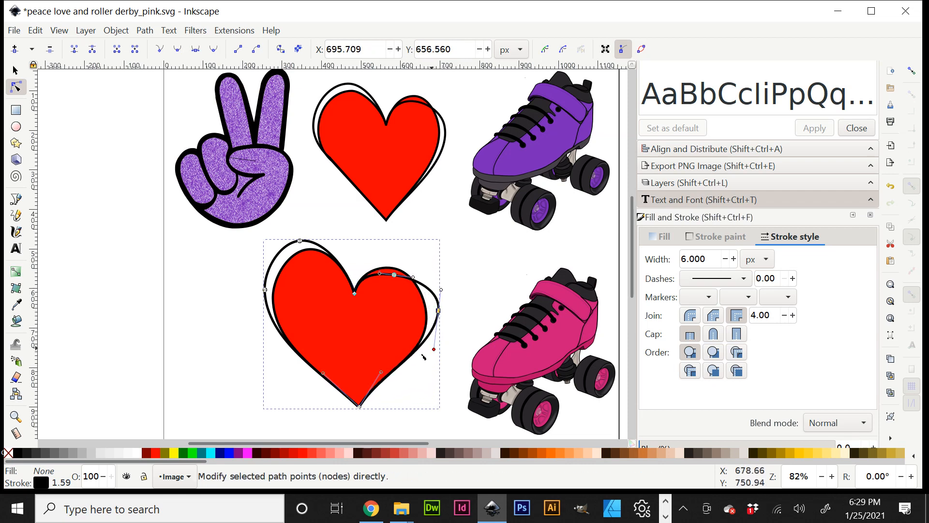
{"action": "mouse_move", "coordinate": [382, 376]}
{"action": "left_mouse_down"}
{"action": "mouse_move", "coordinate": [395, 382]}
{"action": "mouse_move", "coordinate": [387, 377]}
{"action": "left_mouse_up"}
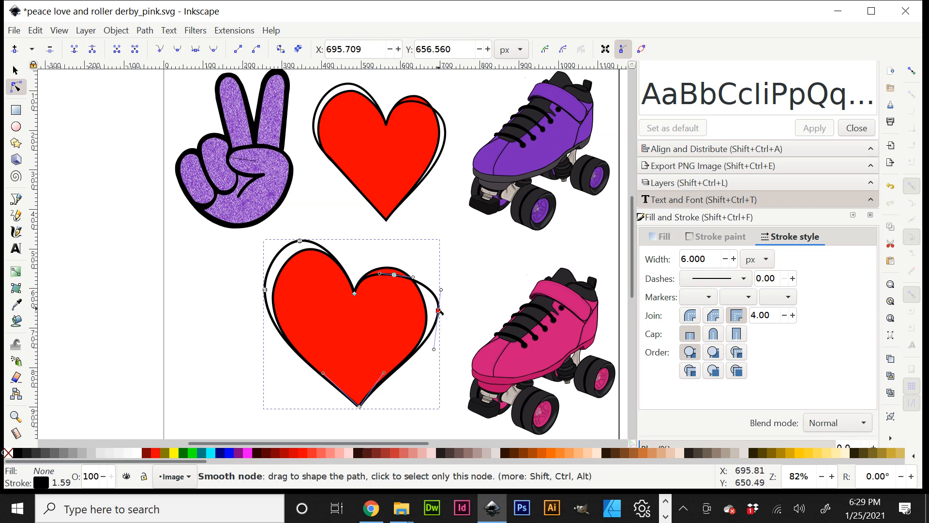
{"action": "left_click_drag", "start_coordinate": [438, 311], "coordinate": [434, 313]}
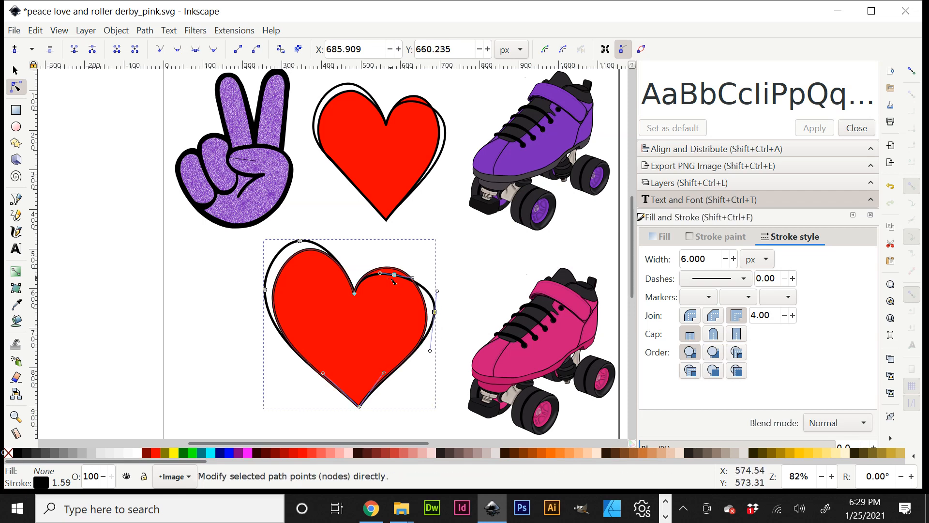
{"action": "left_click_drag", "start_coordinate": [395, 274], "coordinate": [395, 274]}
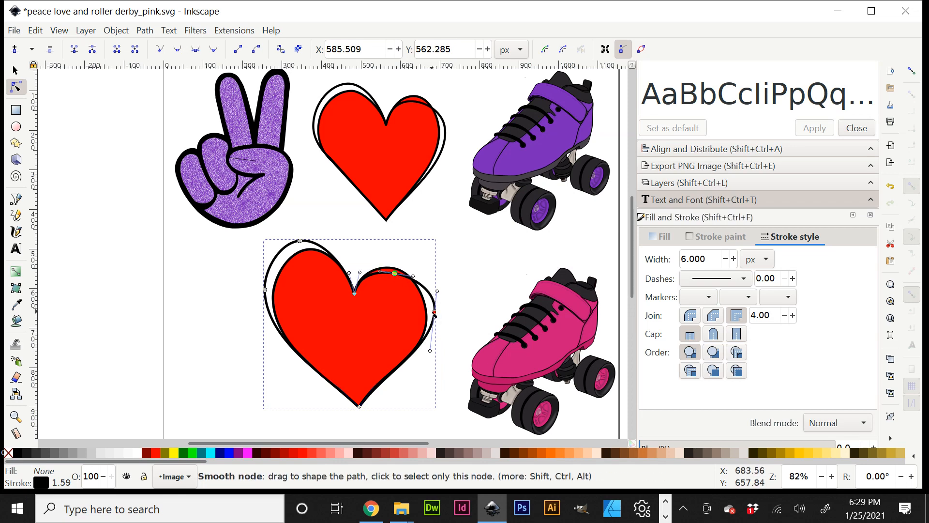
{"action": "left_click_drag", "start_coordinate": [435, 315], "coordinate": [435, 316]}
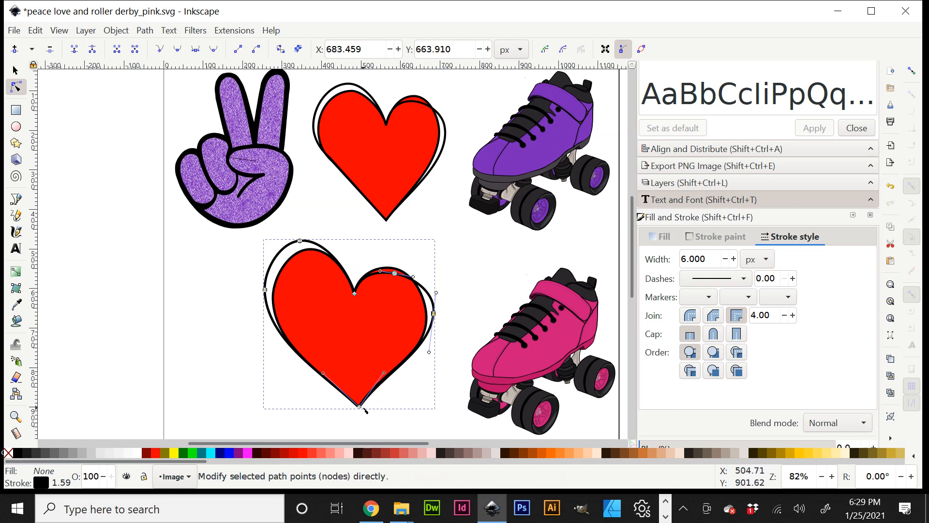
Pull the bottom tips of the outline and red heart slightly down and outward, and move the red heart's right side inward
{"action": "left_click_drag", "start_coordinate": [364, 411], "coordinate": [366, 414]}
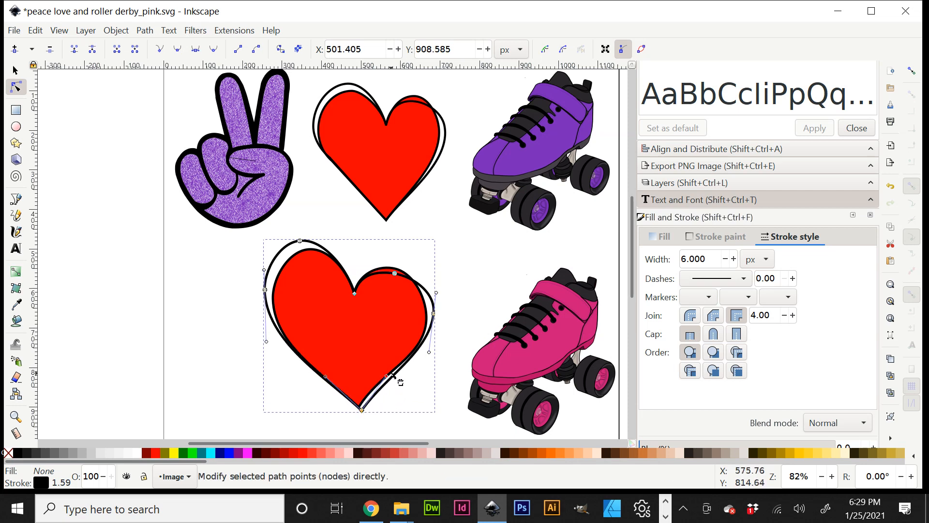
{"action": "left_click", "coordinate": [345, 366]}
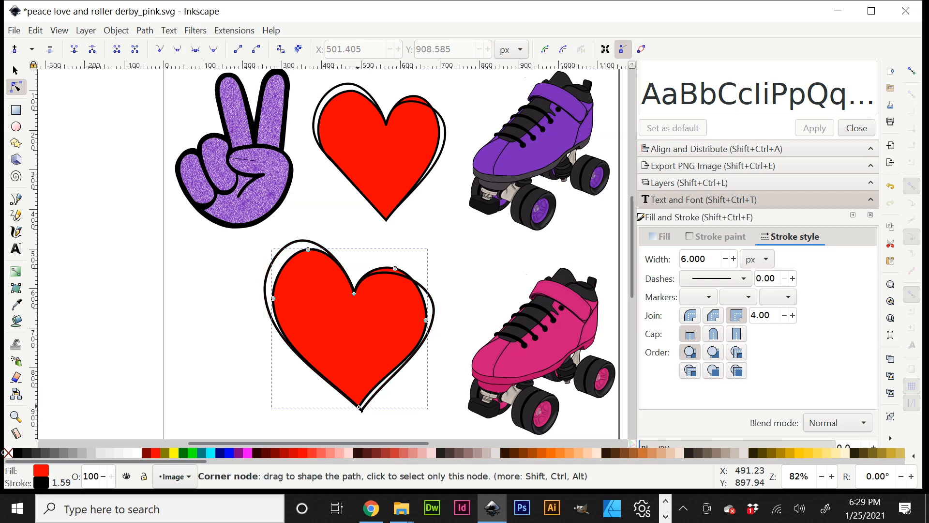
{"action": "left_click_drag", "start_coordinate": [360, 409], "coordinate": [364, 413]}
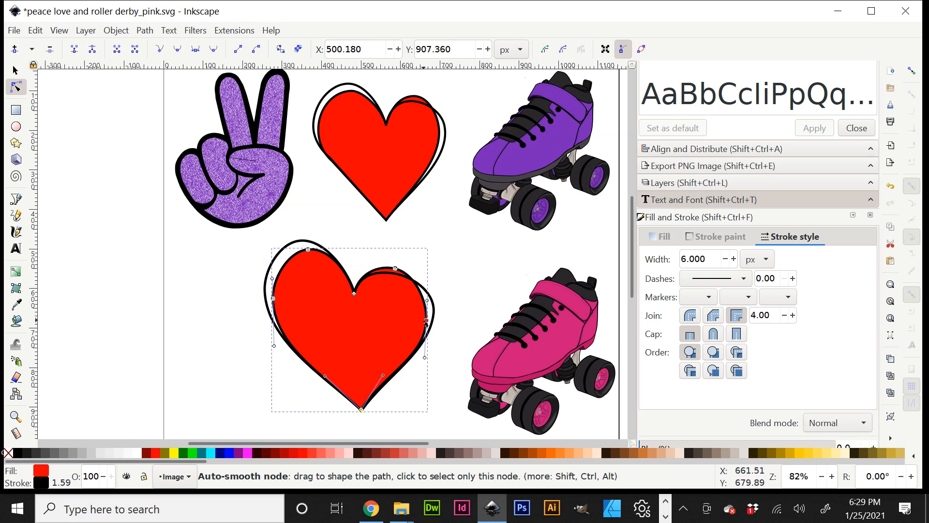
{"action": "left_click_drag", "start_coordinate": [426, 321], "coordinate": [422, 322]}
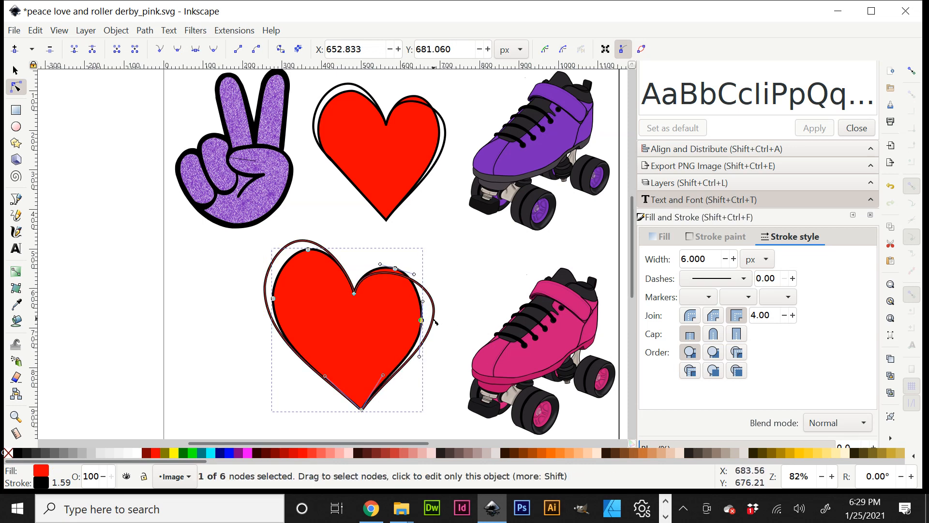
Bring the outline's right side closer to the red heart, lengthen its lower curve, and lower the right lobe's upper node slightly
{"action": "left_click", "coordinate": [436, 321]}
{"action": "left_click_drag", "start_coordinate": [433, 314], "coordinate": [432, 318]}
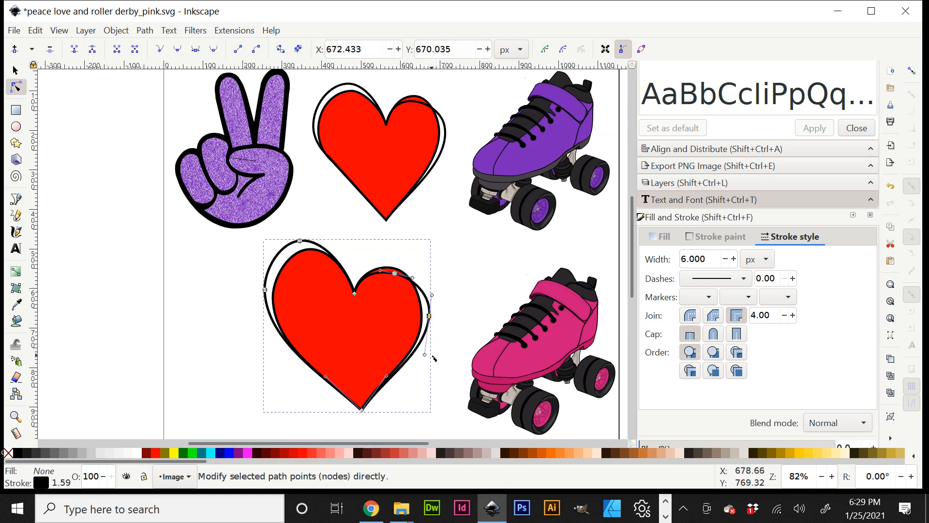
{"action": "left_click_drag", "start_coordinate": [426, 355], "coordinate": [426, 367]}
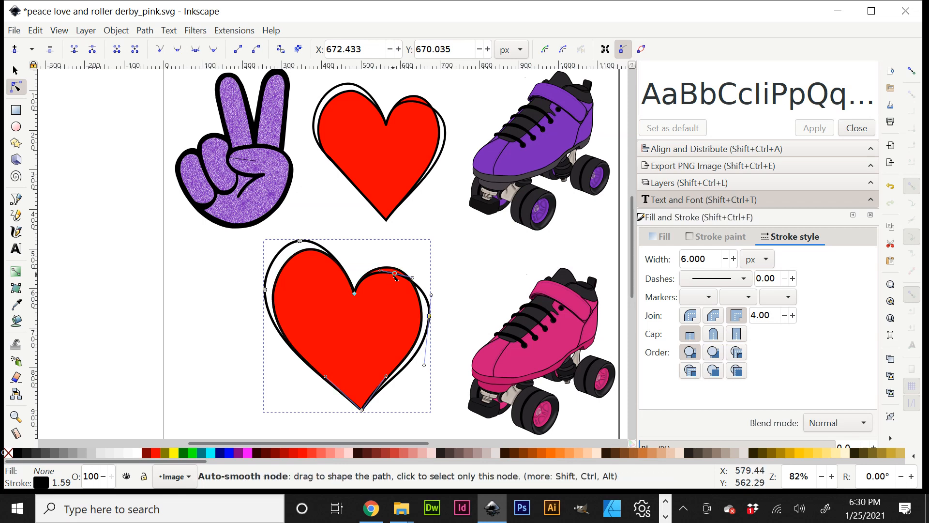
{"action": "left_click_drag", "start_coordinate": [395, 278], "coordinate": [396, 280]}
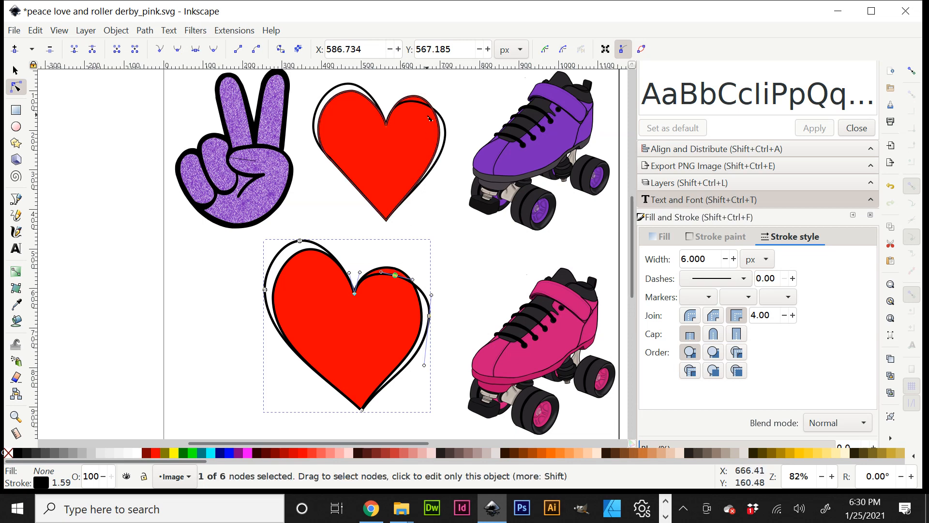
{"action": "scroll", "coordinate": [307, 384], "scroll_direction": "down", "scroll_amount": 2}
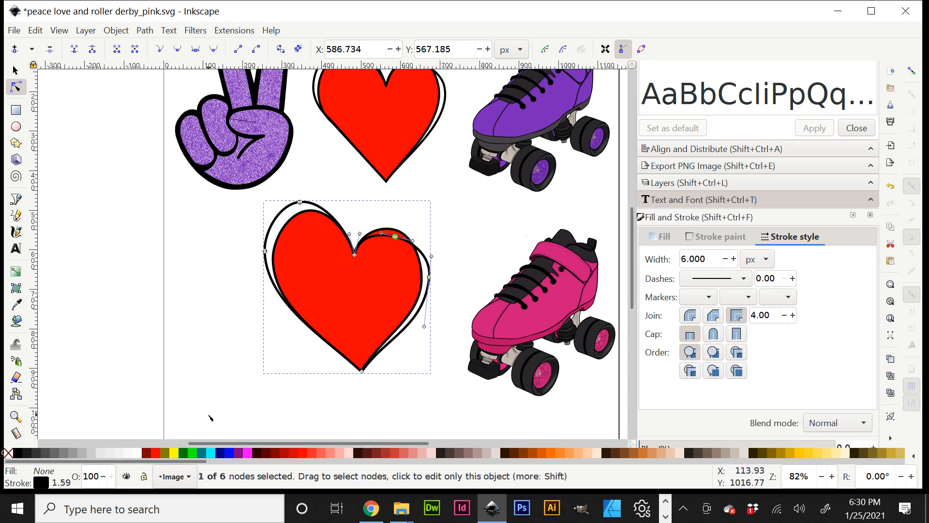
{"action": "left_click_drag", "start_coordinate": [334, 400], "coordinate": [460, 187]}
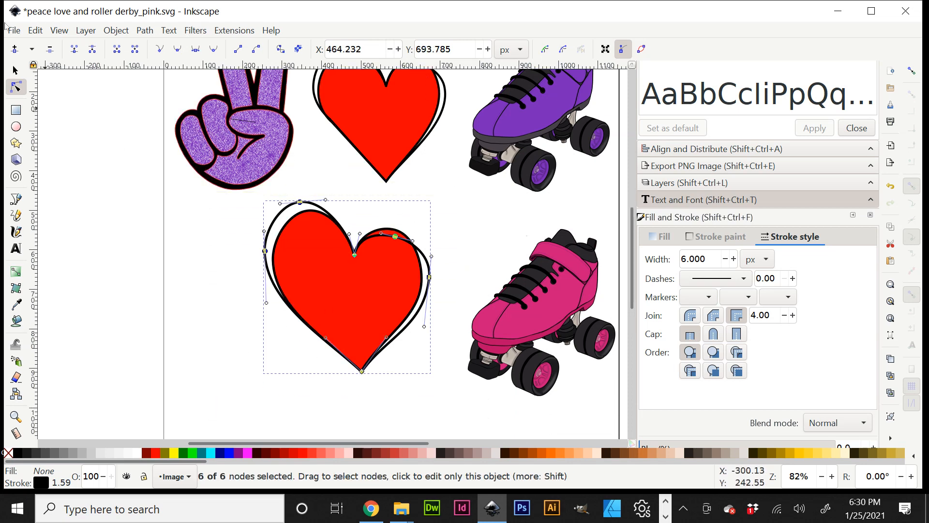
{"action": "left_click", "coordinate": [15, 71]}
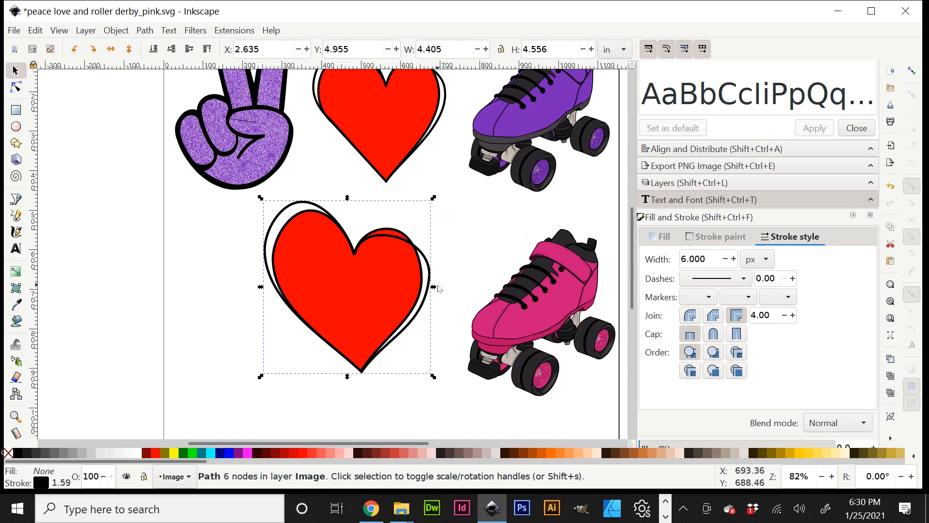
{"action": "left_click_drag", "start_coordinate": [439, 289], "coordinate": [423, 291]}
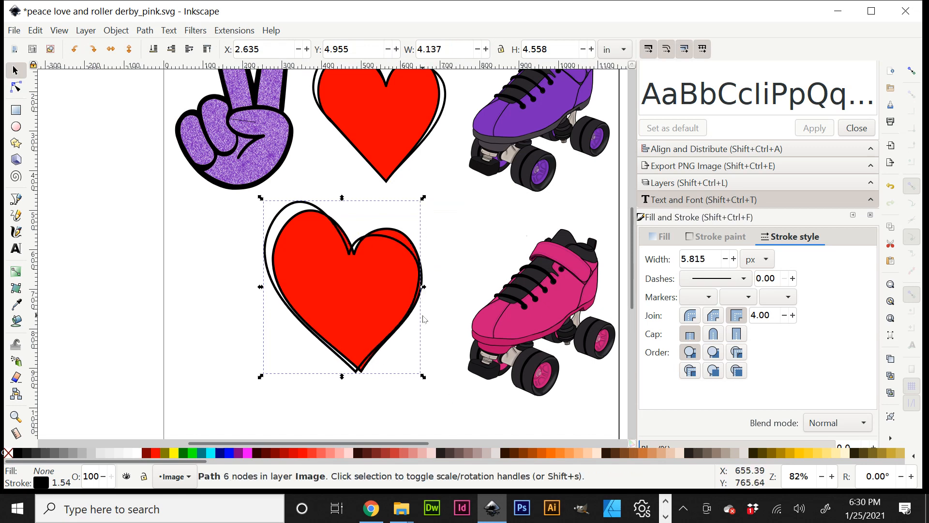
{"action": "key", "text": "ctrl+z"}
Shrink the red heart and its outline together to about 3.75 by 3.75 in and place them beside the pink skate
{"action": "left_click_drag", "start_coordinate": [203, 417], "coordinate": [535, 182]}
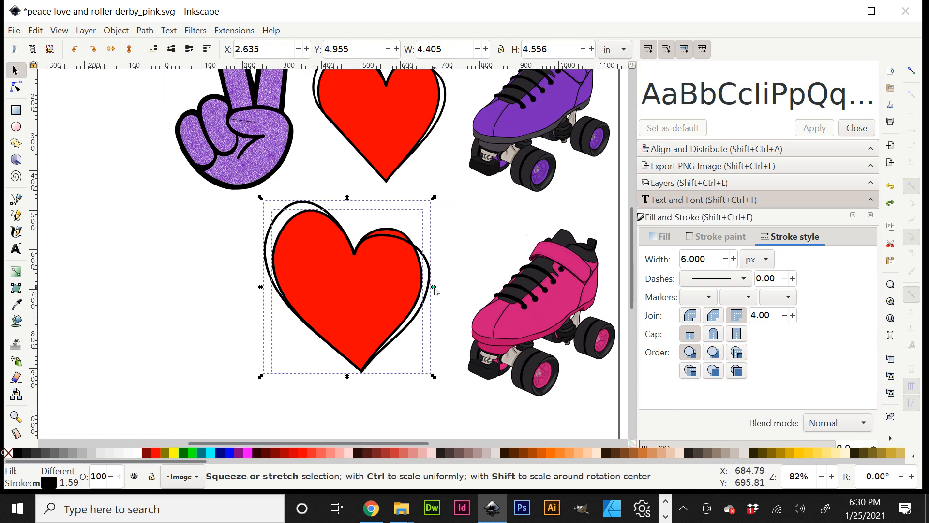
{"action": "left_click_drag", "start_coordinate": [435, 288], "coordinate": [414, 289]}
{"action": "left_click_drag", "start_coordinate": [346, 378], "coordinate": [342, 361]}
{"action": "left_click_drag", "start_coordinate": [364, 309], "coordinate": [409, 315]}
{"action": "left_click_drag", "start_coordinate": [382, 380], "coordinate": [382, 362]}
{"action": "left_click_drag", "start_coordinate": [462, 292], "coordinate": [453, 294]}
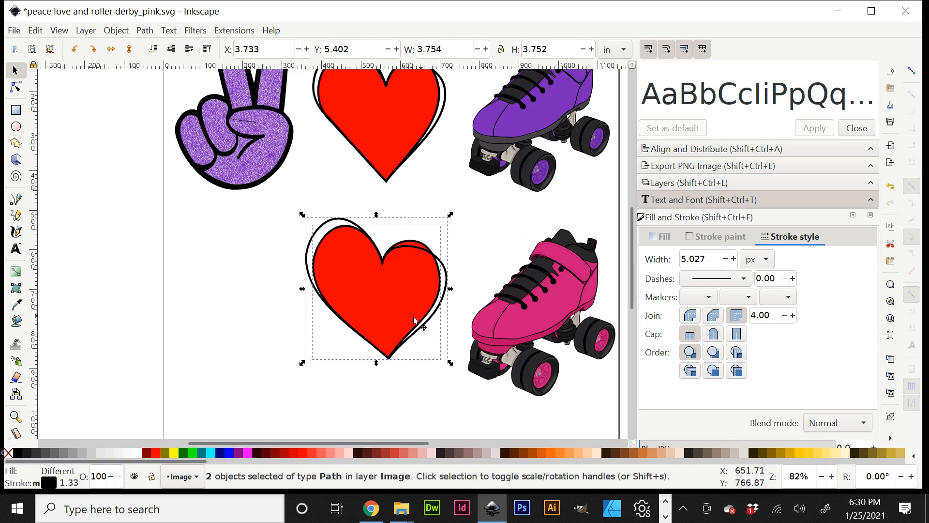
{"action": "left_click_drag", "start_coordinate": [408, 319], "coordinate": [419, 329]}
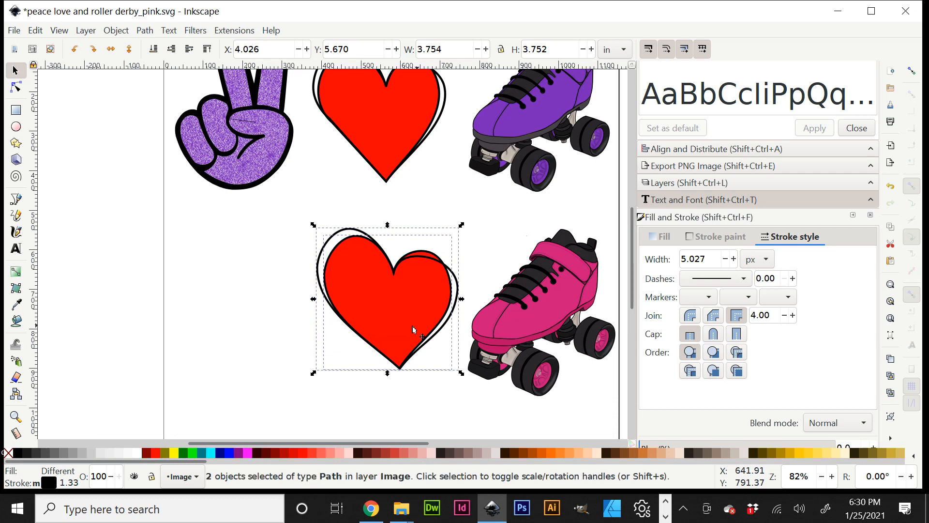
{"action": "left_click", "coordinate": [260, 339]}
Delete the stray thin line across the thumb of the purple peace hand
{"action": "scroll", "coordinate": [263, 340], "scroll_direction": "up", "scroll_amount": 2}
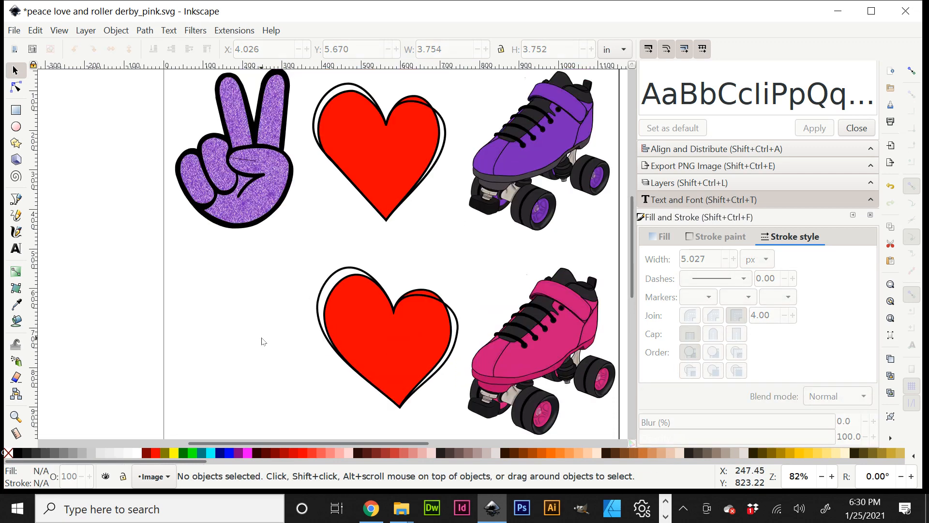
{"action": "scroll", "coordinate": [263, 342], "scroll_direction": "down", "scroll_amount": 2}
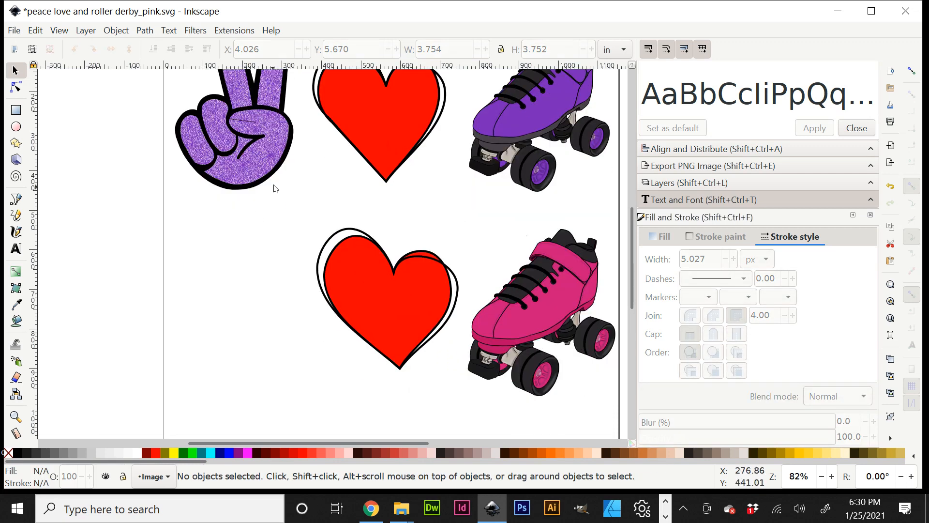
{"action": "scroll", "coordinate": [252, 198], "scroll_direction": "up", "scroll_amount": 2}
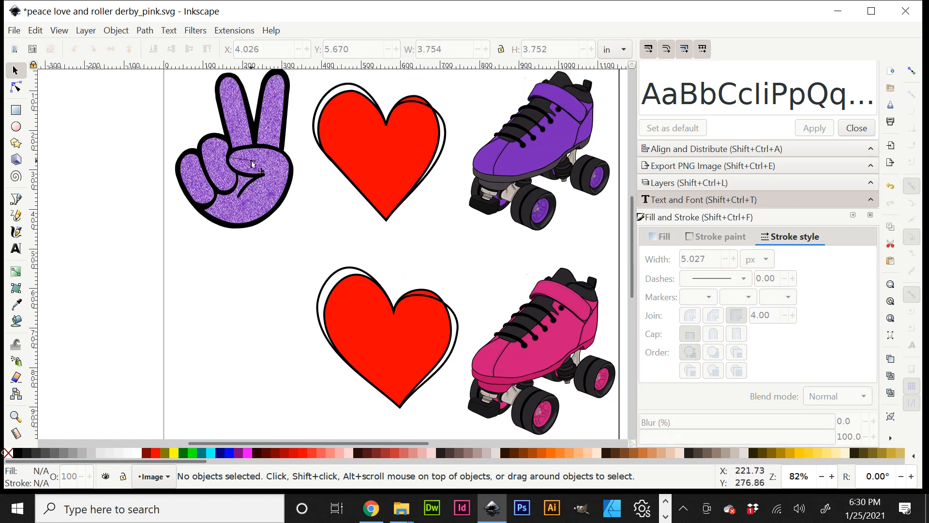
{"action": "left_click", "coordinate": [252, 164]}
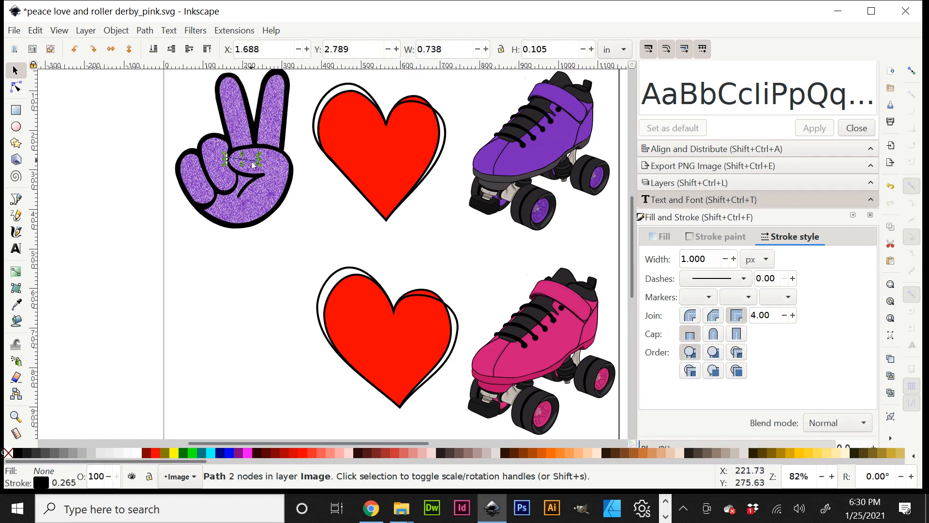
{"action": "key", "text": "Escape"}
{"action": "scroll", "coordinate": [204, 302], "scroll_direction": "down", "scroll_amount": 1}
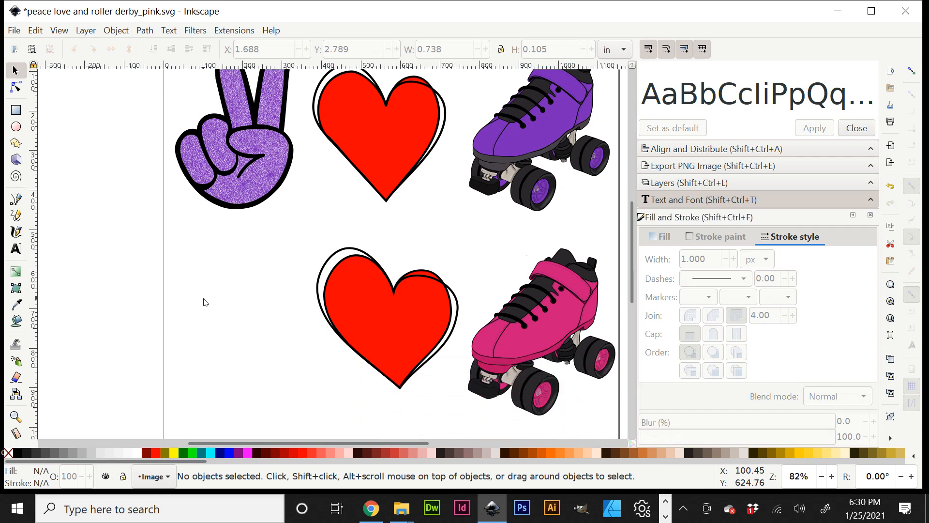
{"action": "scroll", "coordinate": [208, 300], "scroll_direction": "down", "scroll_amount": 12}
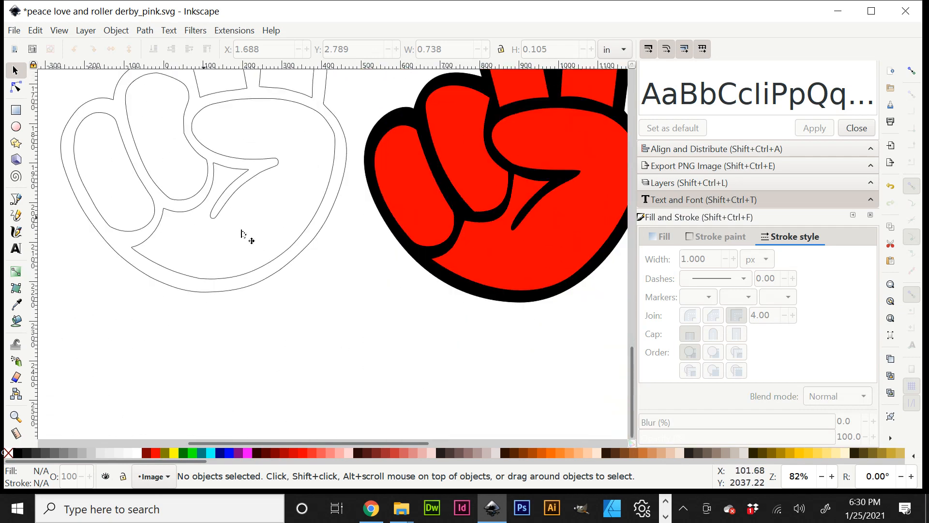
{"action": "scroll", "coordinate": [266, 271], "scroll_direction": "up", "scroll_amount": 5}
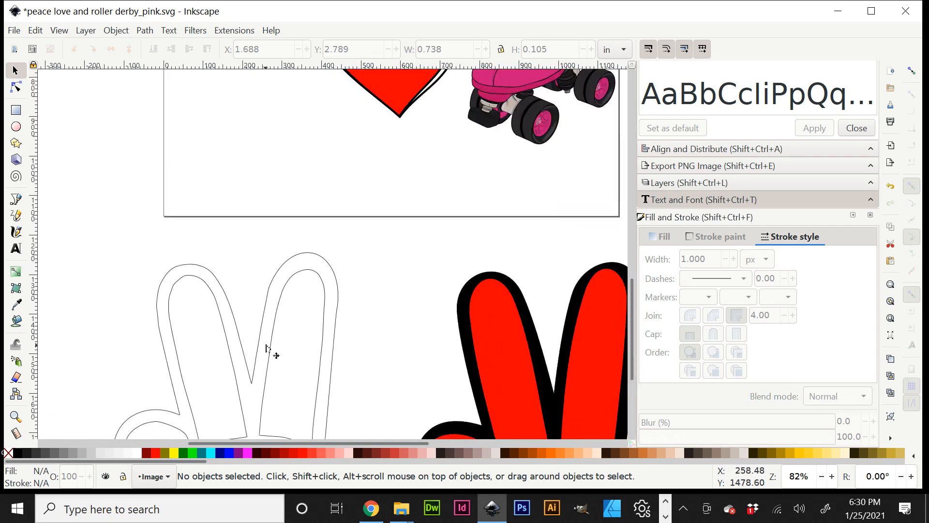
{"action": "scroll", "coordinate": [348, 349], "scroll_direction": "up", "scroll_amount": 6}
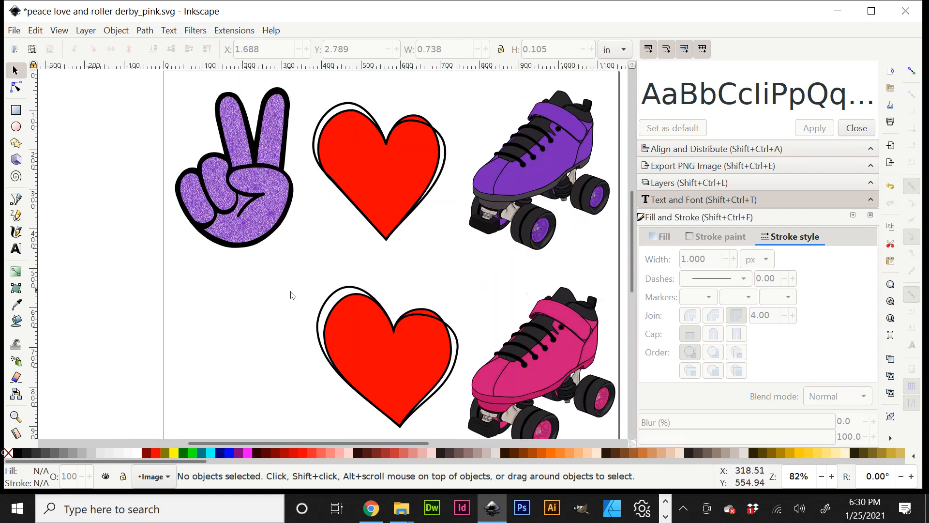
{"action": "scroll", "coordinate": [234, 263], "scroll_direction": "up", "scroll_amount": 1}
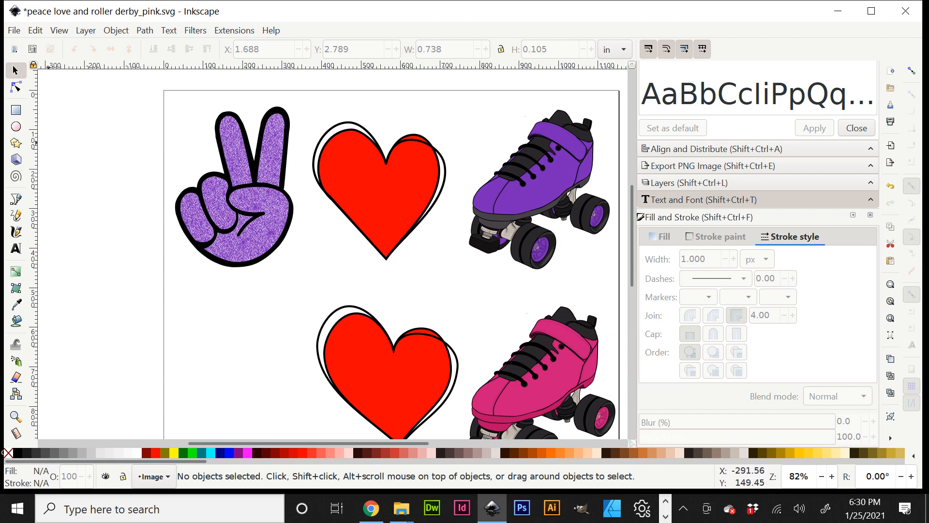
Draw an ellipse over the palm of the purple peace hand, about 2.39 in wide and 1.70 in high
{"action": "left_click", "coordinate": [16, 127]}
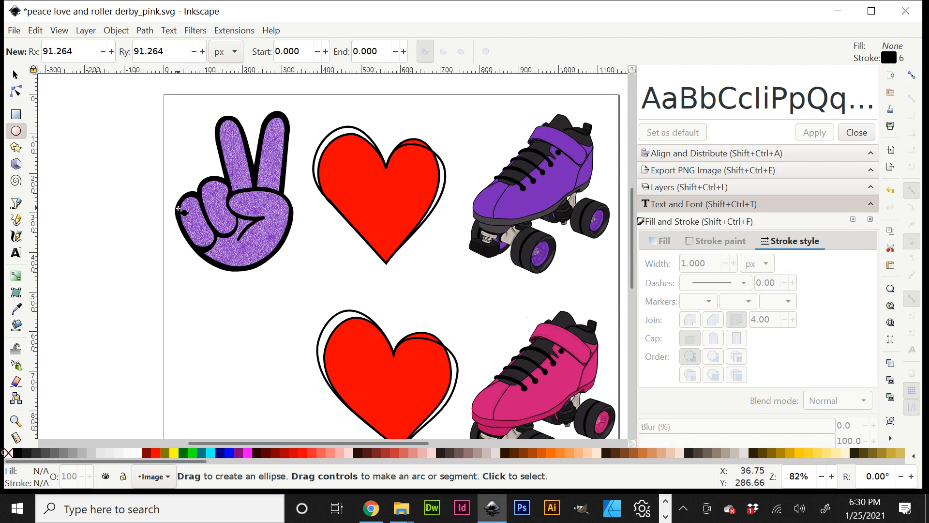
{"action": "left_click_drag", "start_coordinate": [179, 209], "coordinate": [283, 270]}
{"action": "left_click", "coordinate": [16, 75]}
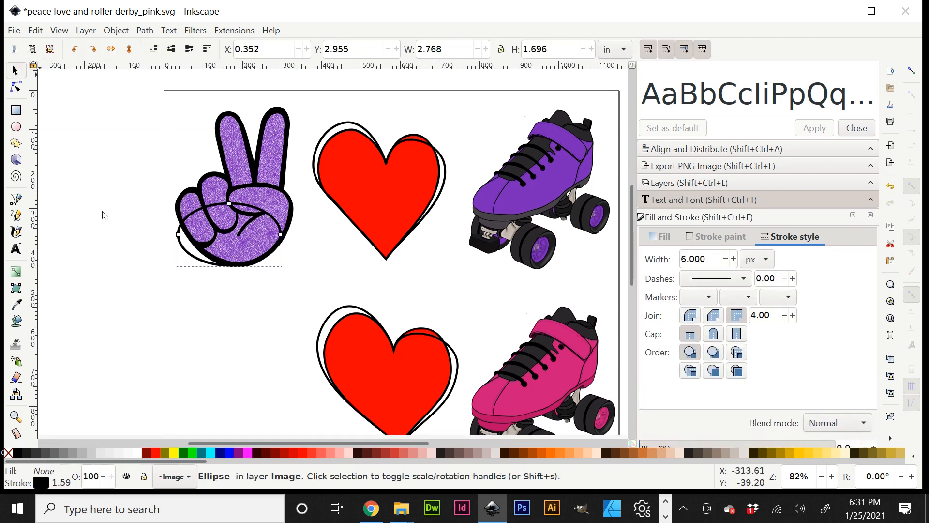
{"action": "left_click_drag", "start_coordinate": [174, 235], "coordinate": [188, 233]}
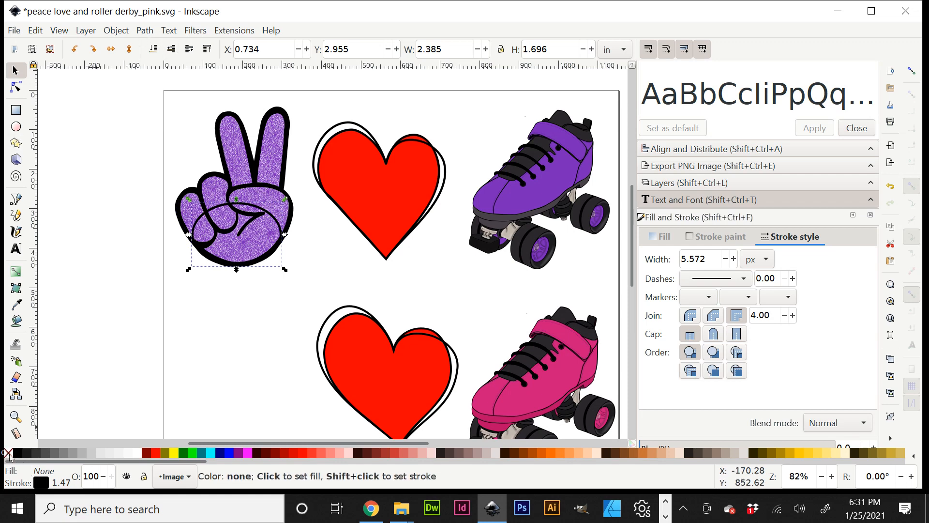
Remove the ellipse's stroke and fill it with red
{"action": "key", "text": "shift"}
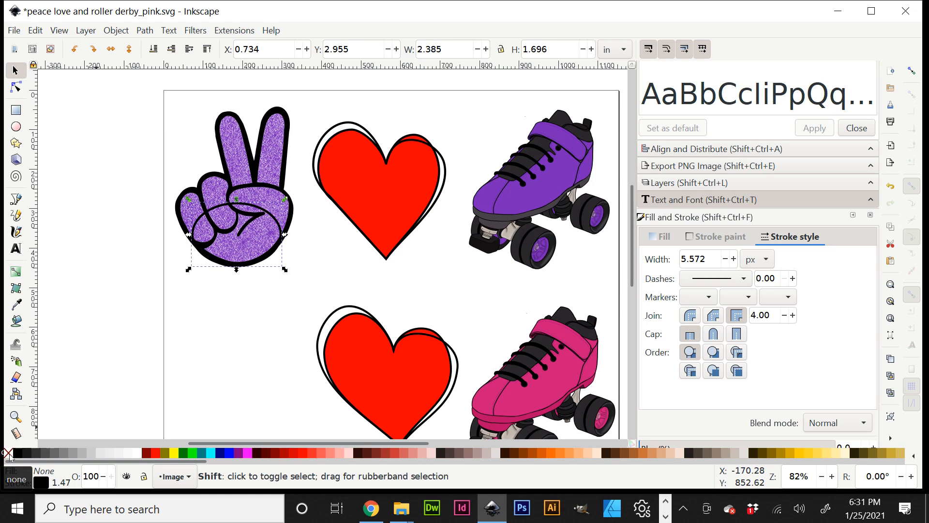
{"action": "left_click", "coordinate": [9, 456], "text": "shift"}
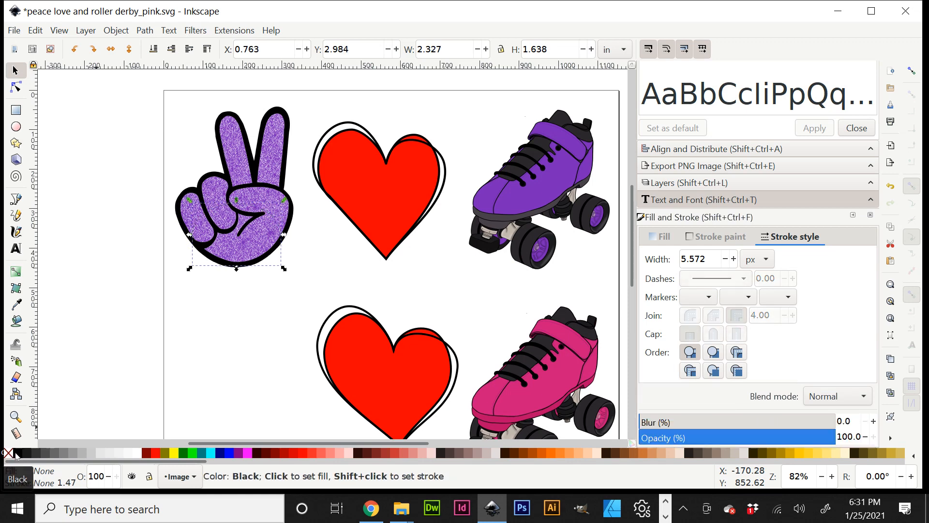
{"action": "left_click", "coordinate": [155, 454]}
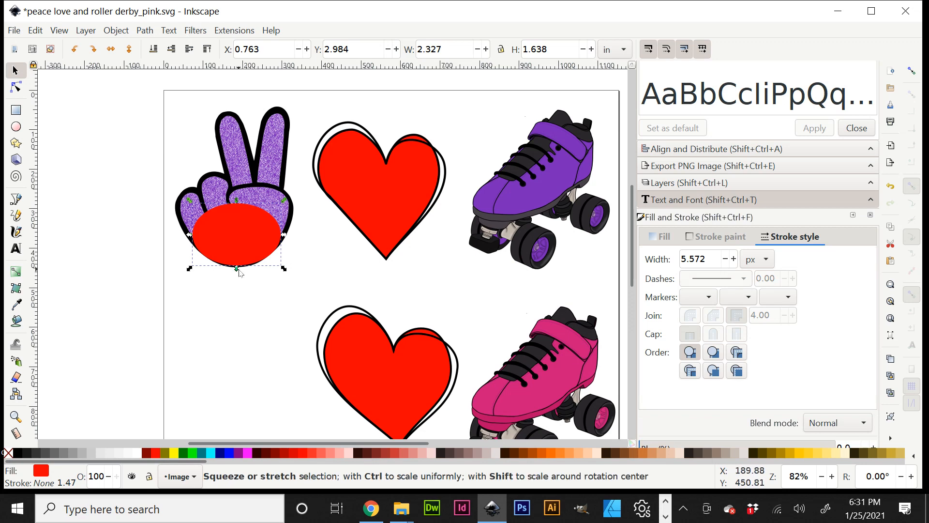
Stretch the red ellipse over the palm to about 1.69 in high and convert it to a path
{"action": "left_click_drag", "start_coordinate": [239, 270], "coordinate": [240, 272]}
{"action": "left_click", "coordinate": [145, 30]}
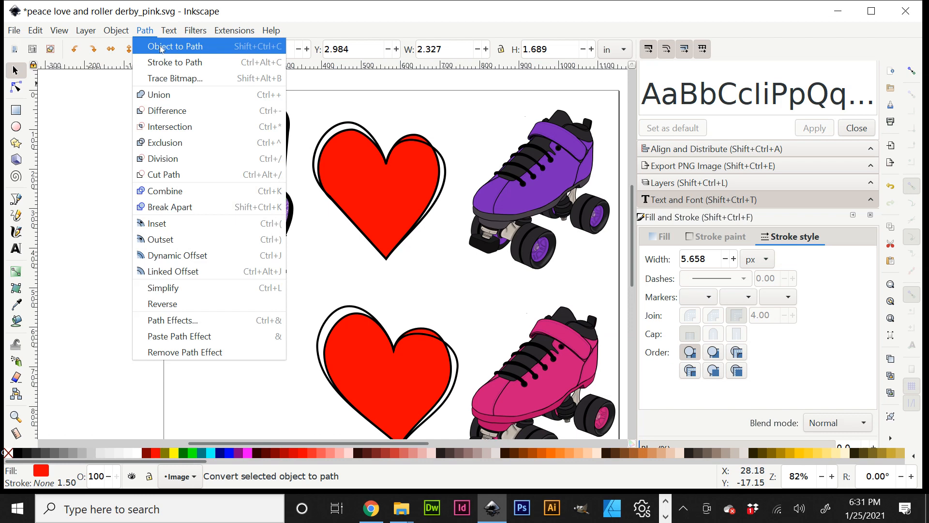
{"action": "left_click", "coordinate": [160, 46]}
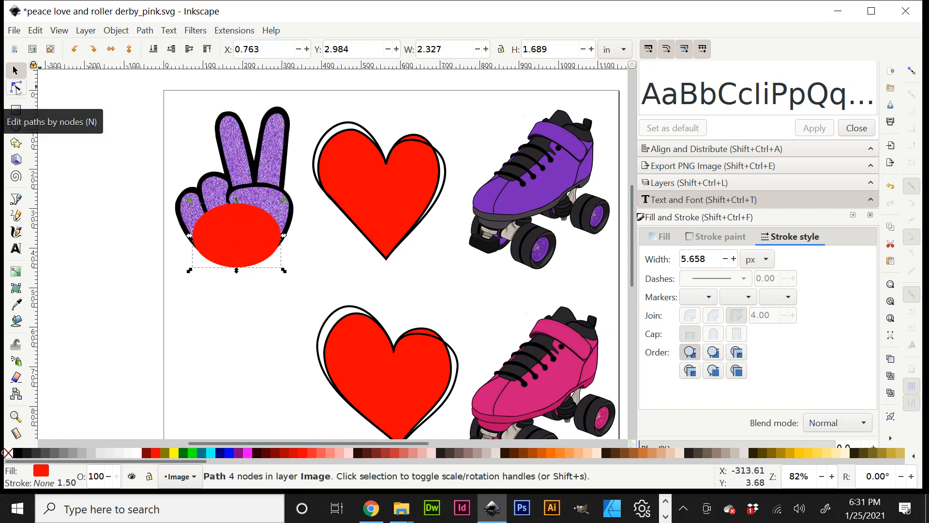
Insert a new node into each of the two upper segments of the red palm shape
{"action": "left_click", "coordinate": [17, 89]}
{"action": "key", "text": "plus"}
{"action": "key", "text": "plus"}
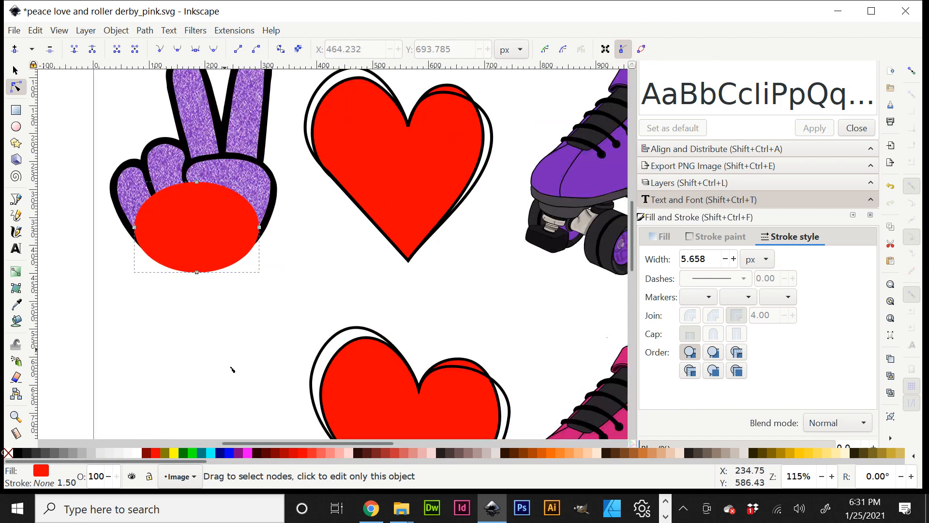
{"action": "scroll", "coordinate": [255, 443], "scroll_direction": "left", "scroll_amount": 3}
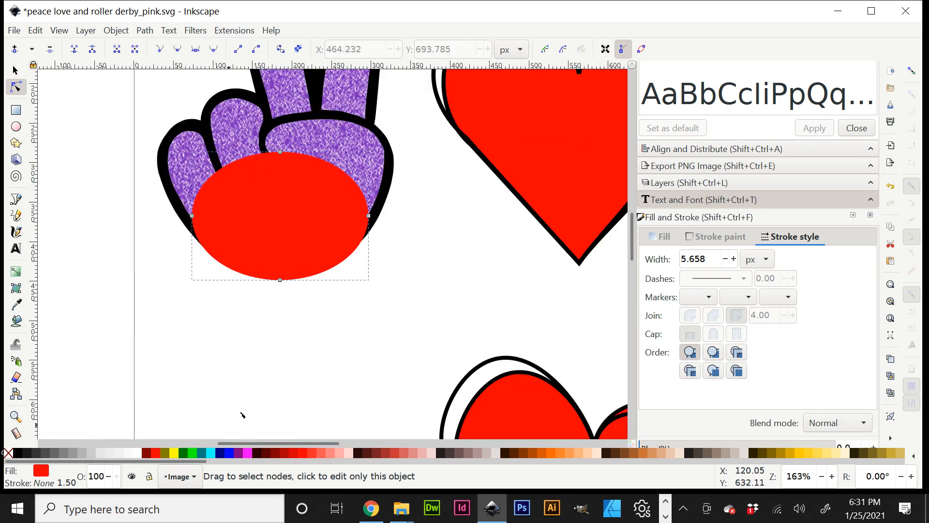
{"action": "scroll", "coordinate": [278, 384], "scroll_direction": "up", "scroll_amount": 4}
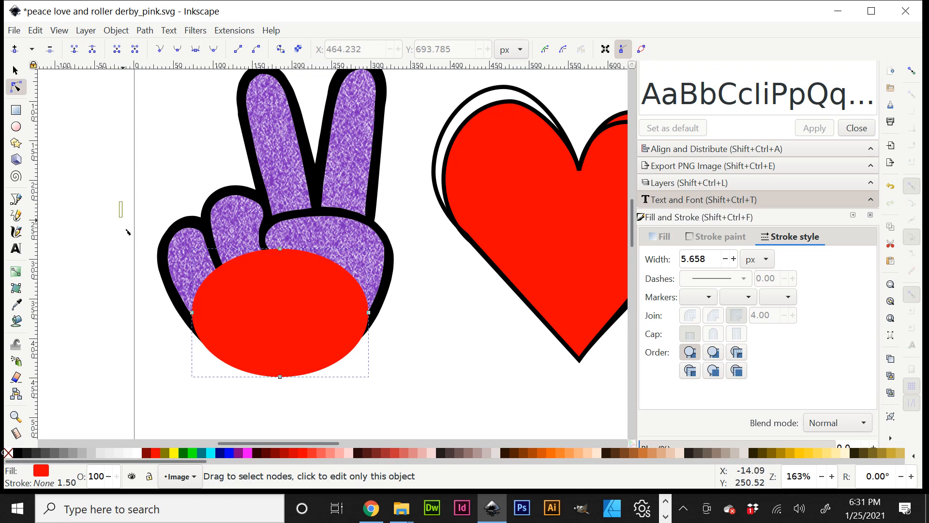
{"action": "left_click_drag", "start_coordinate": [119, 201], "coordinate": [402, 339]}
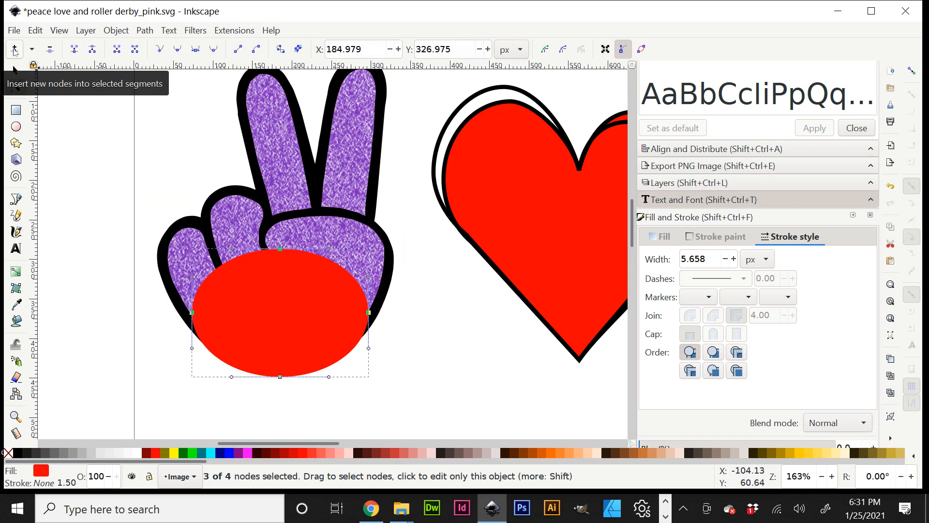
{"action": "left_click", "coordinate": [14, 51]}
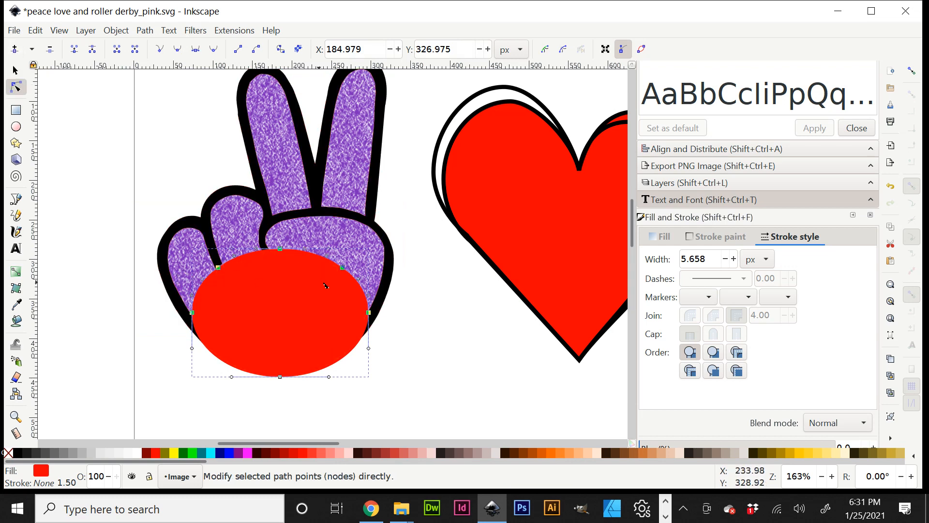
{"action": "left_click", "coordinate": [87, 292]}
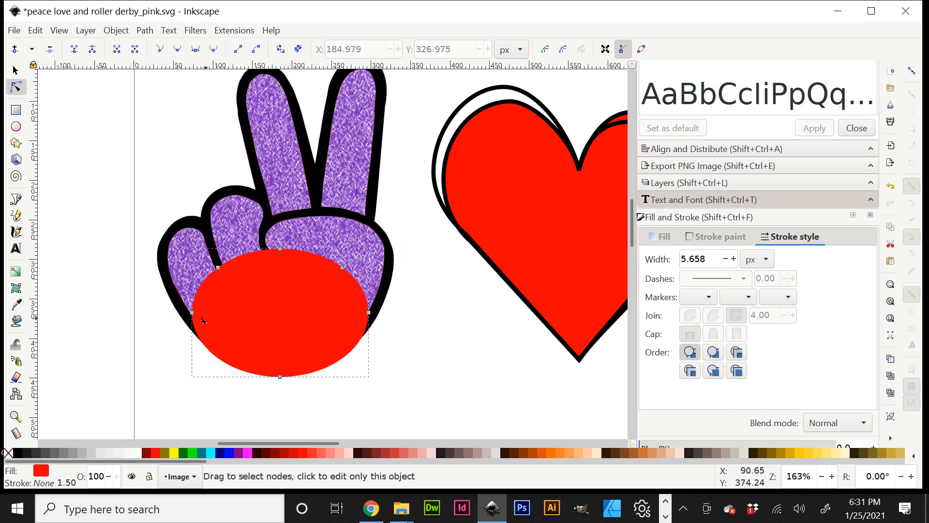
Pull the red shape's side nodes and lower curves out to the hand's outline, and its upper right node to the thumb's outer corner
{"action": "left_click_drag", "start_coordinate": [193, 314], "coordinate": [168, 282]}
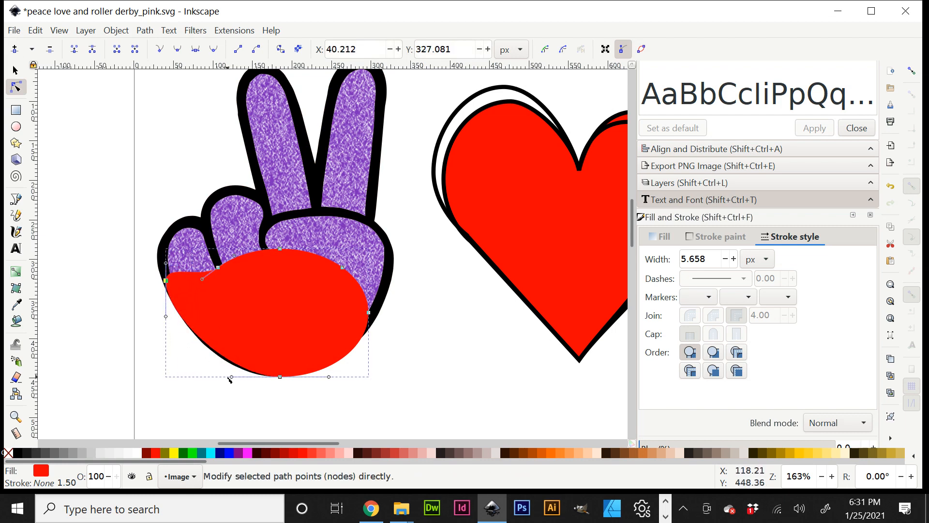
{"action": "left_click_drag", "start_coordinate": [231, 377], "coordinate": [227, 379]}
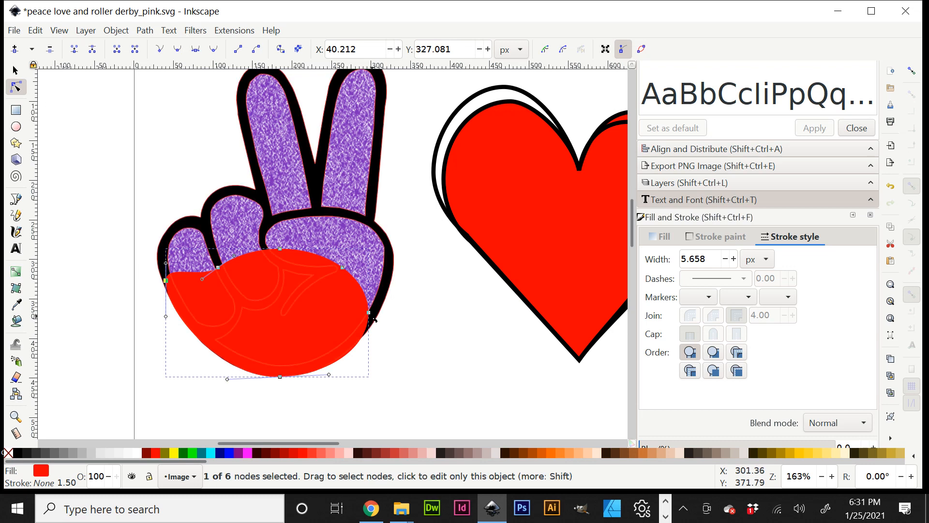
{"action": "left_click_drag", "start_coordinate": [371, 315], "coordinate": [395, 265]}
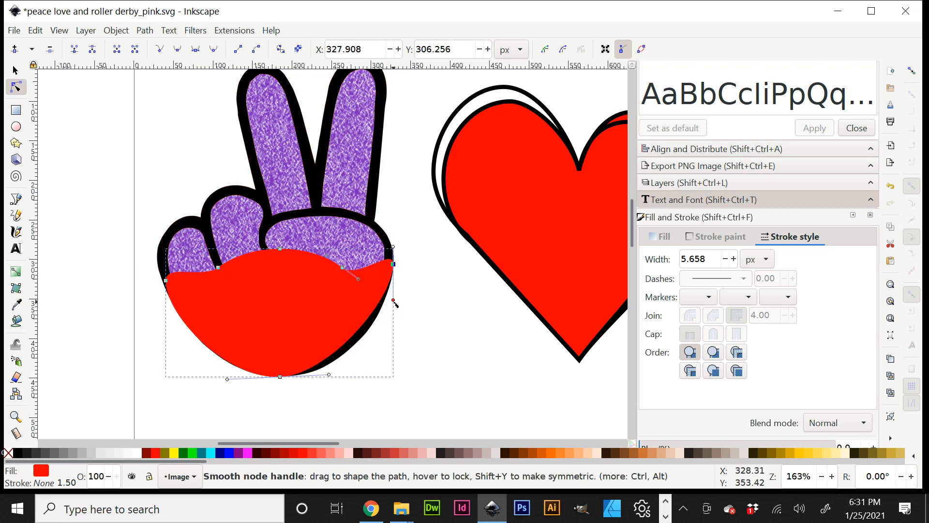
{"action": "left_click_drag", "start_coordinate": [395, 303], "coordinate": [386, 343]}
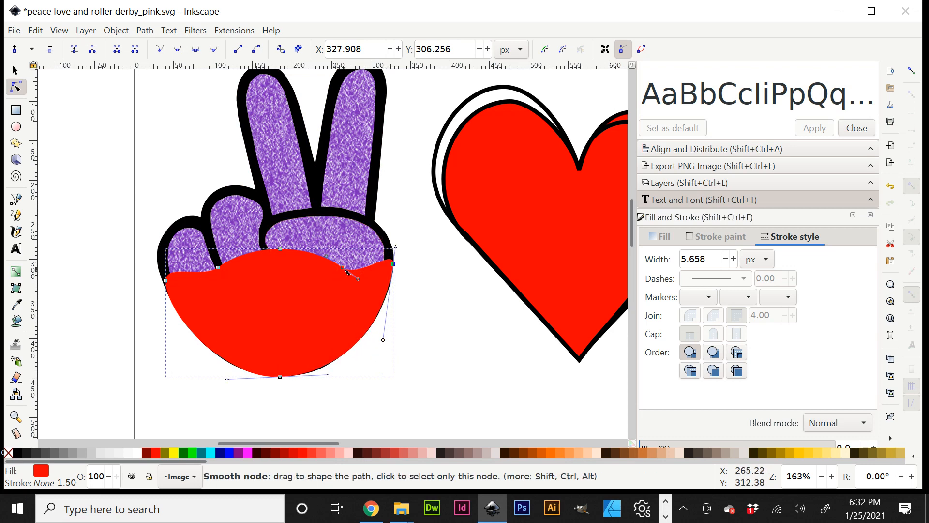
{"action": "left_click_drag", "start_coordinate": [347, 273], "coordinate": [378, 226]}
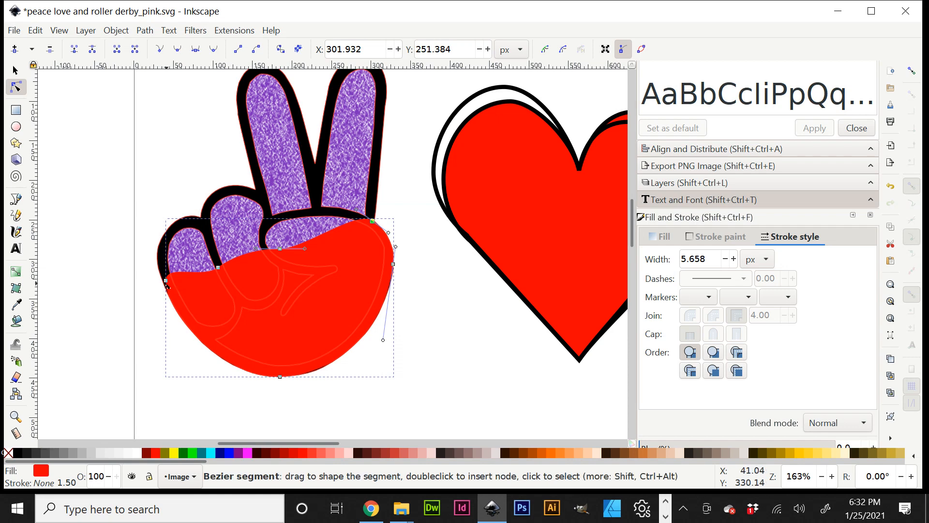
Fit the red shape's left side around the outer folded finger, moving the upper left node to the notch between the folded fingers
{"action": "left_click_drag", "start_coordinate": [166, 284], "coordinate": [163, 284]}
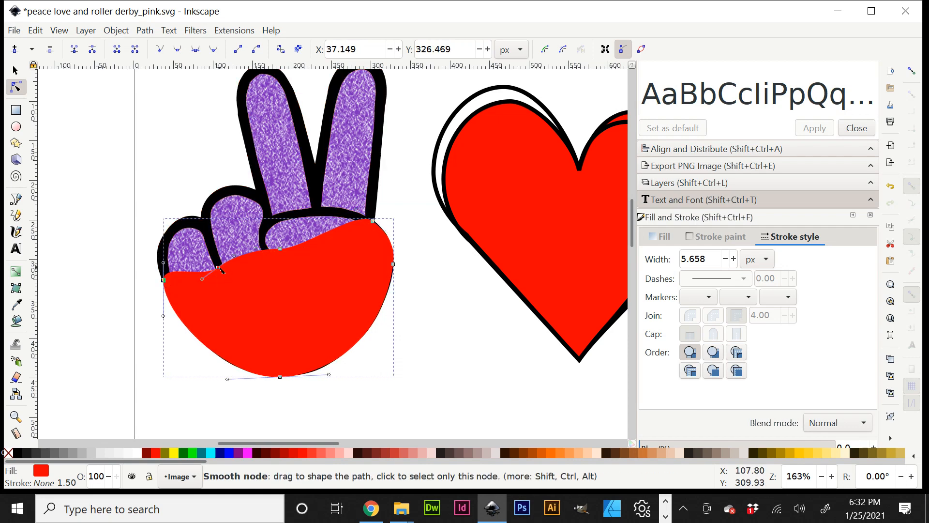
{"action": "left_click_drag", "start_coordinate": [219, 268], "coordinate": [207, 223]}
{"action": "left_click_drag", "start_coordinate": [164, 281], "coordinate": [161, 261]}
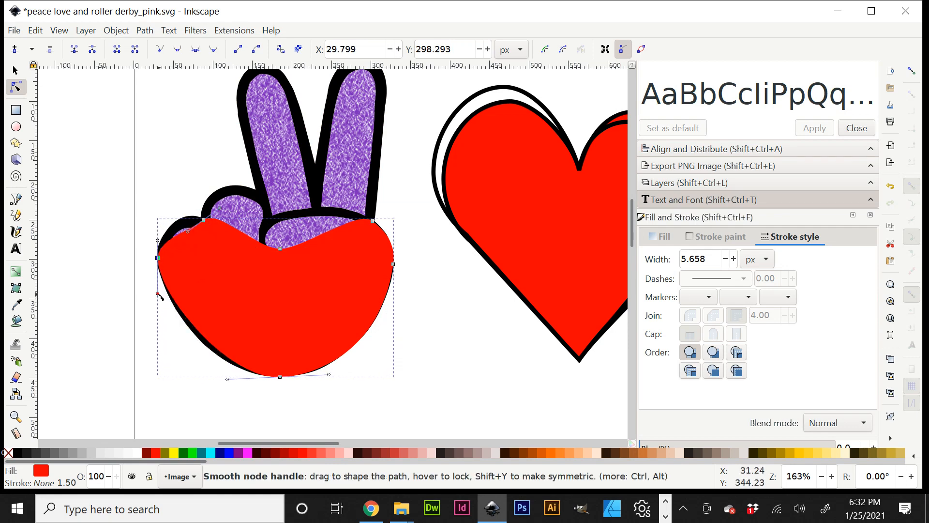
{"action": "left_click_drag", "start_coordinate": [159, 296], "coordinate": [163, 321]}
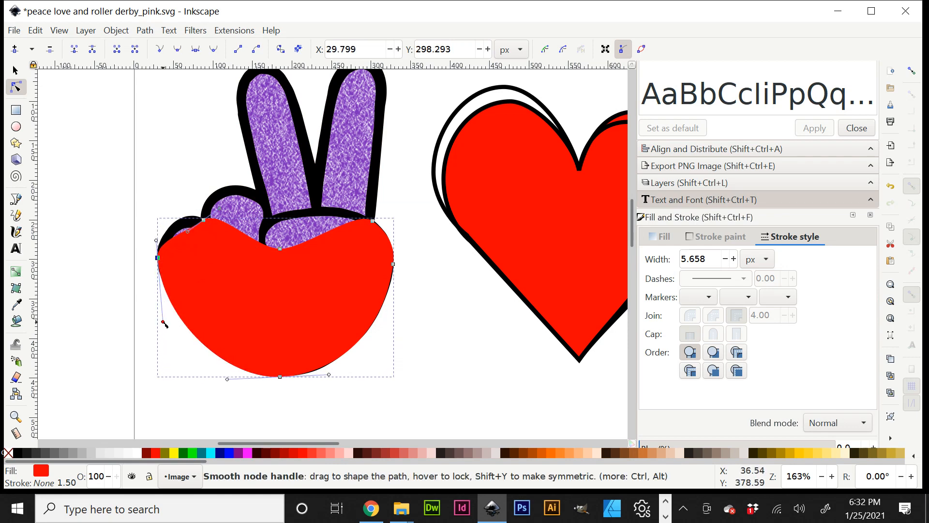
{"action": "left_click_drag", "start_coordinate": [188, 231], "coordinate": [175, 204]}
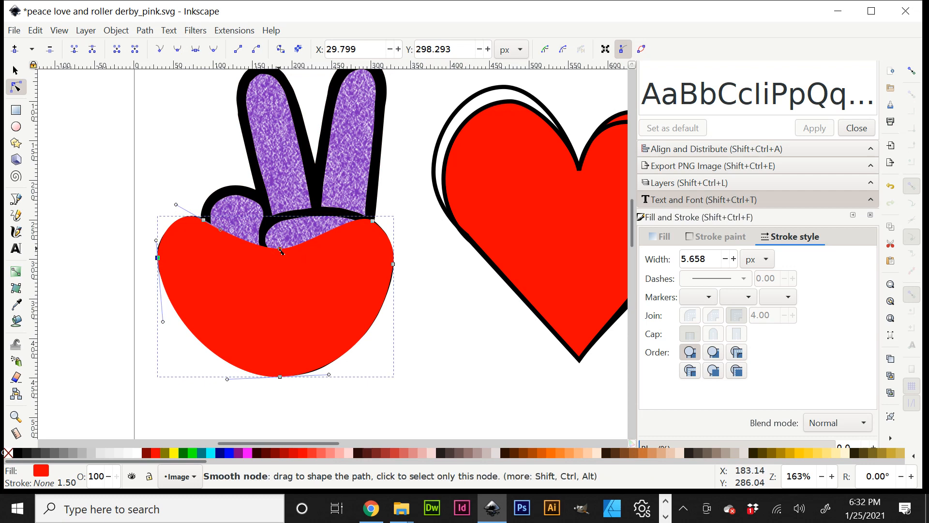
Raise the red shape's top node above the thumb and add a node left of it, placed at the base of the left raised finger
{"action": "left_click_drag", "start_coordinate": [283, 251], "coordinate": [284, 198]}
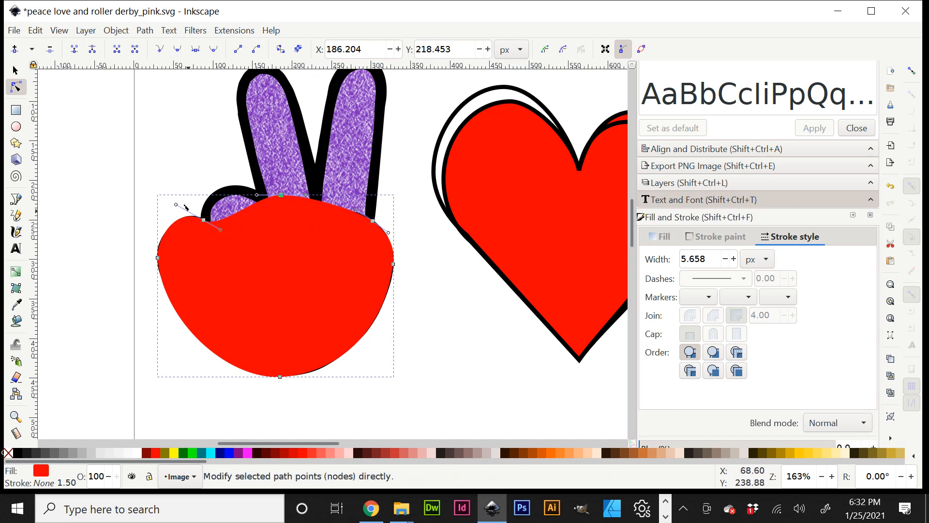
{"action": "left_click_drag", "start_coordinate": [179, 184], "coordinate": [300, 232]}
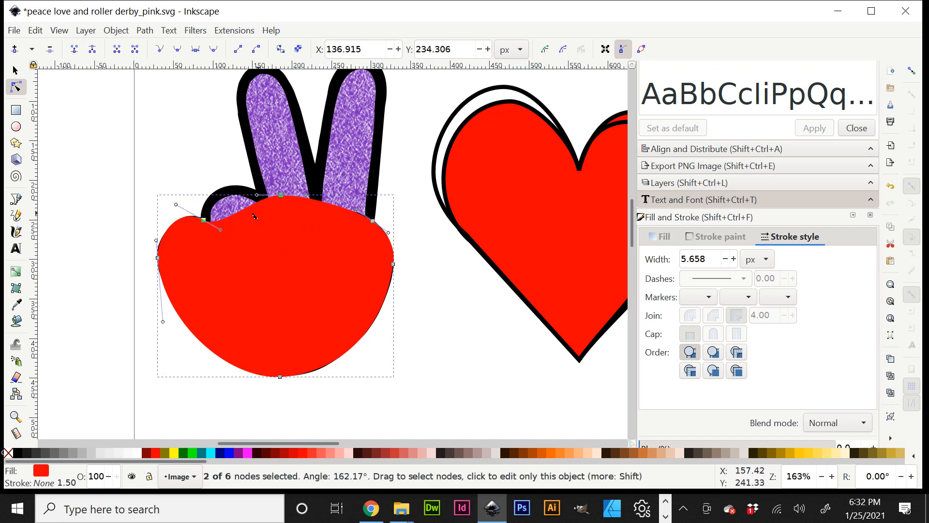
{"action": "left_click", "coordinate": [15, 48]}
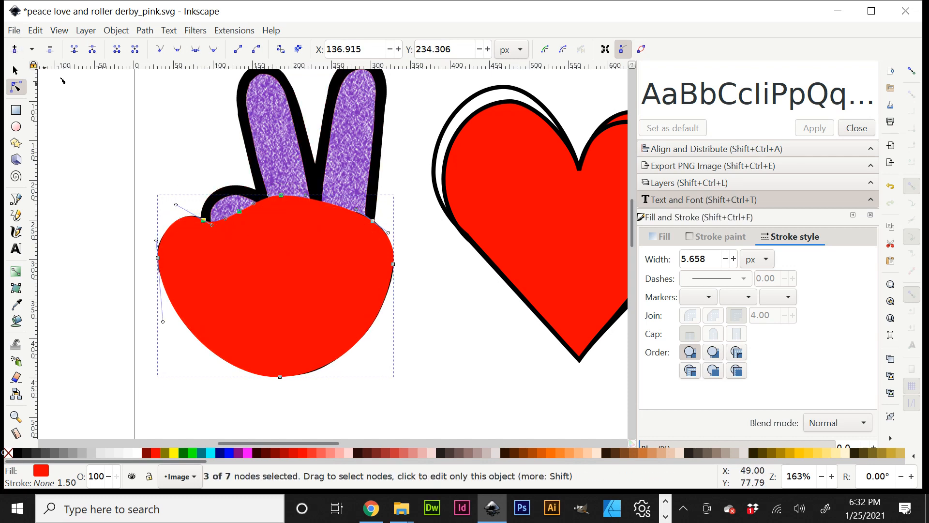
{"action": "left_click", "coordinate": [246, 242]}
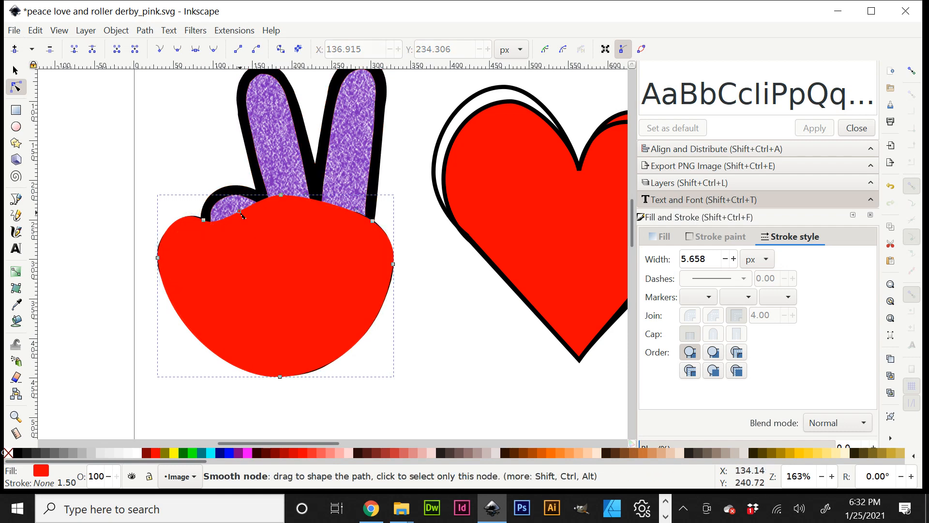
{"action": "left_click_drag", "start_coordinate": [244, 212], "coordinate": [248, 192]}
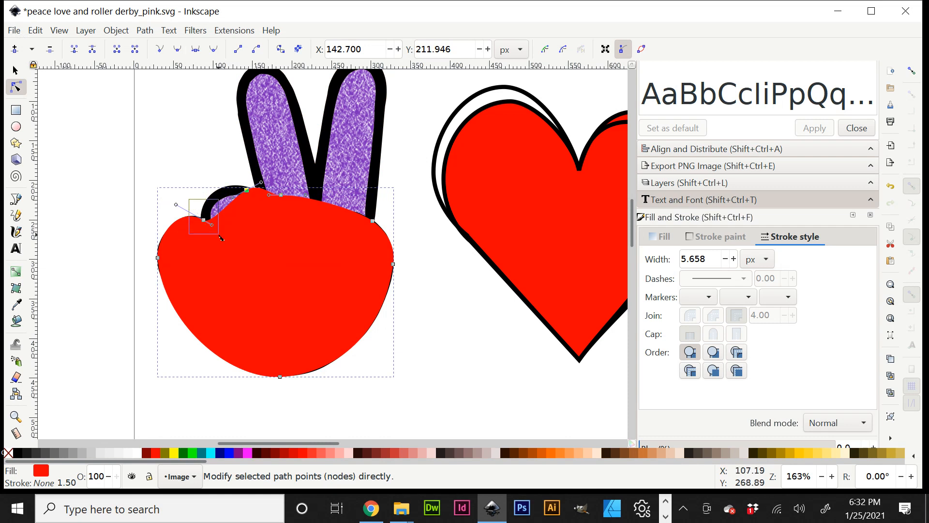
Make the node in the notch between the folded fingers a corner and curve the adjoining segment around the inner folded finger's outline
{"action": "left_click", "coordinate": [203, 219]}
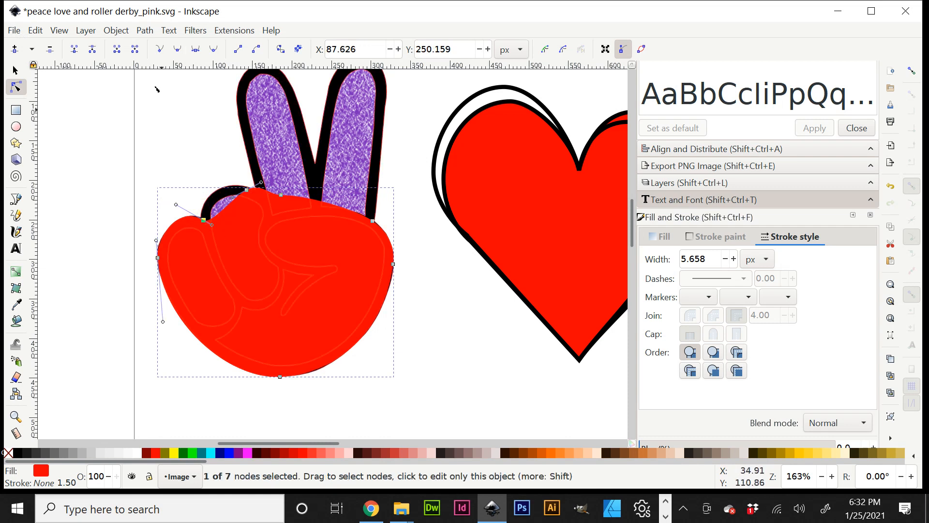
{"action": "left_click", "coordinate": [161, 51]}
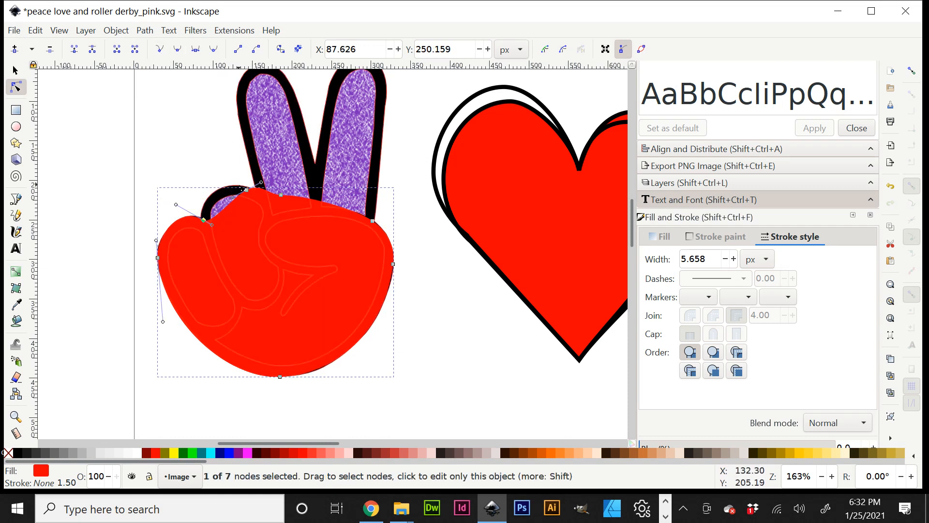
{"action": "left_click", "coordinate": [229, 210]}
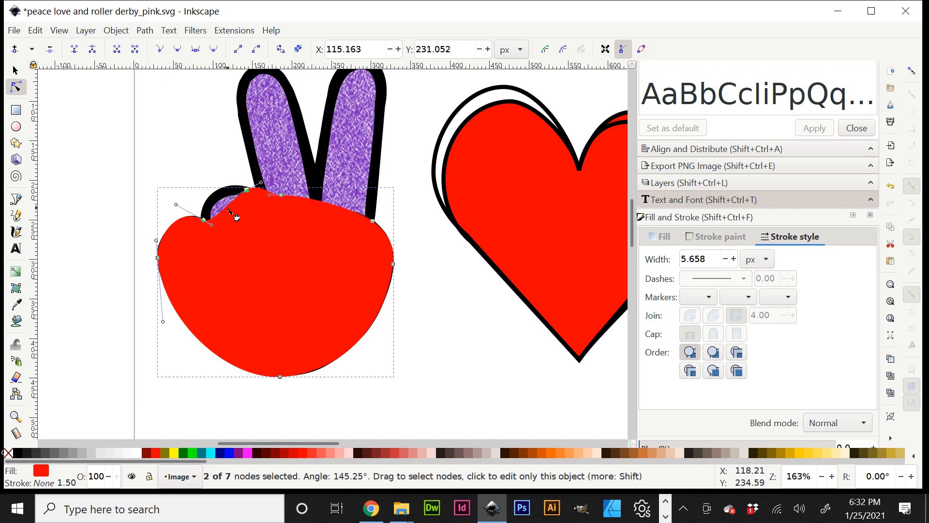
{"action": "left_click_drag", "start_coordinate": [229, 210], "coordinate": [248, 192]}
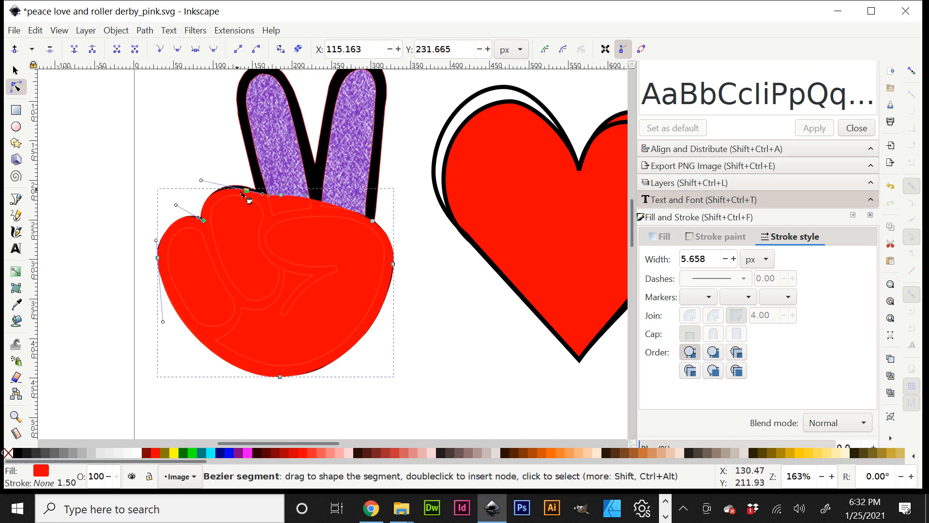
{"action": "left_click", "coordinate": [226, 160]}
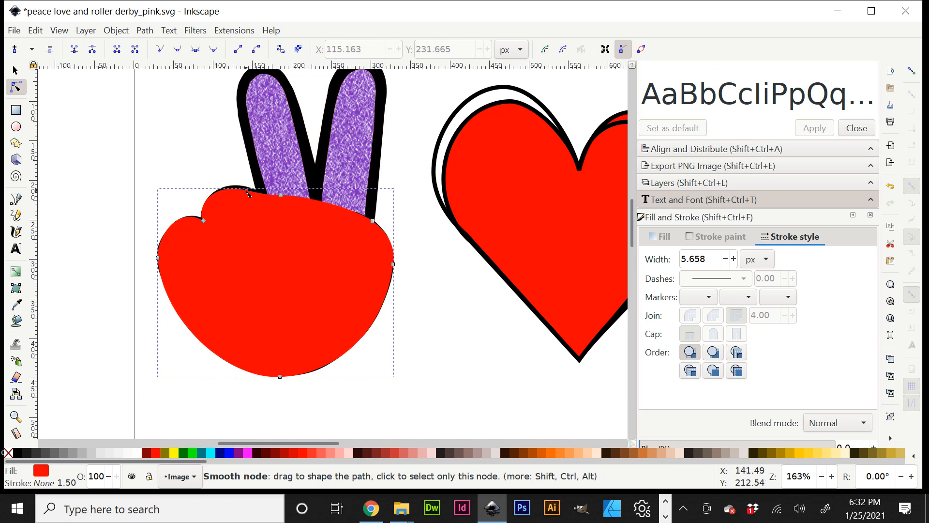
{"action": "left_click_drag", "start_coordinate": [249, 192], "coordinate": [249, 189]}
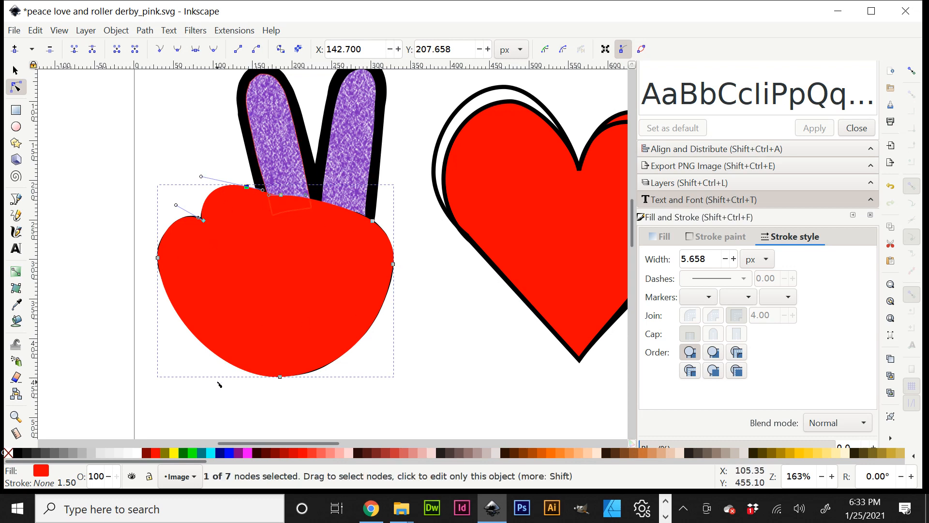
Draw a red ellipse about 1.03 in wide and 1.37 in high and move it over the base of the left raised finger
{"action": "left_click", "coordinate": [16, 127]}
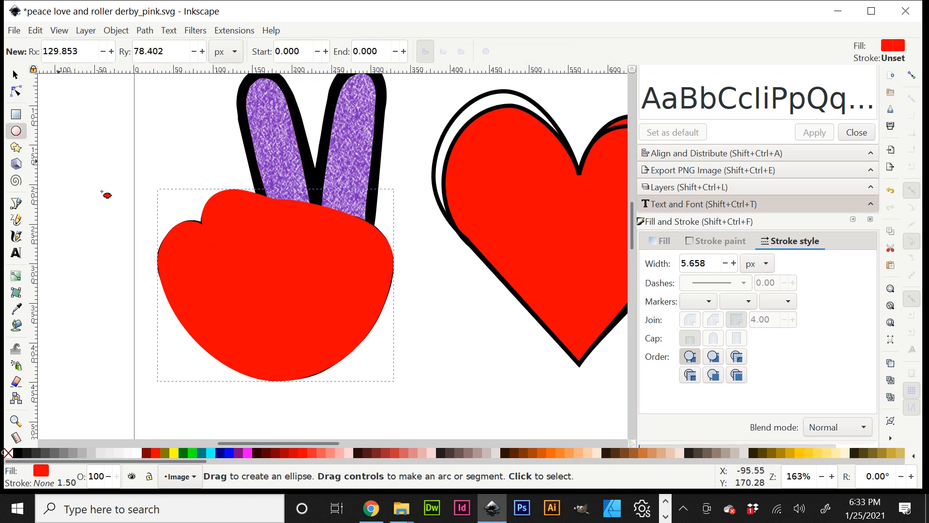
{"action": "scroll", "coordinate": [257, 147], "scroll_direction": "up", "scroll_amount": 4}
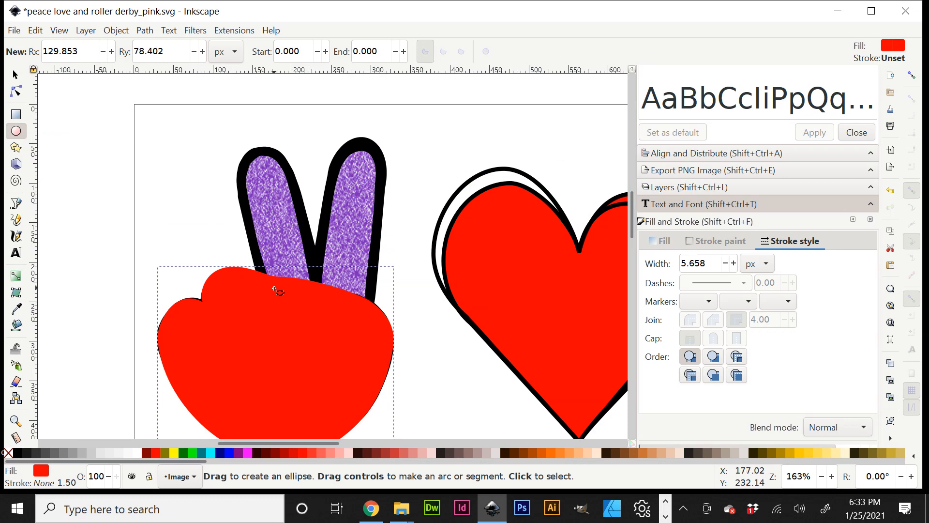
{"action": "mouse_move", "coordinate": [274, 288]}
{"action": "left_mouse_down"}
{"action": "mouse_move", "coordinate": [312, 386]}
{"action": "mouse_move", "coordinate": [352, 391]}
{"action": "left_mouse_up"}
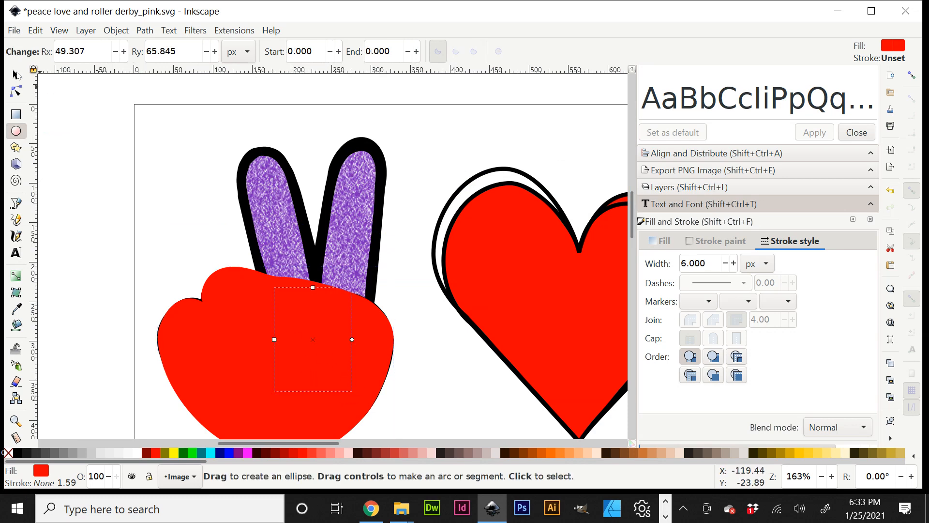
{"action": "left_click", "coordinate": [14, 75]}
{"action": "left_click_drag", "start_coordinate": [314, 349], "coordinate": [289, 257]}
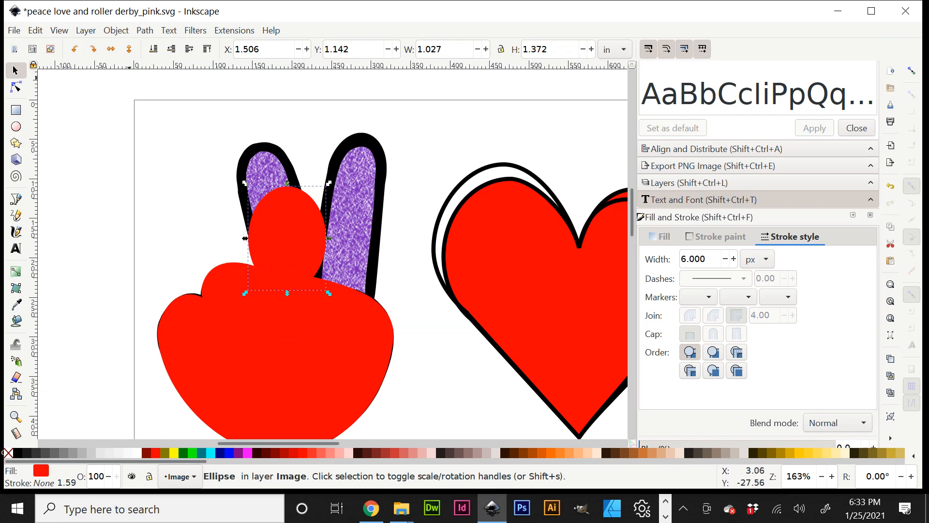
Convert the new red ellipse to a path and move its top, left and right nodes onto the left raised finger's outline
{"action": "left_click", "coordinate": [144, 30]}
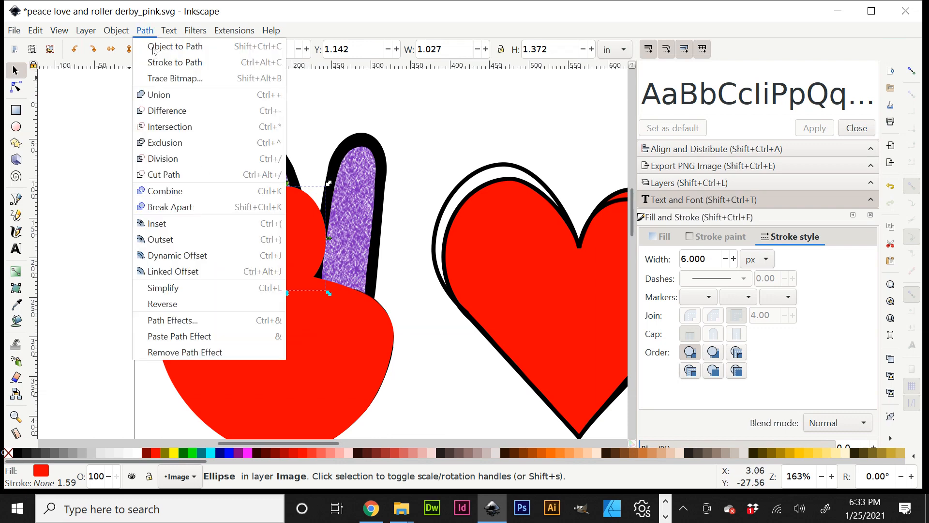
{"action": "left_click", "coordinate": [153, 47]}
{"action": "left_click", "coordinate": [18, 88]}
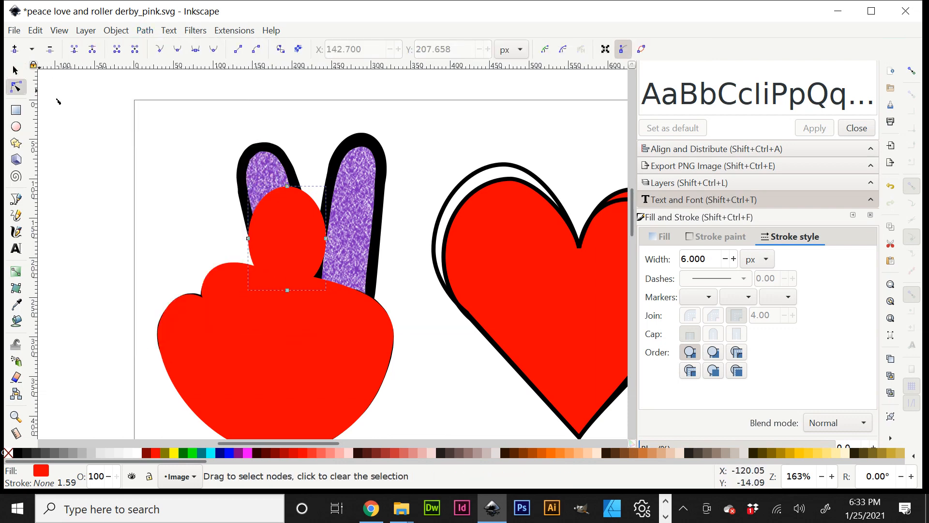
{"action": "left_click_drag", "start_coordinate": [287, 186], "coordinate": [260, 144]}
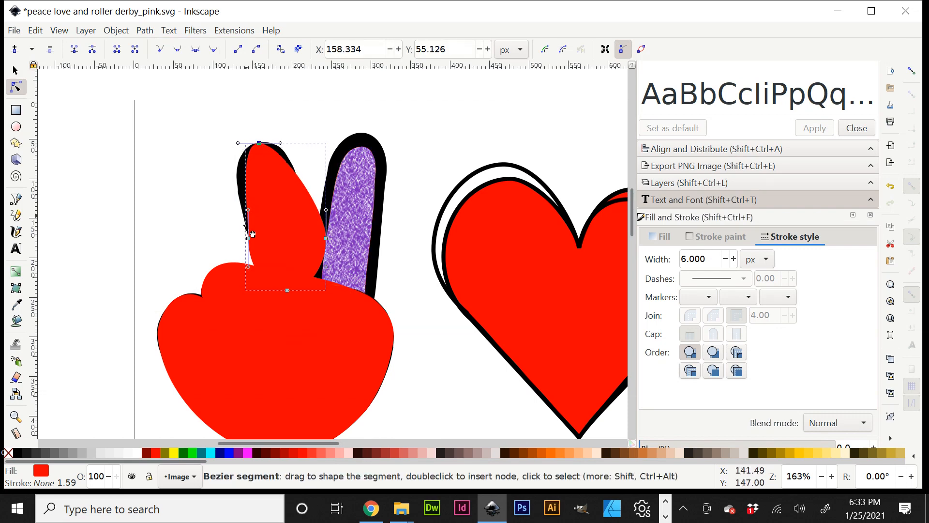
{"action": "left_click_drag", "start_coordinate": [248, 239], "coordinate": [237, 178]}
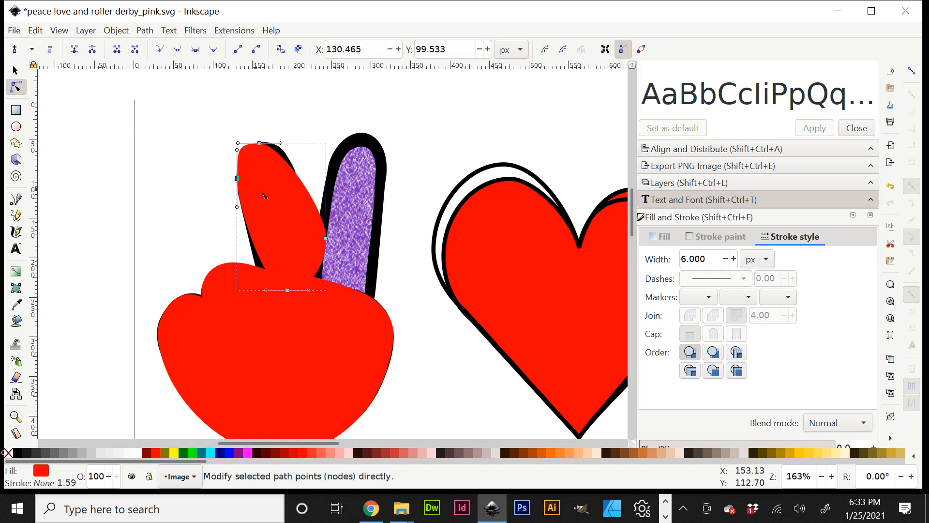
{"action": "left_click_drag", "start_coordinate": [327, 240], "coordinate": [296, 179]}
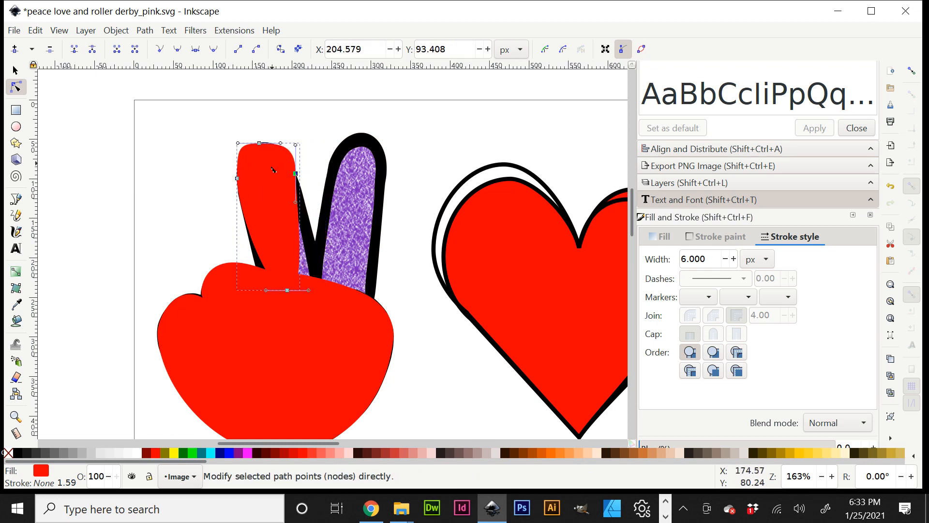
Adjust the handles of the red finger shape's bottom and right nodes so its sides follow the left raised finger
{"action": "left_click", "coordinate": [287, 291]}
{"action": "left_click_drag", "start_coordinate": [265, 292], "coordinate": [245, 294]}
{"action": "left_click_drag", "start_coordinate": [310, 290], "coordinate": [354, 288]}
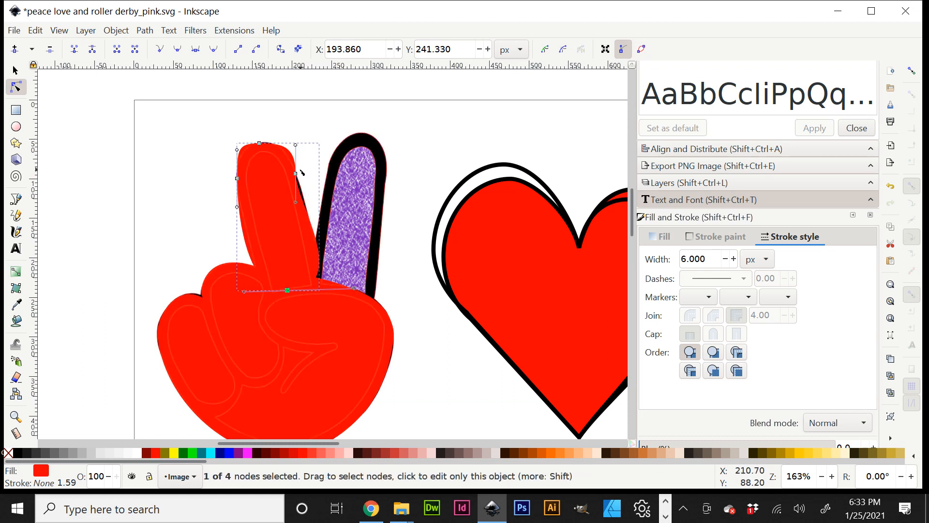
{"action": "left_click", "coordinate": [297, 175]}
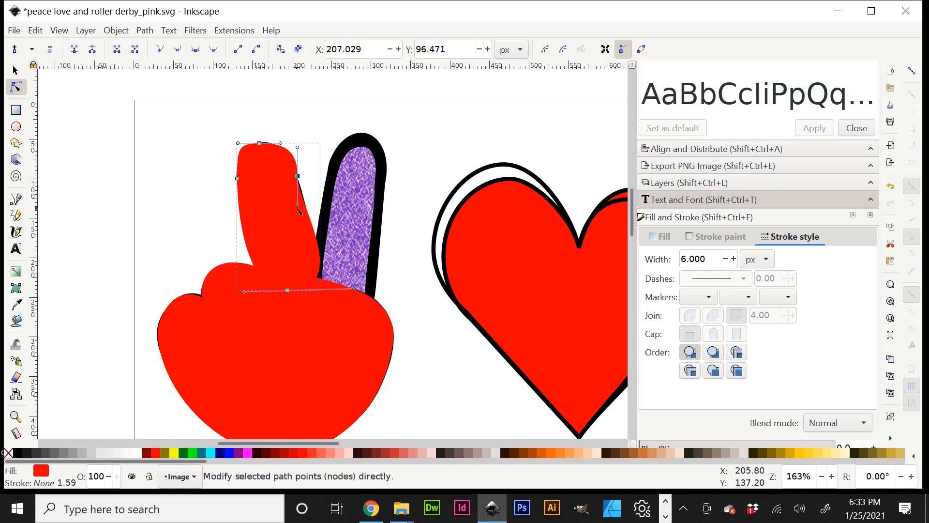
{"action": "left_click_drag", "start_coordinate": [300, 207], "coordinate": [305, 206]}
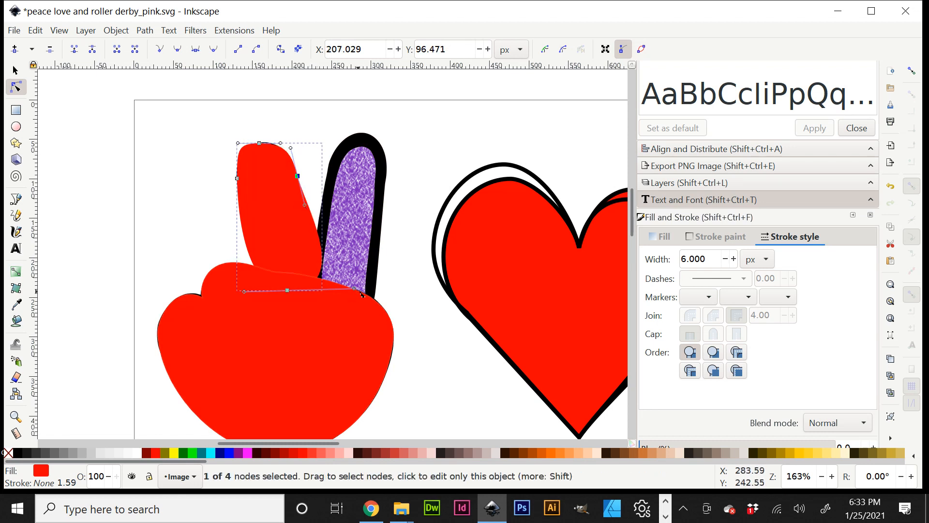
{"action": "left_click_drag", "start_coordinate": [354, 289], "coordinate": [339, 295]}
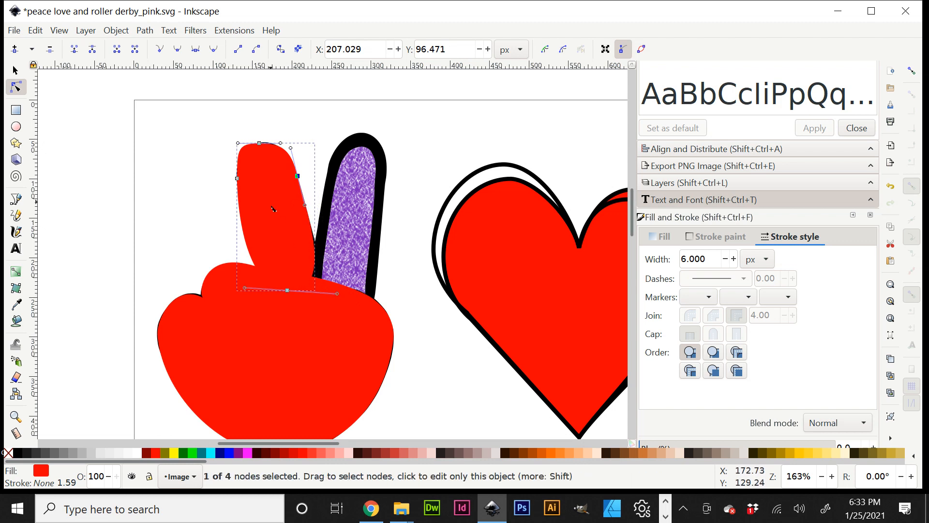
Make the red finger shape's two side nodes auto-smooth and refine its left handle, bottom node and top node to fit the finger
{"action": "left_click", "coordinate": [238, 182]}
{"action": "left_click_drag", "start_coordinate": [239, 210], "coordinate": [245, 218]}
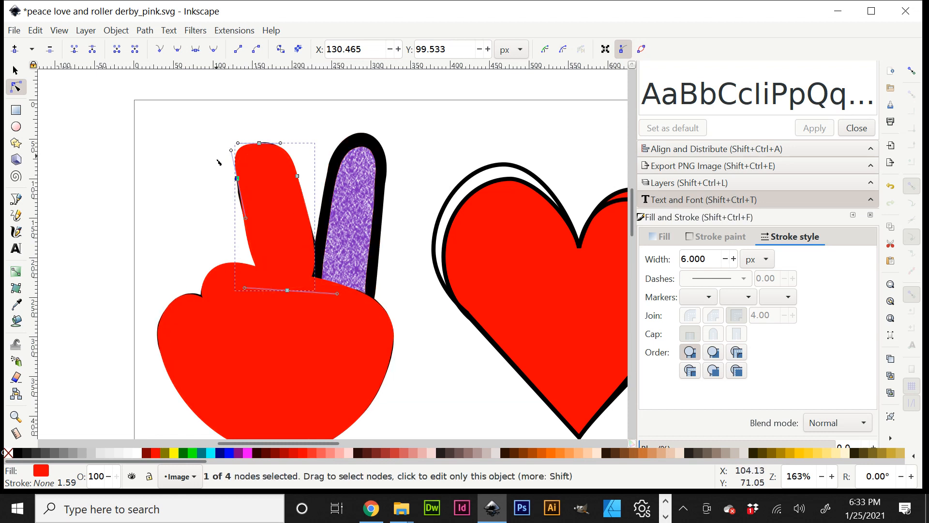
{"action": "left_click_drag", "start_coordinate": [216, 156], "coordinate": [301, 200]}
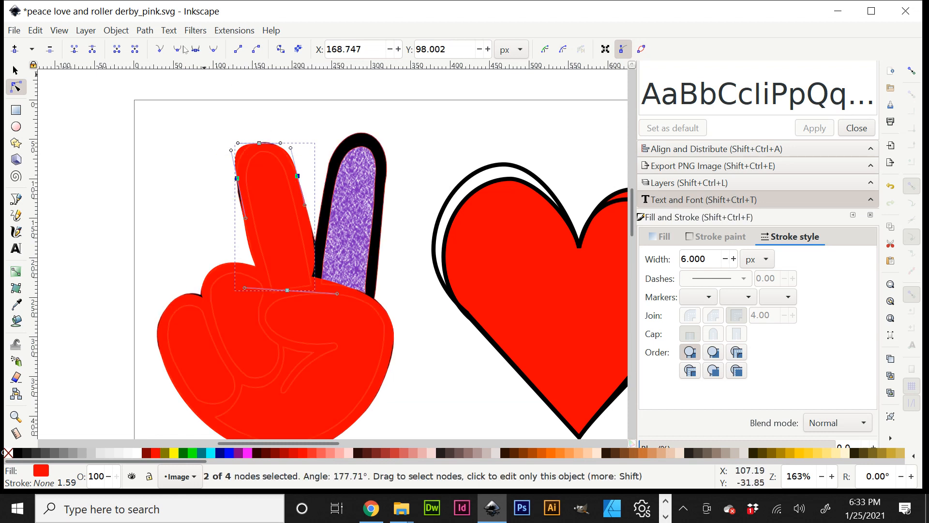
{"action": "left_click", "coordinate": [213, 49]}
{"action": "left_click_drag", "start_coordinate": [235, 223], "coordinate": [246, 222]}
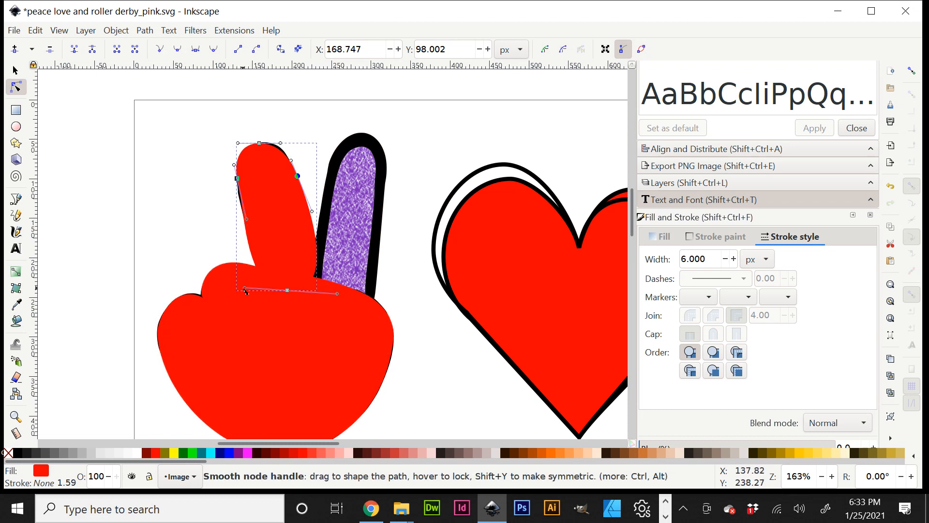
{"action": "left_click_drag", "start_coordinate": [247, 292], "coordinate": [284, 297]}
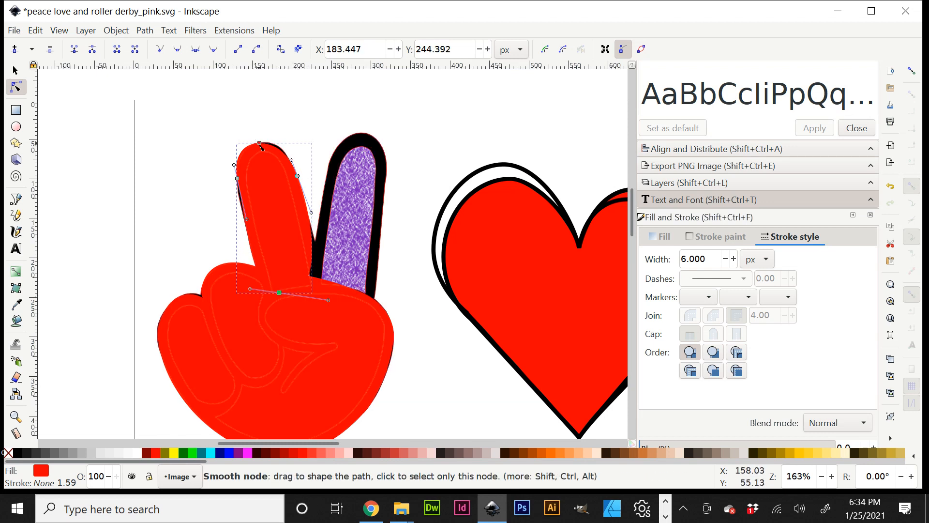
{"action": "left_click_drag", "start_coordinate": [260, 144], "coordinate": [263, 143]}
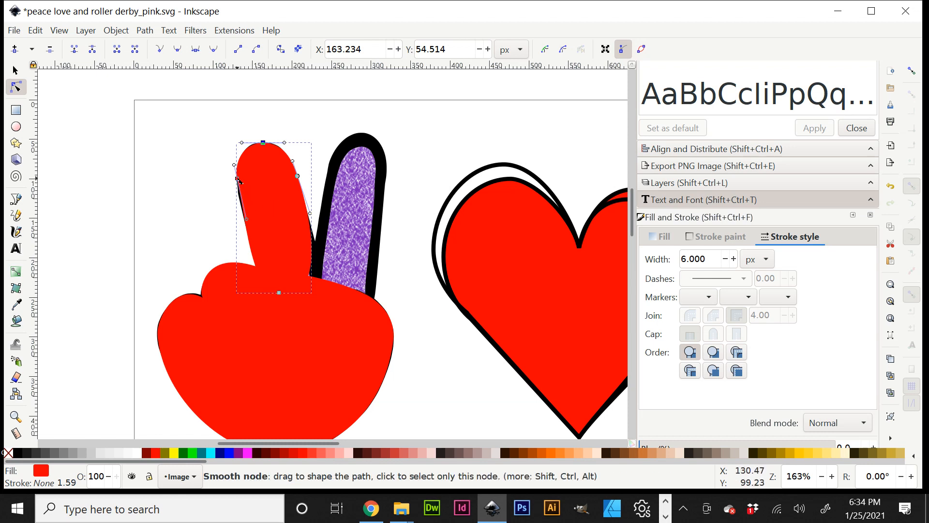
Delete the red finger shape's left node and refit that side using the bottom node and the top node's handle
{"action": "left_click_drag", "start_coordinate": [222, 176], "coordinate": [265, 190]}
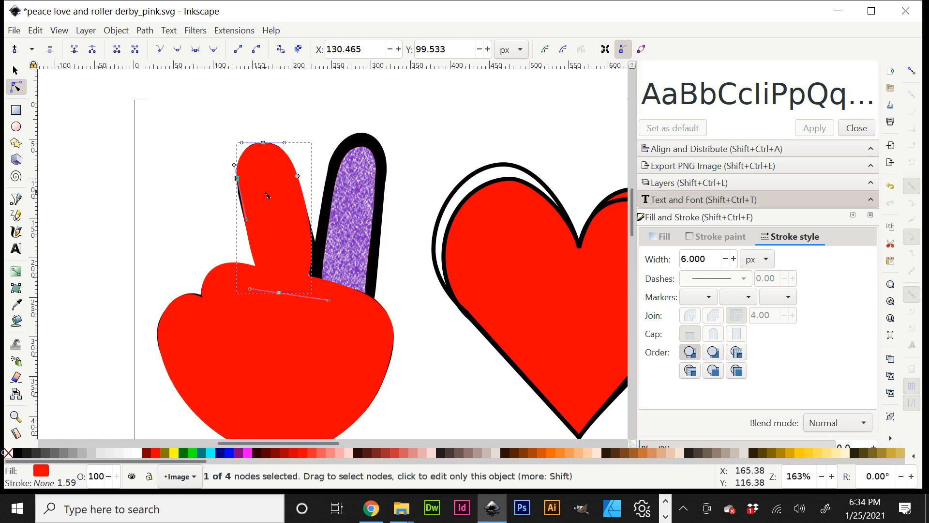
{"action": "key", "text": "Delete"}
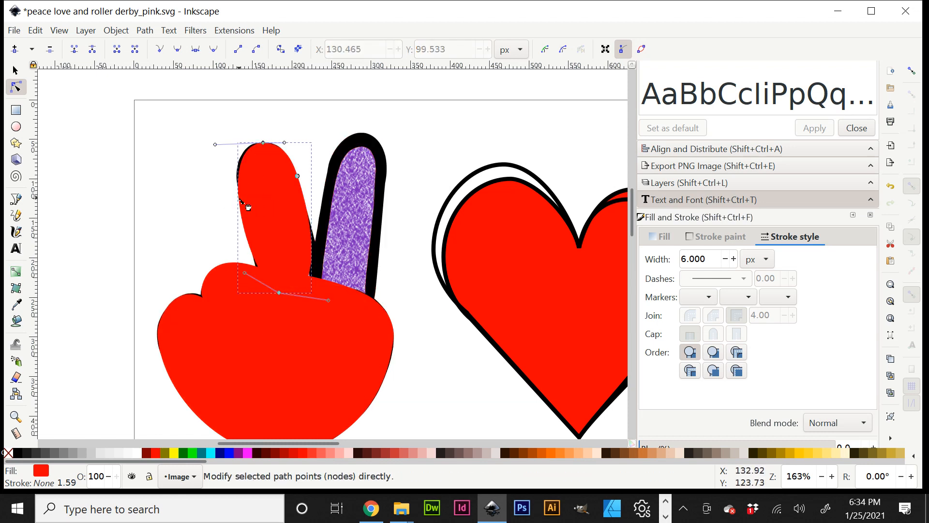
{"action": "left_click_drag", "start_coordinate": [215, 144], "coordinate": [212, 140]}
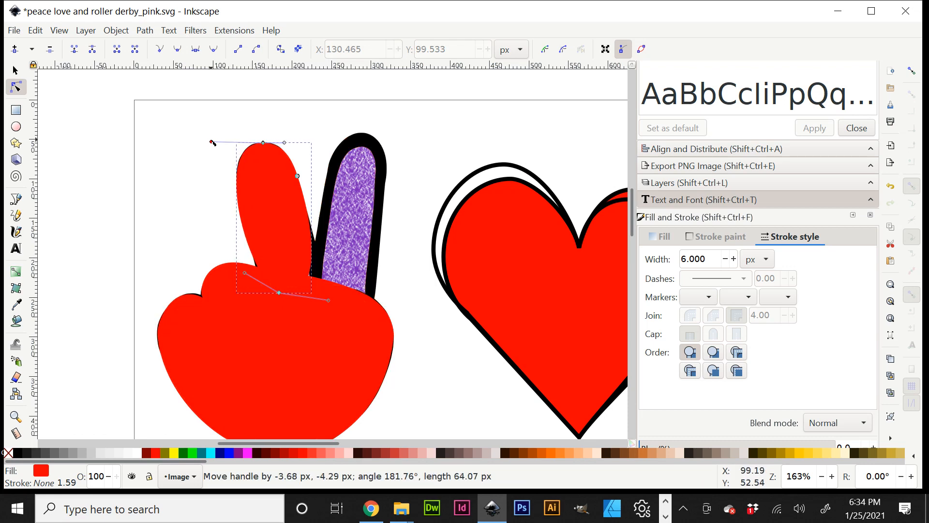
{"action": "left_click_drag", "start_coordinate": [246, 274], "coordinate": [266, 296]}
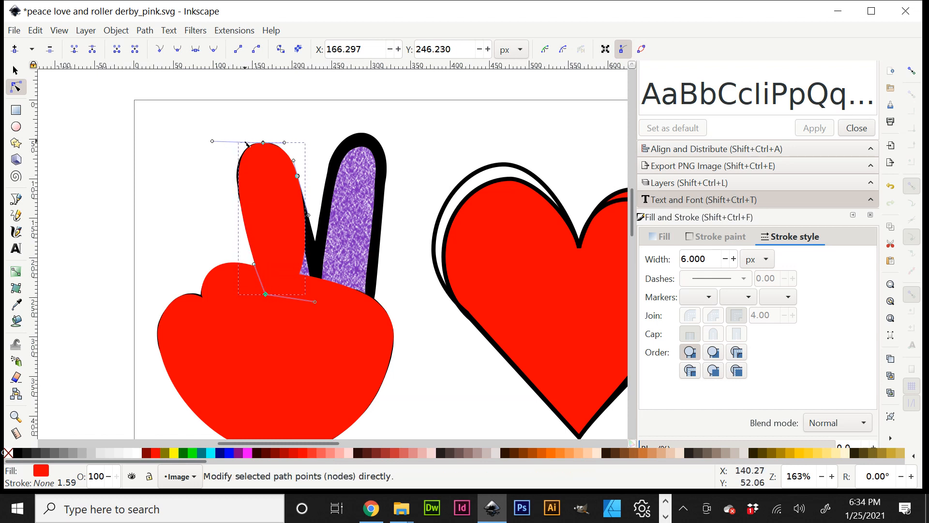
{"action": "left_click_drag", "start_coordinate": [214, 144], "coordinate": [215, 145]}
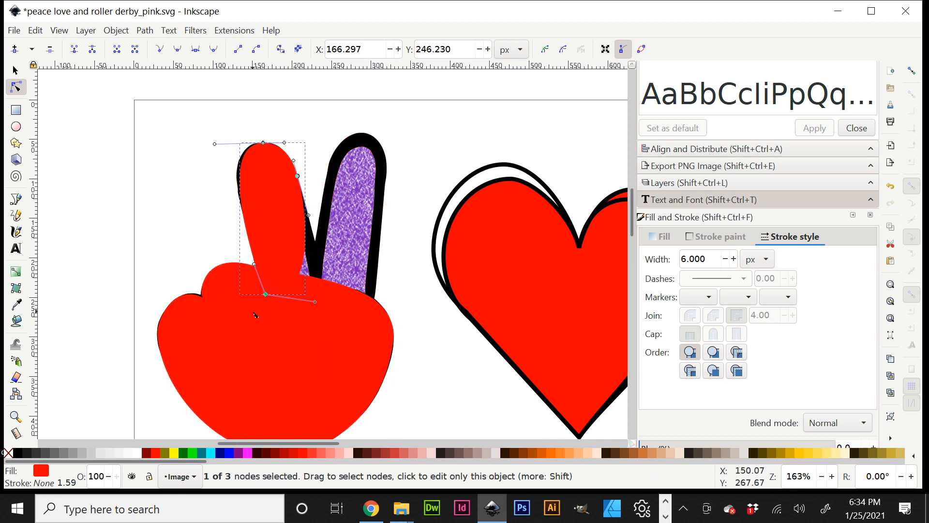
Add a node between the red finger shape's right and bottom nodes and move it to the gap between the raised fingers' bases
{"action": "left_click_drag", "start_coordinate": [253, 311], "coordinate": [292, 273]}
{"action": "left_click_drag", "start_coordinate": [319, 161], "coordinate": [281, 198]}
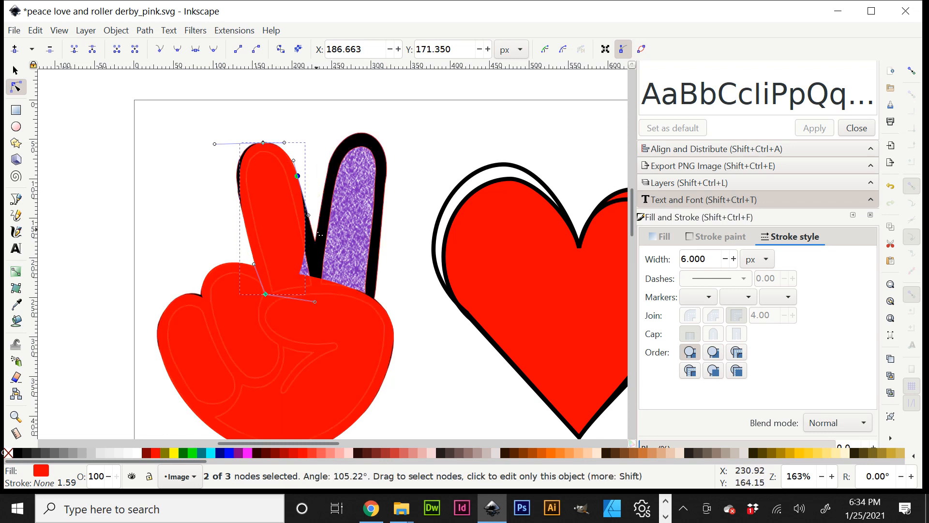
{"action": "left_click", "coordinate": [14, 50]}
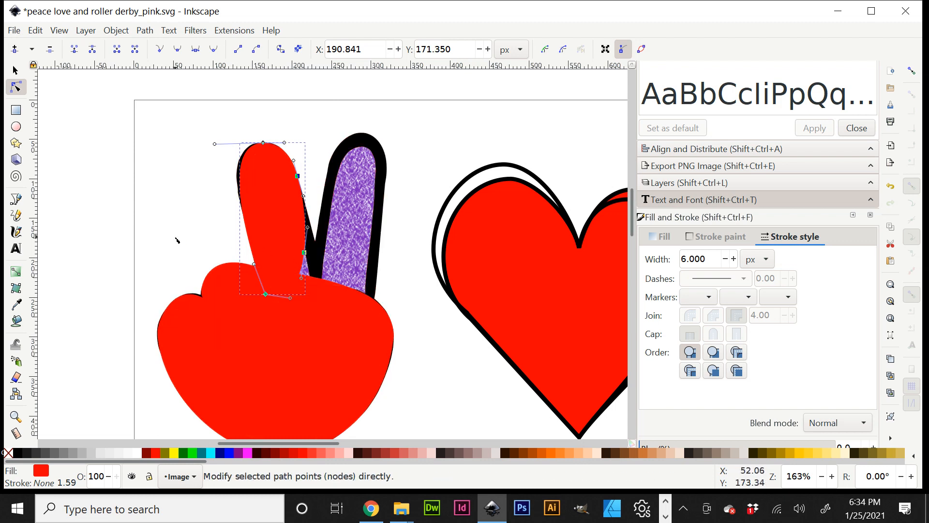
{"action": "left_click", "coordinate": [177, 240]}
{"action": "left_click", "coordinate": [305, 253]}
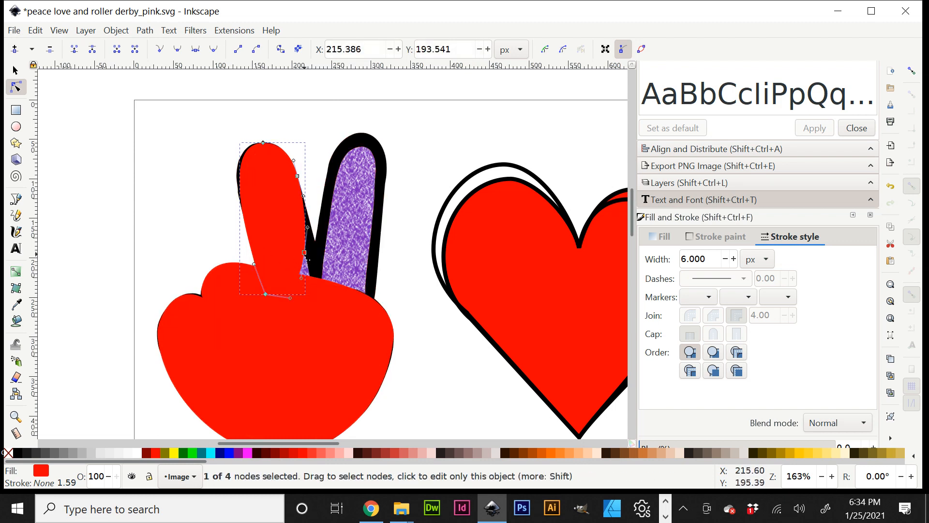
{"action": "left_click_drag", "start_coordinate": [306, 258], "coordinate": [321, 288]}
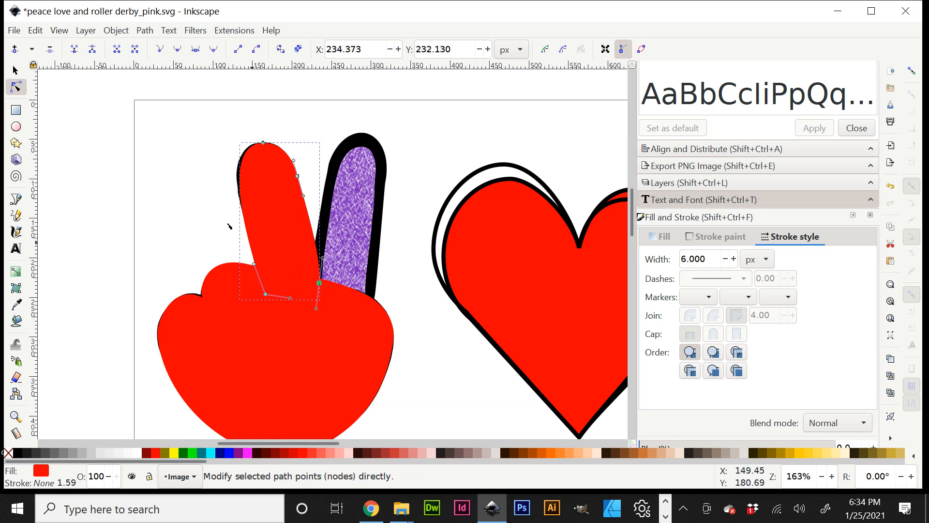
Unite the red finger shape with the red palm shape into one path
{"action": "left_click", "coordinate": [15, 72]}
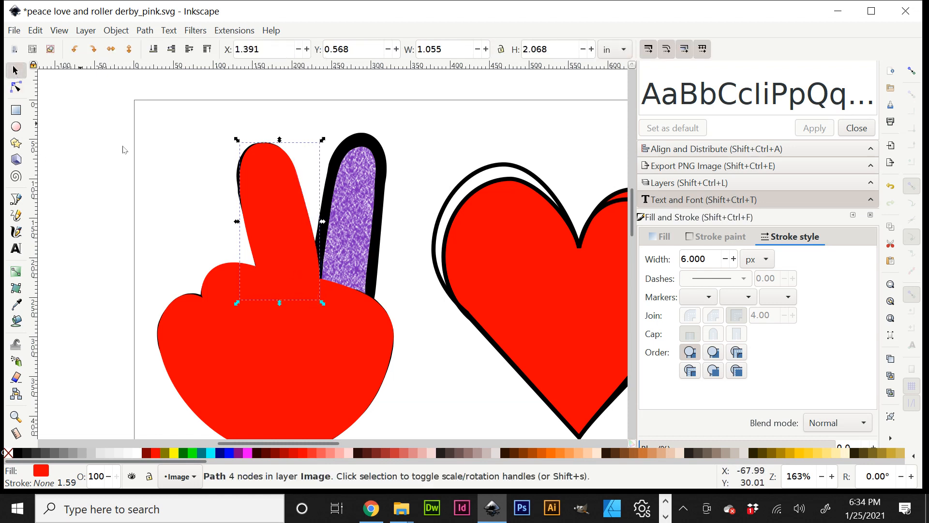
{"action": "key", "text": "shift"}
{"action": "left_click", "coordinate": [298, 402], "text": "shift"}
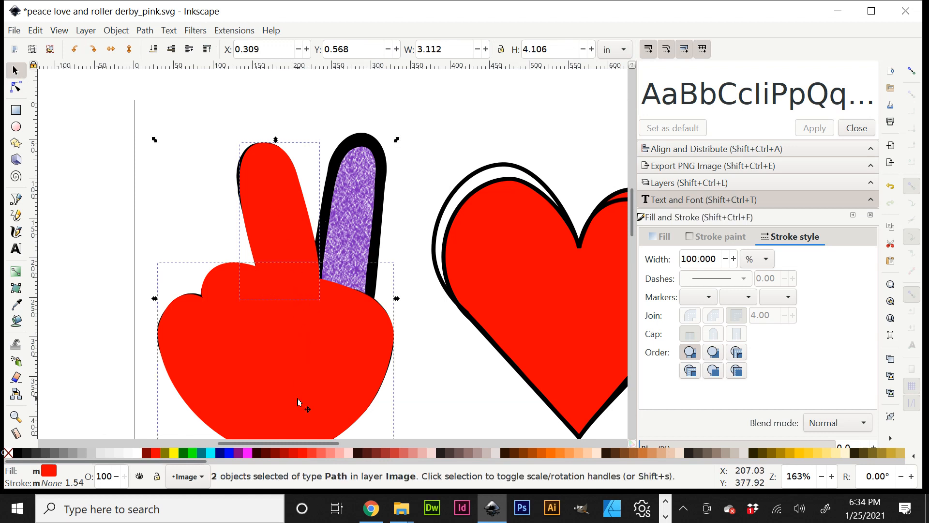
{"action": "left_click", "coordinate": [144, 30]}
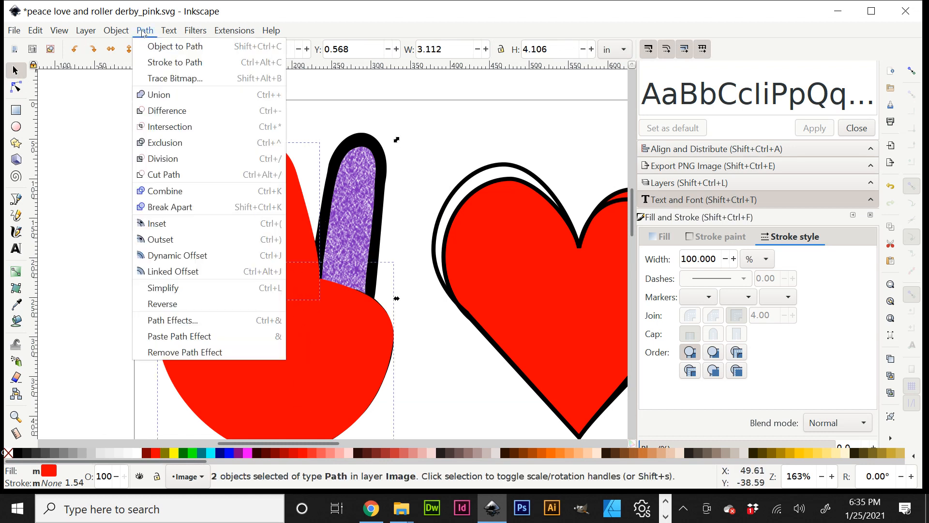
{"action": "left_click", "coordinate": [159, 94]}
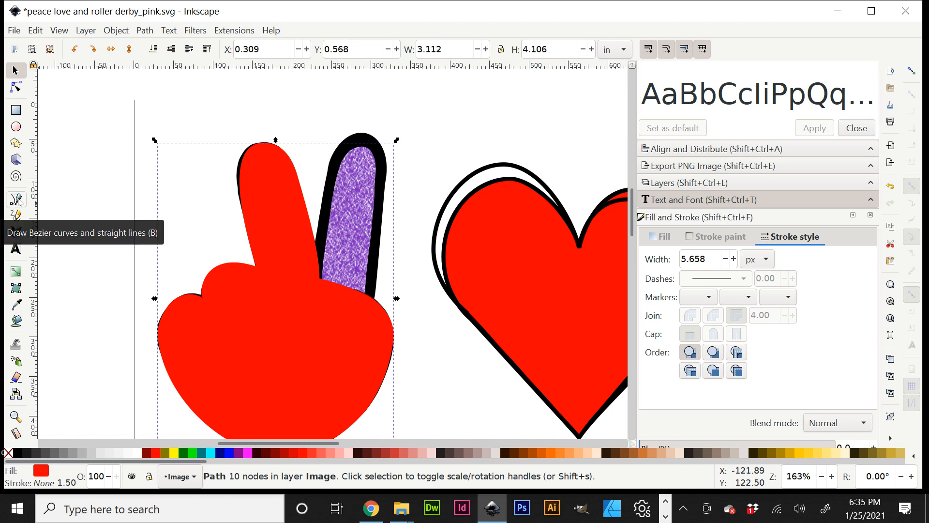
Draw a closed four-cornered Bezier shape over the right raised finger below its tip, filled red (#FF0000) with no stroke
{"action": "left_click", "coordinate": [17, 201]}
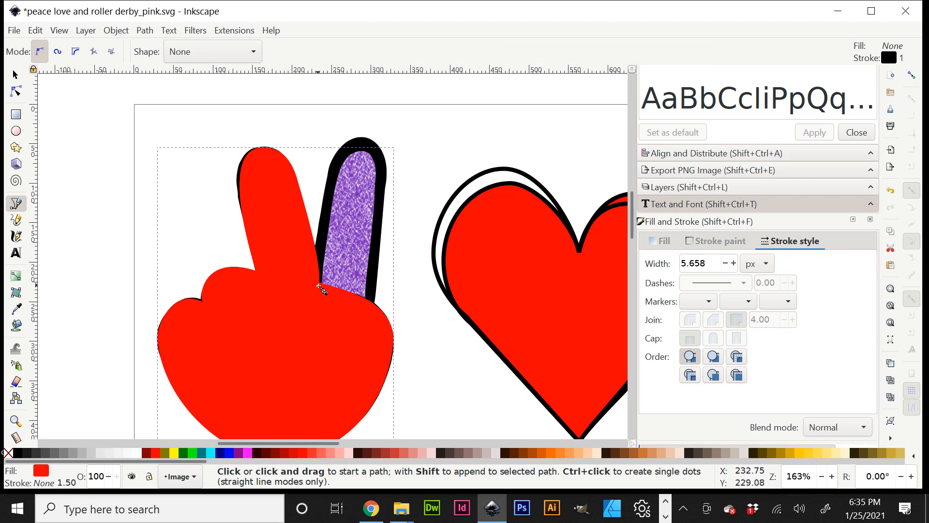
{"action": "left_click", "coordinate": [317, 287]}
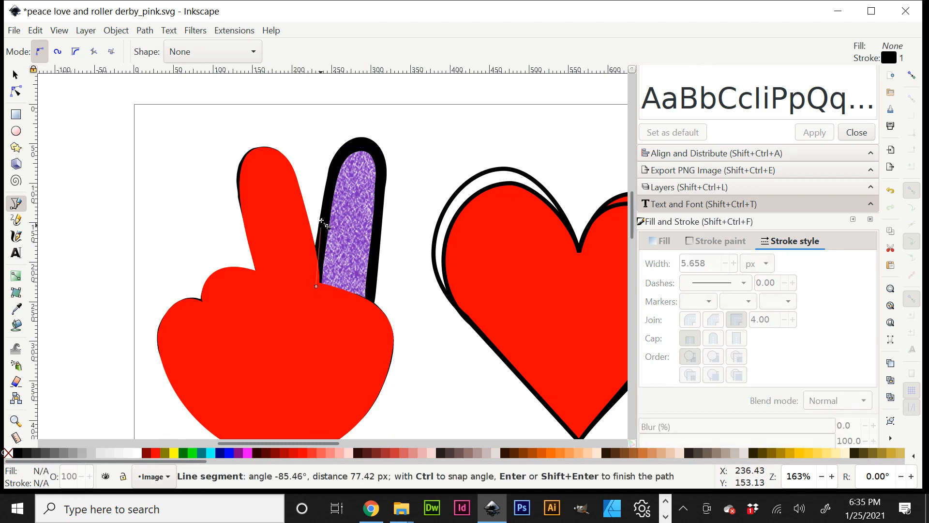
{"action": "left_click", "coordinate": [334, 168]}
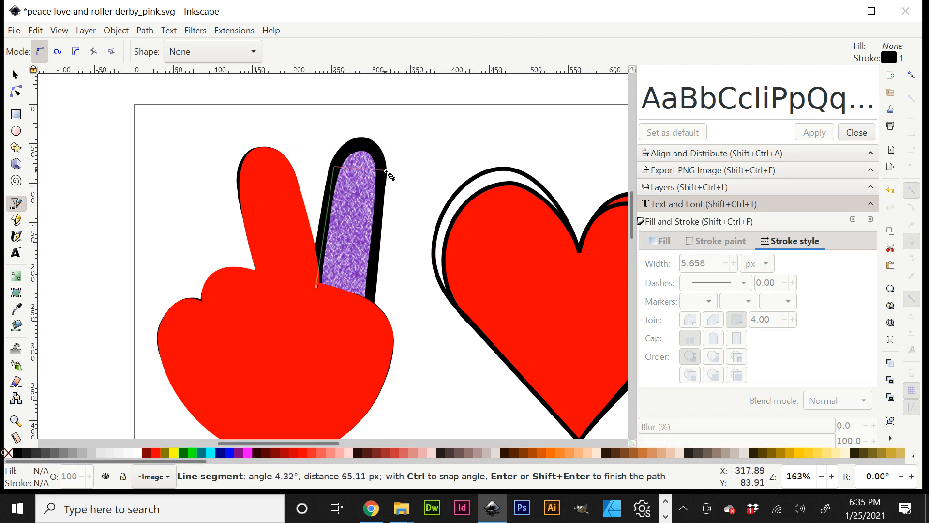
{"action": "left_click", "coordinate": [386, 170]}
{"action": "left_click", "coordinate": [370, 314]}
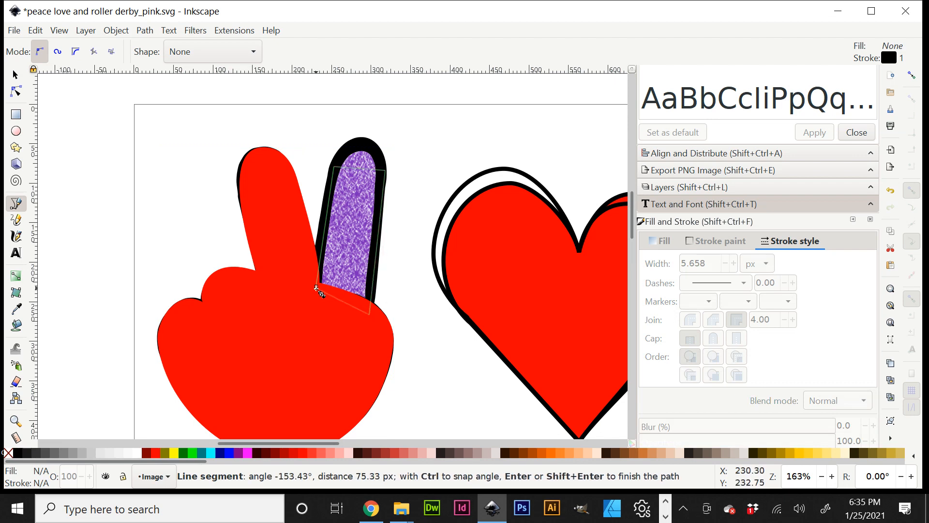
{"action": "left_click", "coordinate": [317, 286]}
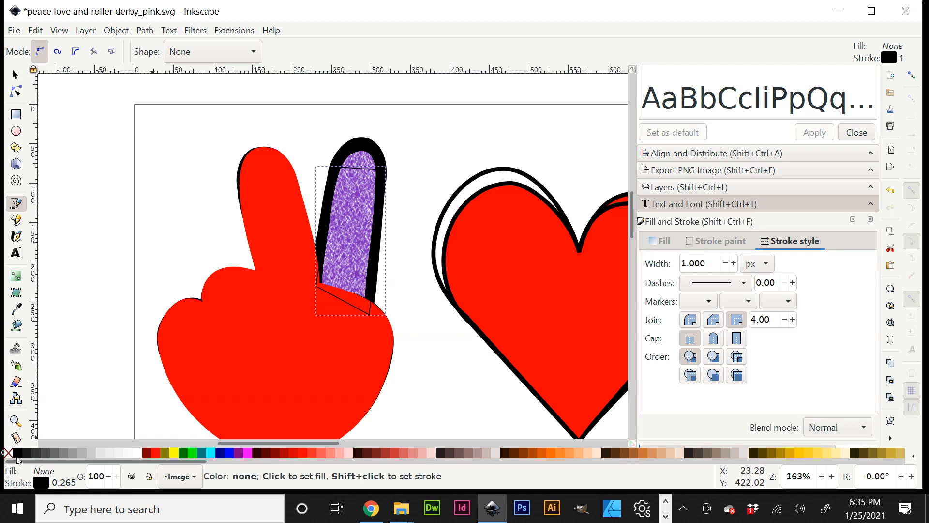
{"action": "left_click", "coordinate": [156, 454]}
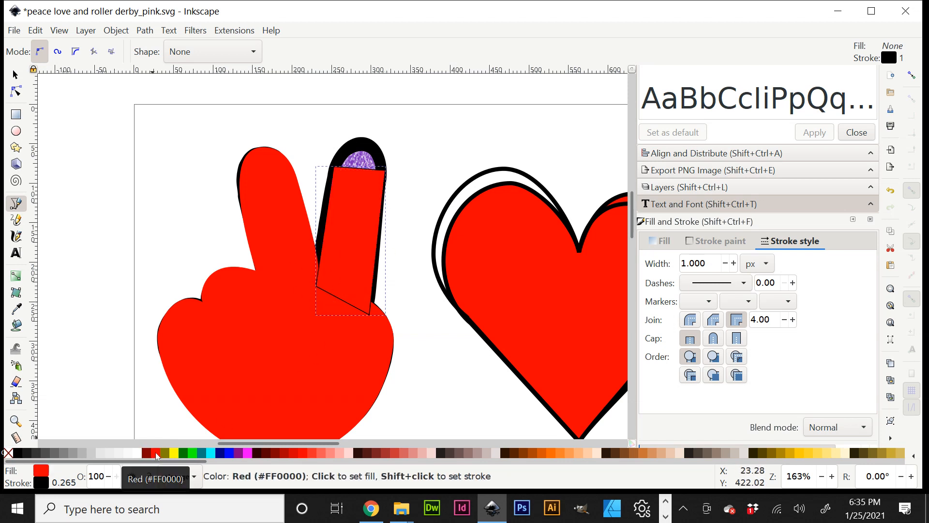
{"action": "left_click", "coordinate": [7, 454], "text": "shift"}
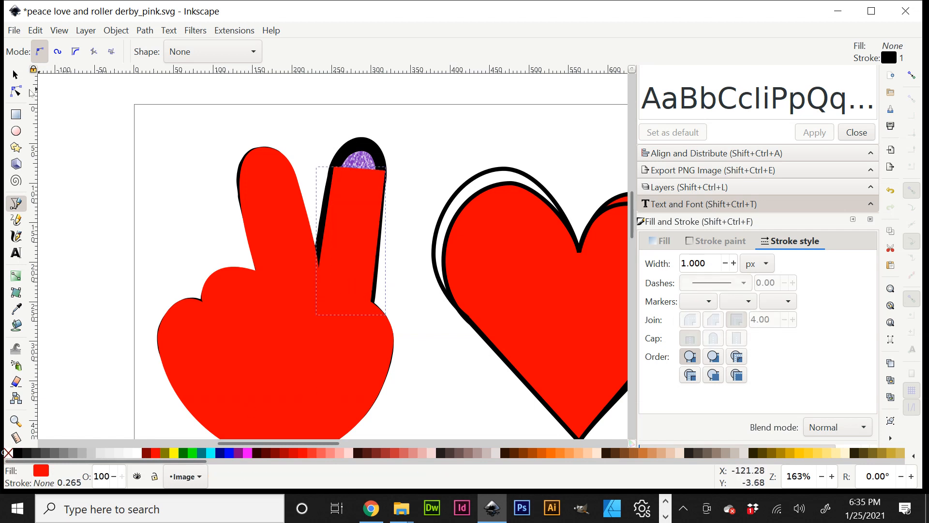
Convert the red shape on the right raised finger to a path, auto-smooth its two upper nodes and bow its top edge over the fingertip
{"action": "left_click", "coordinate": [144, 30]}
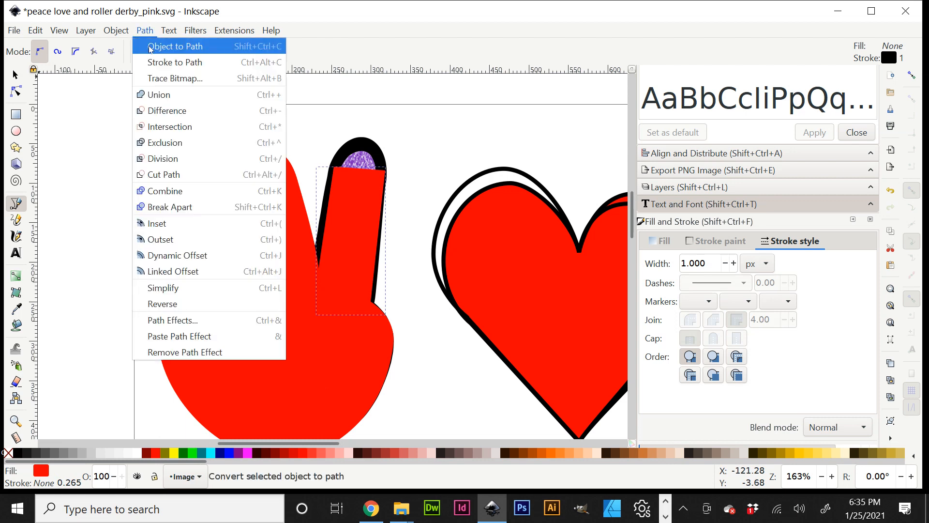
{"action": "left_click", "coordinate": [183, 44]}
{"action": "left_click", "coordinate": [17, 92]}
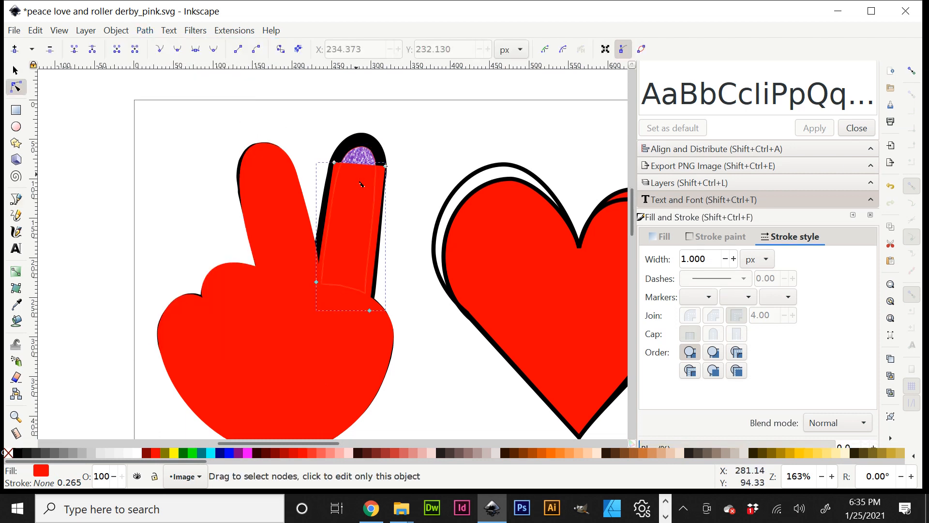
{"action": "left_click_drag", "start_coordinate": [318, 151], "coordinate": [402, 192]}
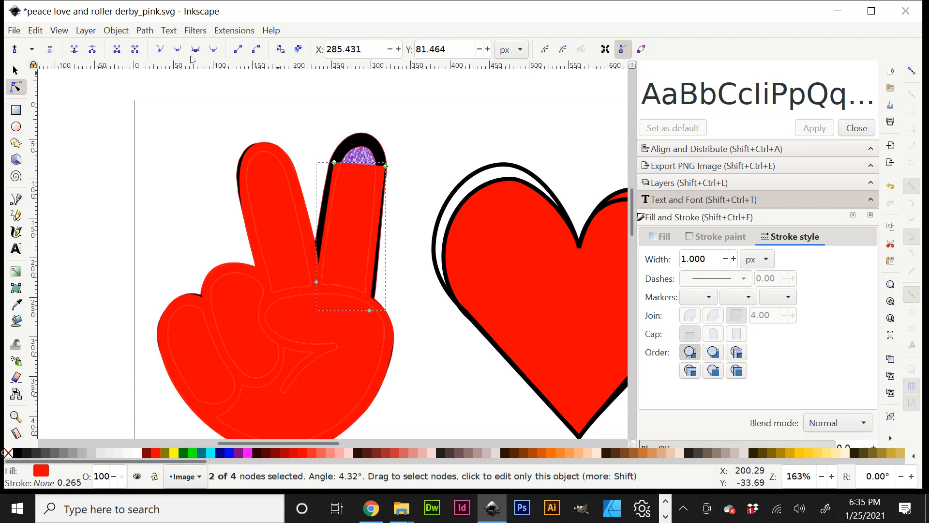
{"action": "left_click", "coordinate": [215, 50]}
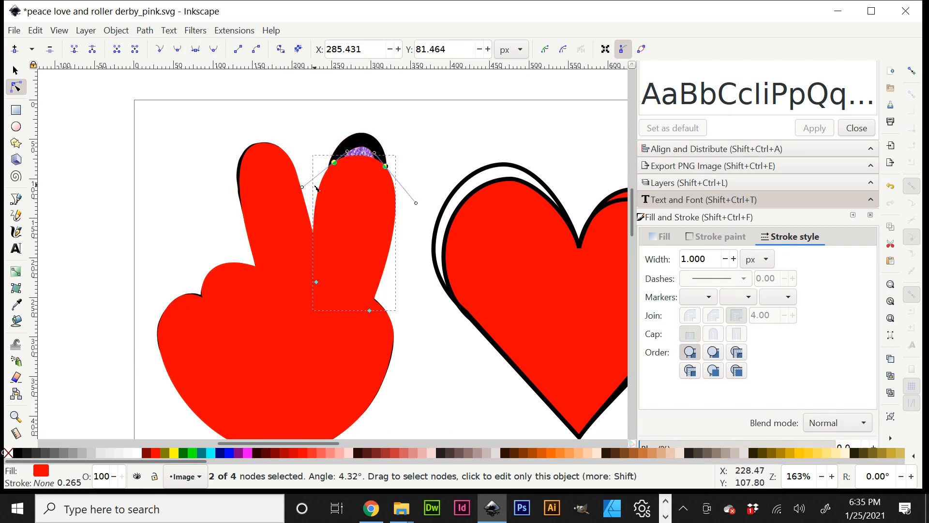
{"action": "left_click_drag", "start_coordinate": [366, 165], "coordinate": [363, 138]}
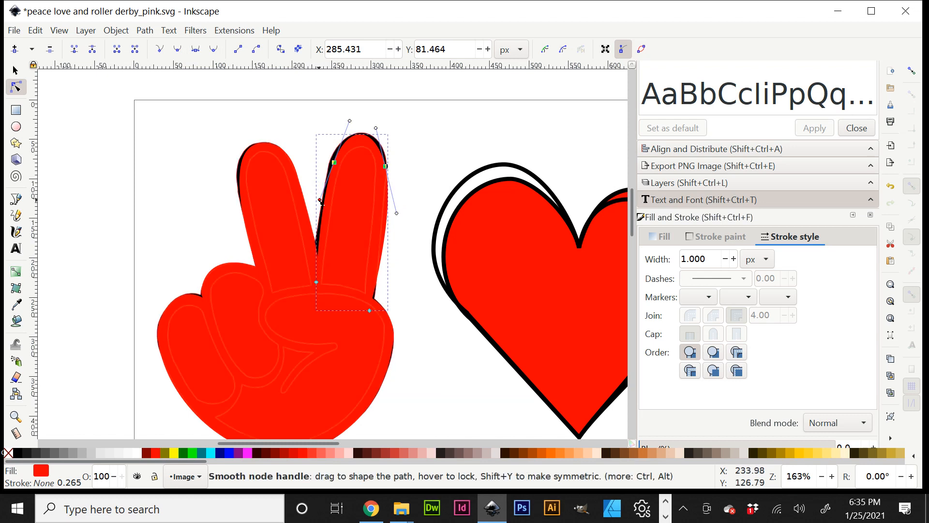
Adjust the red right-finger shape's lower nodes, upper left node and upper handles so its sides follow the finger's outer outline
{"action": "left_click_drag", "start_coordinate": [317, 282], "coordinate": [311, 282]}
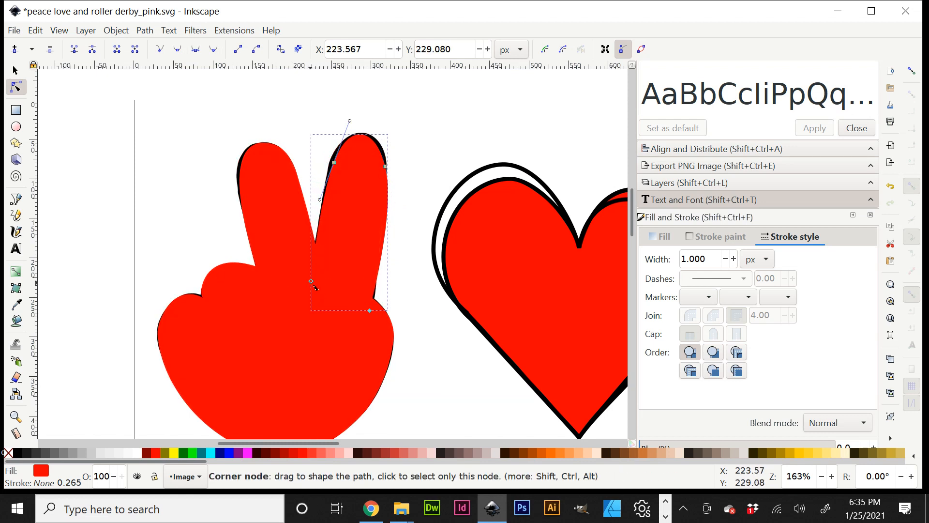
{"action": "left_click_drag", "start_coordinate": [371, 312], "coordinate": [374, 311]}
{"action": "left_click_drag", "start_coordinate": [398, 215], "coordinate": [383, 214]}
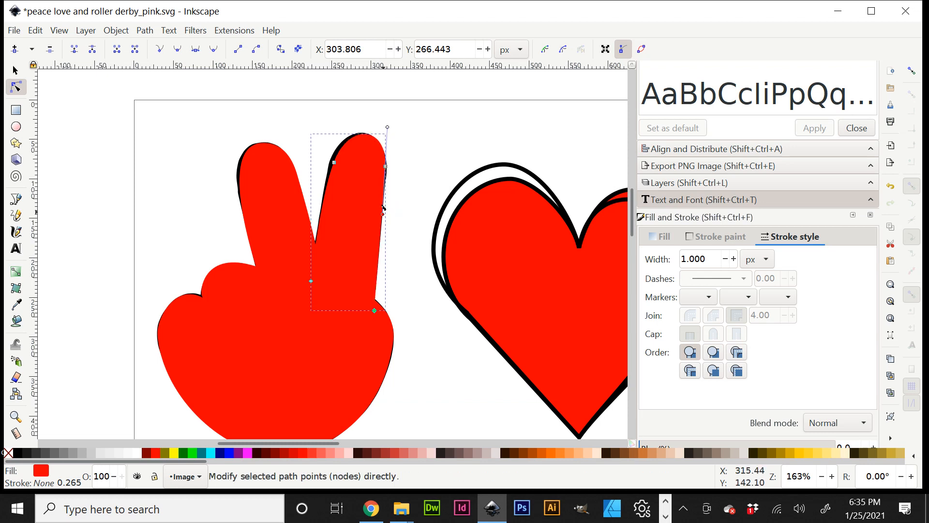
{"action": "left_click_drag", "start_coordinate": [335, 165], "coordinate": [334, 166]}
{"action": "left_click_drag", "start_coordinate": [346, 121], "coordinate": [343, 121]}
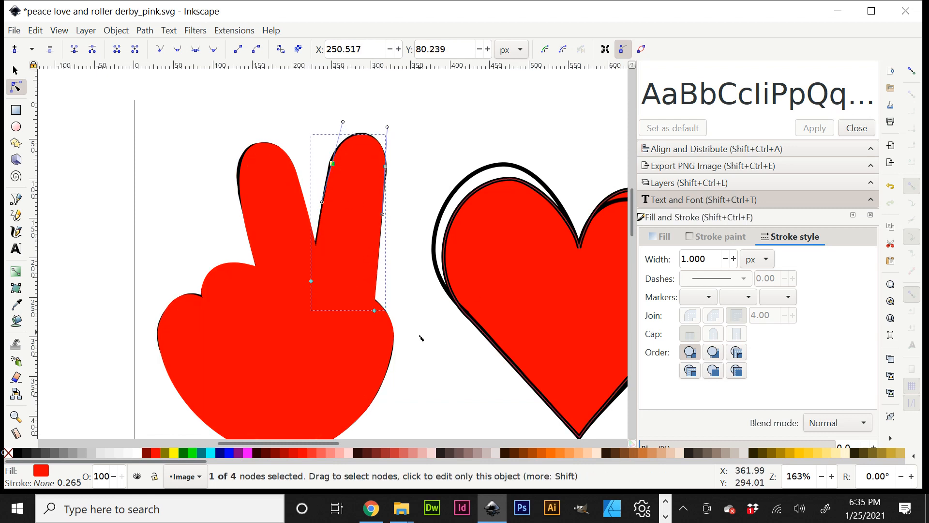
Unite the red right-finger shape with the rest of the red hand into one path
{"action": "left_click", "coordinate": [15, 71]}
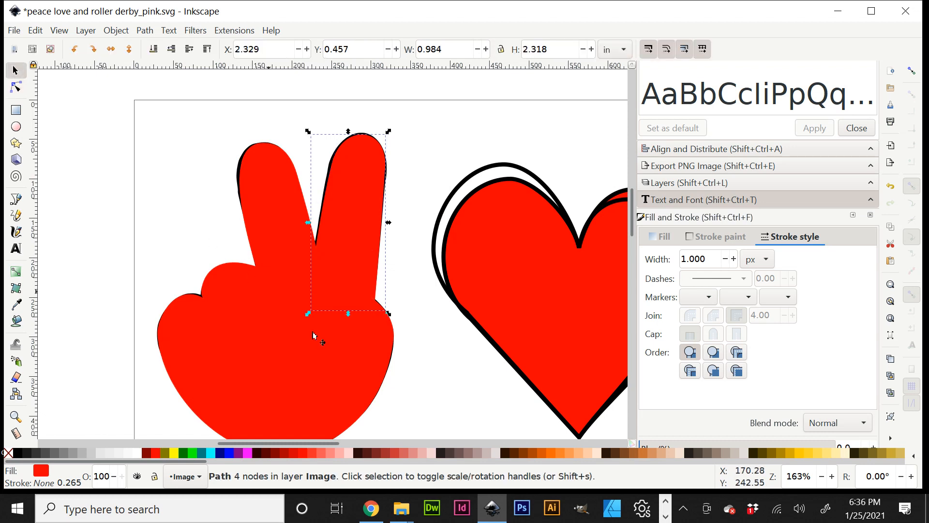
{"action": "left_click", "coordinate": [277, 393], "text": "shift"}
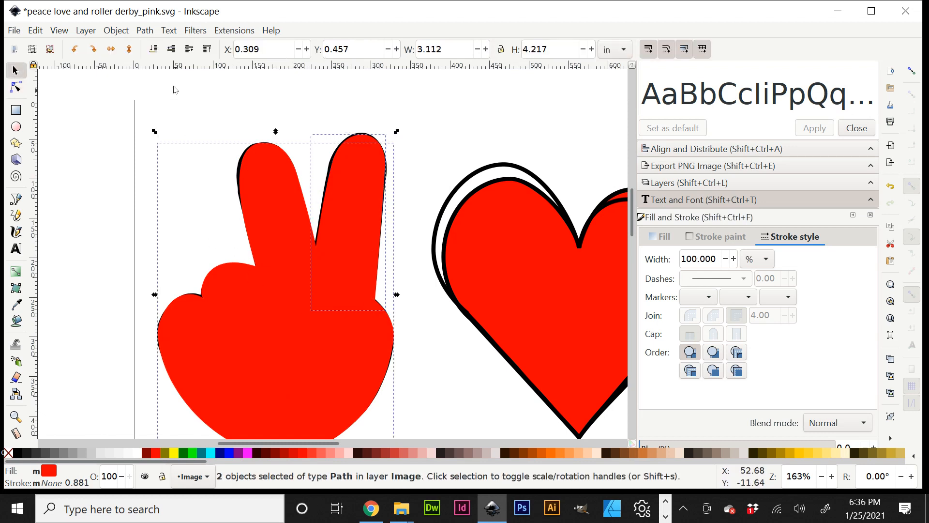
{"action": "left_click", "coordinate": [145, 30]}
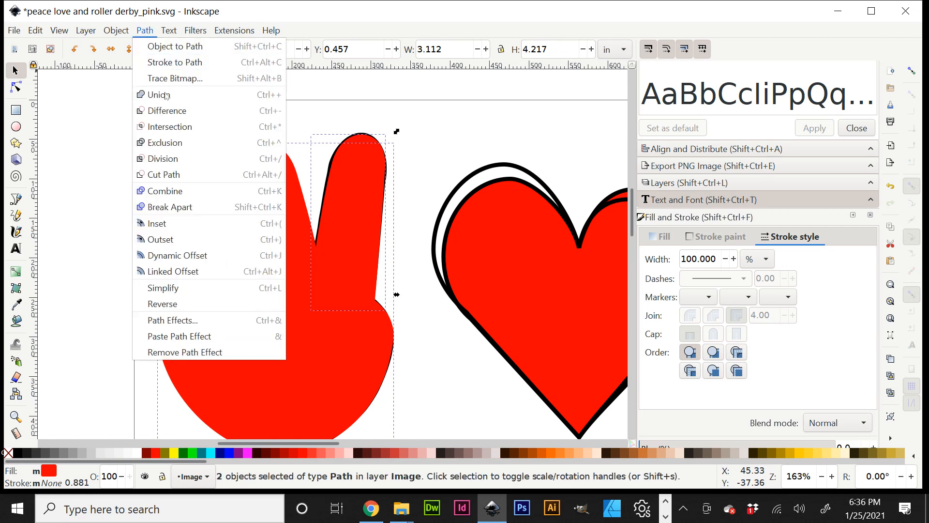
{"action": "left_click", "coordinate": [189, 93]}
Move the united red hand silhouette below the purple hand, to about X 0.20 in, Y 5.61 in
{"action": "mouse_move", "coordinate": [378, 380]}
{"action": "left_mouse_down"}
{"action": "mouse_move", "coordinate": [297, 353]}
{"action": "mouse_move", "coordinate": [40, 342]}
{"action": "mouse_move", "coordinate": [424, 405]}
{"action": "mouse_move", "coordinate": [388, 369]}
{"action": "left_mouse_up"}
{"action": "scroll", "coordinate": [436, 357], "scroll_direction": "down", "scroll_amount": 6}
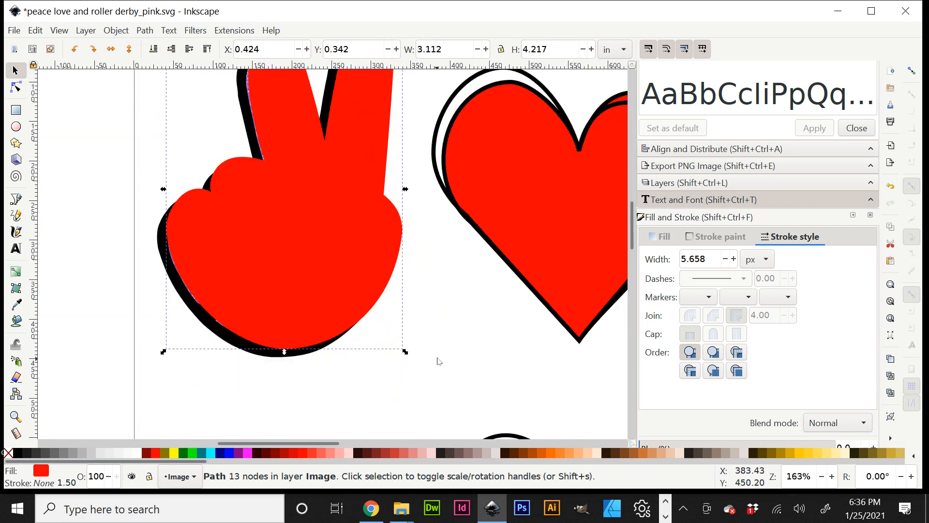
{"action": "left_click_drag", "start_coordinate": [355, 211], "coordinate": [353, 439]}
{"action": "scroll", "coordinate": [454, 321], "scroll_direction": "down", "scroll_amount": 2}
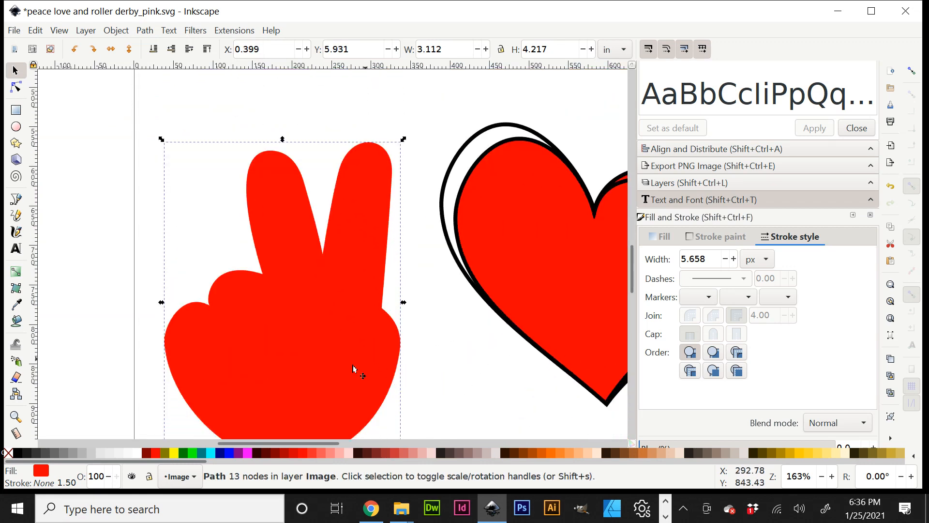
{"action": "left_click_drag", "start_coordinate": [332, 386], "coordinate": [323, 357]}
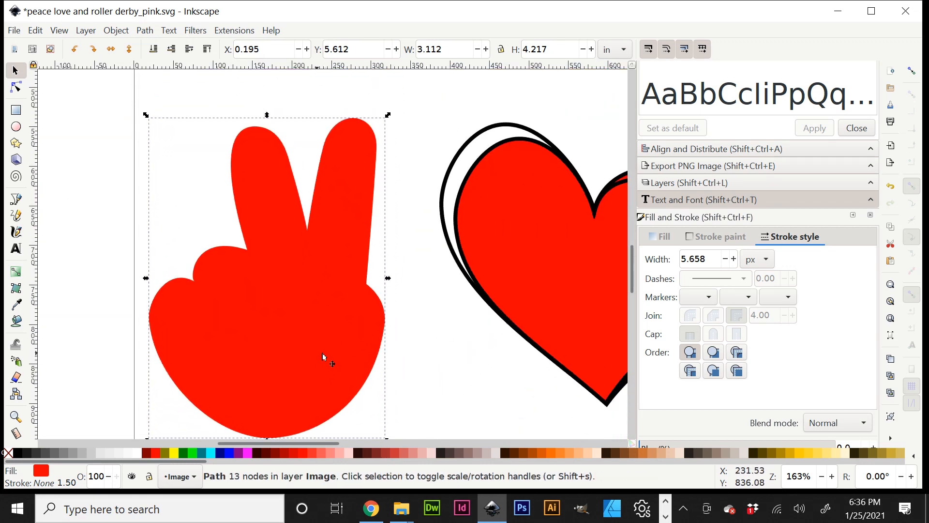
Draw a closed four-cornered Bezier shape about 0.88 × 1.20 in inside the purple hand's leftmost folded finger
{"action": "scroll", "coordinate": [401, 373], "scroll_direction": "up", "scroll_amount": 10}
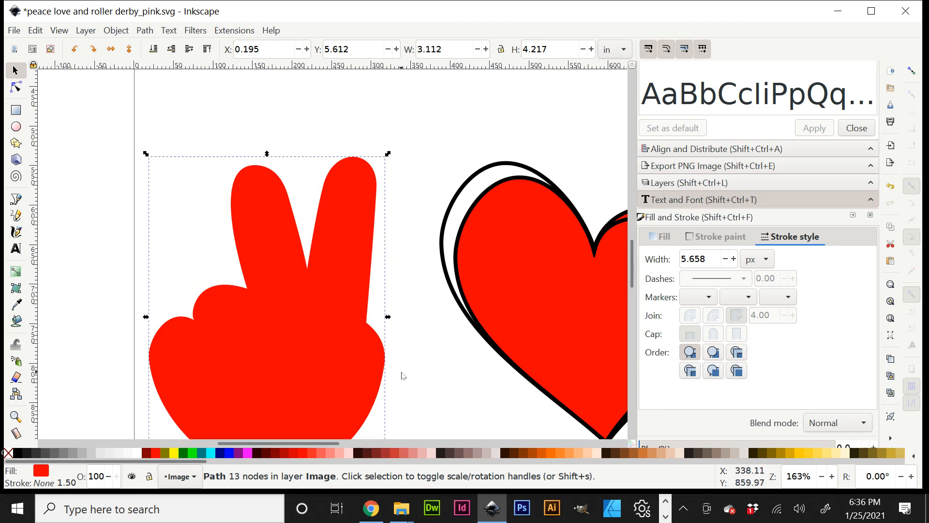
{"action": "scroll", "coordinate": [402, 374], "scroll_direction": "down", "scroll_amount": 4}
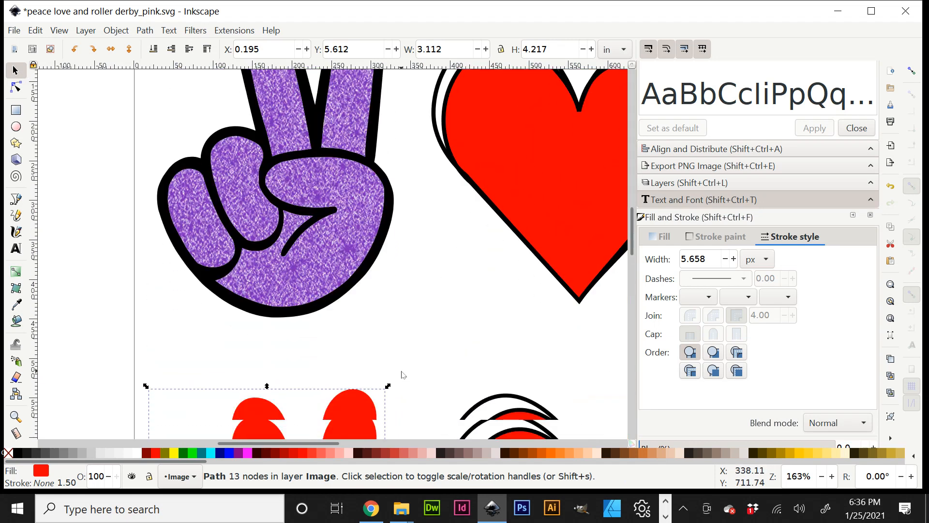
{"action": "scroll", "coordinate": [397, 363], "scroll_direction": "up", "scroll_amount": 3}
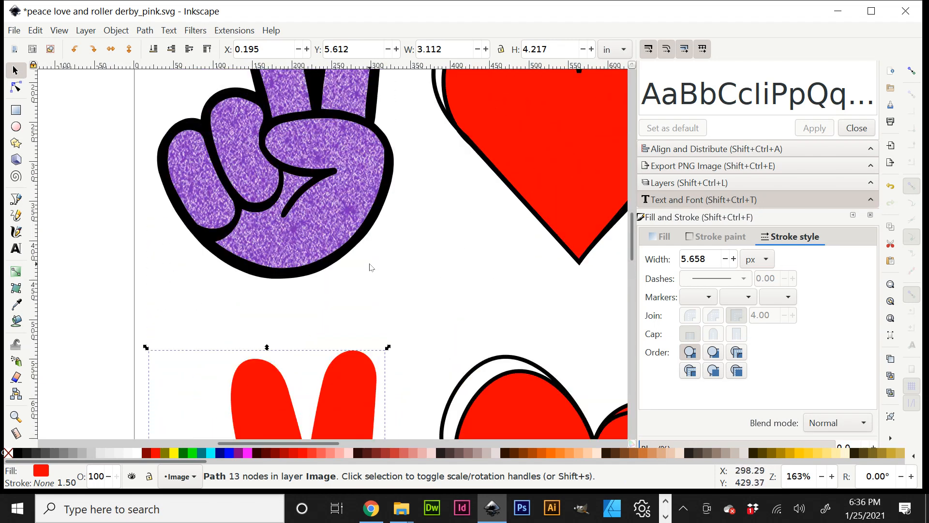
{"action": "scroll", "coordinate": [371, 281], "scroll_direction": "down", "scroll_amount": 2}
{"action": "scroll", "coordinate": [371, 295], "scroll_direction": "up", "scroll_amount": 2}
{"action": "scroll", "coordinate": [219, 281], "scroll_direction": "up", "scroll_amount": 1}
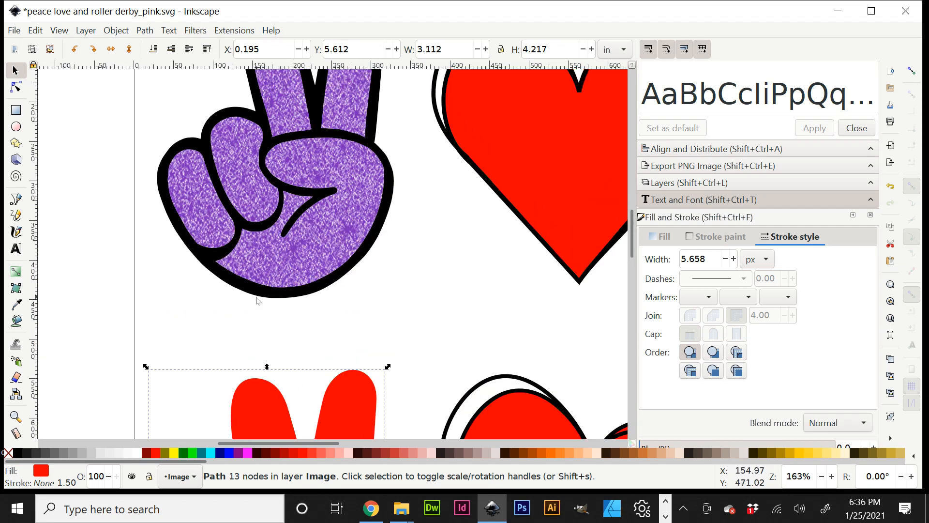
{"action": "left_click", "coordinate": [16, 199]}
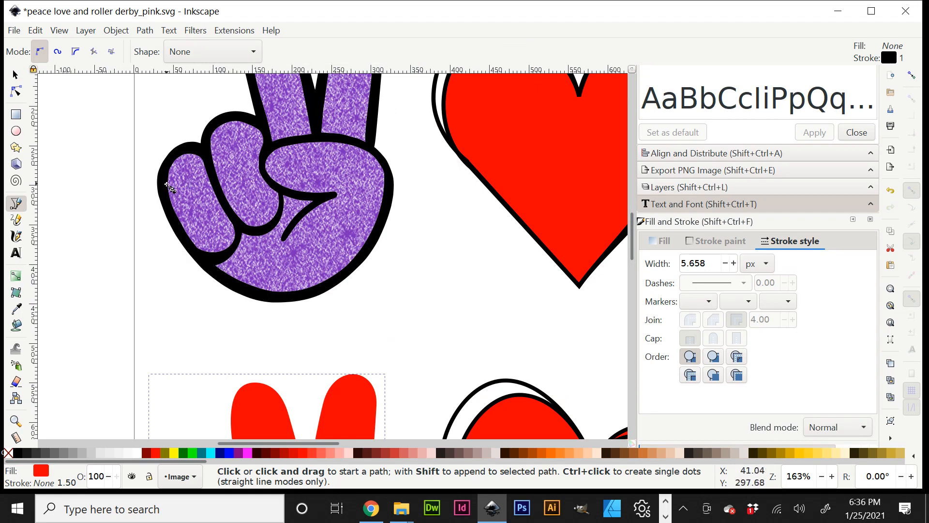
{"action": "left_click", "coordinate": [167, 184]}
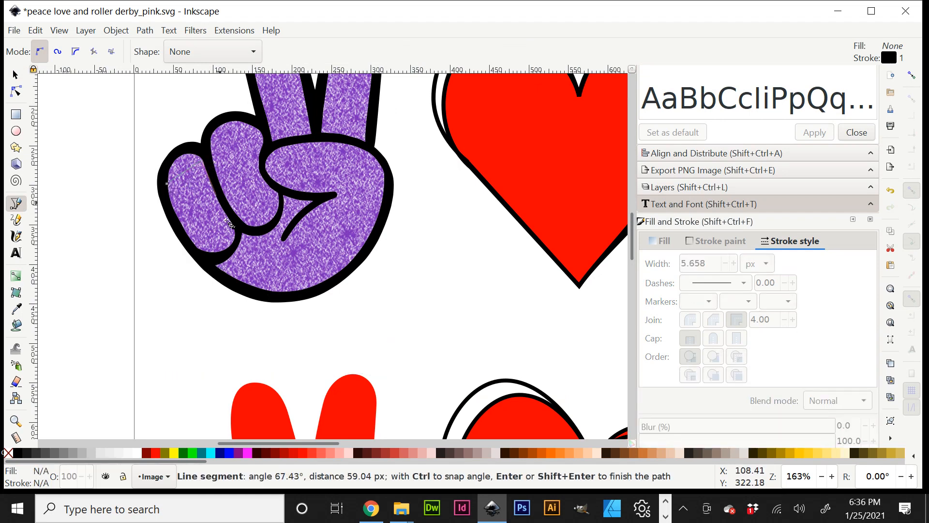
{"action": "left_click", "coordinate": [232, 227]}
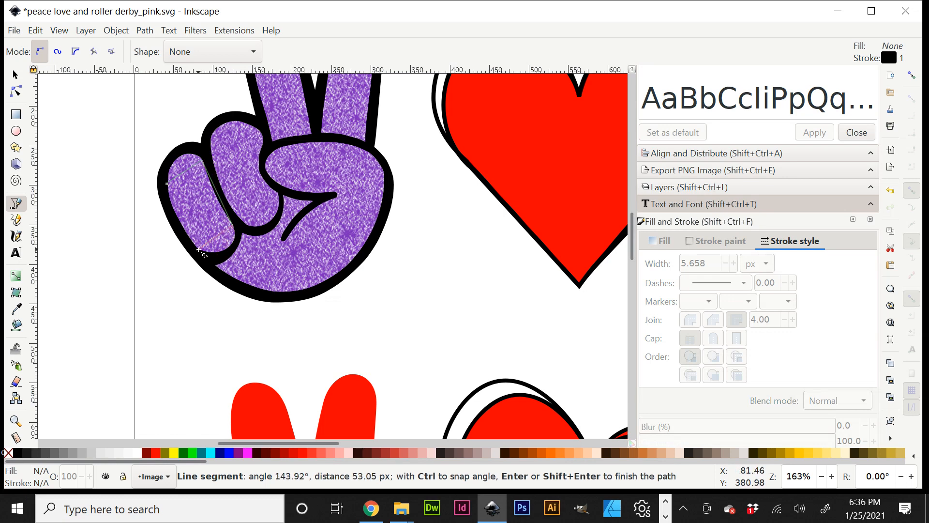
{"action": "left_click", "coordinate": [199, 247]}
{"action": "left_click", "coordinate": [166, 184]}
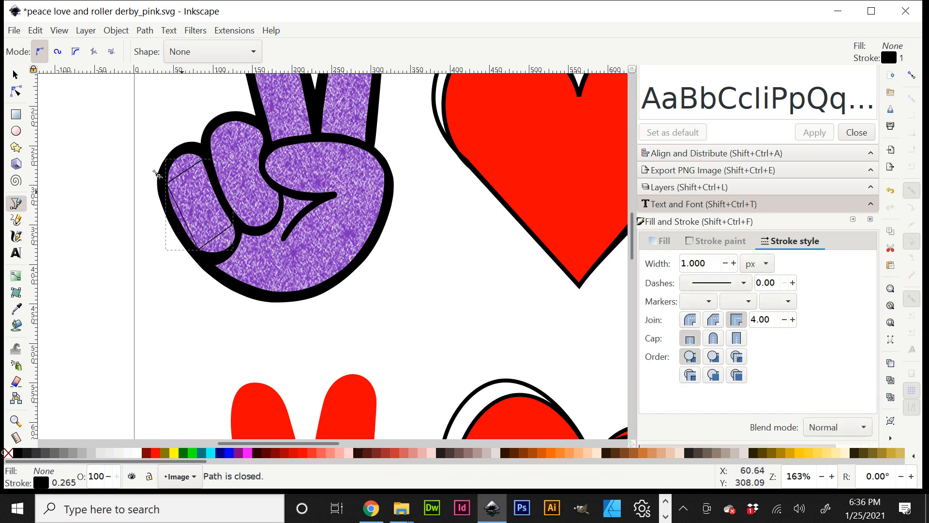
Fill the new four-cornered finger shape with red and remove its stroke
{"action": "left_click", "coordinate": [15, 73]}
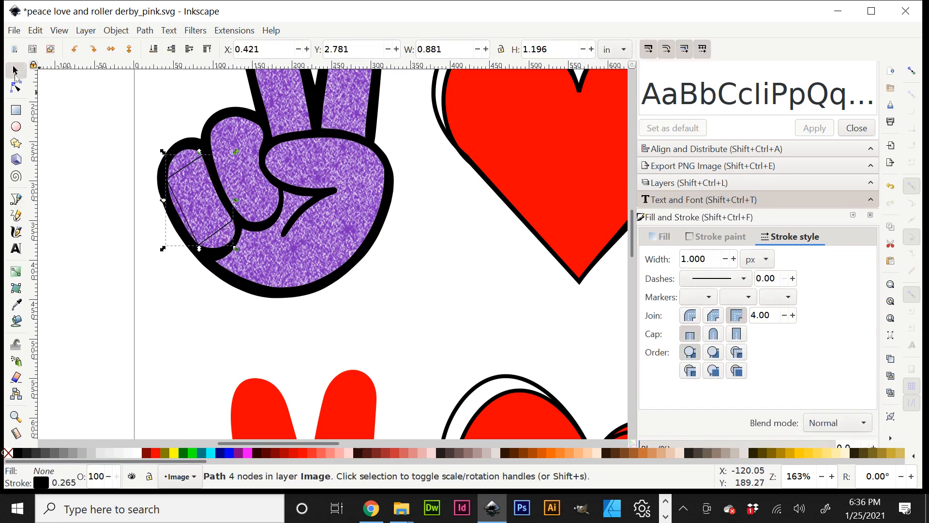
{"action": "left_click", "coordinate": [154, 454]}
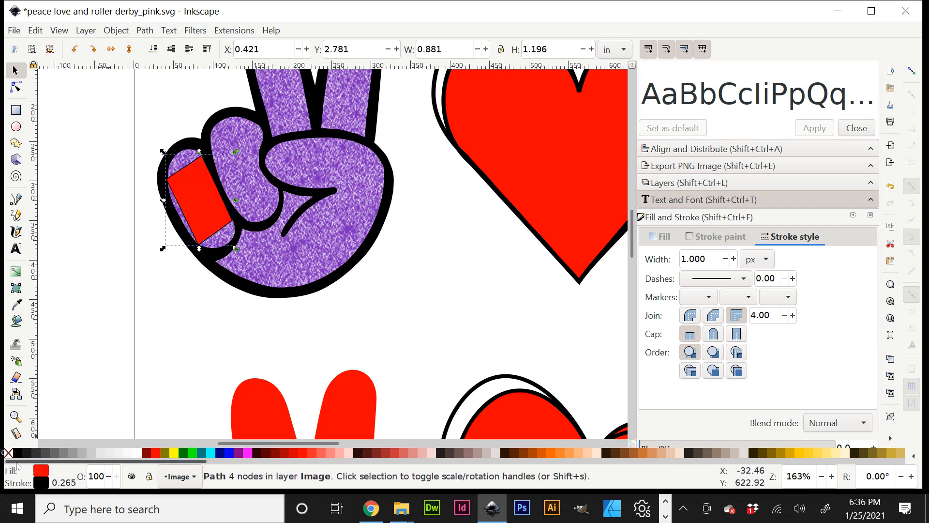
{"action": "key", "text": "shift"}
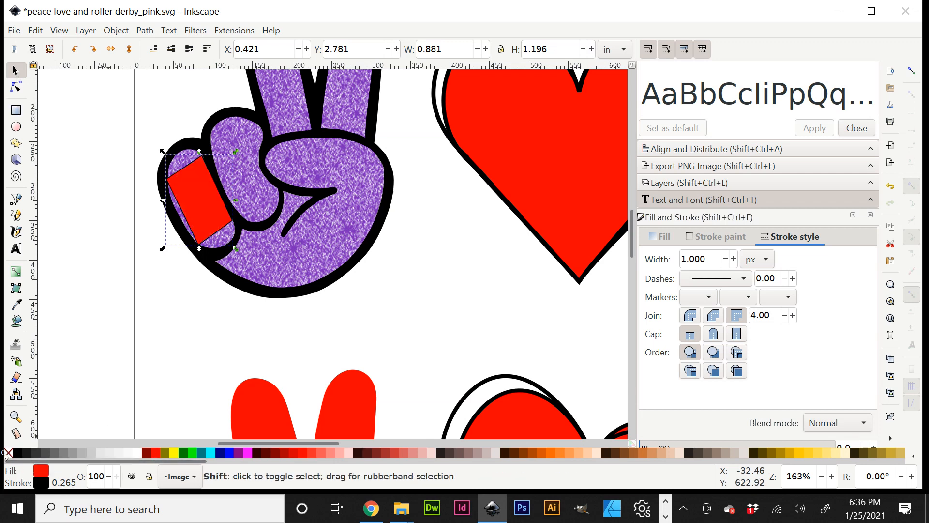
{"action": "left_click", "coordinate": [8, 453], "text": "shift"}
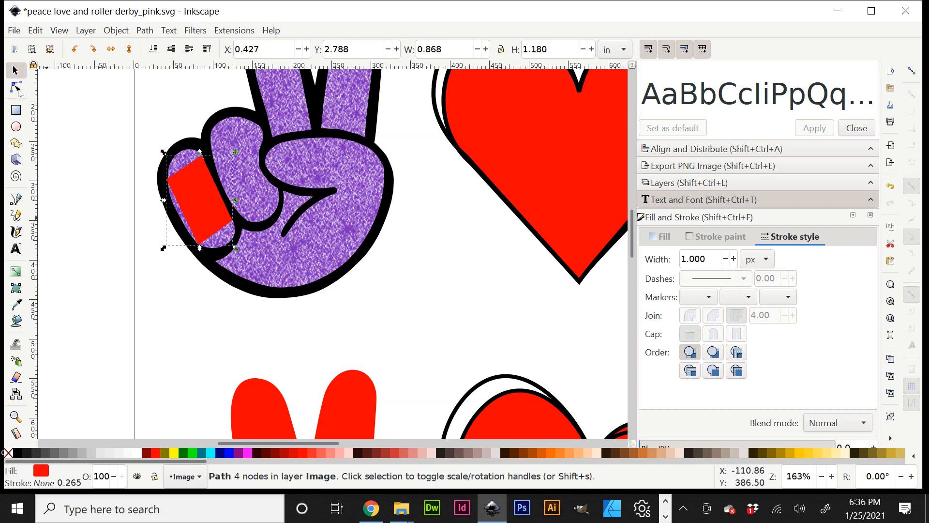
Auto-smooth the two upper nodes and the two lower nodes of the red shape on the leftmost folded finger
{"action": "left_click", "coordinate": [16, 87]}
{"action": "left_click_drag", "start_coordinate": [184, 169], "coordinate": [217, 153]}
{"action": "left_click_drag", "start_coordinate": [129, 142], "coordinate": [220, 201]}
{"action": "left_click", "coordinate": [214, 50]}
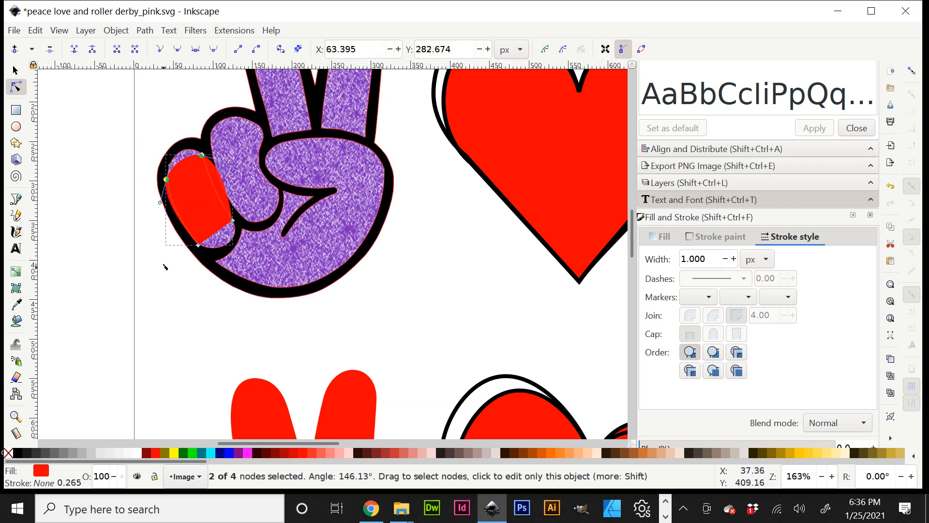
{"action": "left_click_drag", "start_coordinate": [166, 229], "coordinate": [296, 267]}
{"action": "left_click_drag", "start_coordinate": [267, 198], "coordinate": [152, 280]}
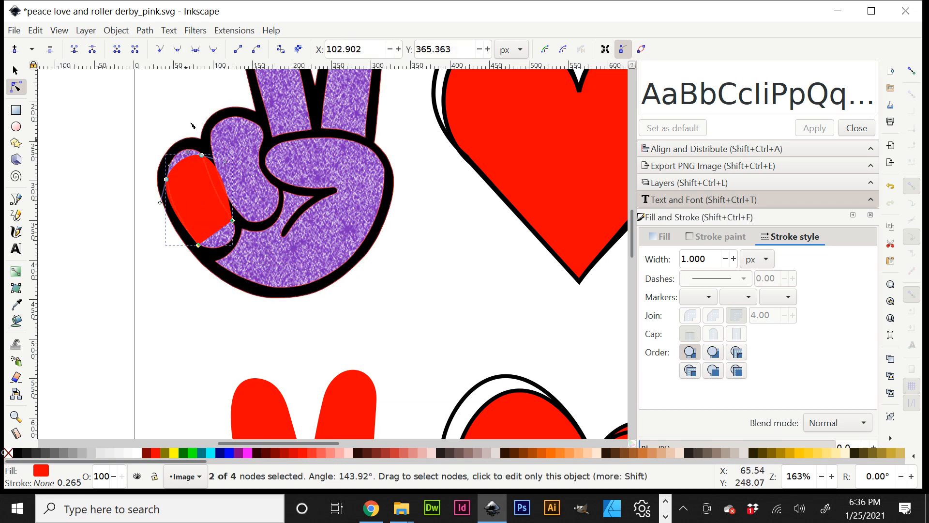
{"action": "left_click", "coordinate": [214, 49]}
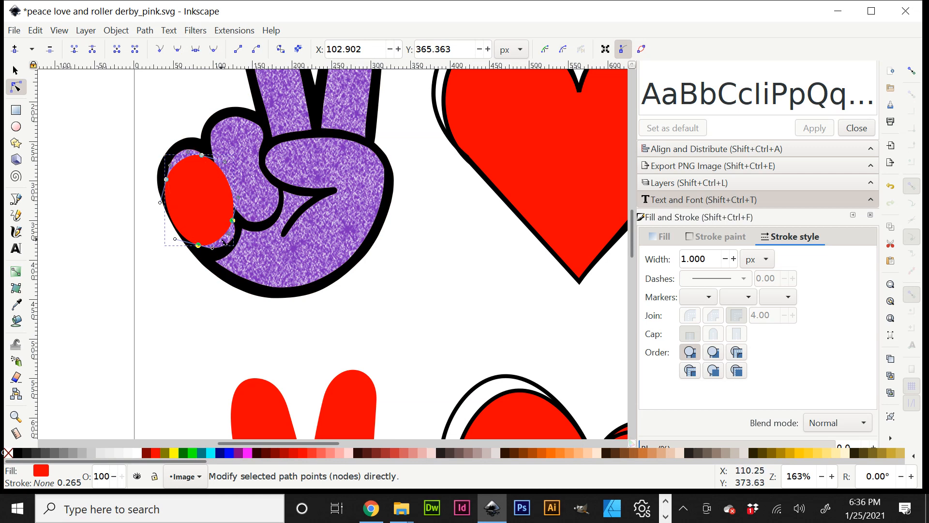
Reshape the red shape's end curves and sides with its segments and handles to fill the leftmost folded finger's inner outline
{"action": "left_click_drag", "start_coordinate": [232, 248], "coordinate": [239, 253]}
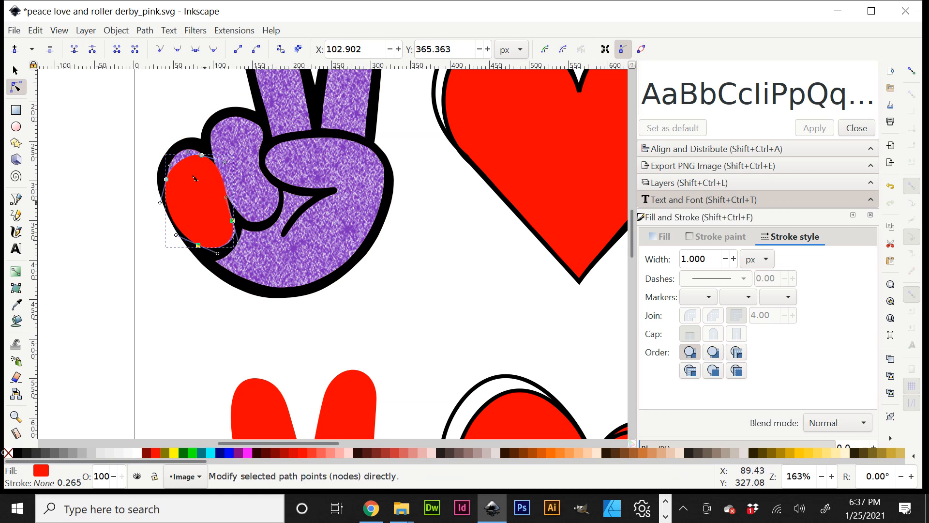
{"action": "left_click_drag", "start_coordinate": [187, 163], "coordinate": [187, 160]}
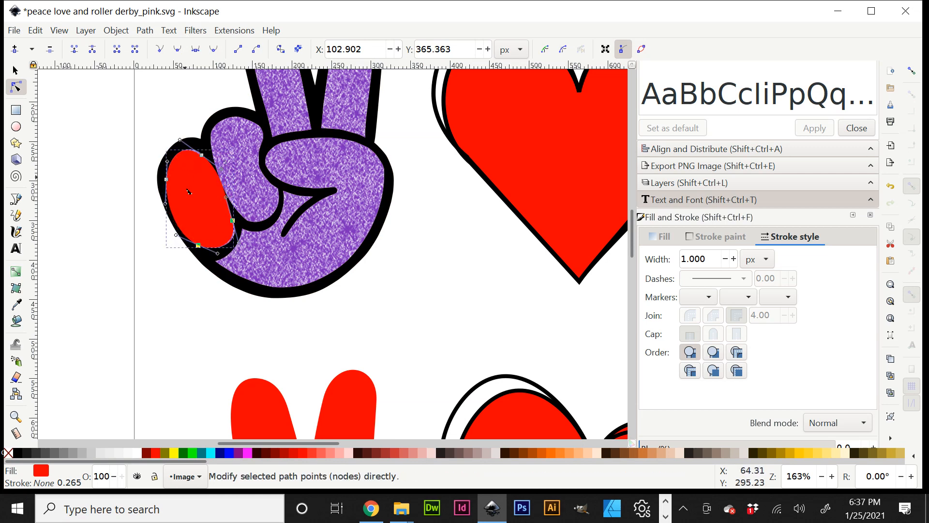
{"action": "left_click_drag", "start_coordinate": [167, 205], "coordinate": [184, 228]}
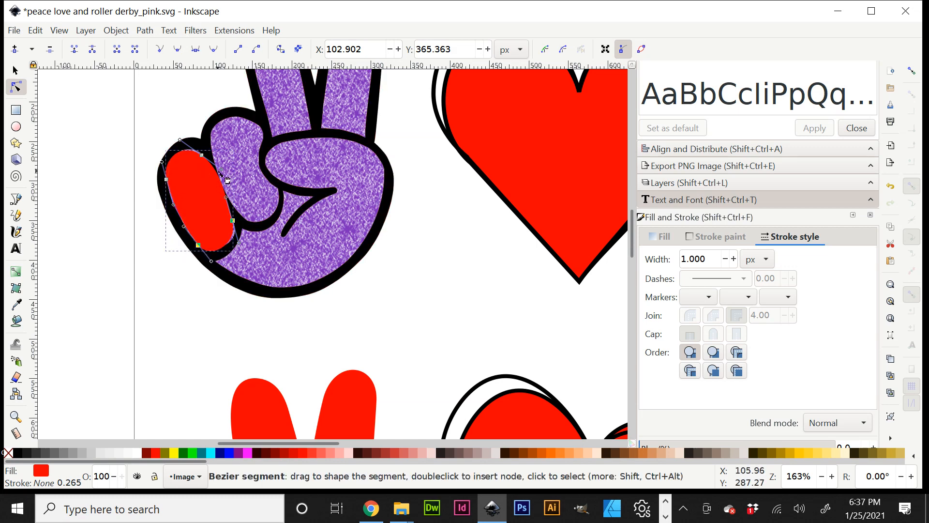
{"action": "left_click_drag", "start_coordinate": [221, 170], "coordinate": [215, 181]}
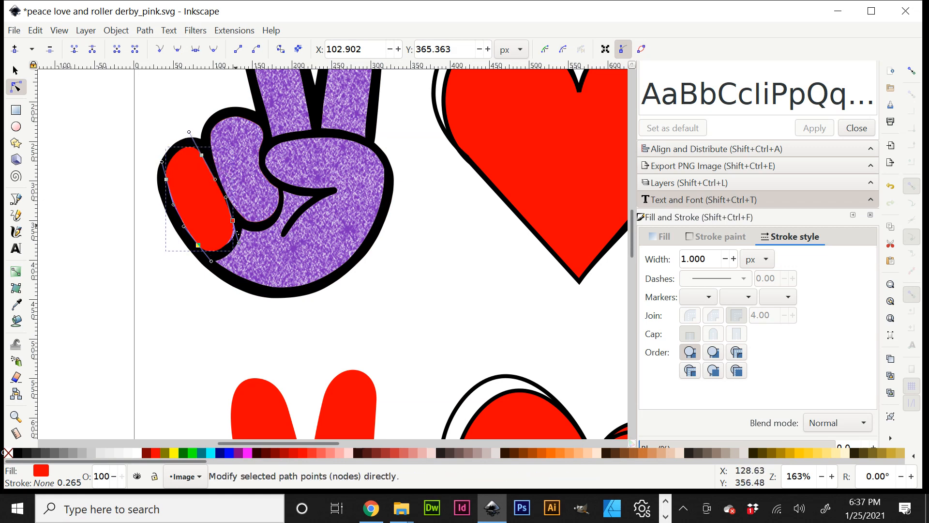
{"action": "left_click_drag", "start_coordinate": [236, 226], "coordinate": [236, 227]}
{"action": "key", "text": "Escape"}
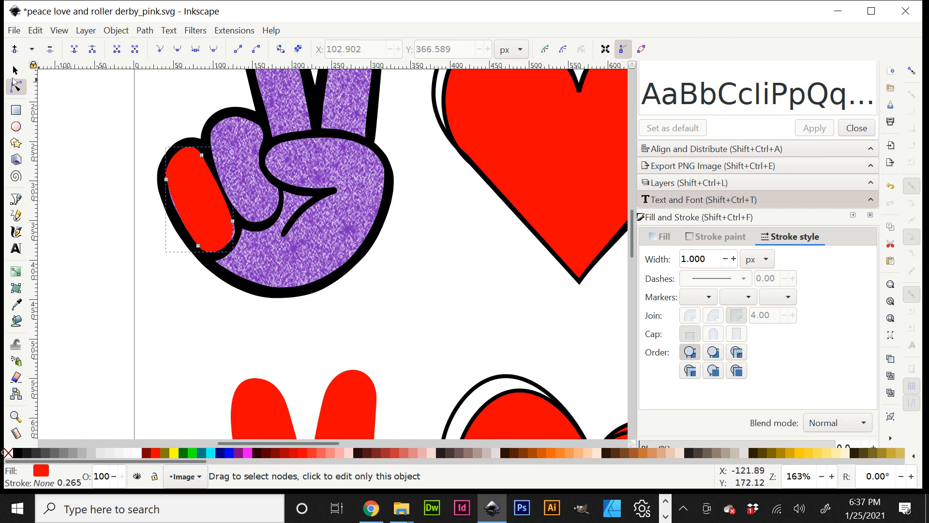
Place a duplicate of the red folded-finger shape over the neighbouring folded finger, at about X 1.01 in, Y 2.26 in
{"action": "left_click", "coordinate": [15, 70]}
{"action": "left_click_drag", "start_coordinate": [203, 225], "coordinate": [242, 201]}
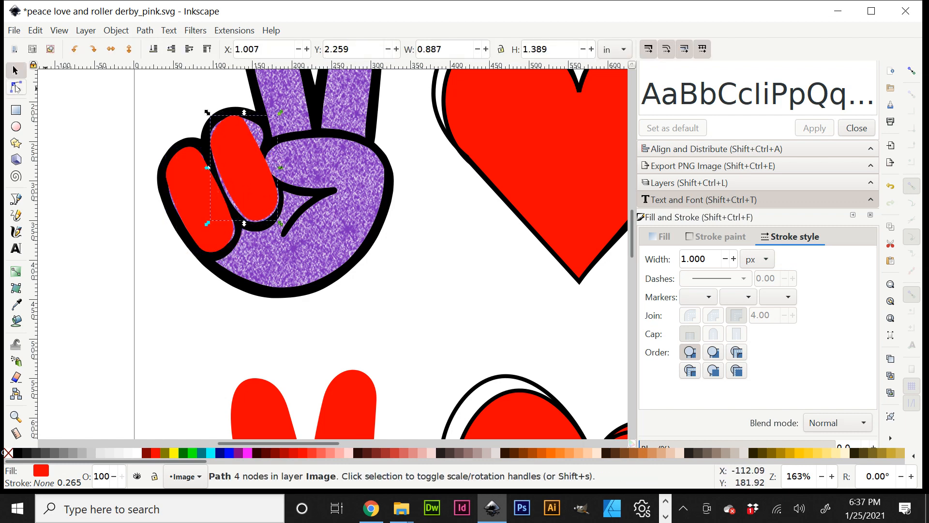
Reshape the duplicated finger shape with its nodes and handles to fill the second folded finger's inner outline beside the thumb
{"action": "left_click", "coordinate": [16, 88]}
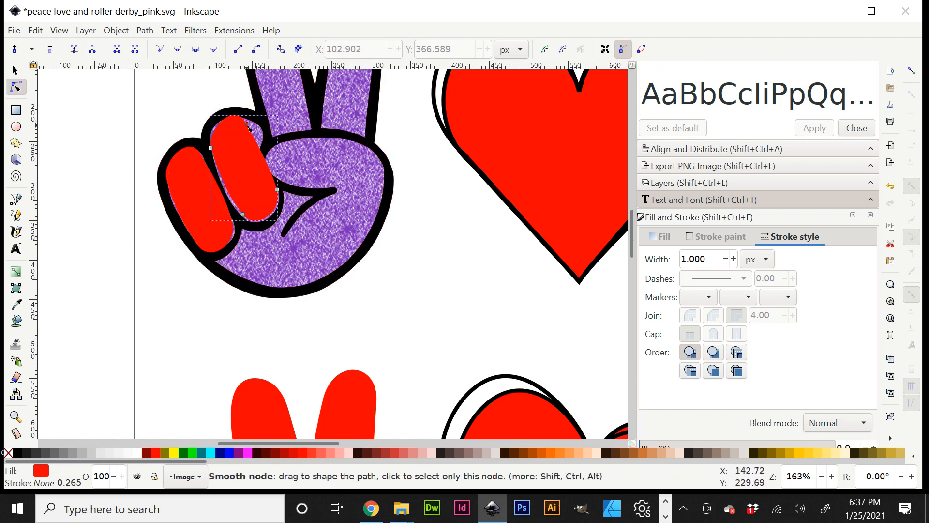
{"action": "left_click_drag", "start_coordinate": [250, 128], "coordinate": [265, 134]}
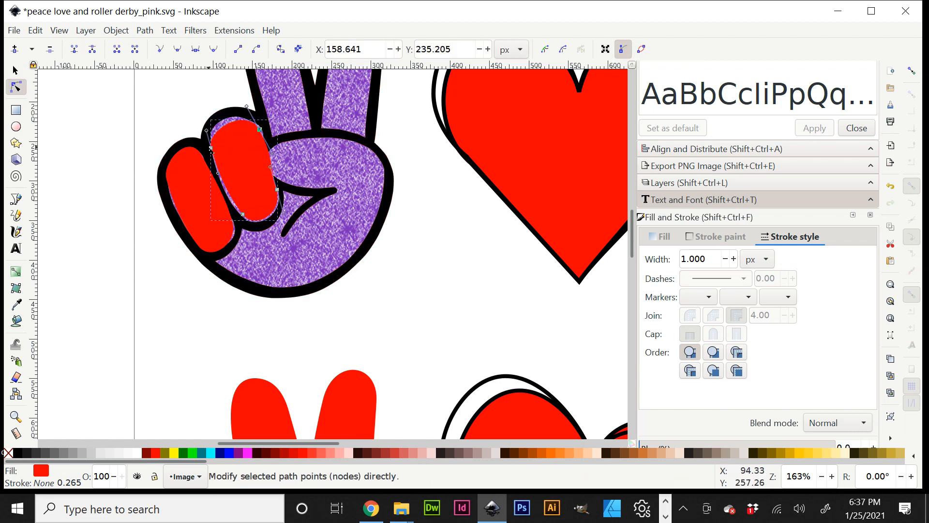
{"action": "left_click_drag", "start_coordinate": [211, 148], "coordinate": [244, 218]}
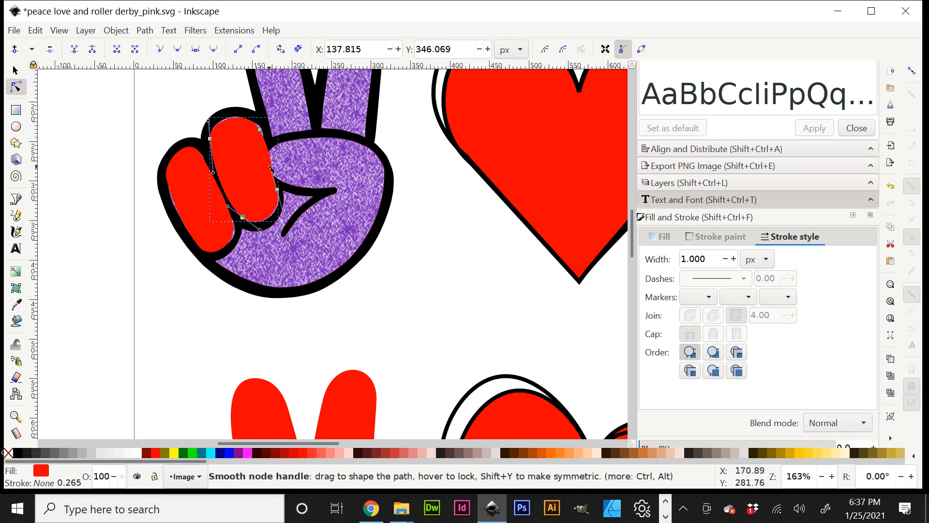
{"action": "left_click_drag", "start_coordinate": [272, 170], "coordinate": [239, 150]}
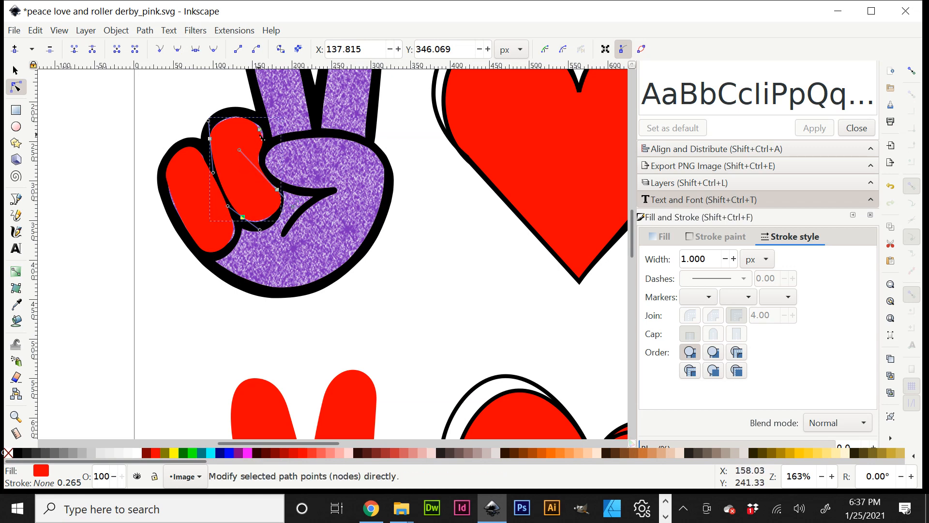
{"action": "left_click", "coordinate": [260, 129]}
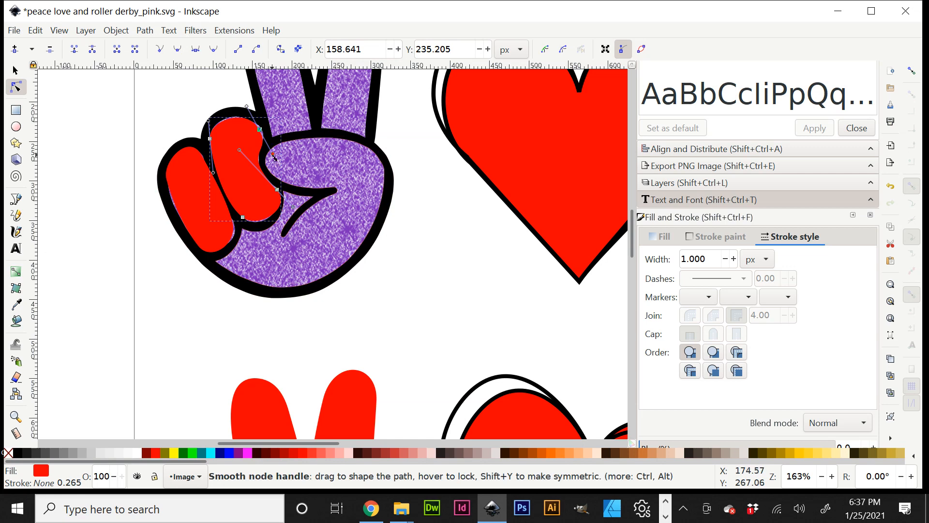
{"action": "left_click_drag", "start_coordinate": [274, 156], "coordinate": [262, 131]}
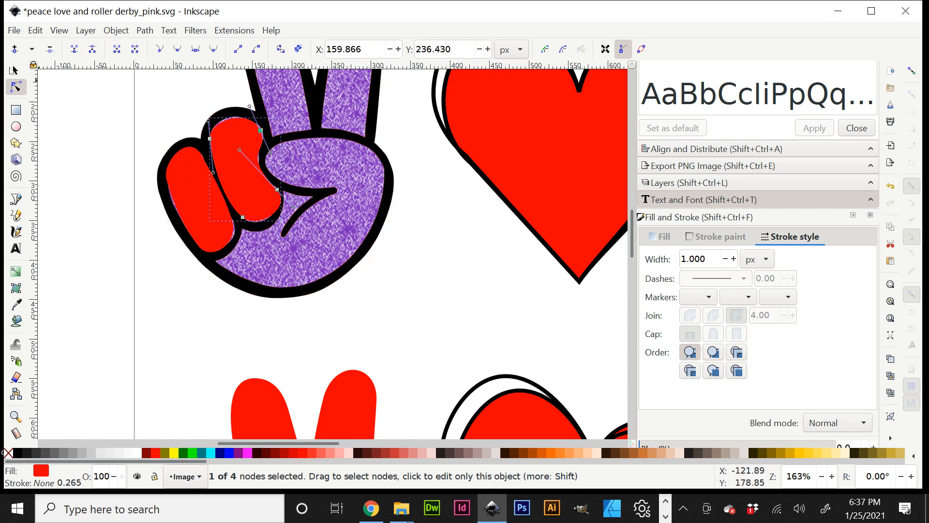
Unite the two red folded-finger shapes into one path and nudge it to Y 2.297 in
{"action": "key", "text": "s"}
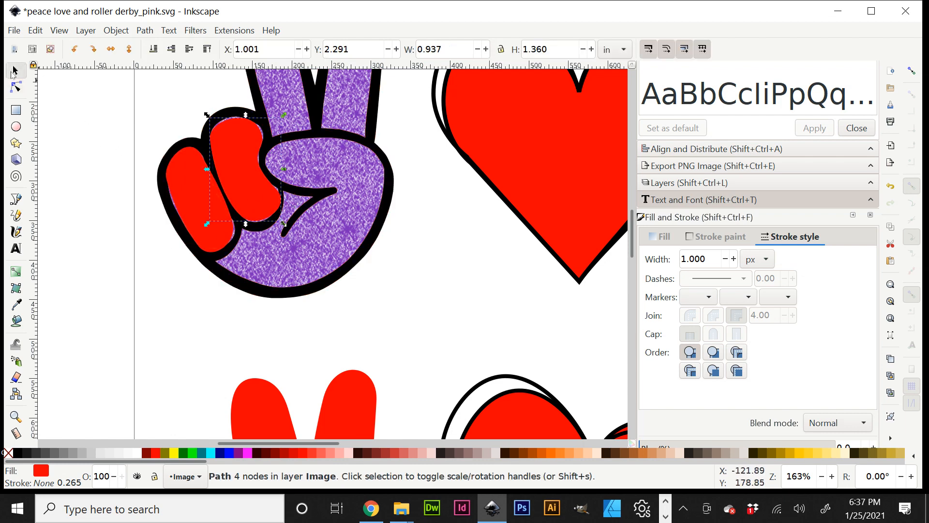
{"action": "left_click", "coordinate": [189, 197], "text": "shift"}
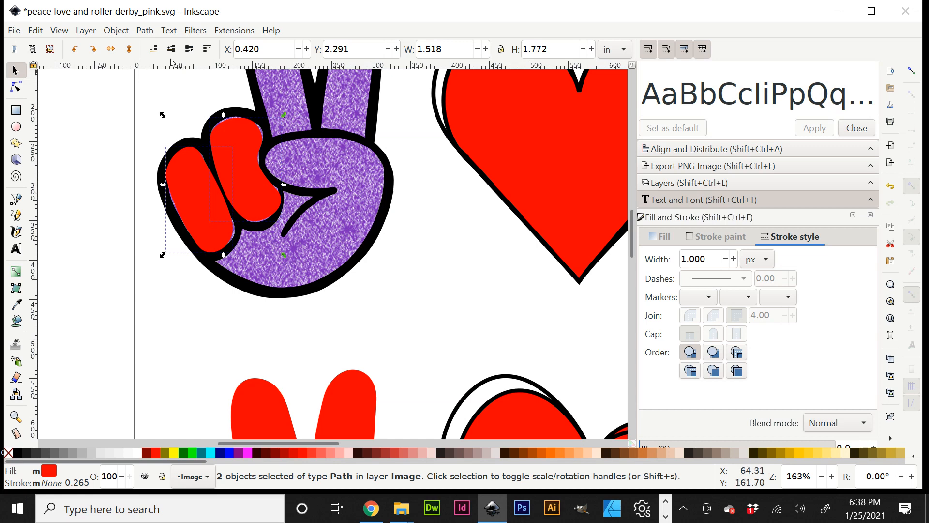
{"action": "left_click", "coordinate": [147, 31]}
{"action": "left_click", "coordinate": [159, 94]}
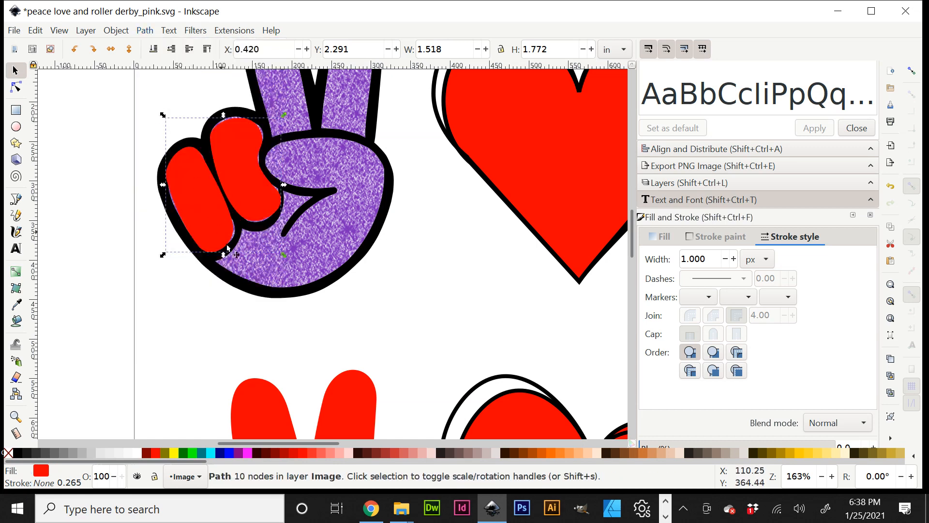
{"action": "left_click_drag", "start_coordinate": [214, 191], "coordinate": [196, 216]}
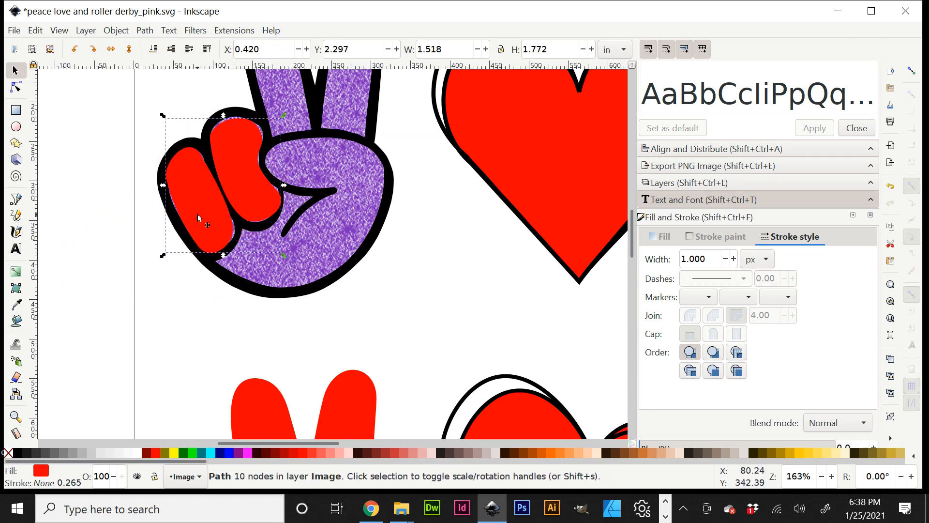
Draw a closed straight-segment outline around the palm, thumb and crease with the Bezier tool, filled red with no stroke
{"action": "mouse_move", "coordinate": [225, 444]}
{"action": "left_mouse_down"}
{"action": "mouse_move", "coordinate": [245, 446]}
{"action": "mouse_move", "coordinate": [235, 449]}
{"action": "left_mouse_up"}
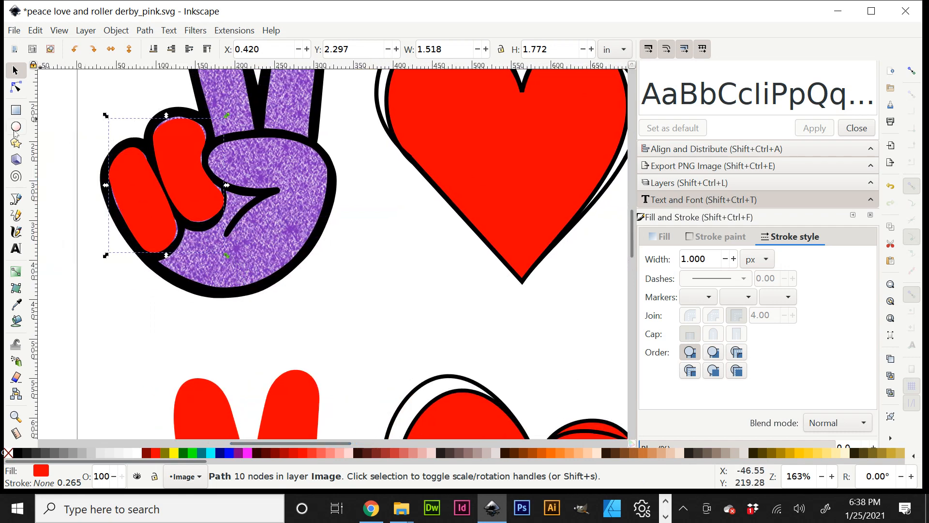
{"action": "left_click", "coordinate": [16, 199]}
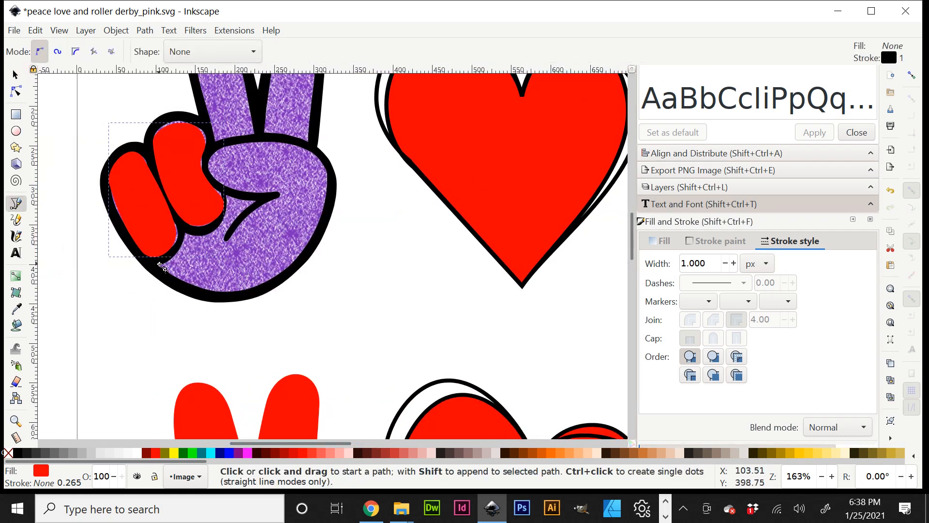
{"action": "left_click", "coordinate": [160, 267]}
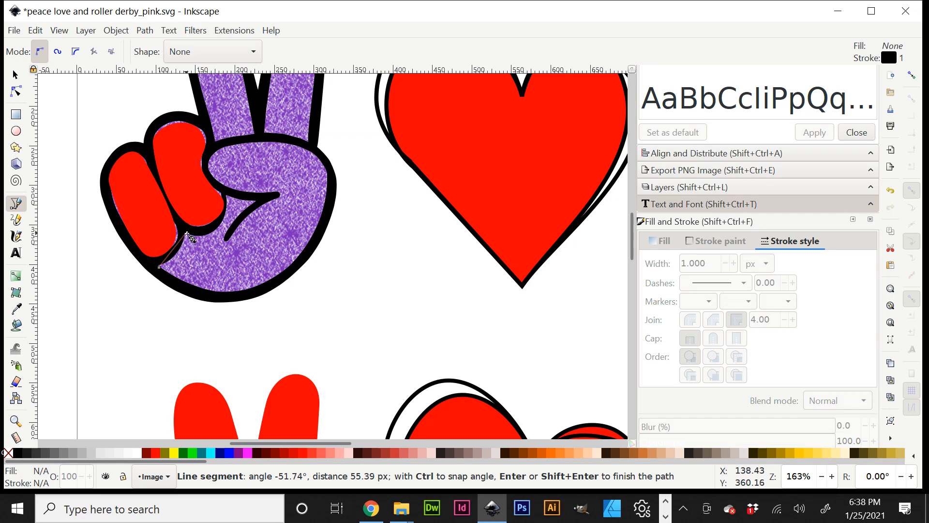
{"action": "left_click", "coordinate": [225, 195]}
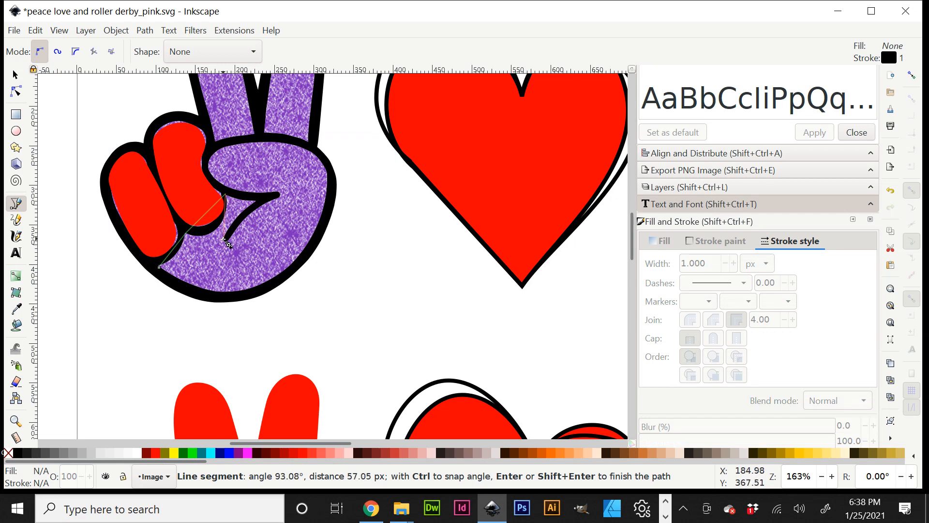
{"action": "left_click", "coordinate": [223, 240]}
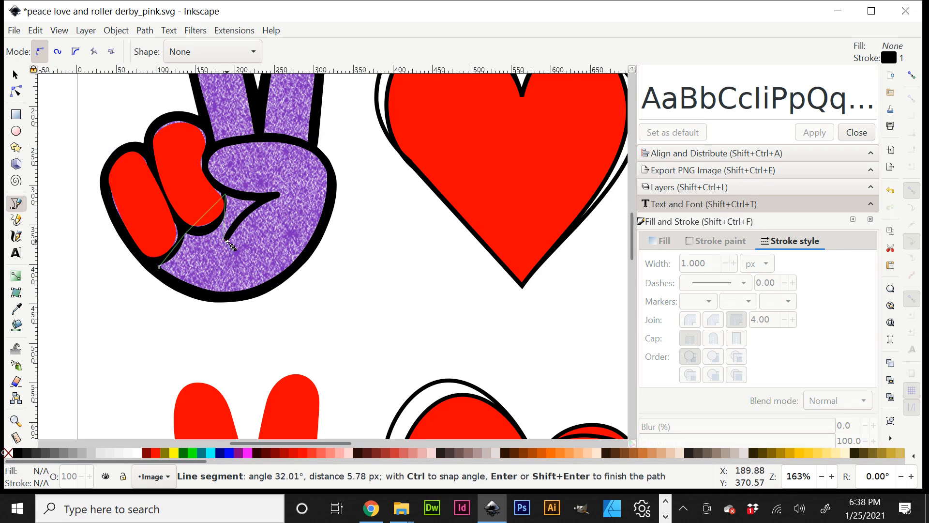
{"action": "left_click", "coordinate": [279, 198]}
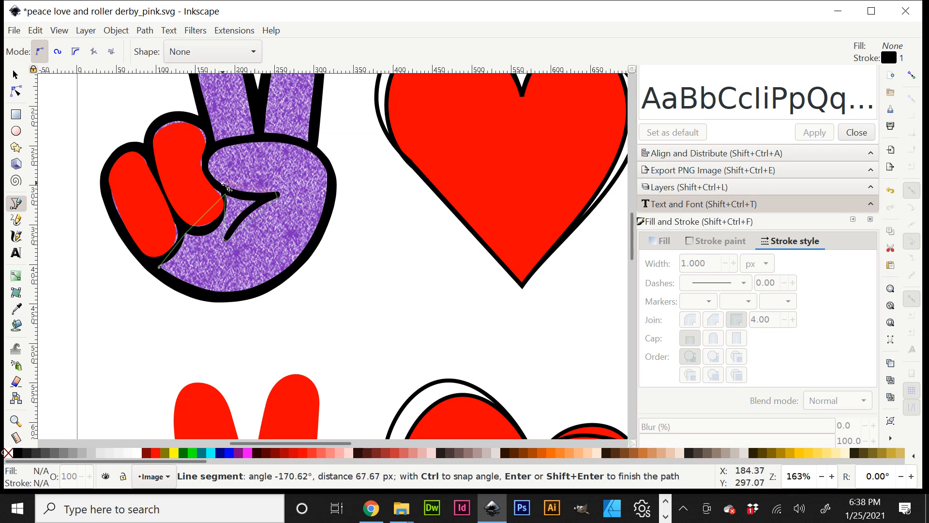
{"action": "left_click", "coordinate": [223, 185]}
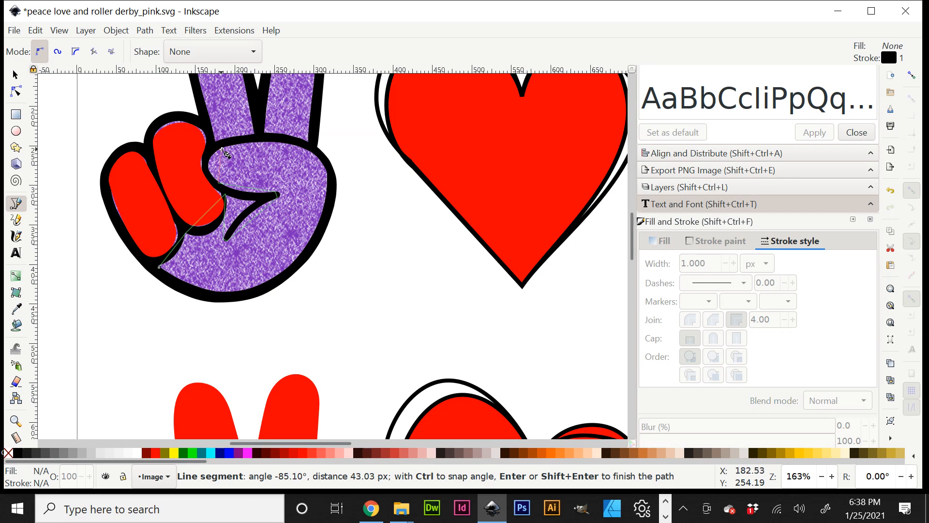
{"action": "left_click", "coordinate": [221, 150]}
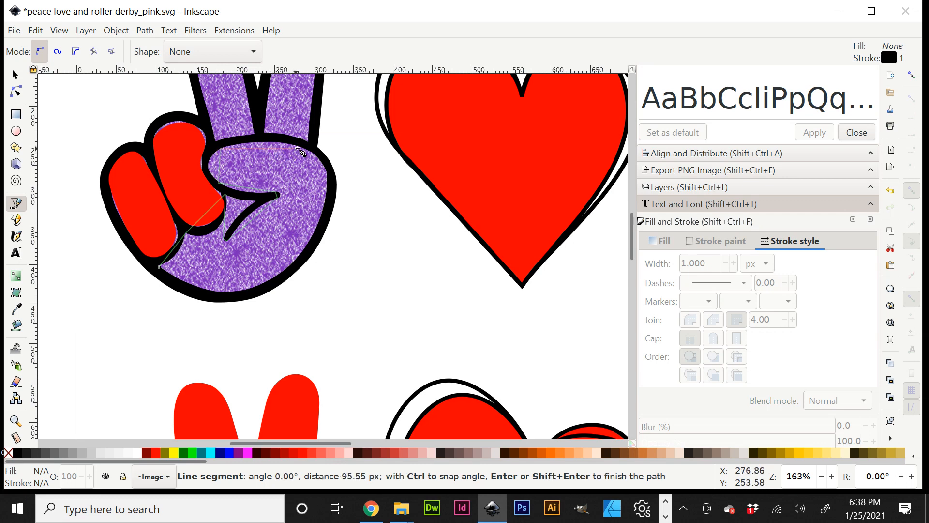
{"action": "left_click", "coordinate": [301, 148]}
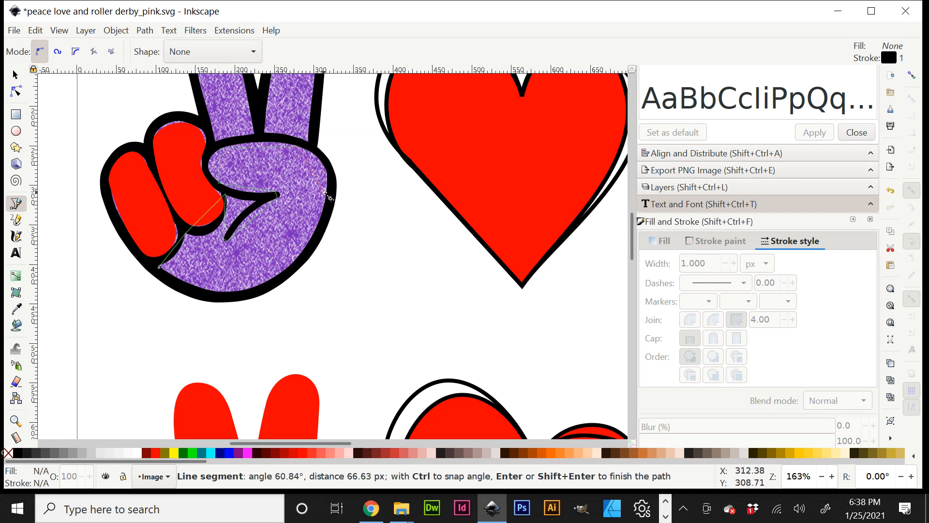
{"action": "left_click", "coordinate": [327, 195]}
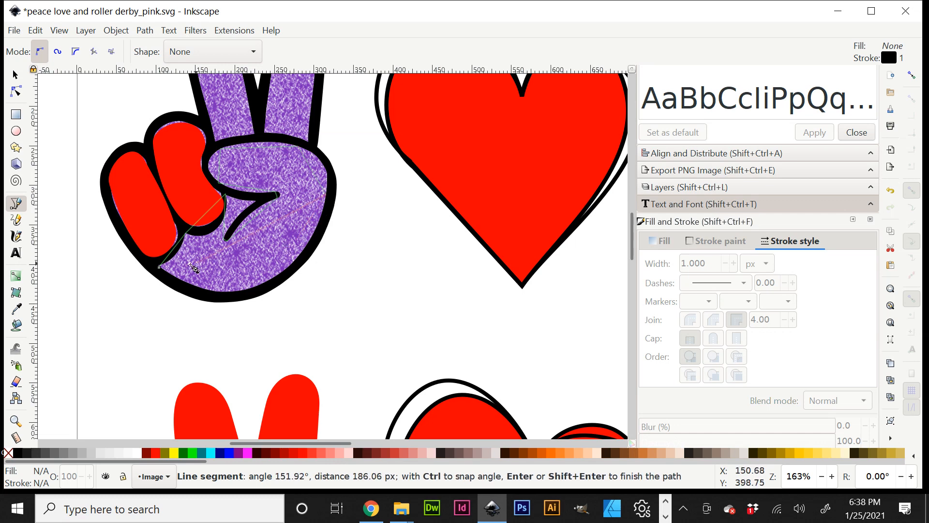
{"action": "left_click", "coordinate": [159, 266]}
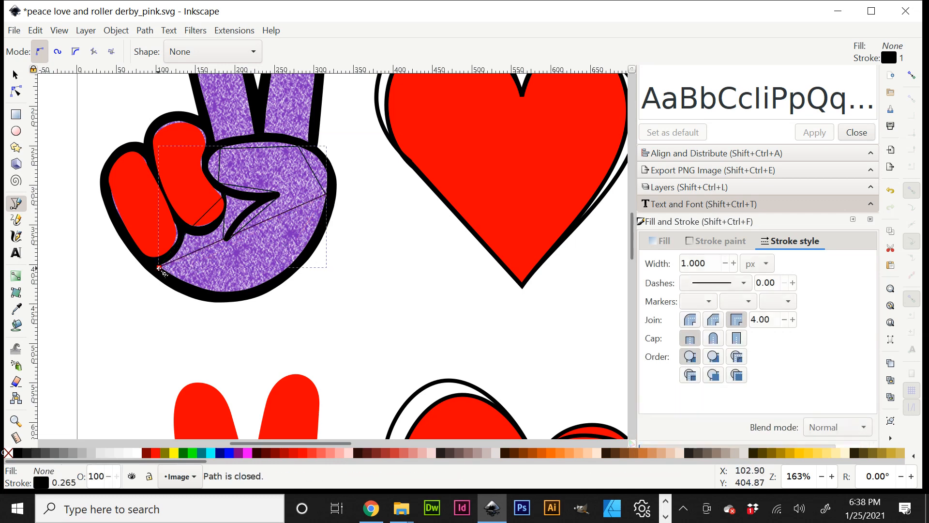
{"action": "left_click", "coordinate": [156, 454]}
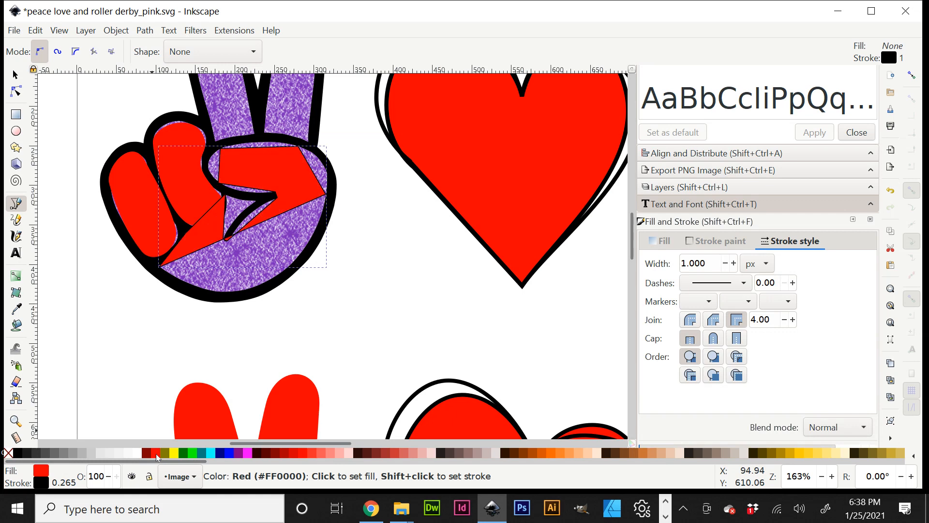
{"action": "left_click", "coordinate": [6, 454], "text": "shift"}
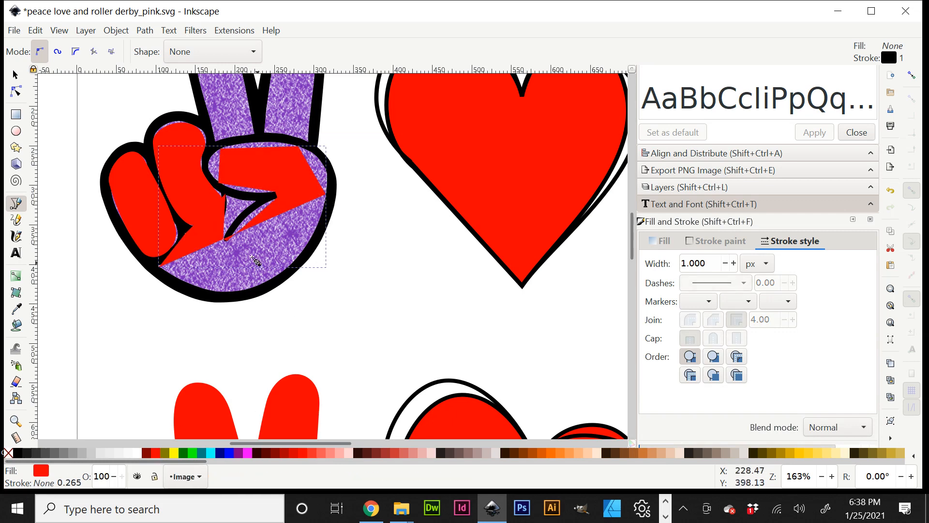
Curve the red palm shape's bottom, outer side and top segments to follow the hand's inner outline
{"action": "left_click", "coordinate": [16, 90]}
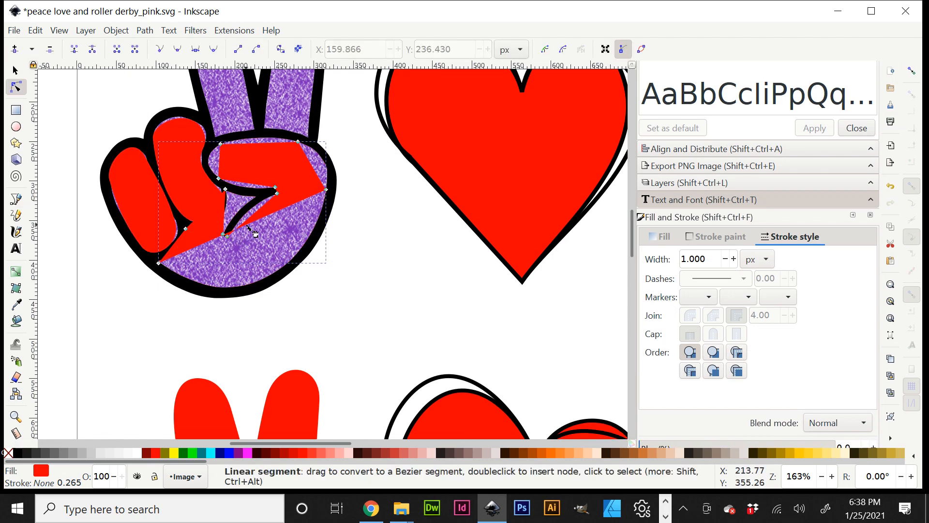
{"action": "left_click_drag", "start_coordinate": [248, 227], "coordinate": [266, 290]}
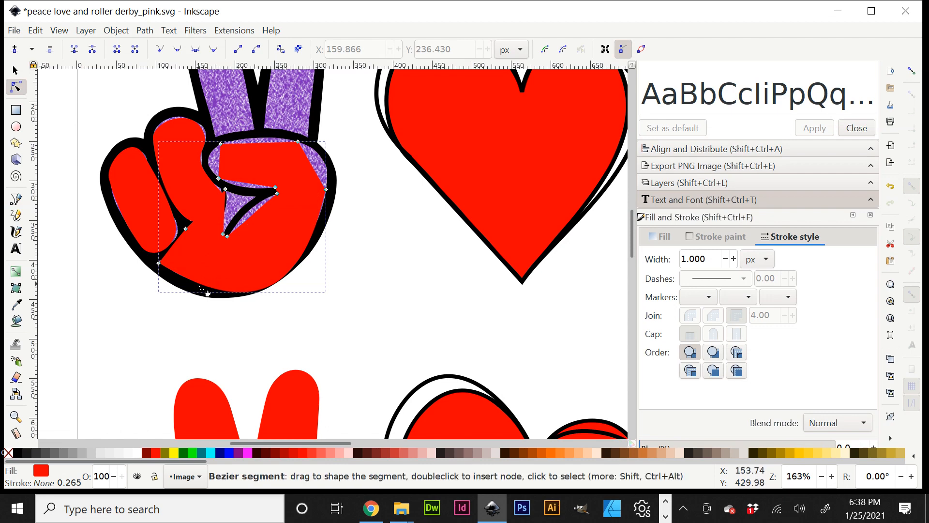
{"action": "left_click", "coordinate": [213, 291]}
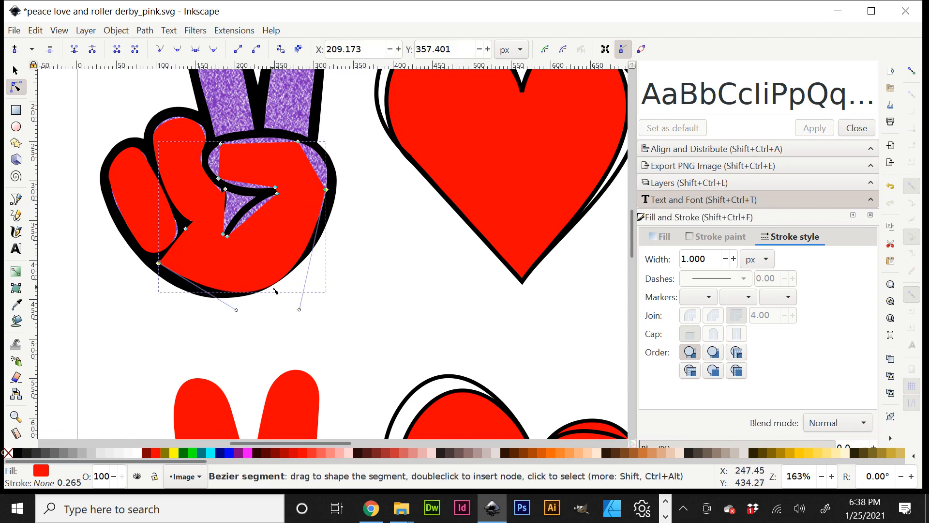
{"action": "left_click_drag", "start_coordinate": [278, 293], "coordinate": [216, 293]}
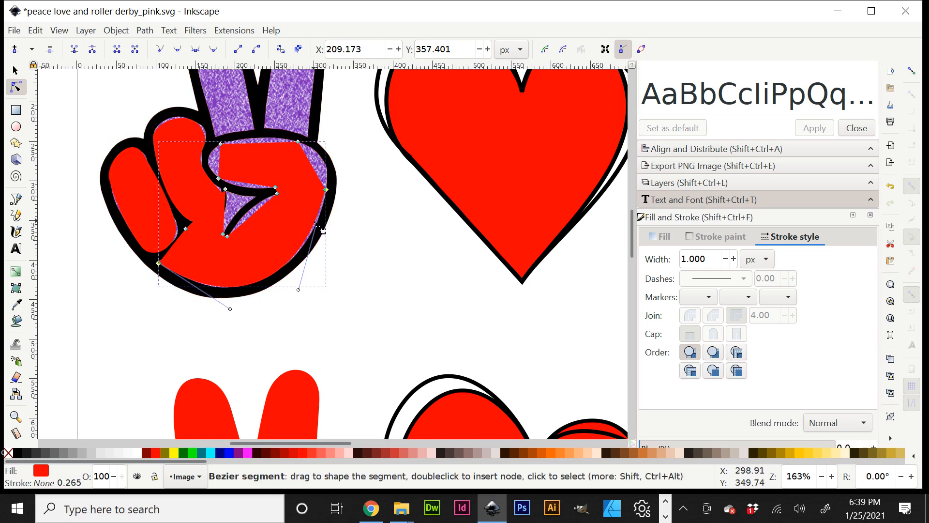
{"action": "left_click_drag", "start_coordinate": [323, 230], "coordinate": [323, 228]}
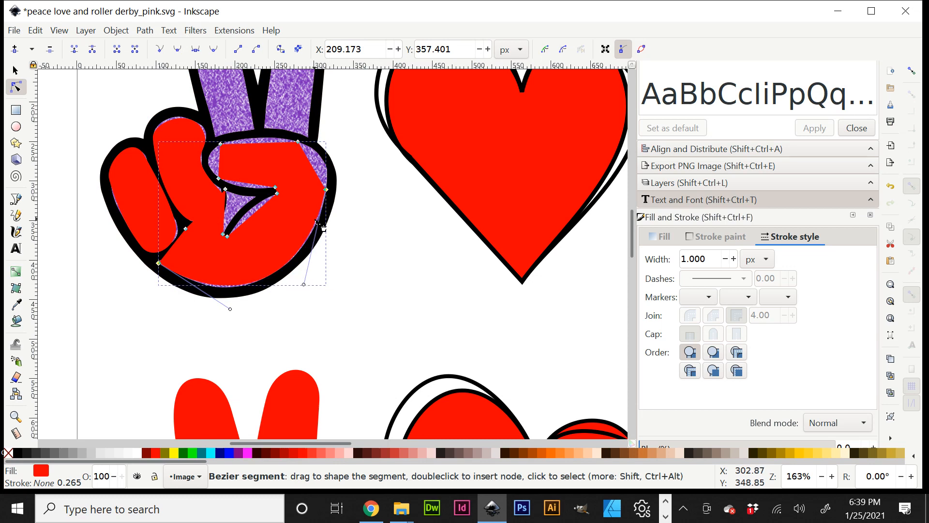
{"action": "left_click_drag", "start_coordinate": [318, 176], "coordinate": [332, 167]}
{"action": "left_click_drag", "start_coordinate": [265, 143], "coordinate": [270, 148]}
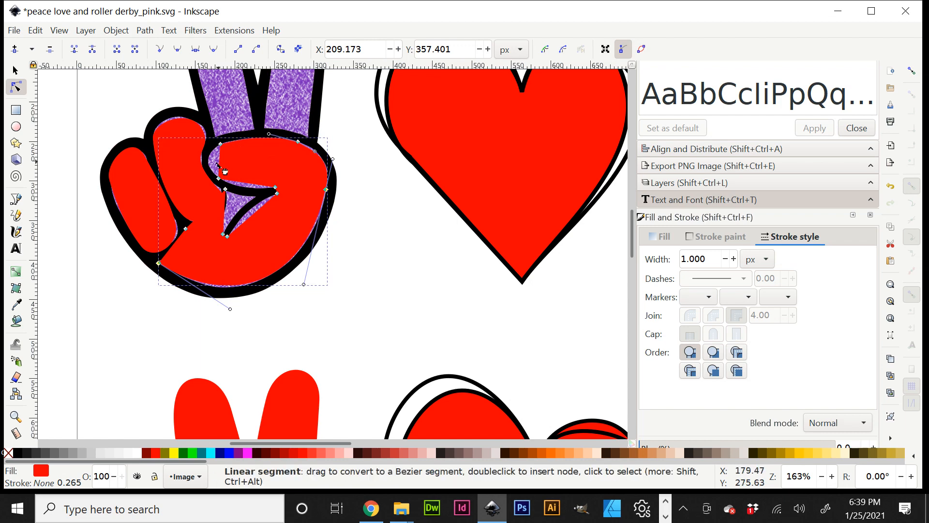
Curve the palm shape's inner segments around the thumb tip, along the thumb crease and beside the folded fingers
{"action": "left_click_drag", "start_coordinate": [225, 171], "coordinate": [244, 186]}
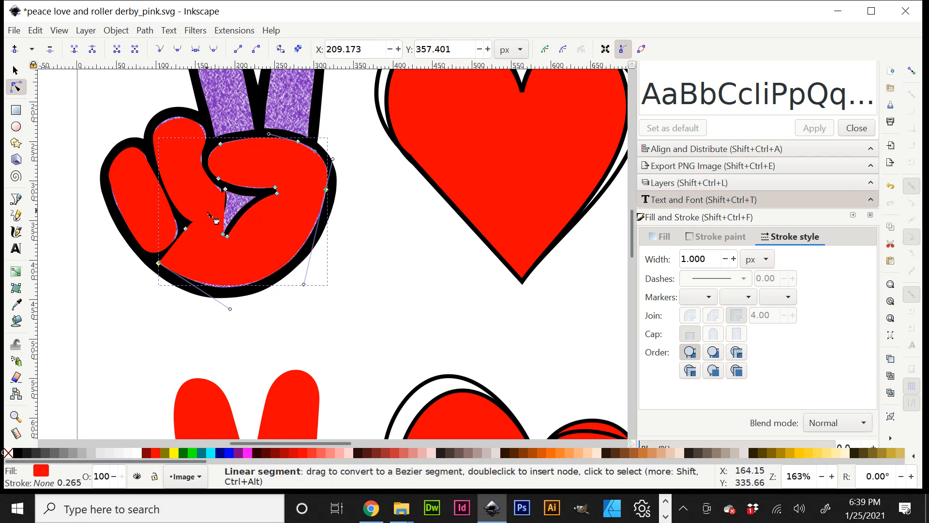
{"action": "left_click_drag", "start_coordinate": [216, 221], "coordinate": [262, 210]}
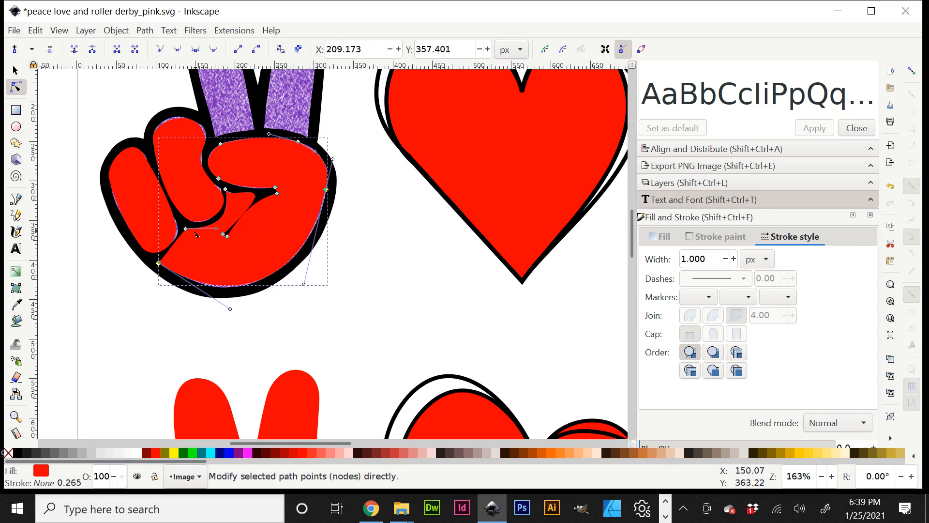
{"action": "left_click_drag", "start_coordinate": [179, 254], "coordinate": [180, 247]}
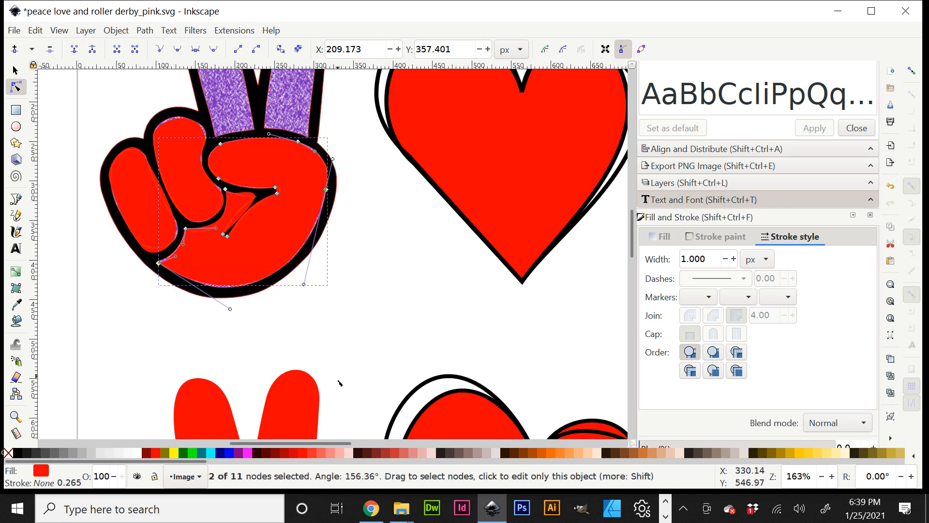
Insert a node in the palm shape's segment between the crease's lower end and the folded finger, and place it at the crease's inner corner
{"action": "key", "text": "plus"}
{"action": "key", "text": "plus"}
{"action": "left_click_drag", "start_coordinate": [282, 445], "coordinate": [262, 445]}
{"action": "scroll", "coordinate": [290, 365], "scroll_direction": "up", "scroll_amount": 6}
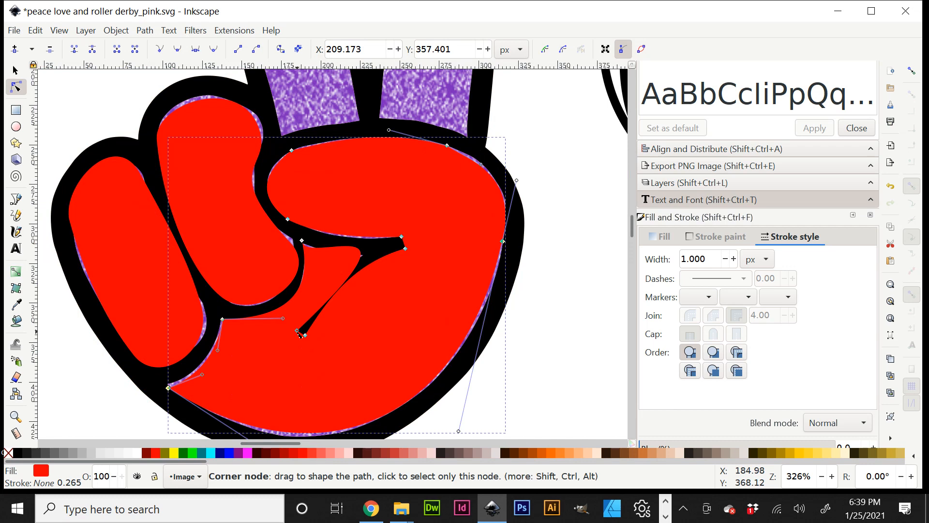
{"action": "left_click", "coordinate": [298, 330]}
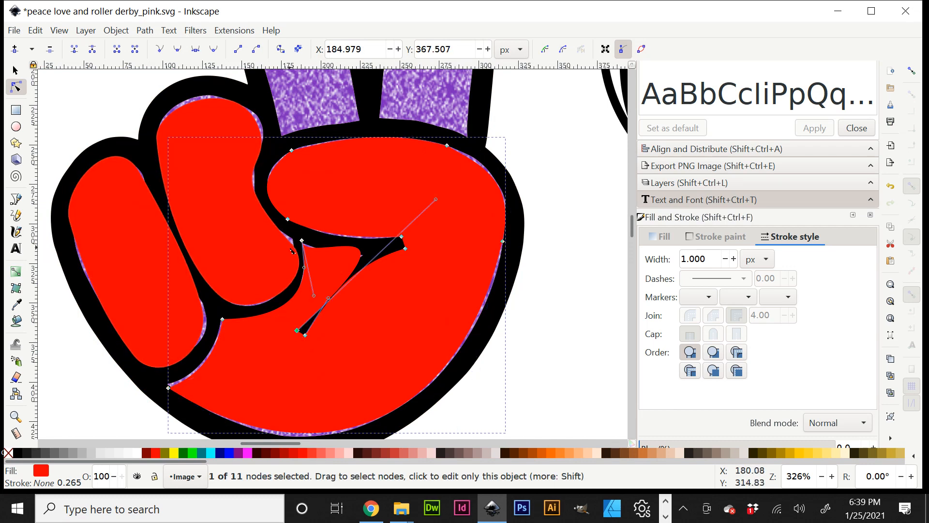
{"action": "left_click", "coordinate": [301, 240], "text": "shift"}
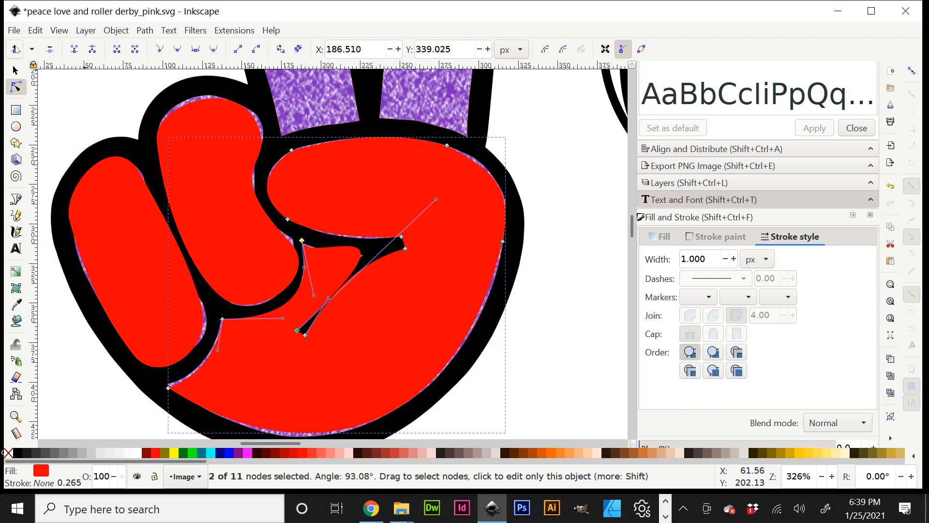
{"action": "left_click", "coordinate": [15, 49]}
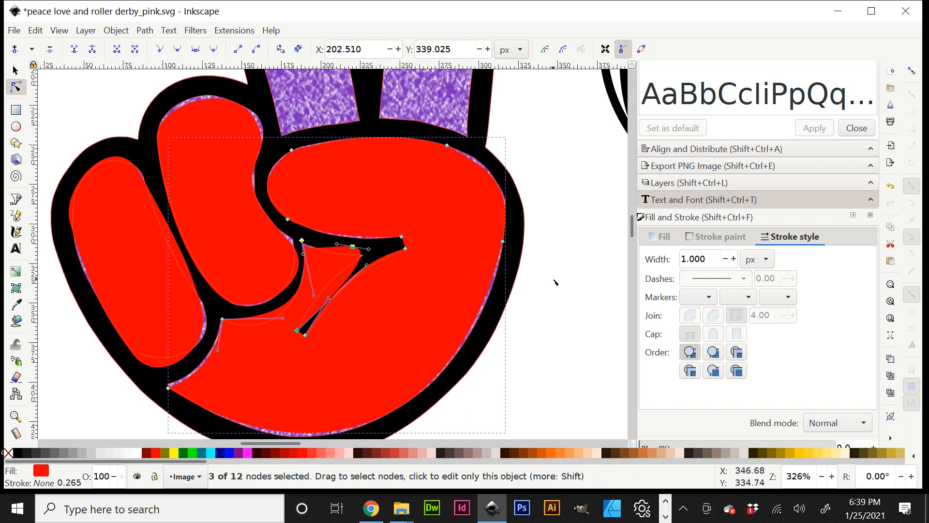
{"action": "left_click", "coordinate": [353, 247]}
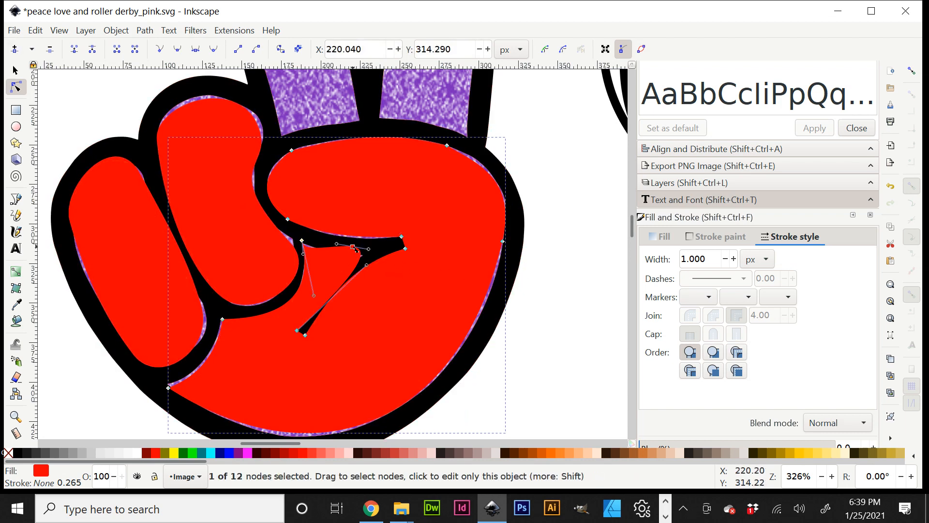
{"action": "left_click_drag", "start_coordinate": [353, 248], "coordinate": [361, 255]}
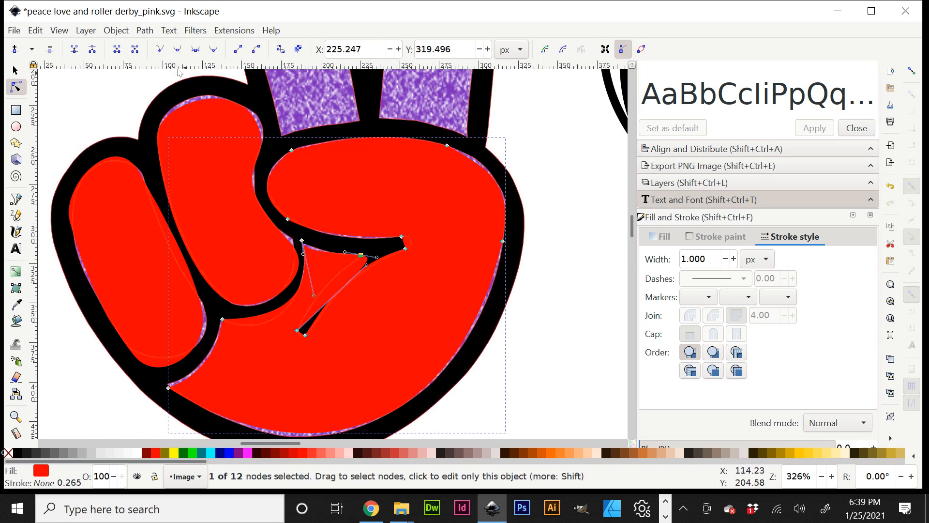
Convert the inserted node to a corner and curve its adjoining segment to follow the inner edge of the thumb crease
{"action": "left_click", "coordinate": [160, 53]}
{"action": "left_click_drag", "start_coordinate": [377, 257], "coordinate": [361, 259]}
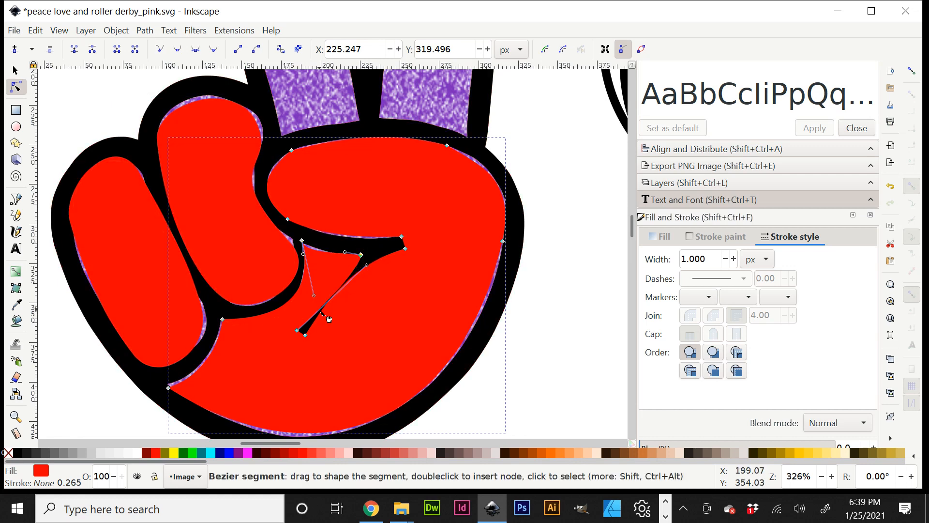
{"action": "left_click", "coordinate": [556, 286]}
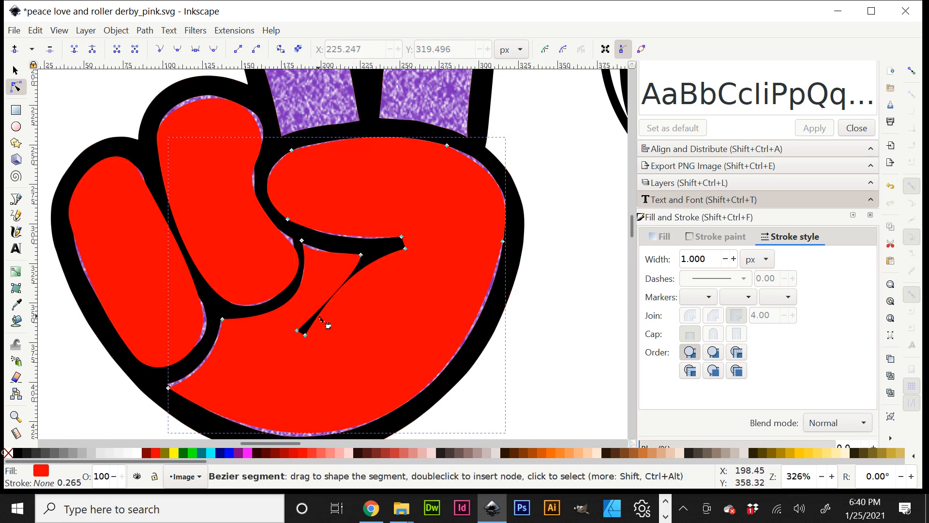
{"action": "left_click_drag", "start_coordinate": [326, 321], "coordinate": [321, 320]}
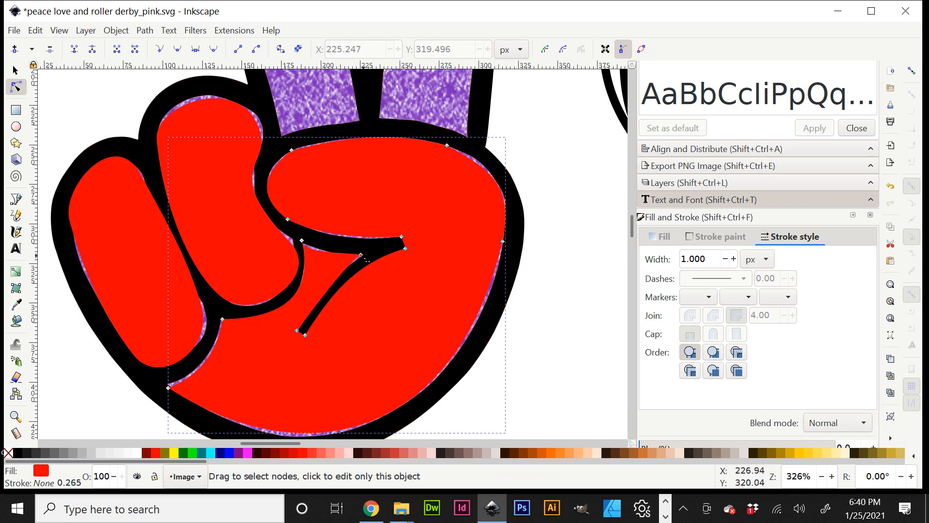
{"action": "left_click_drag", "start_coordinate": [361, 255], "coordinate": [362, 257]}
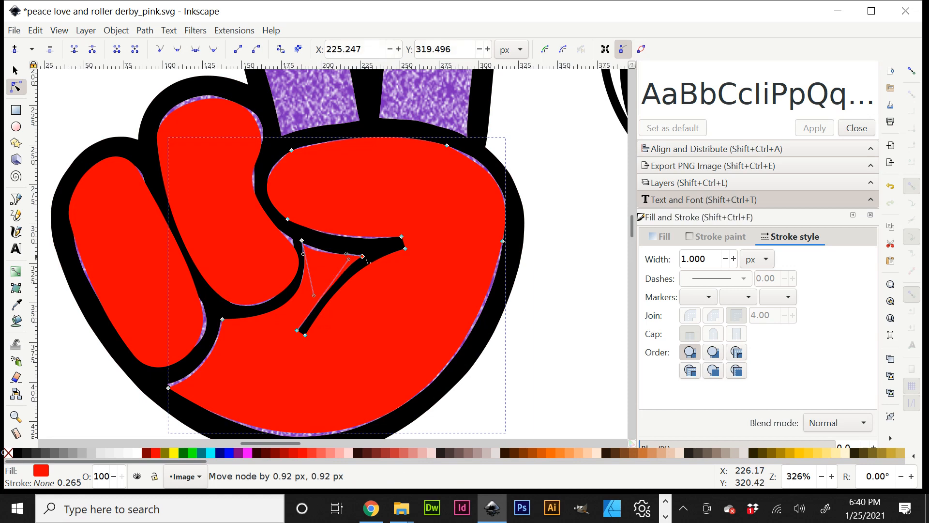
{"action": "left_click", "coordinate": [318, 256]}
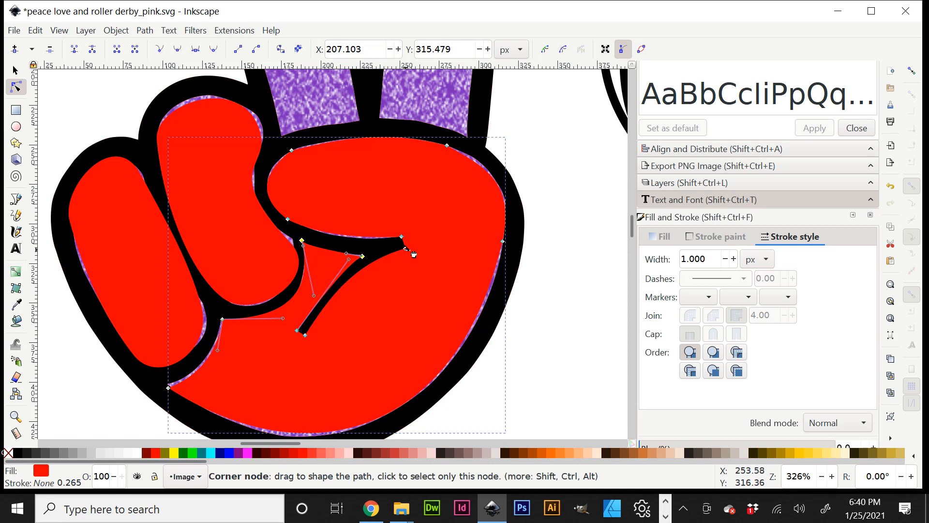
Auto-smooth the two nodes at the crease's upper tip and adjust their handles to follow the black crease line
{"action": "left_click", "coordinate": [405, 243]}
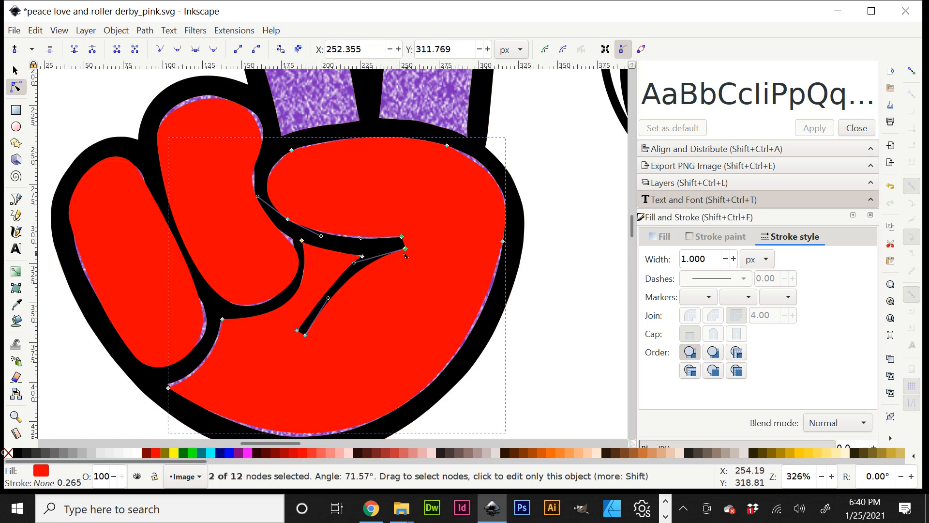
{"action": "left_click", "coordinate": [214, 49]}
{"action": "left_click_drag", "start_coordinate": [396, 294], "coordinate": [359, 271]}
{"action": "left_click_drag", "start_coordinate": [374, 213], "coordinate": [366, 245]}
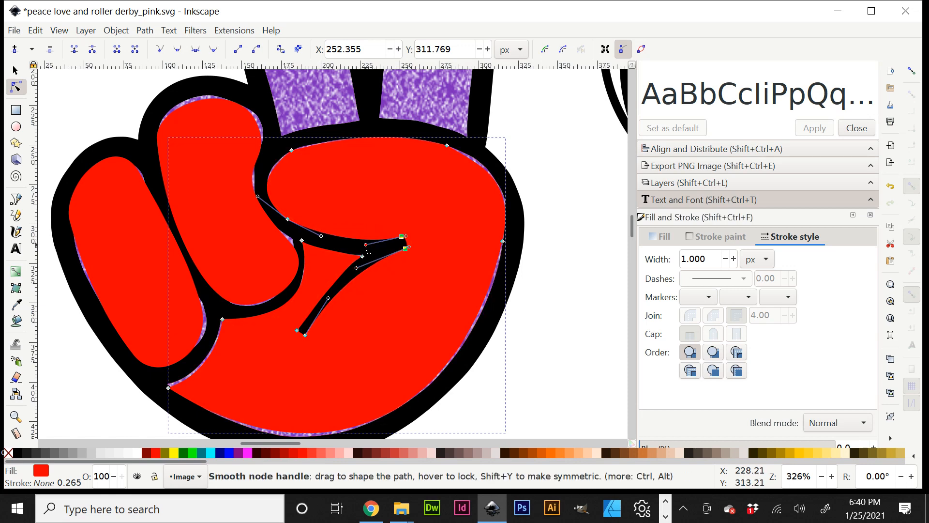
Auto-smooth the two nodes at the crease's lower end, rounding both crease ends and refining the curve along its outer edge
{"action": "left_click", "coordinate": [309, 341]}
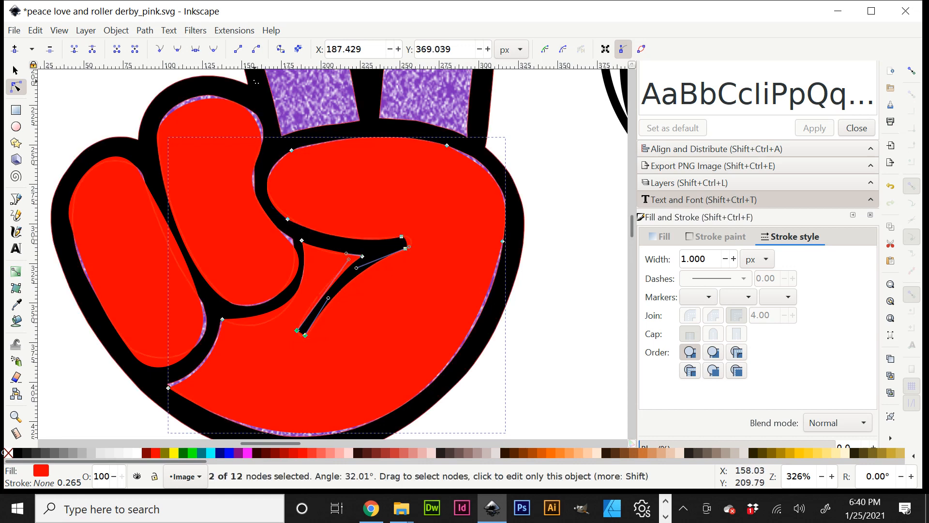
{"action": "left_click", "coordinate": [213, 49]}
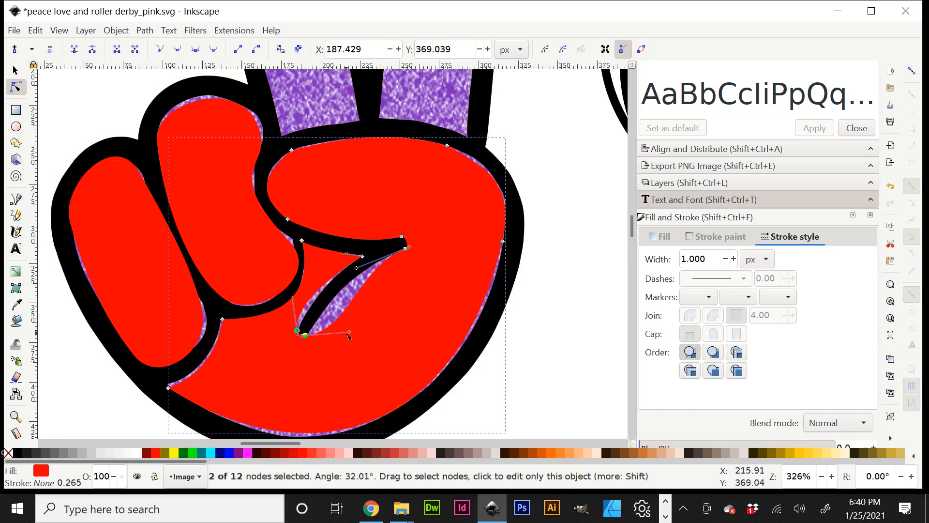
{"action": "left_click_drag", "start_coordinate": [350, 335], "coordinate": [305, 305]}
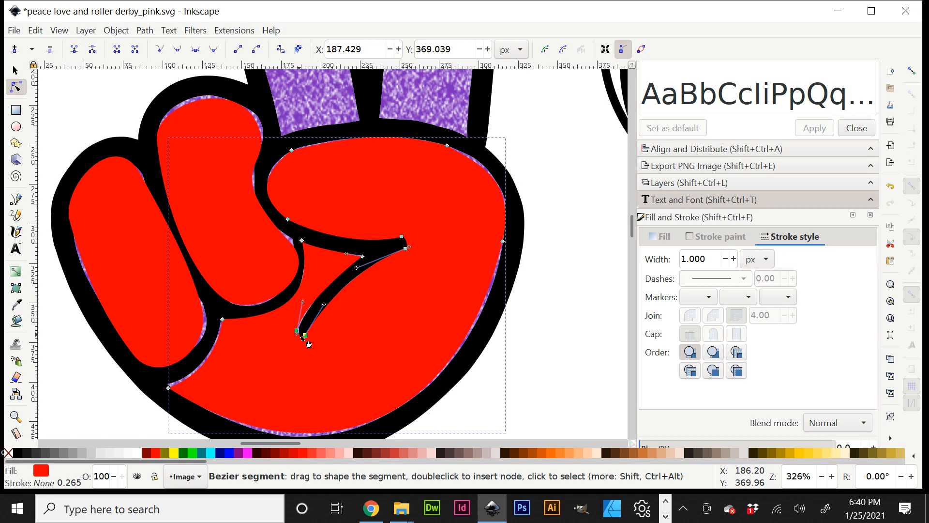
{"action": "left_click_drag", "start_coordinate": [308, 346], "coordinate": [306, 347]}
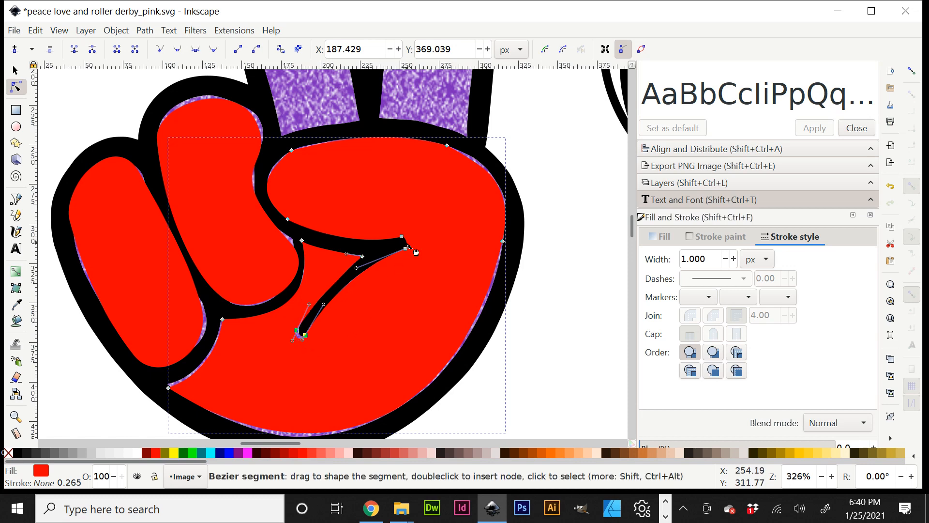
{"action": "left_click_drag", "start_coordinate": [418, 252], "coordinate": [420, 252]}
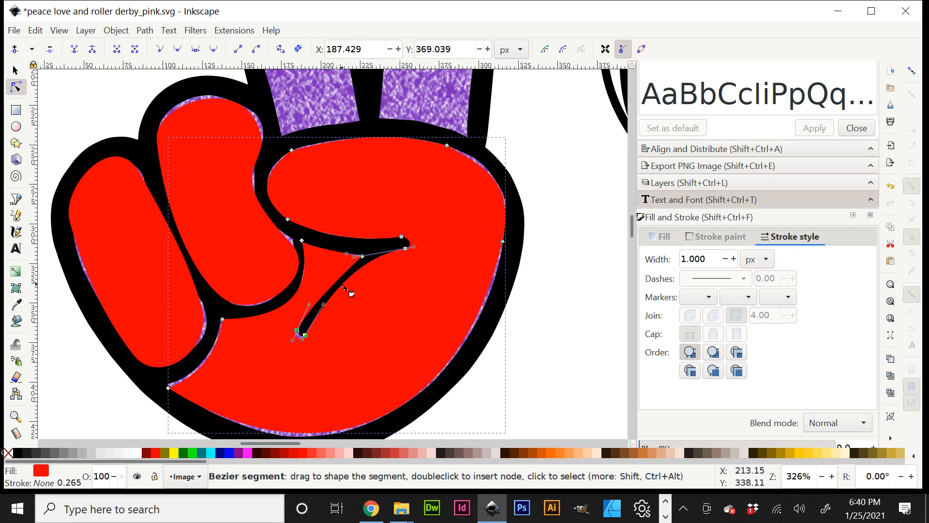
{"action": "left_click_drag", "start_coordinate": [353, 297], "coordinate": [355, 298]}
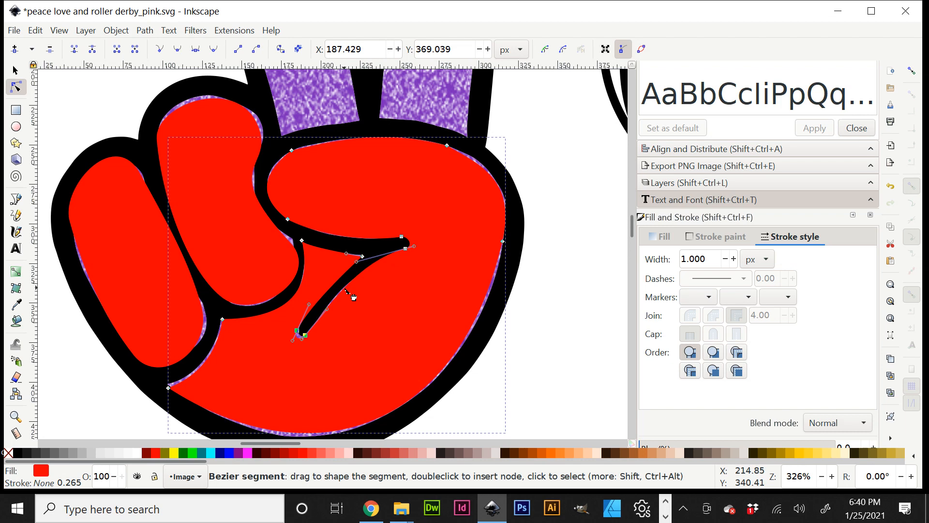
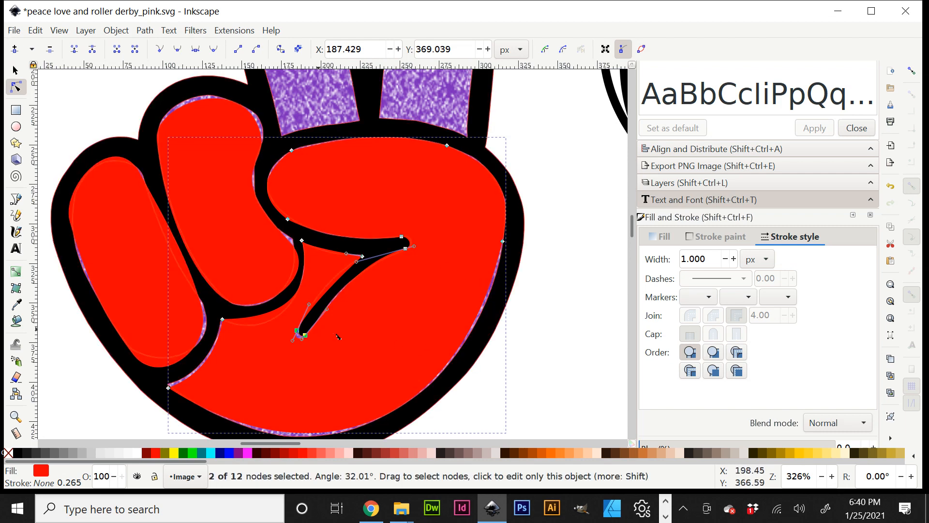
Unite the red palm shape and the red folded-finger shape into one path
{"action": "left_click", "coordinate": [15, 70]}
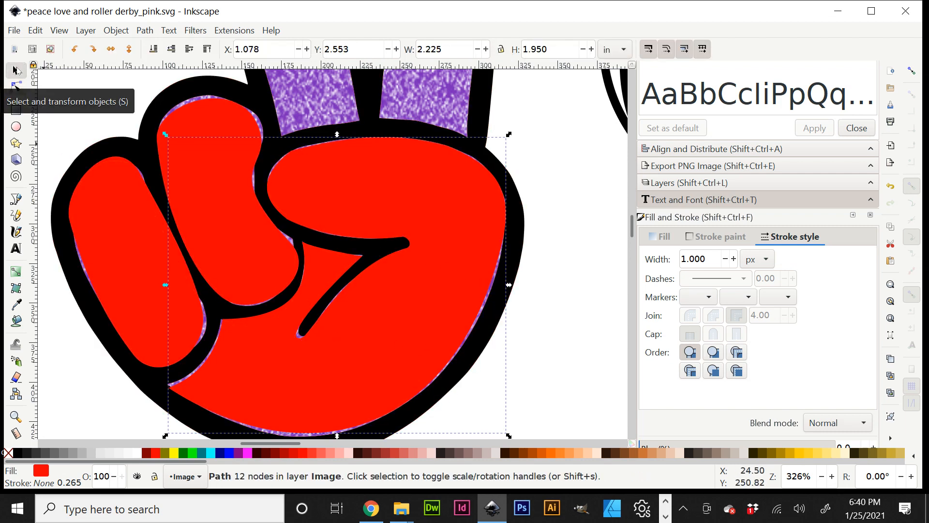
{"action": "left_click", "coordinate": [116, 251], "text": "shift"}
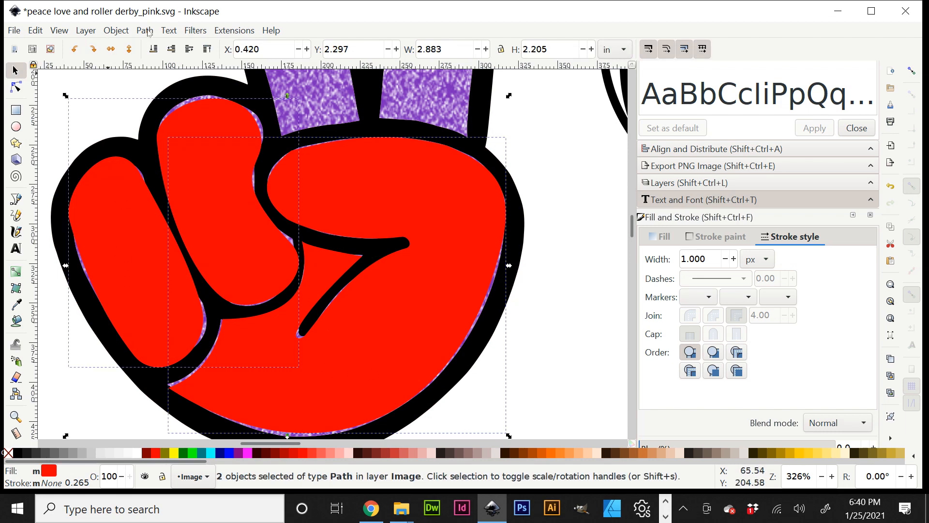
{"action": "left_click", "coordinate": [145, 31]}
{"action": "left_click", "coordinate": [161, 95]}
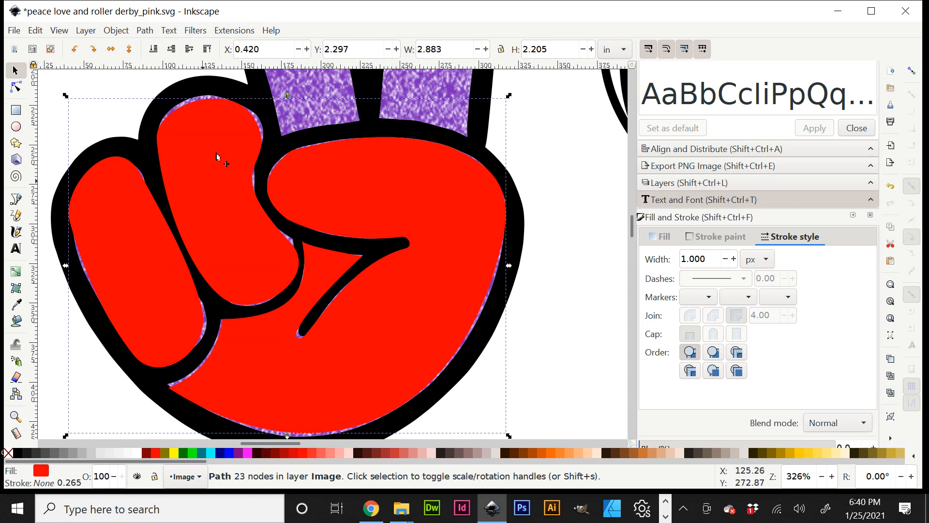
Reshape the united path's taller folded finger along its inner side and rounded lower end to fit the black outline
{"action": "scroll", "coordinate": [445, 343], "scroll_direction": "up", "scroll_amount": 2}
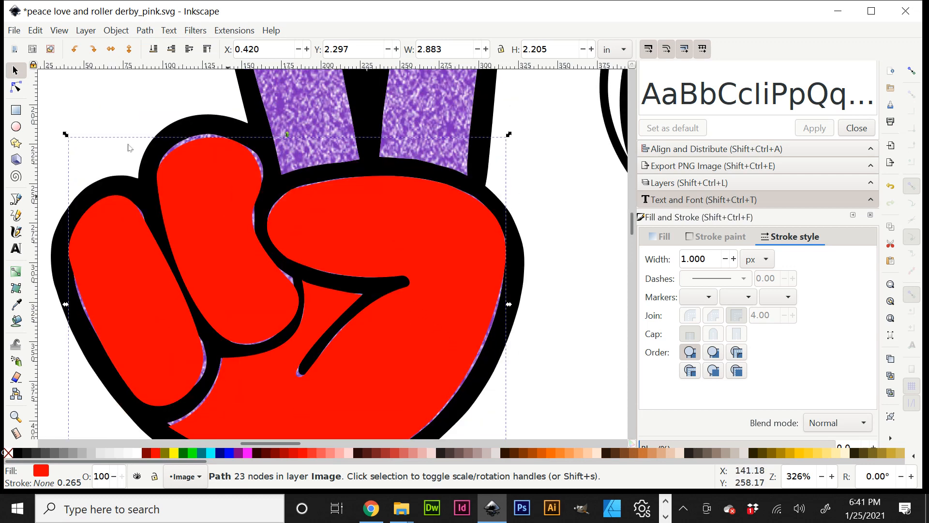
{"action": "left_click", "coordinate": [16, 87]}
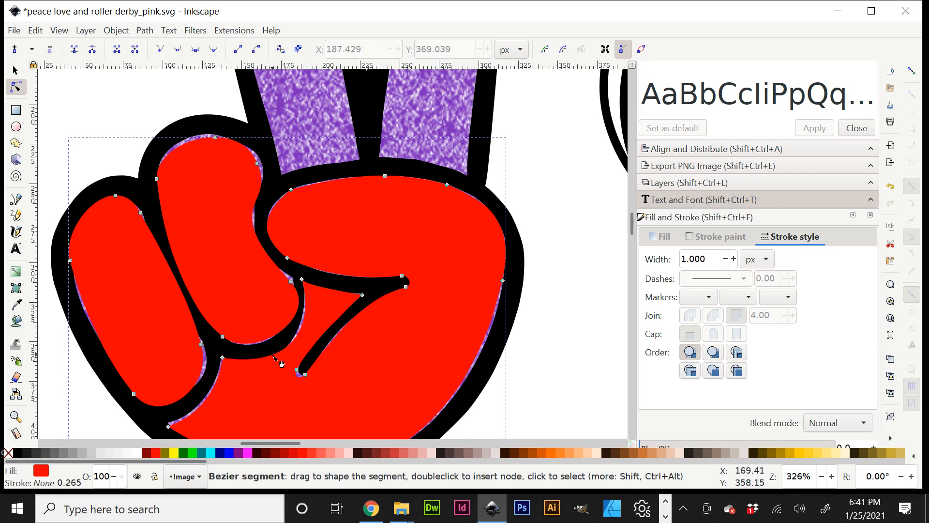
{"action": "left_click", "coordinate": [299, 311]}
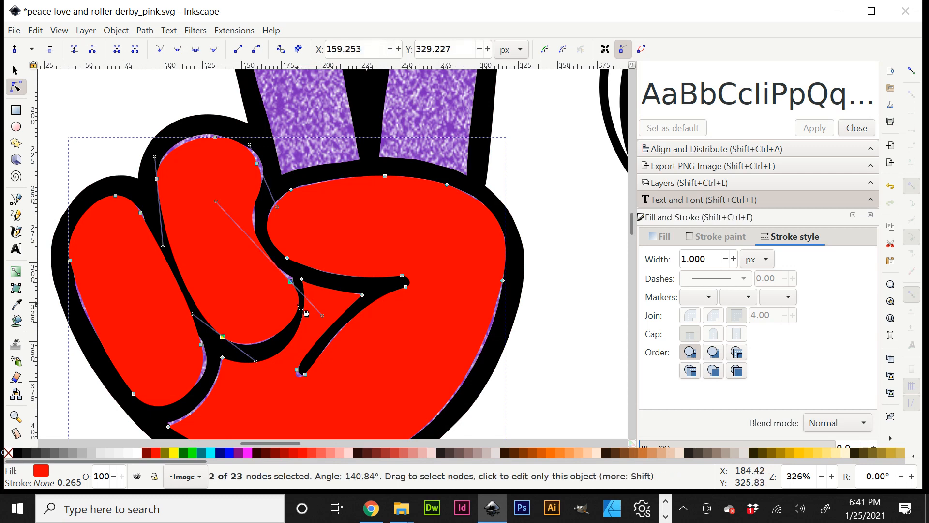
{"action": "left_click_drag", "start_coordinate": [307, 314], "coordinate": [302, 313]}
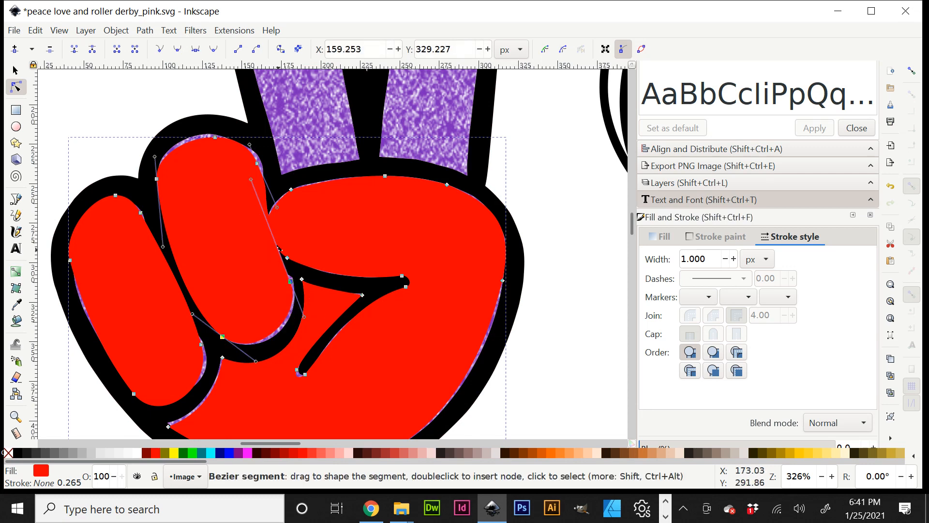
{"action": "left_click_drag", "start_coordinate": [273, 238], "coordinate": [277, 240]}
{"action": "left_click_drag", "start_coordinate": [271, 247], "coordinate": [294, 281]}
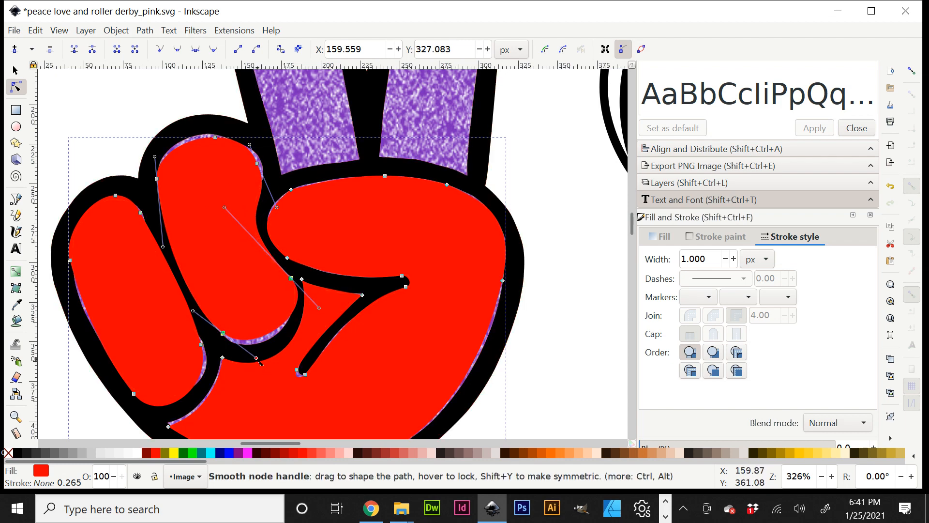
{"action": "left_click_drag", "start_coordinate": [260, 362], "coordinate": [265, 373]}
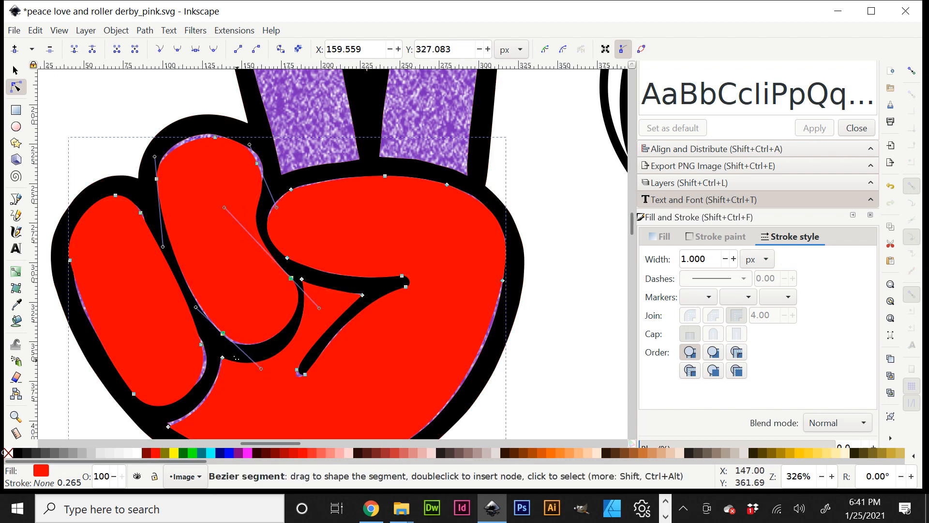
{"action": "left_click_drag", "start_coordinate": [223, 336], "coordinate": [225, 339]}
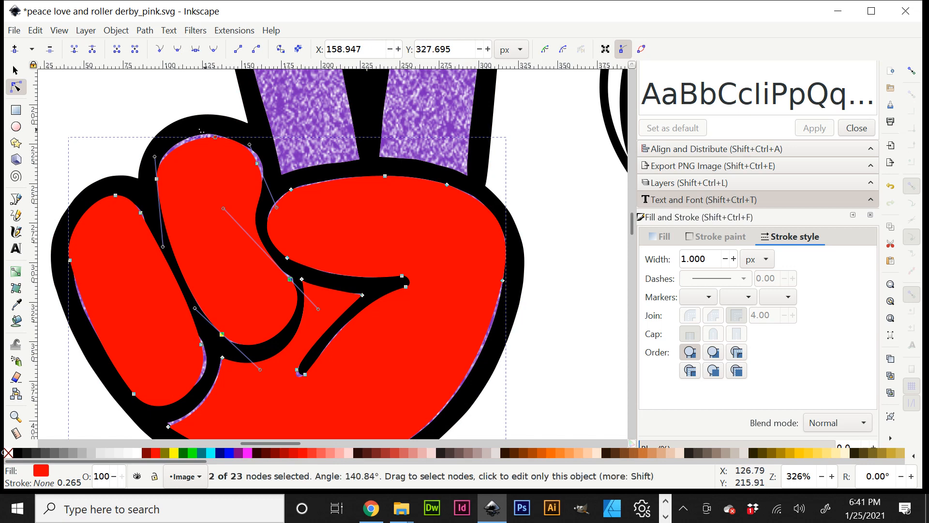
{"action": "key", "text": "Escape"}
Move the taller folded finger's top node and upper inner-side node outward to cover the remaining purple edge
{"action": "left_click_drag", "start_coordinate": [218, 142], "coordinate": [211, 139]}
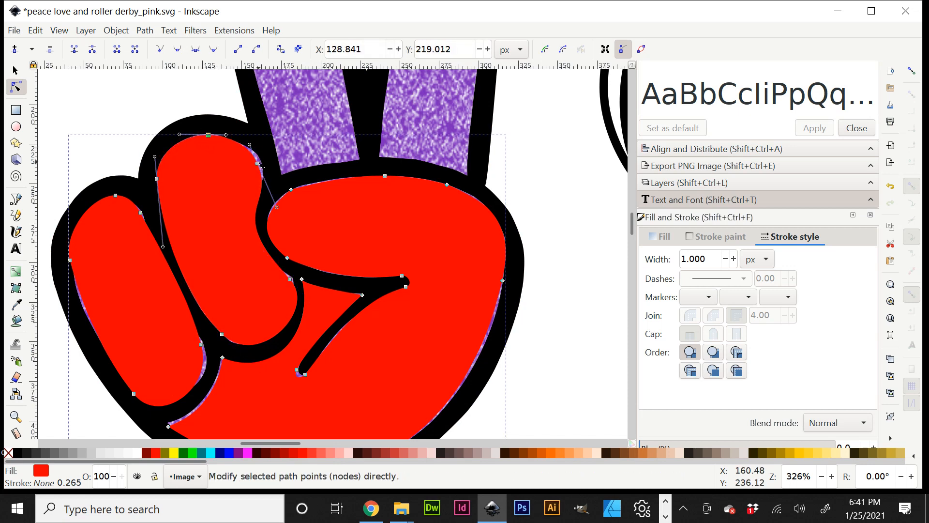
{"action": "left_click", "coordinate": [258, 164]}
{"action": "left_click_drag", "start_coordinate": [258, 164], "coordinate": [260, 160]}
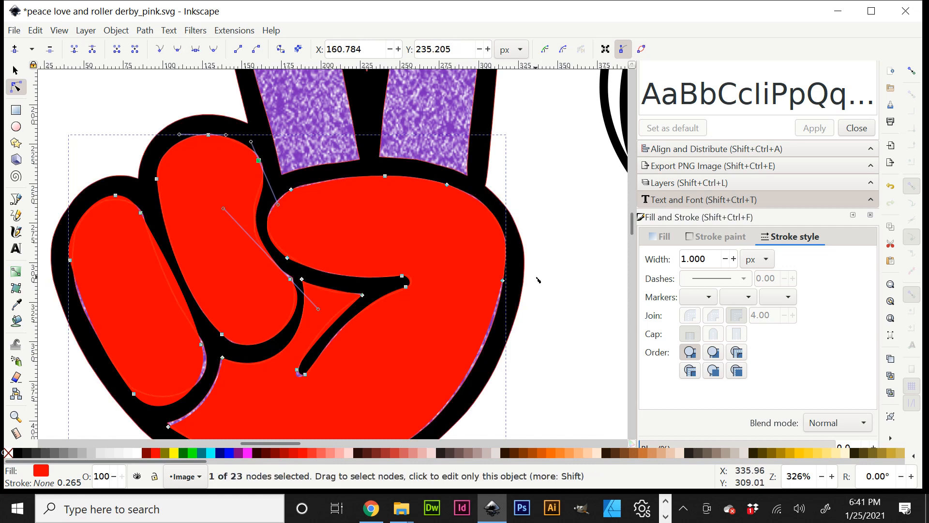
Draw a closed four-sided straight-line path over the left raised finger, with corners at its base and just below its tip
{"action": "scroll", "coordinate": [538, 280], "scroll_direction": "up", "scroll_amount": 4}
{"action": "scroll", "coordinate": [538, 280], "scroll_direction": "up", "scroll_amount": 6}
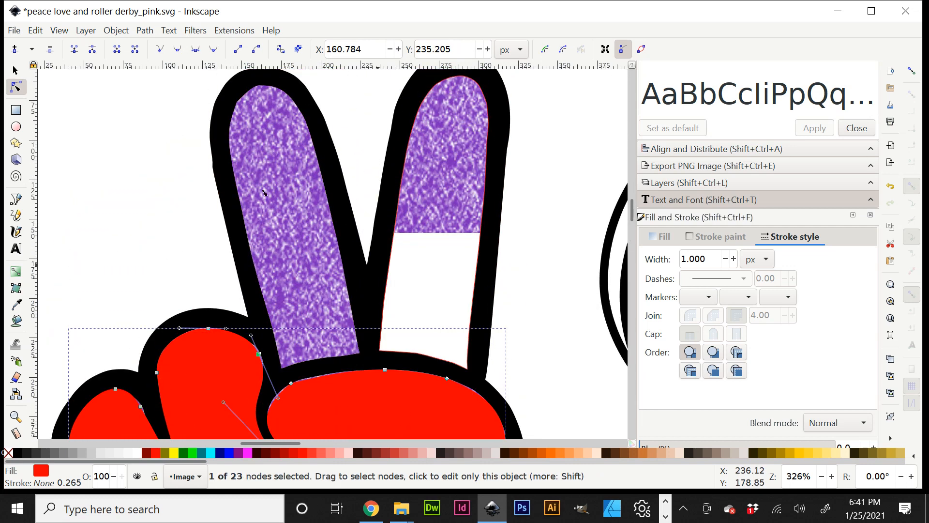
{"action": "left_click", "coordinate": [15, 199]}
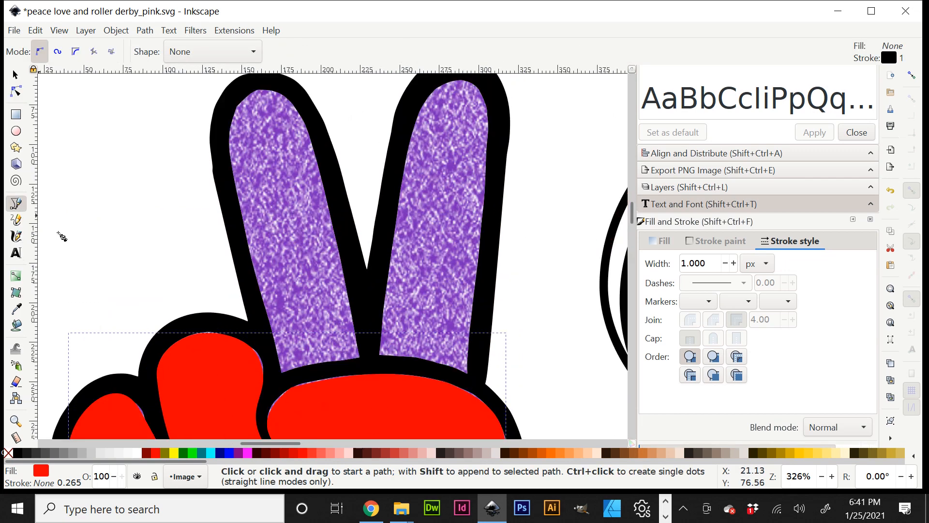
{"action": "left_click", "coordinate": [283, 373]}
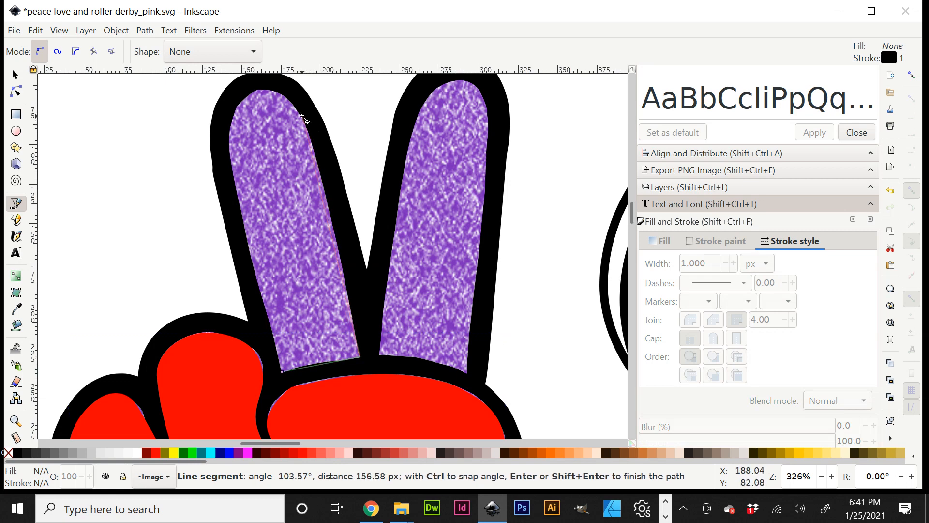
{"action": "left_click", "coordinate": [302, 116]}
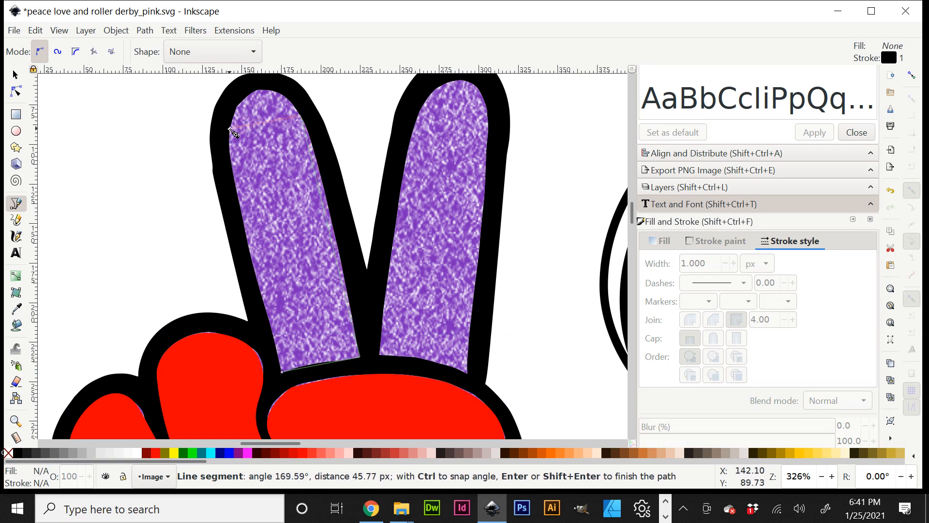
{"action": "left_click", "coordinate": [231, 129]}
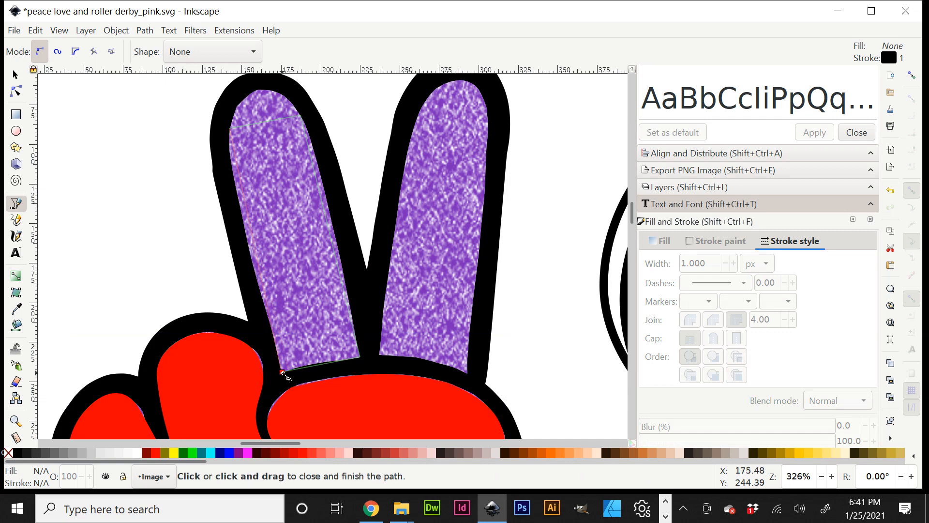
{"action": "left_click", "coordinate": [283, 374]}
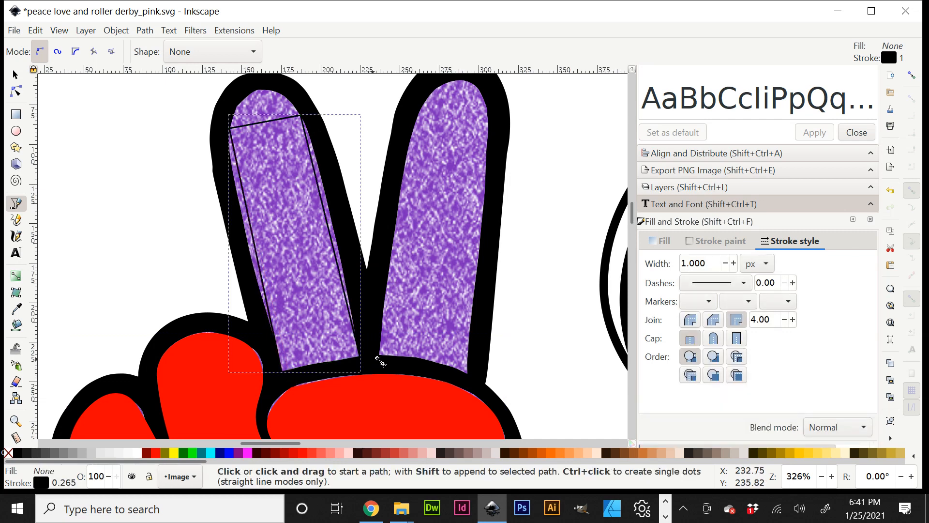
Draw a closed four-sided straight-line path over the right raised finger, with corners at its base and just below its tip
{"action": "left_click", "coordinate": [379, 356]}
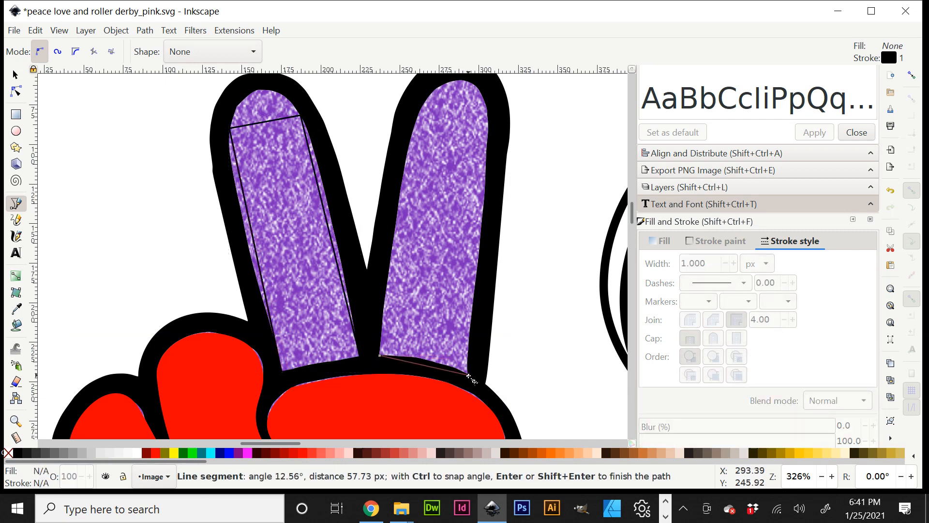
{"action": "left_click", "coordinate": [469, 374]}
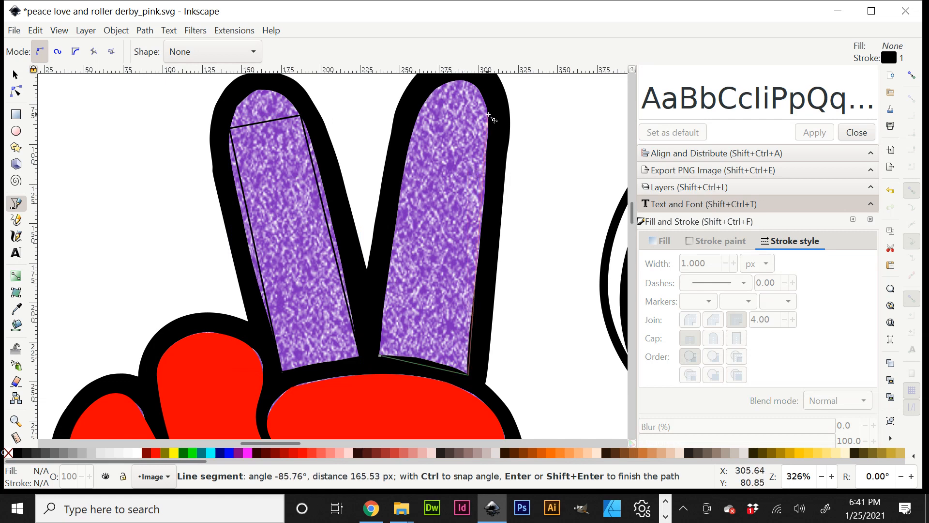
{"action": "left_click", "coordinate": [489, 114]}
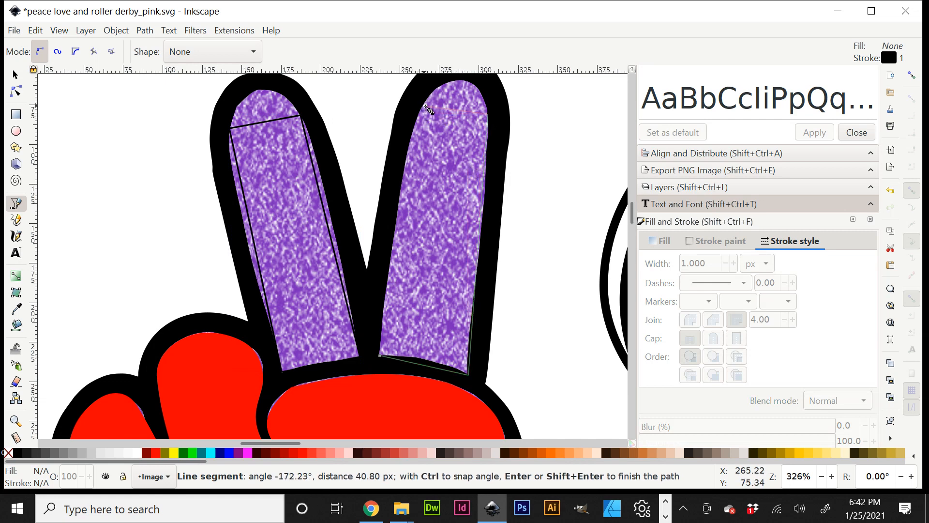
{"action": "left_click", "coordinate": [424, 105]}
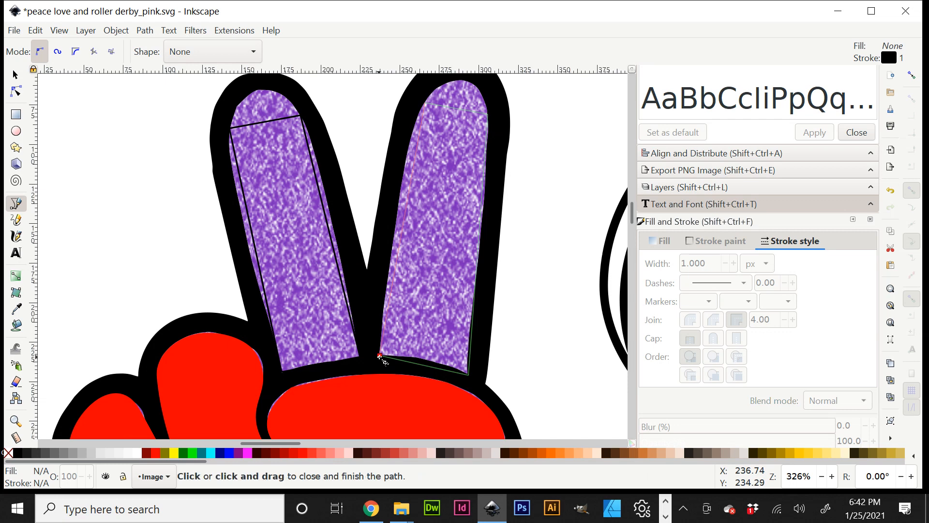
{"action": "left_click", "coordinate": [380, 356]}
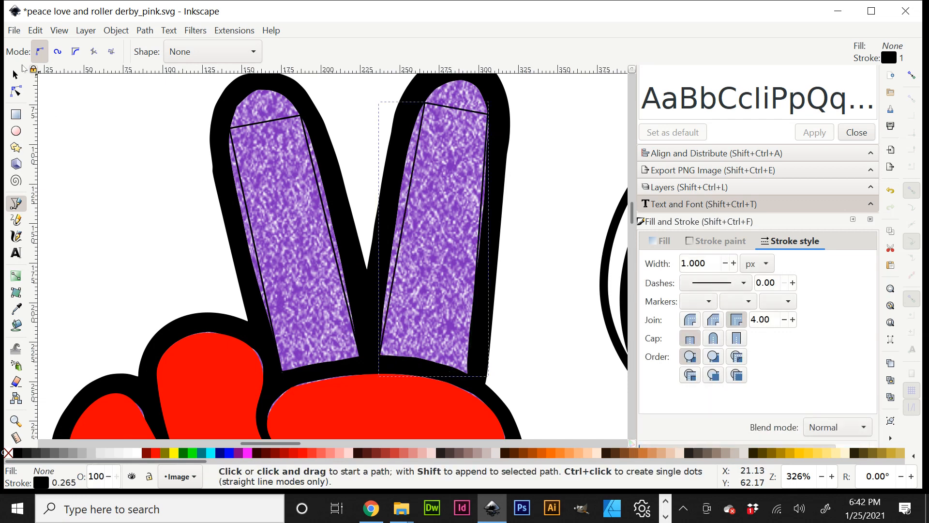
Fill both four-sided raised-finger shapes with red and remove their strokes
{"action": "key", "text": "s"}
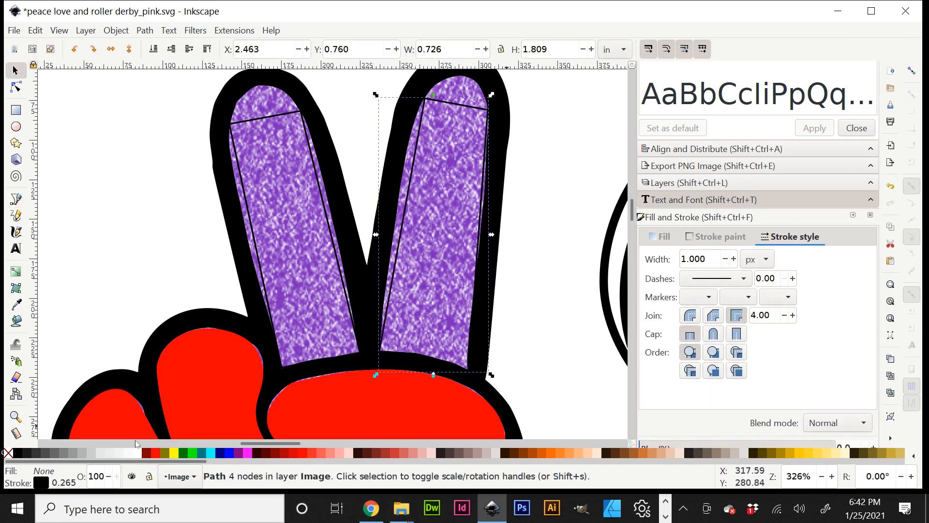
{"action": "left_click", "coordinate": [153, 454]}
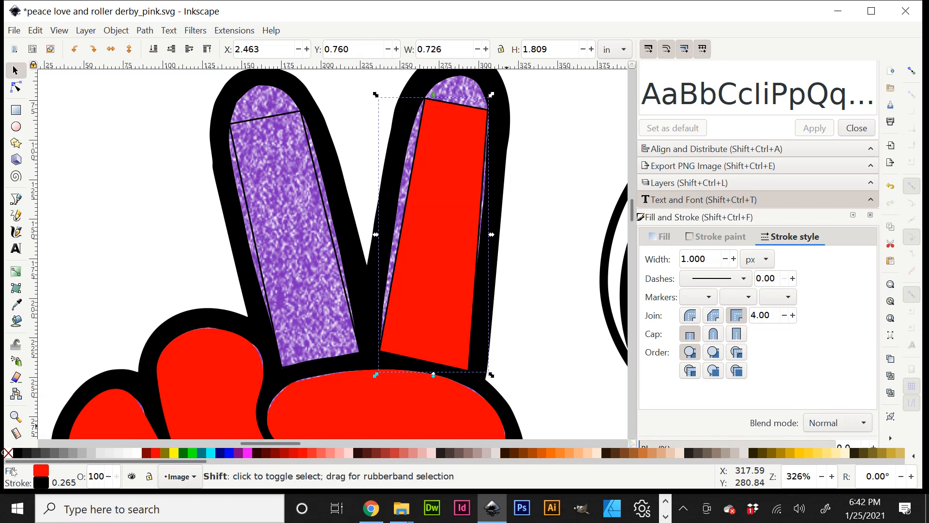
{"action": "left_click", "coordinate": [8, 453], "text": "shift"}
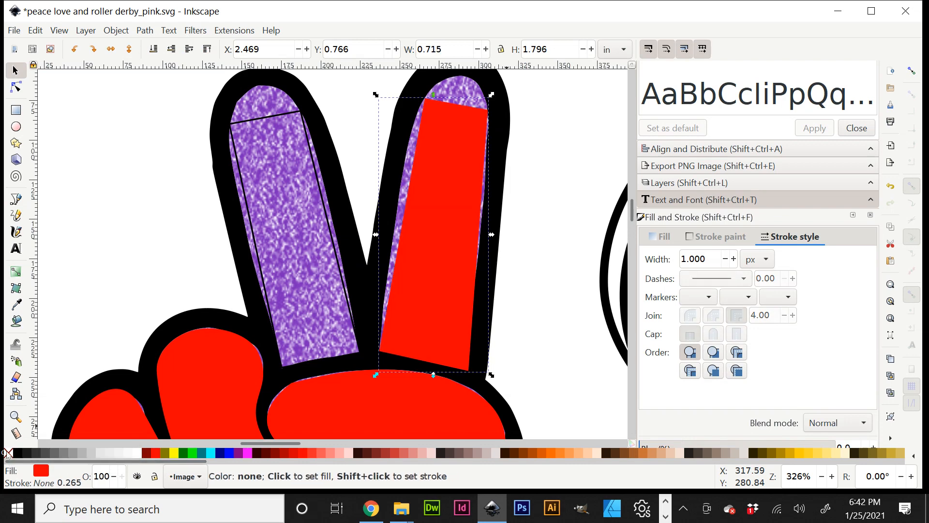
{"action": "left_click", "coordinate": [300, 276]}
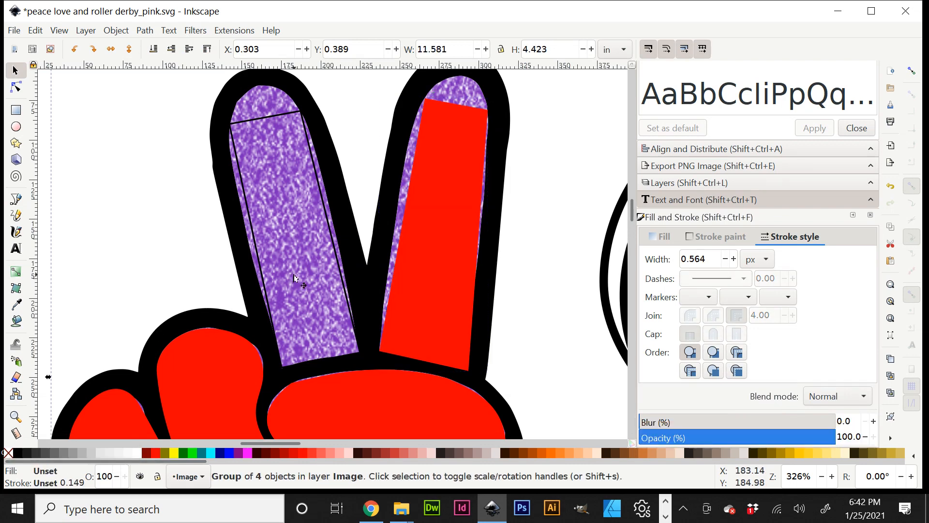
{"action": "left_click", "coordinate": [269, 299]}
{"action": "left_click", "coordinate": [153, 454]}
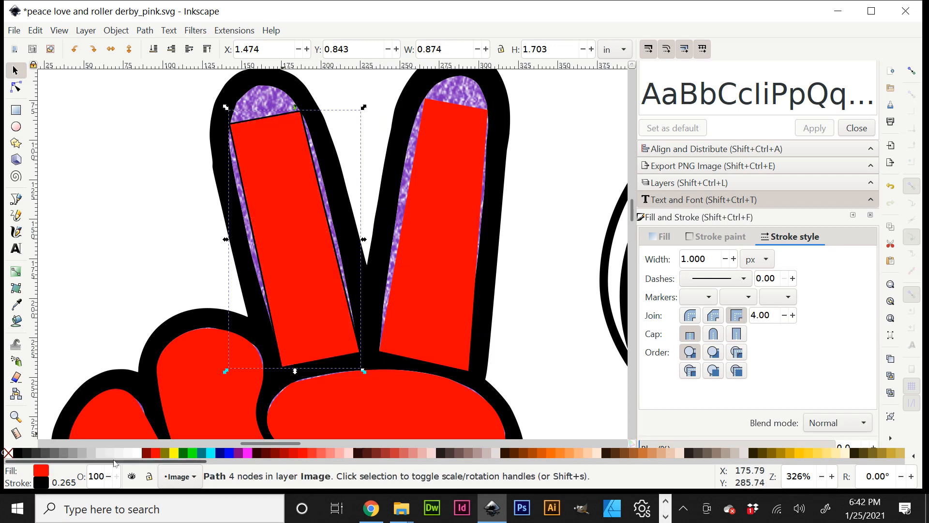
{"action": "left_click", "coordinate": [7, 453], "text": "shift"}
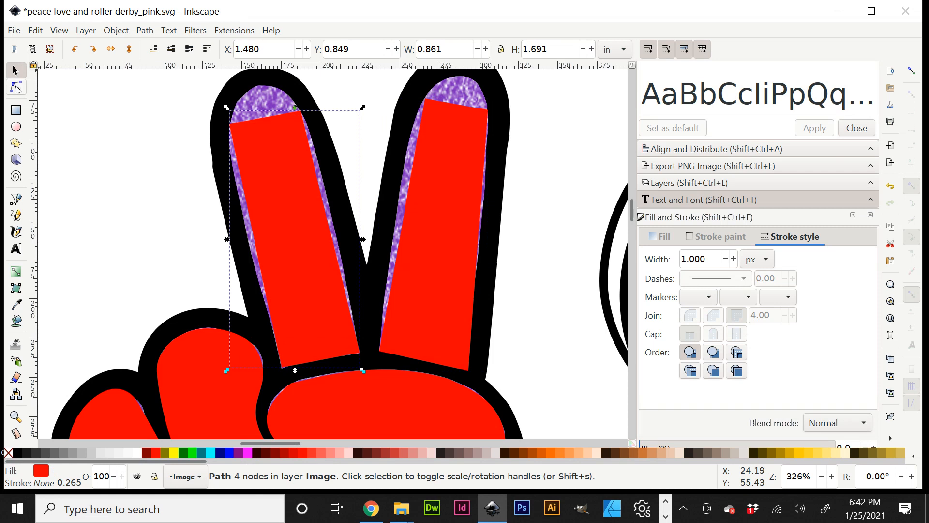
Auto-smooth the left raised finger's two top nodes and reshape its tip, sides and base edge to fit inside the black outline
{"action": "left_click", "coordinate": [16, 87]}
{"action": "left_click_drag", "start_coordinate": [180, 150], "coordinate": [327, 98]}
{"action": "left_click", "coordinate": [214, 50]}
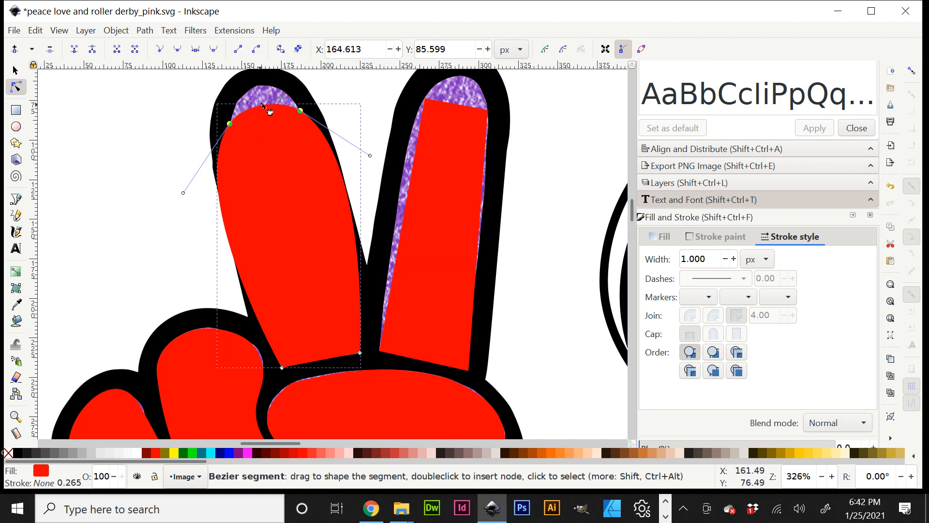
{"action": "left_click_drag", "start_coordinate": [264, 106], "coordinate": [269, 93]}
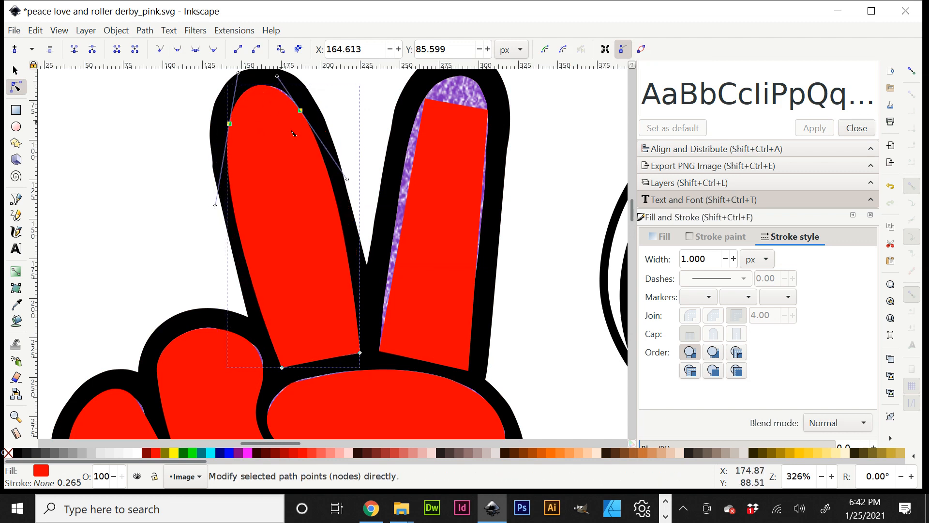
{"action": "left_click_drag", "start_coordinate": [347, 179], "coordinate": [334, 186]}
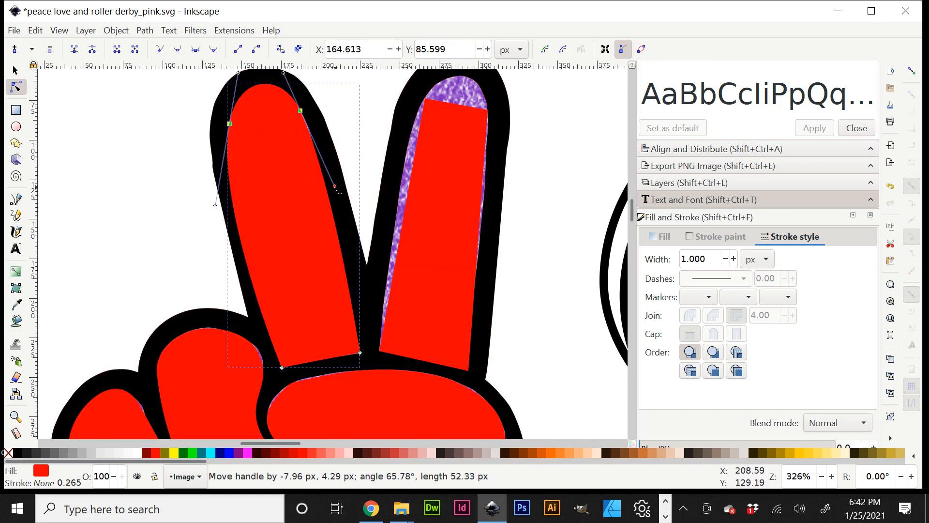
{"action": "key", "text": "Escape"}
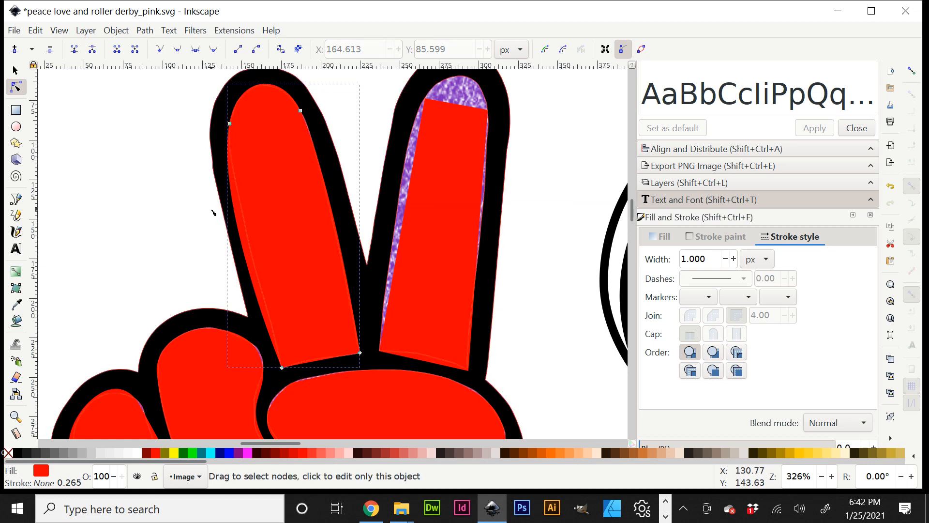
{"action": "left_click", "coordinate": [230, 124]}
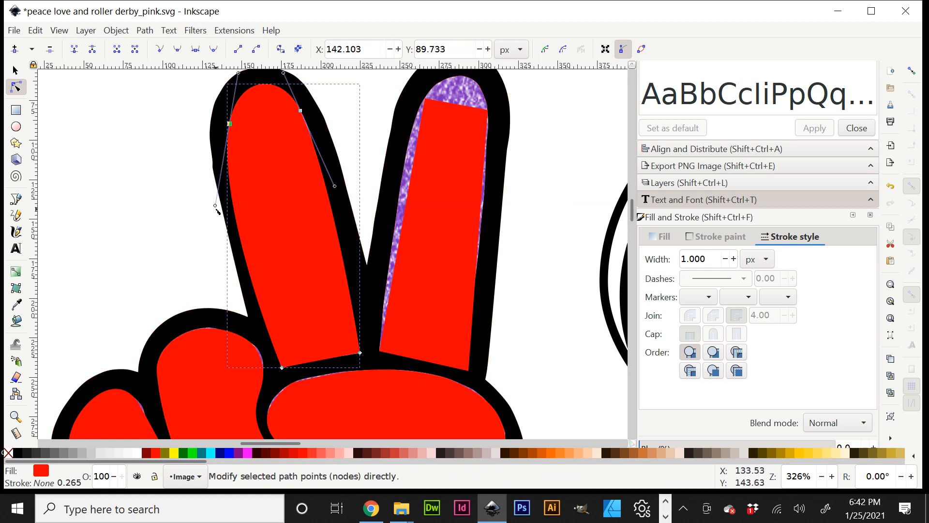
{"action": "left_click_drag", "start_coordinate": [216, 209], "coordinate": [234, 209]}
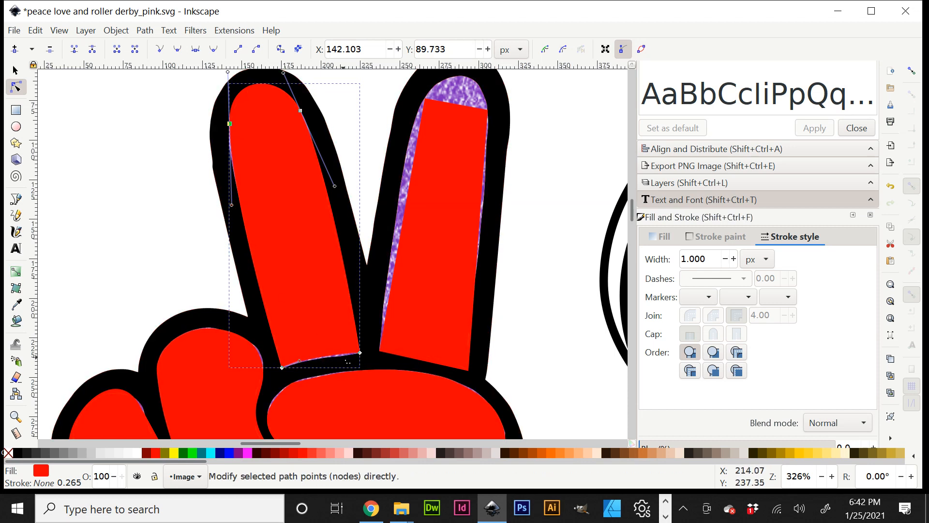
Auto-smooth the right raised finger's two top nodes and pull its top edge up to cover the purple fingertip
{"action": "left_click", "coordinate": [409, 164]}
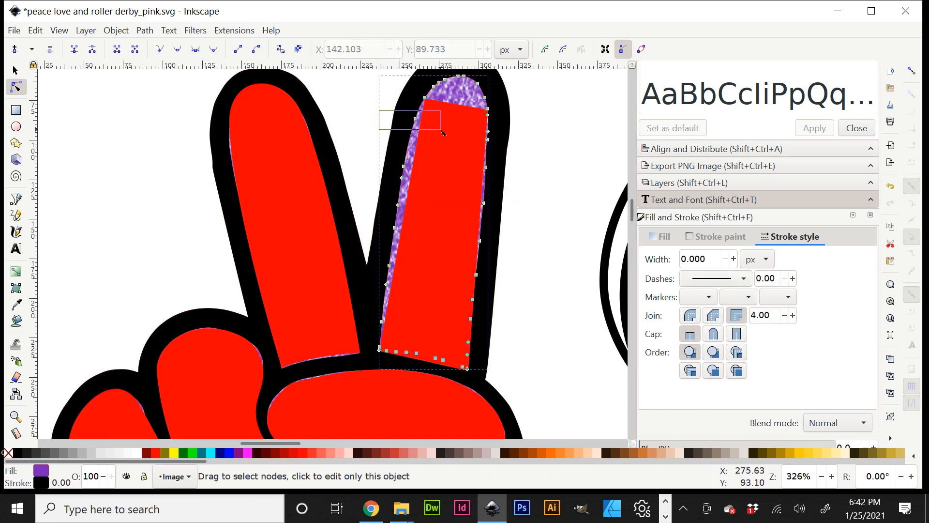
{"action": "left_click", "coordinate": [438, 234]}
{"action": "scroll", "coordinate": [502, 249], "scroll_direction": "up", "scroll_amount": 4}
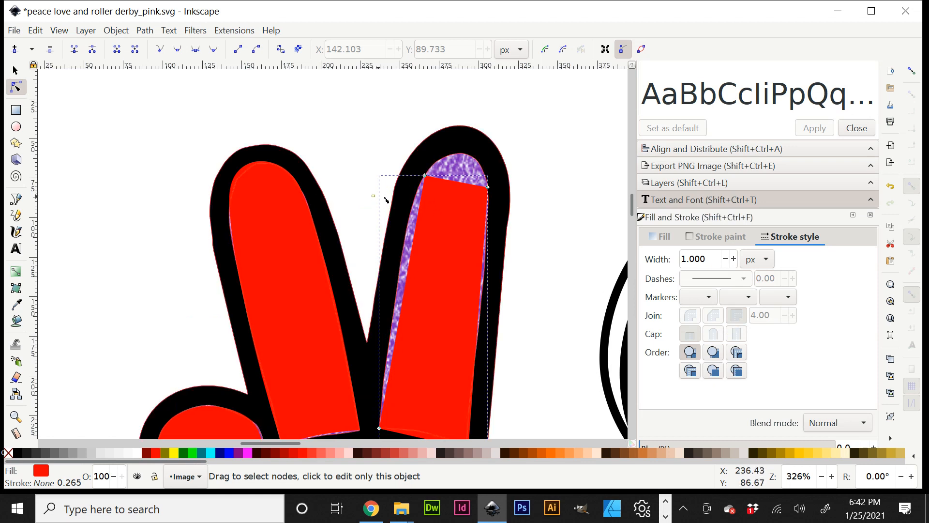
{"action": "left_click_drag", "start_coordinate": [372, 196], "coordinate": [545, 169]}
{"action": "left_click", "coordinate": [213, 49]}
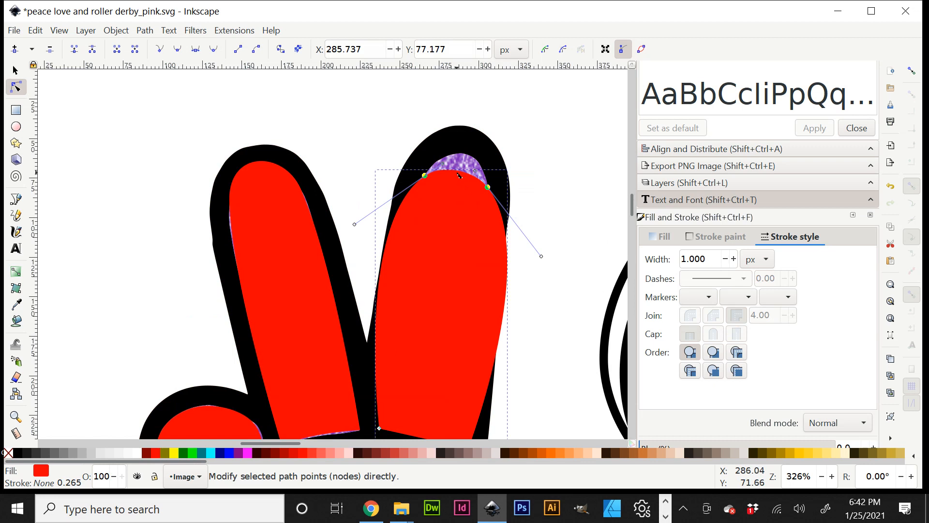
{"action": "left_click", "coordinate": [459, 168]}
{"action": "left_click_drag", "start_coordinate": [474, 183], "coordinate": [471, 163]}
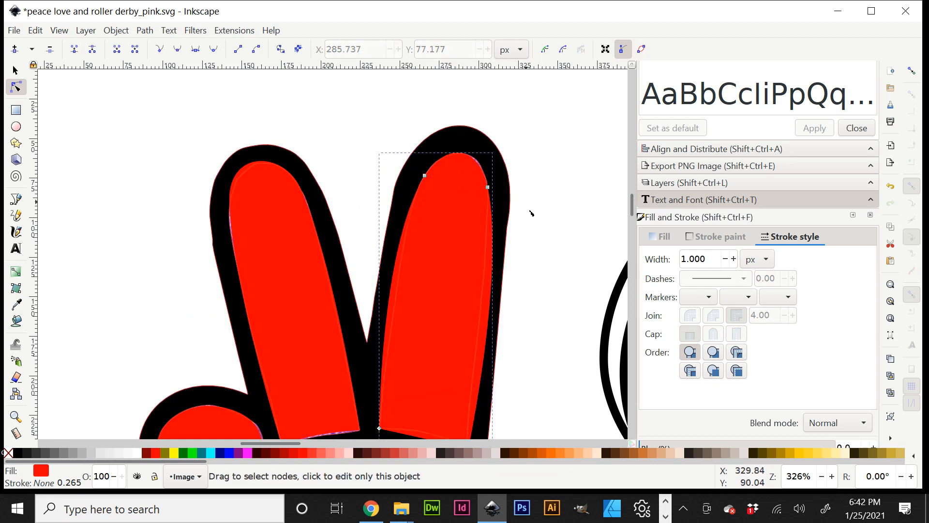
Adjust the right raised finger's top node handles to fit its sides to the outline, and curve its straight base edge upward
{"action": "scroll", "coordinate": [530, 209], "scroll_direction": "down", "scroll_amount": 2}
{"action": "left_click", "coordinate": [488, 148]}
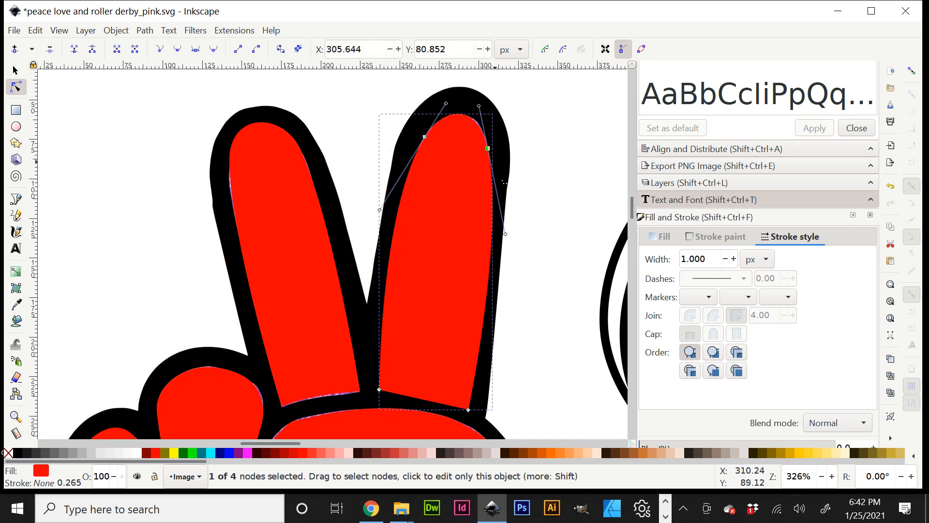
{"action": "left_click_drag", "start_coordinate": [506, 234], "coordinate": [488, 245]}
{"action": "left_click_drag", "start_coordinate": [380, 212], "coordinate": [397, 224]}
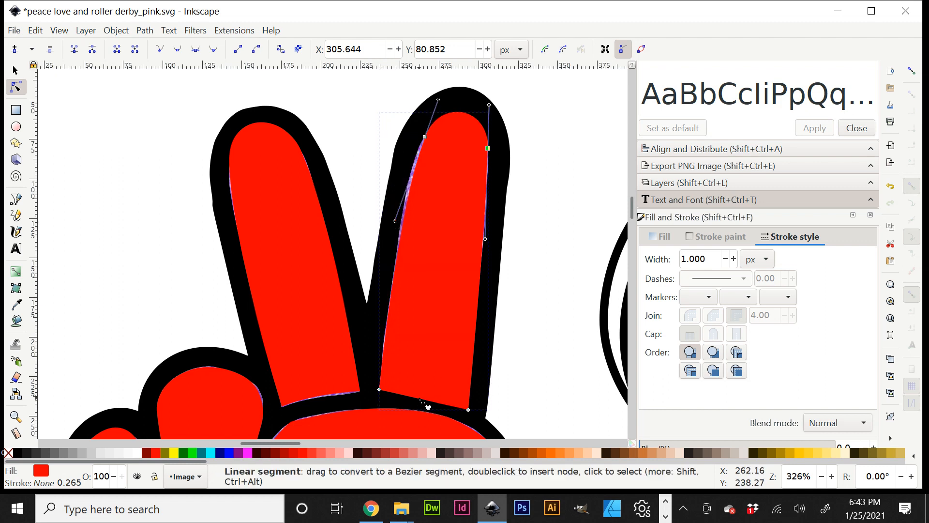
{"action": "left_click_drag", "start_coordinate": [428, 406], "coordinate": [436, 401]}
Unite the two red raised-finger shapes into one path
{"action": "scroll", "coordinate": [533, 338], "scroll_direction": "down", "scroll_amount": 5}
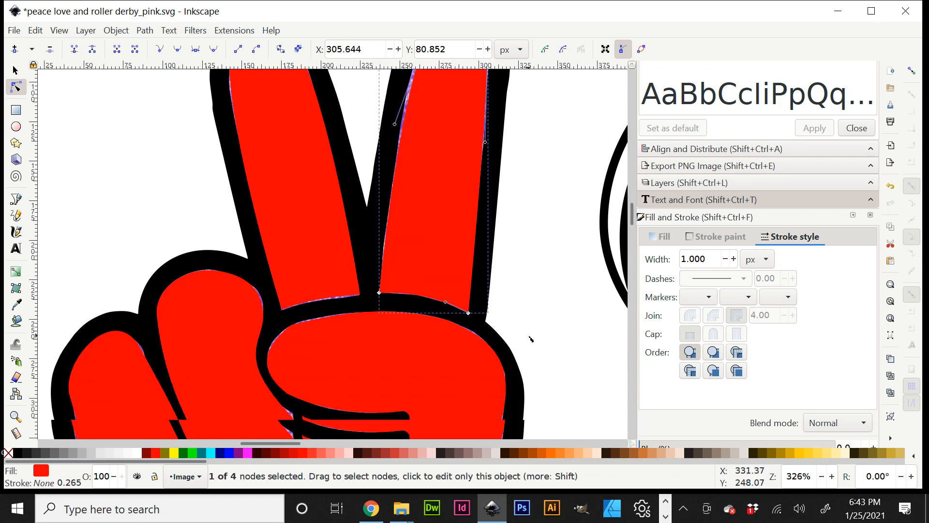
{"action": "left_click", "coordinate": [16, 71]}
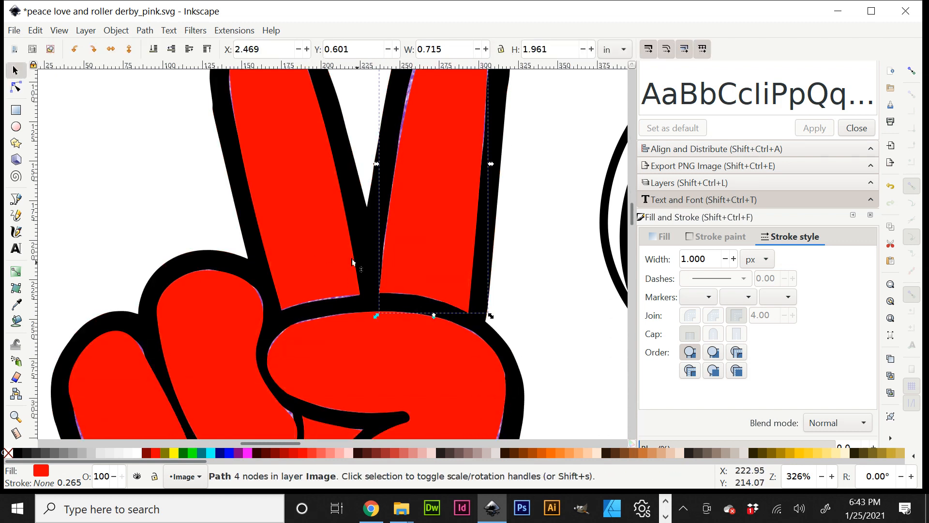
{"action": "left_click", "coordinate": [304, 247], "text": "shift"}
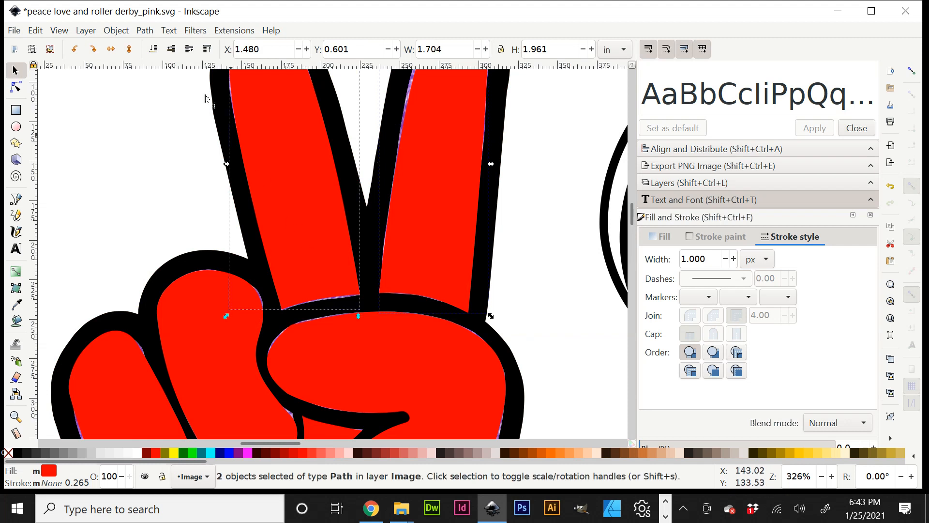
{"action": "left_click", "coordinate": [146, 30]}
{"action": "left_click", "coordinate": [160, 95]}
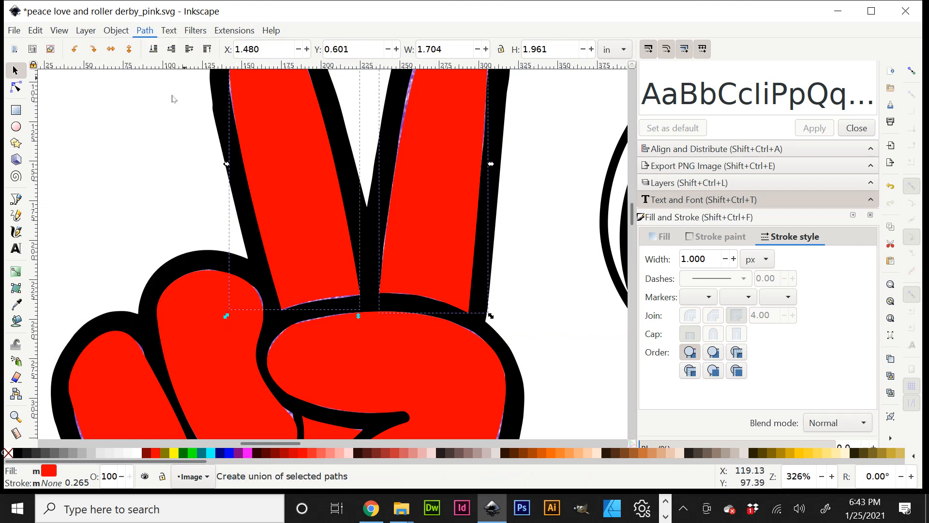
Unite the red raised-finger shapes with the red palm and folded-finger shapes into one path
{"action": "key", "text": "shift"}
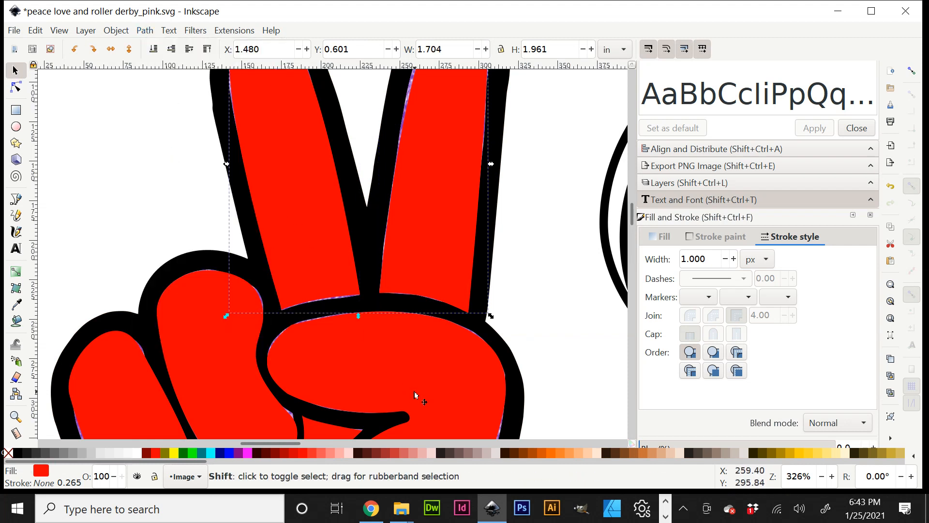
{"action": "left_click", "coordinate": [415, 395], "text": "shift"}
{"action": "left_click", "coordinate": [145, 31]}
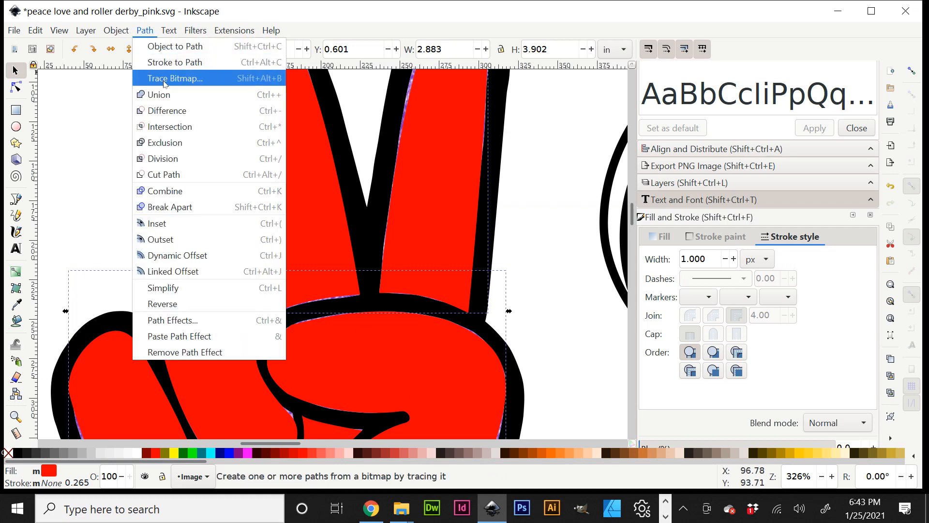
{"action": "left_click", "coordinate": [155, 95]}
{"action": "scroll", "coordinate": [361, 260], "scroll_direction": "down", "scroll_amount": 1}
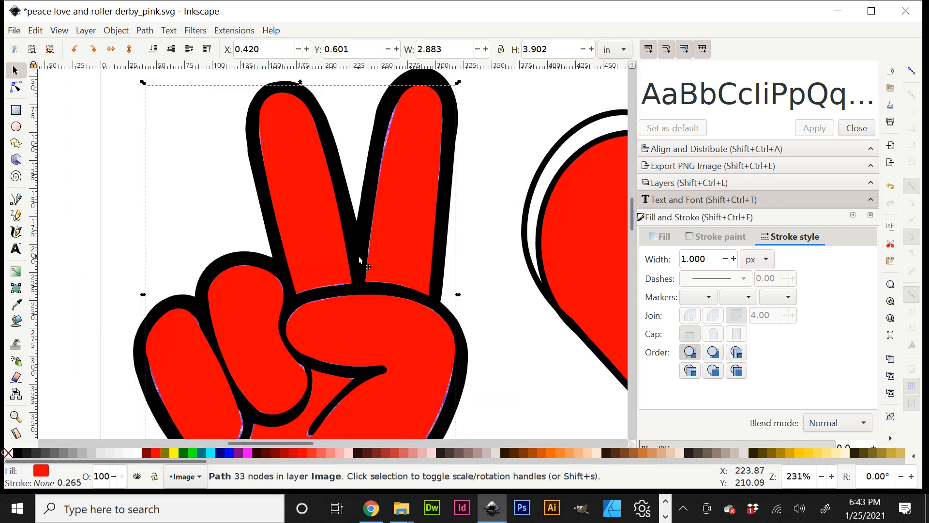
Move the united red inner hand shape off the glitter hand and place it beside the solid red hand silhouette
{"action": "scroll", "coordinate": [361, 260], "scroll_direction": "down", "scroll_amount": 3}
{"action": "left_click_drag", "start_coordinate": [342, 318], "coordinate": [169, 313]}
{"action": "scroll", "coordinate": [210, 300], "scroll_direction": "down", "scroll_amount": 8}
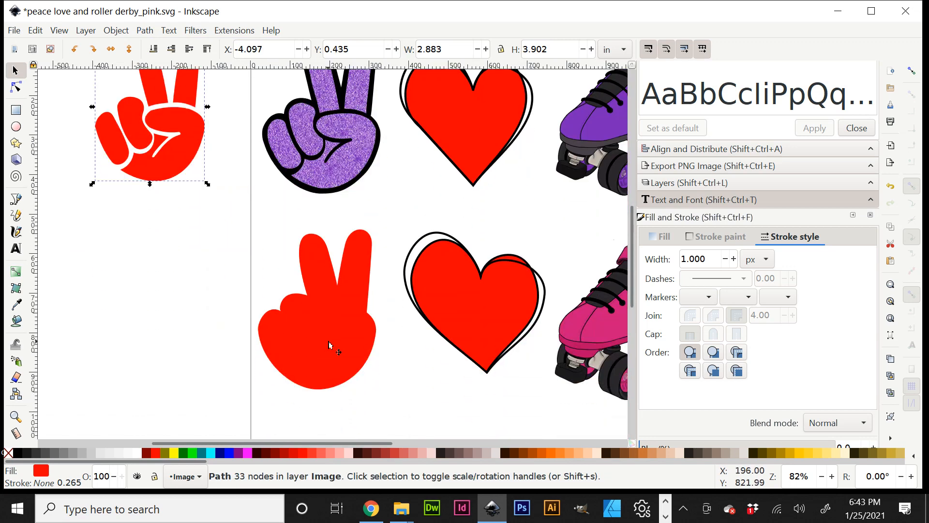
{"action": "left_click_drag", "start_coordinate": [184, 165], "coordinate": [207, 283]}
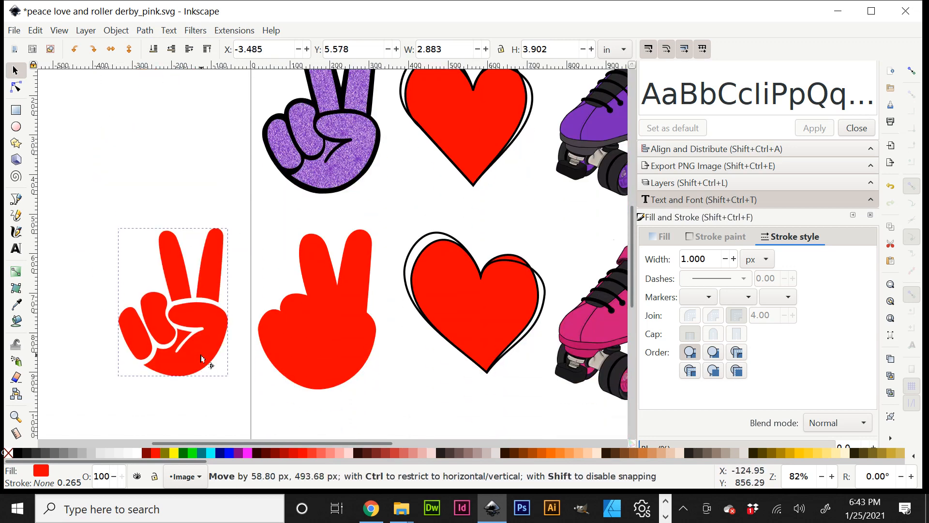
Fill the hand silhouette black and place the red inner hand shape over it, leaving an even black outline
{"action": "left_click", "coordinate": [325, 344]}
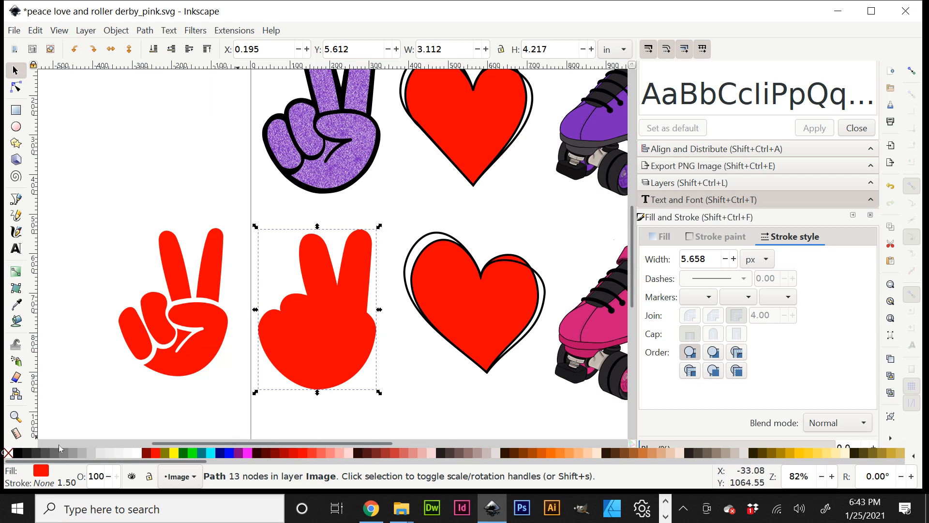
{"action": "left_click", "coordinate": [18, 453]}
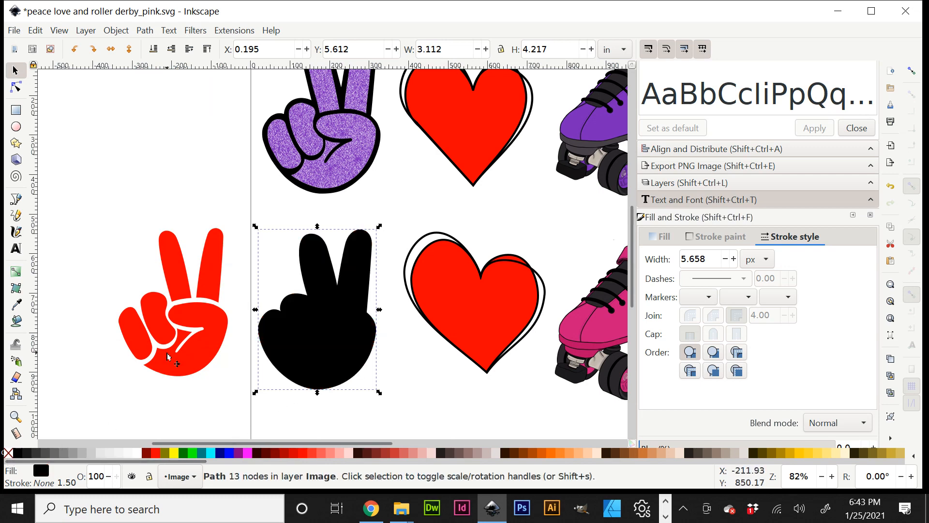
{"action": "left_click_drag", "start_coordinate": [168, 357], "coordinate": [313, 374]}
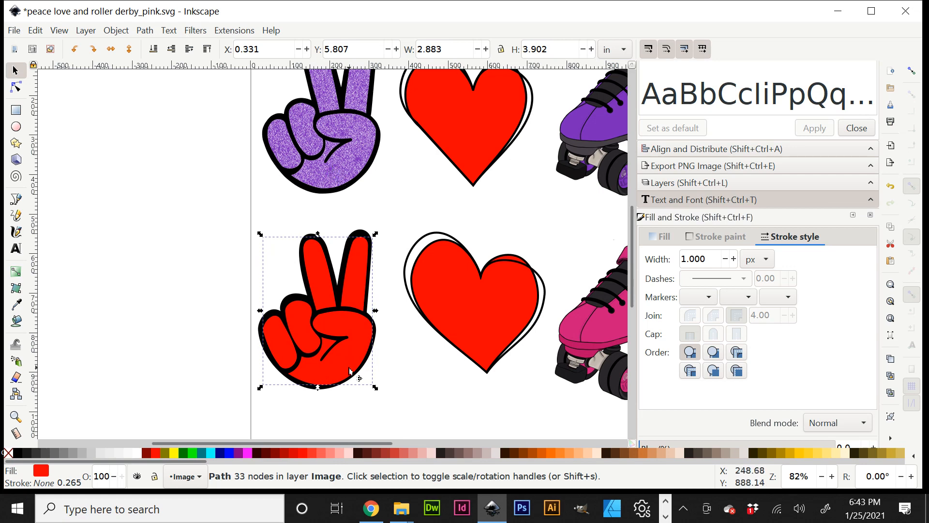
{"action": "left_click_drag", "start_coordinate": [350, 370], "coordinate": [350, 370]}
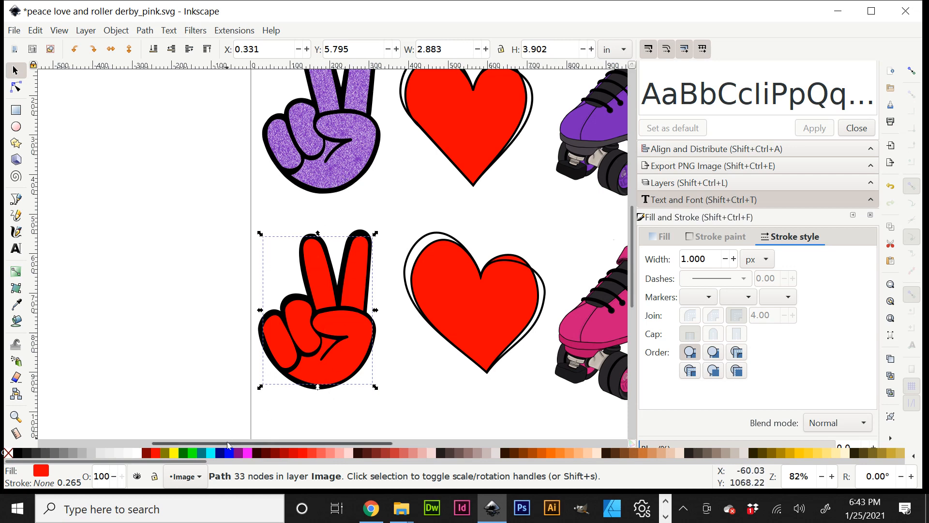
Fill the inner hand shape with the purple sampled from the upper roller skate
{"action": "left_click", "coordinate": [16, 304]}
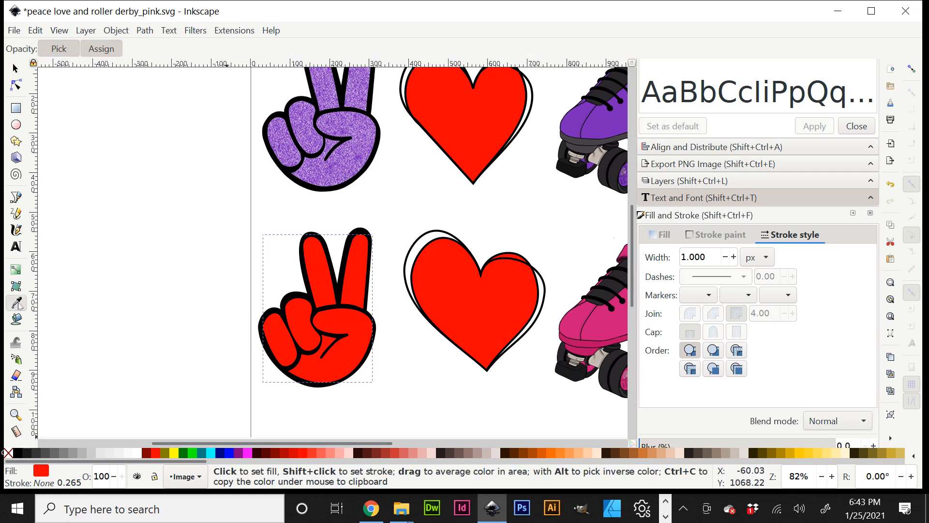
{"action": "left_click_drag", "start_coordinate": [602, 126], "coordinate": [602, 127]}
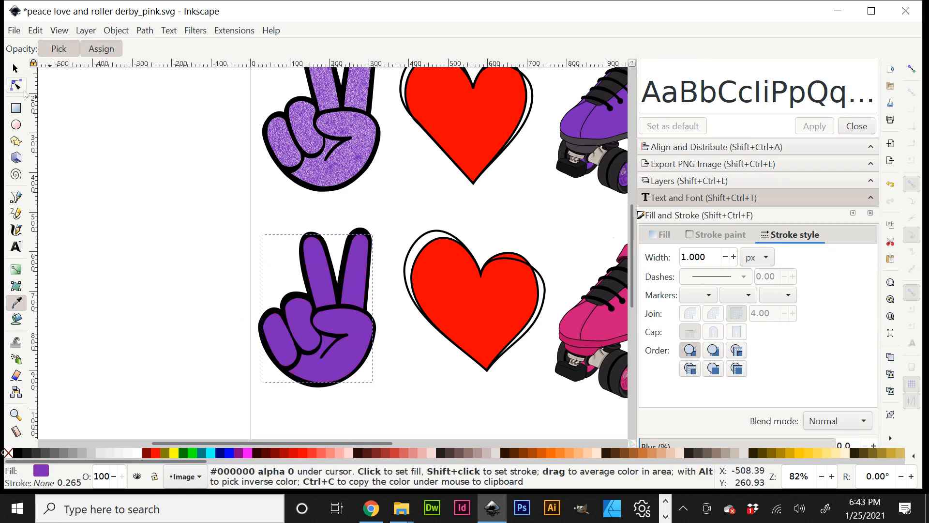
Pull the purple palm's lower right edge slightly inward to even out the black outline around it
{"action": "key", "text": "plus"}
{"action": "scroll", "coordinate": [349, 338], "scroll_direction": "down", "scroll_amount": 3}
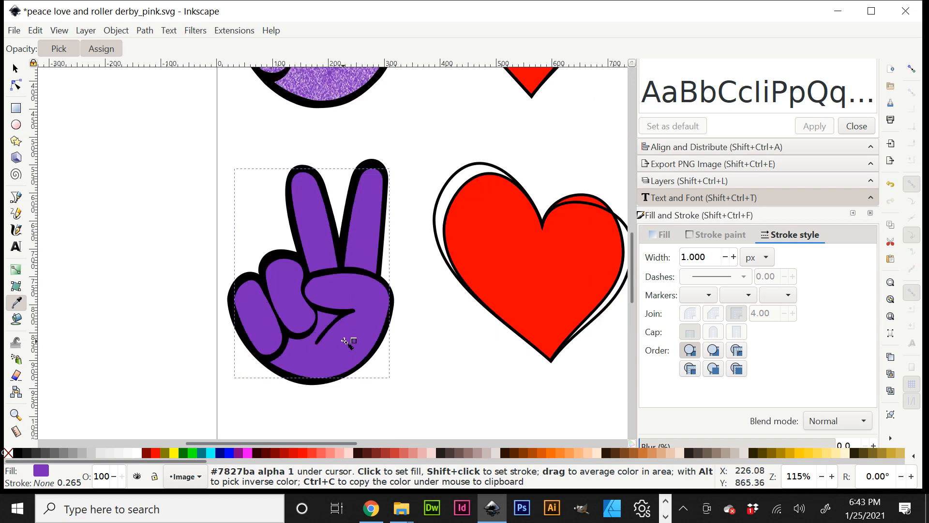
{"action": "left_click", "coordinate": [17, 85]}
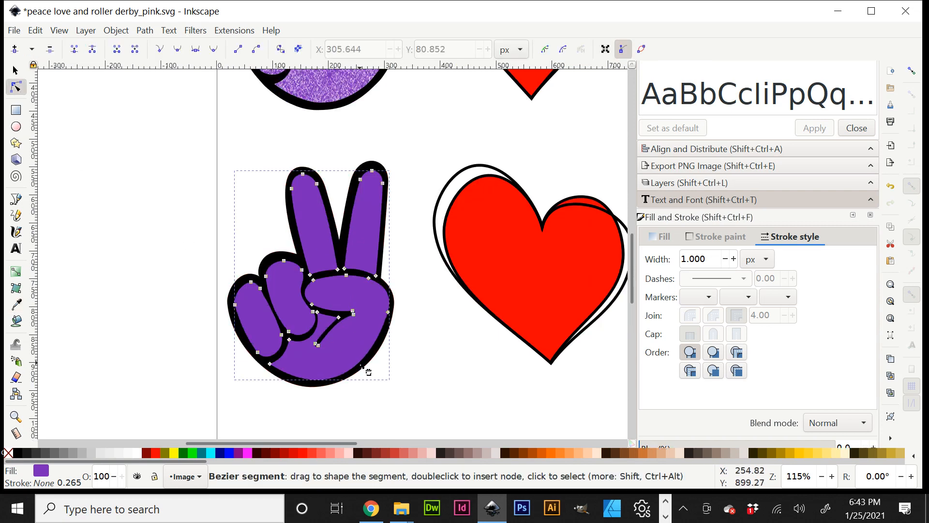
{"action": "left_click_drag", "start_coordinate": [359, 365], "coordinate": [362, 362]}
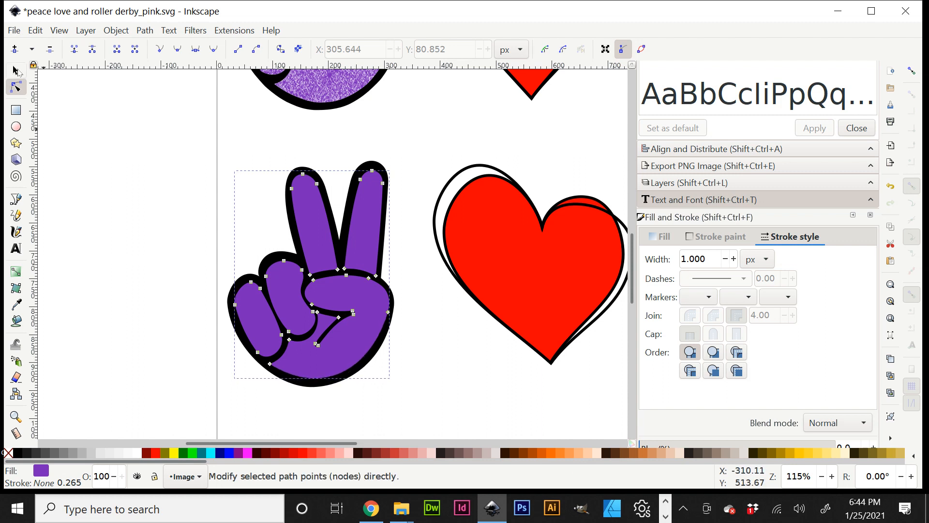
{"action": "left_click", "coordinate": [16, 71]}
{"action": "scroll", "coordinate": [420, 353], "scroll_direction": "up", "scroll_amount": 2}
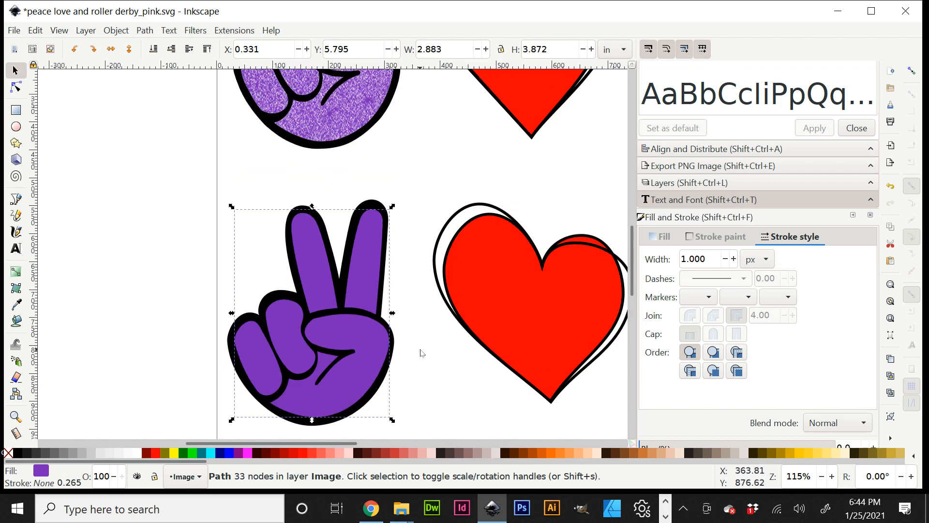
{"action": "scroll", "coordinate": [421, 353], "scroll_direction": "down", "scroll_amount": 2}
Start importing an image and browse the Desktop folders for the file
{"action": "left_click", "coordinate": [14, 31]}
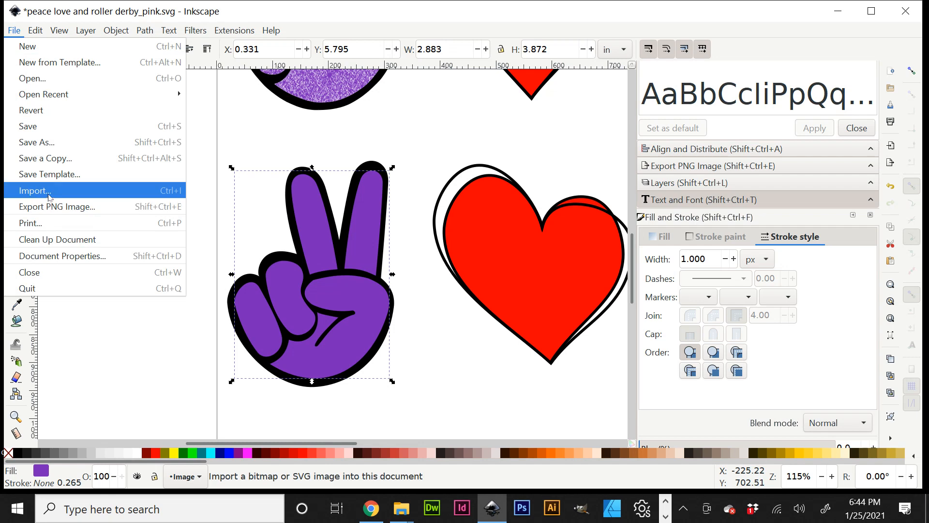
{"action": "left_click", "coordinate": [48, 196]}
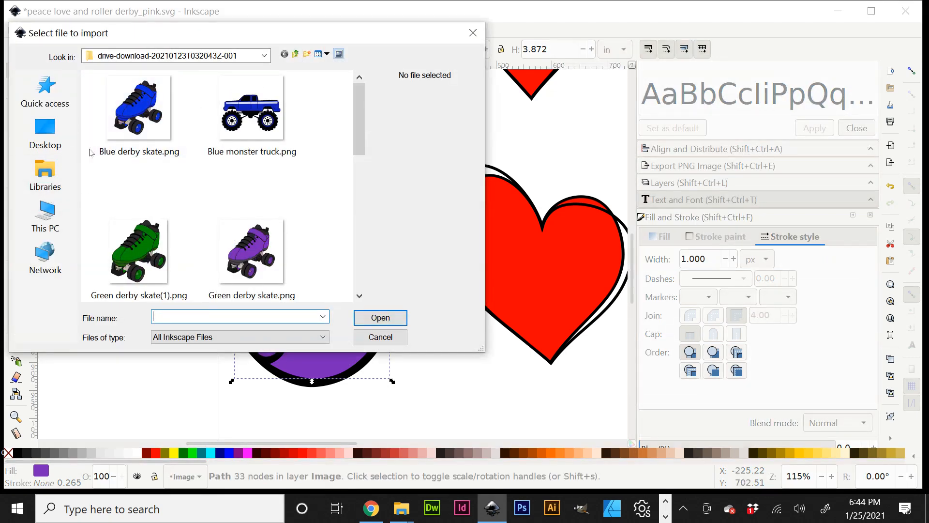
{"action": "left_click", "coordinate": [45, 133]}
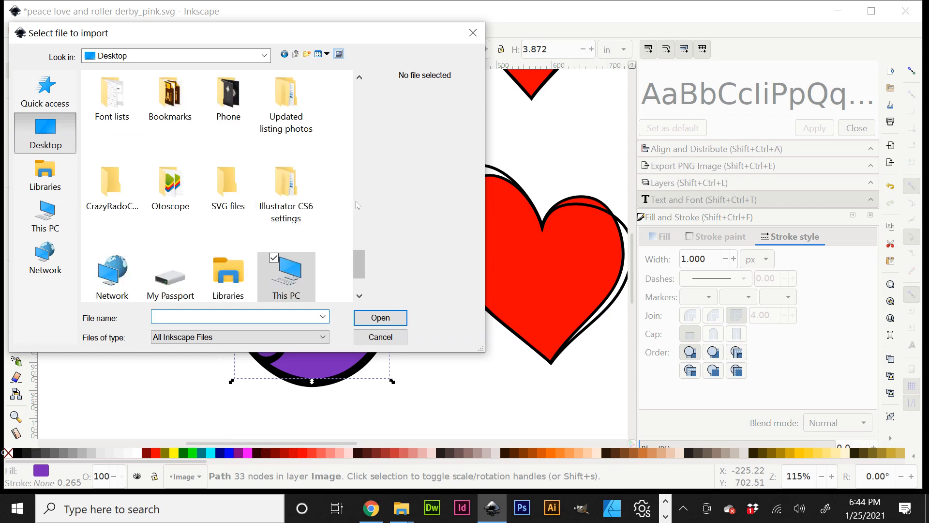
{"action": "scroll", "coordinate": [230, 219], "scroll_direction": "up", "scroll_amount": 10}
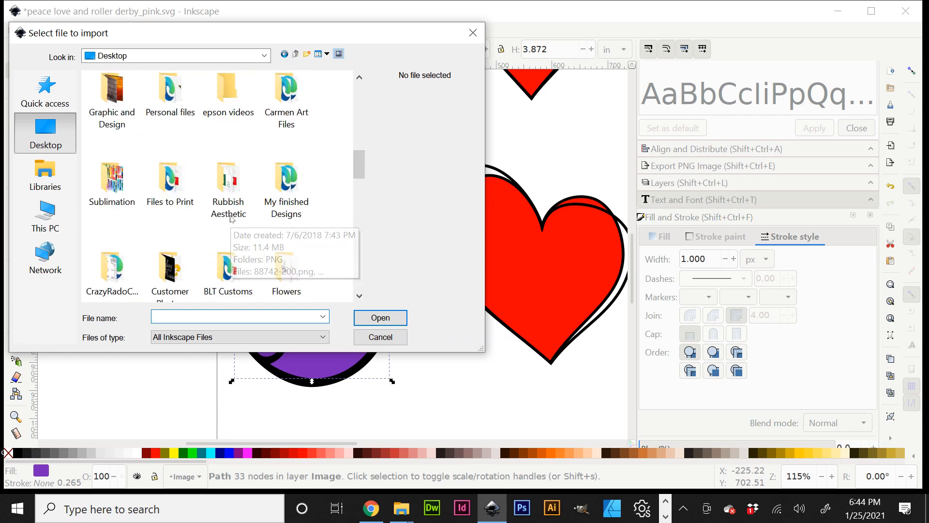
Import gold glitter_1.jpg from the Glitters folder inside Graphic and Design > Textures, accepting the JPEG import options
{"action": "scroll", "coordinate": [231, 219], "scroll_direction": "up", "scroll_amount": 3}
{"action": "scroll", "coordinate": [230, 219], "scroll_direction": "down", "scroll_amount": 3}
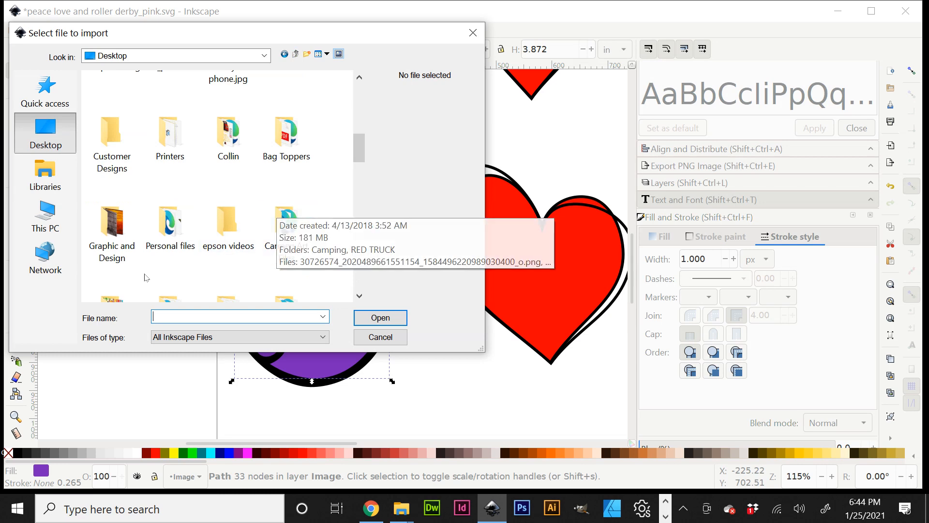
{"action": "double_click", "coordinate": [111, 225]}
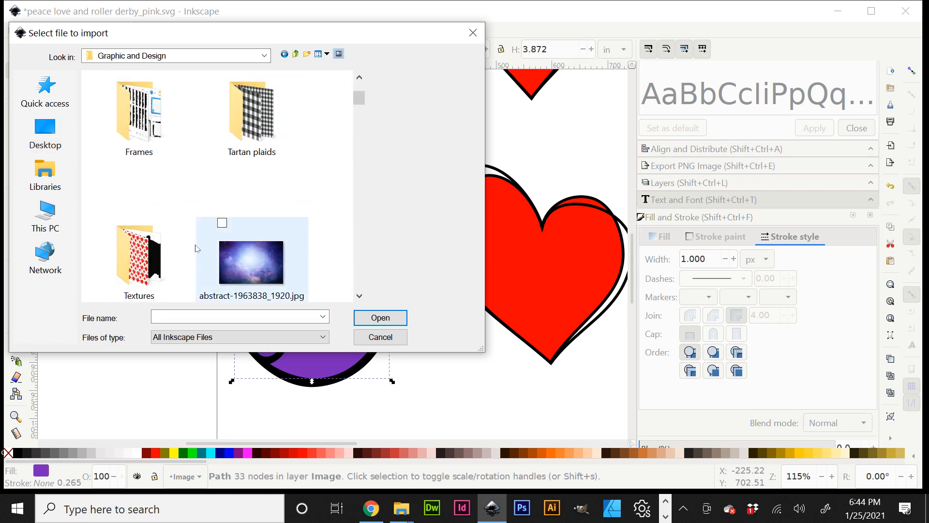
{"action": "double_click", "coordinate": [148, 267]}
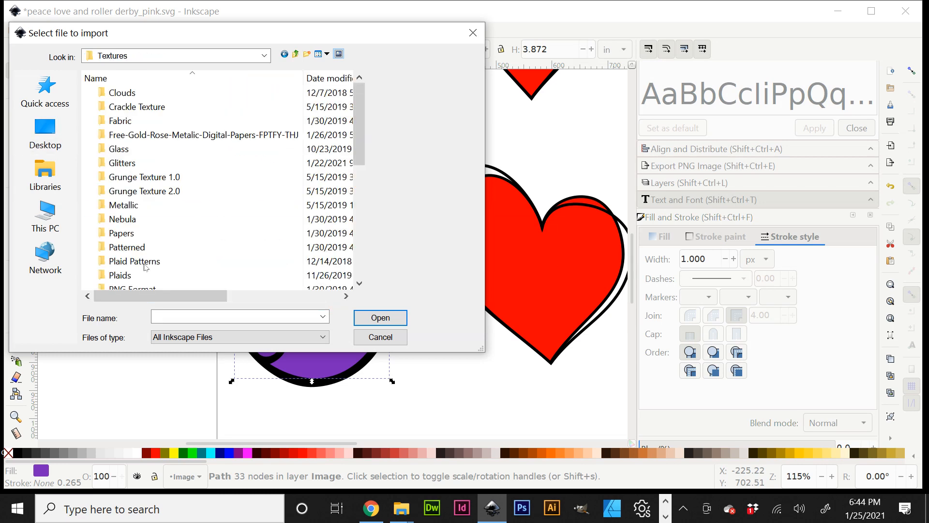
{"action": "double_click", "coordinate": [117, 164]}
{"action": "scroll", "coordinate": [292, 174], "scroll_direction": "down", "scroll_amount": 1}
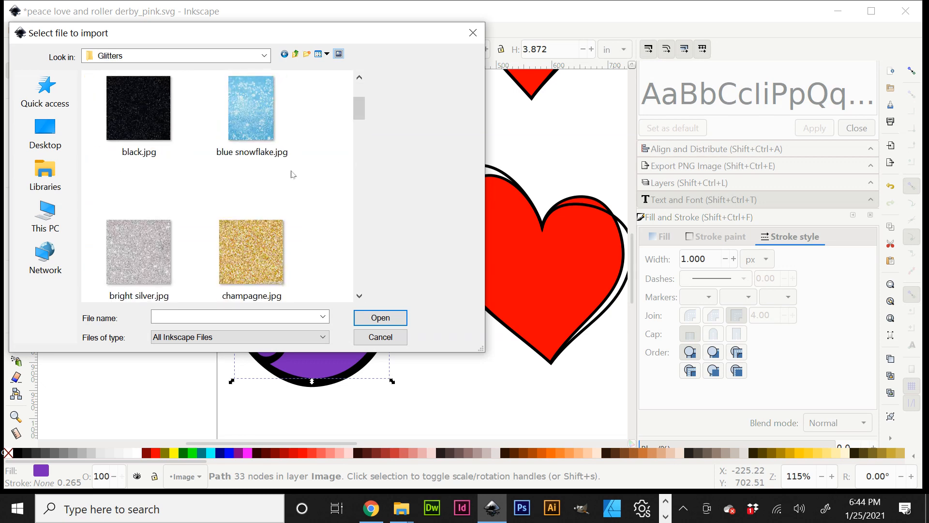
{"action": "scroll", "coordinate": [292, 174], "scroll_direction": "down", "scroll_amount": 1}
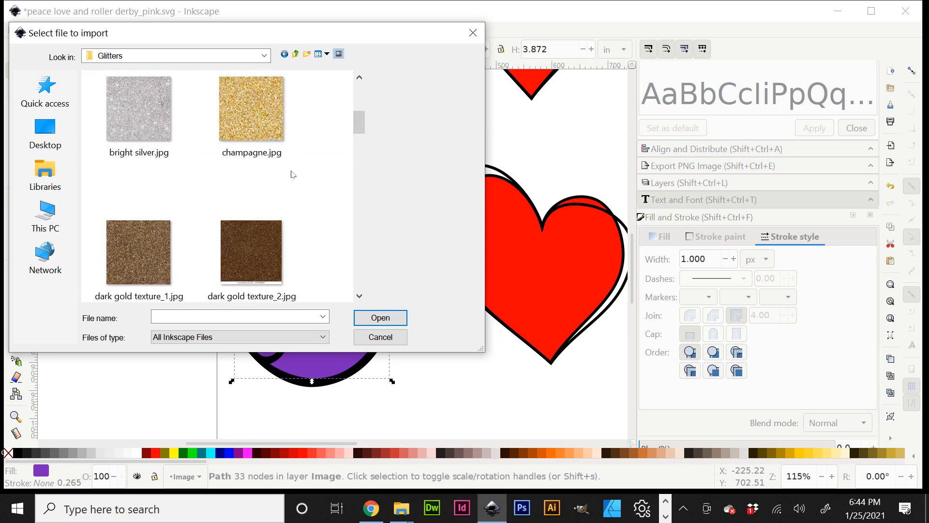
{"action": "scroll", "coordinate": [292, 175], "scroll_direction": "down", "scroll_amount": 1}
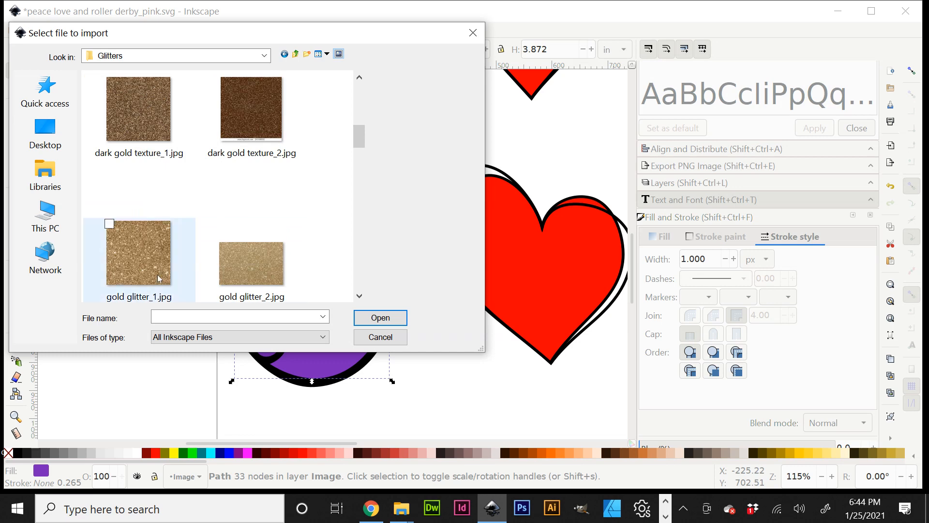
{"action": "left_click", "coordinate": [141, 264]}
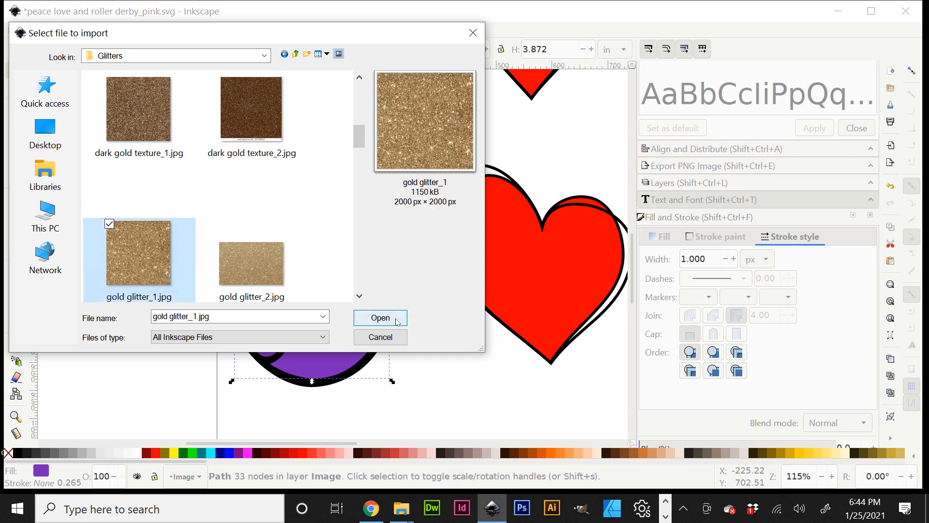
{"action": "left_click", "coordinate": [380, 318]}
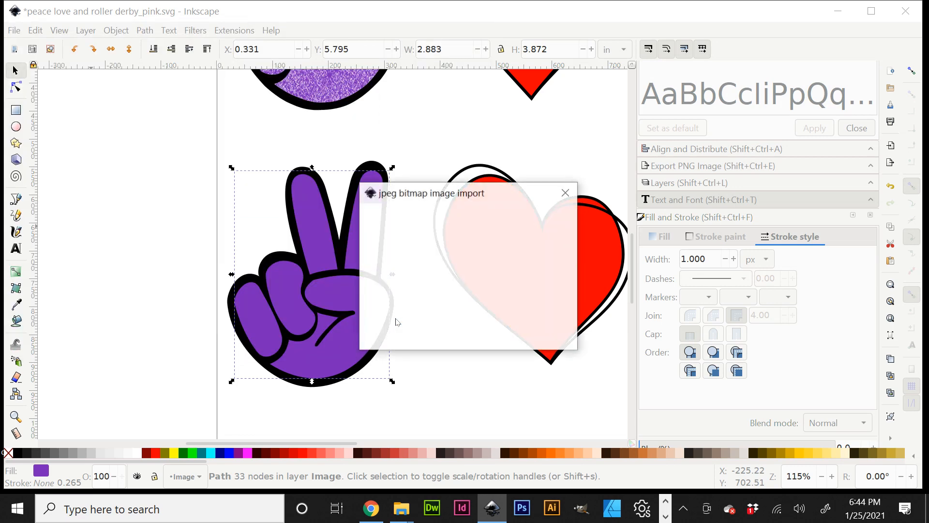
{"action": "left_click", "coordinate": [555, 341]}
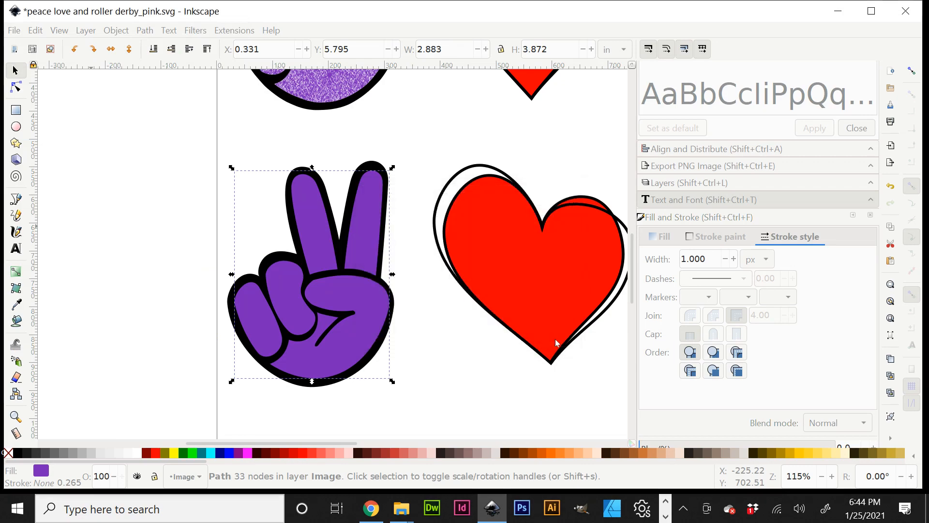
Lower the gold glitter image behind the artwork and narrow it to about 3.33 in wide around the lower peace hand
{"action": "left_click_drag", "start_coordinate": [478, 343], "coordinate": [510, 329]}
{"action": "left_click", "coordinate": [159, 50]}
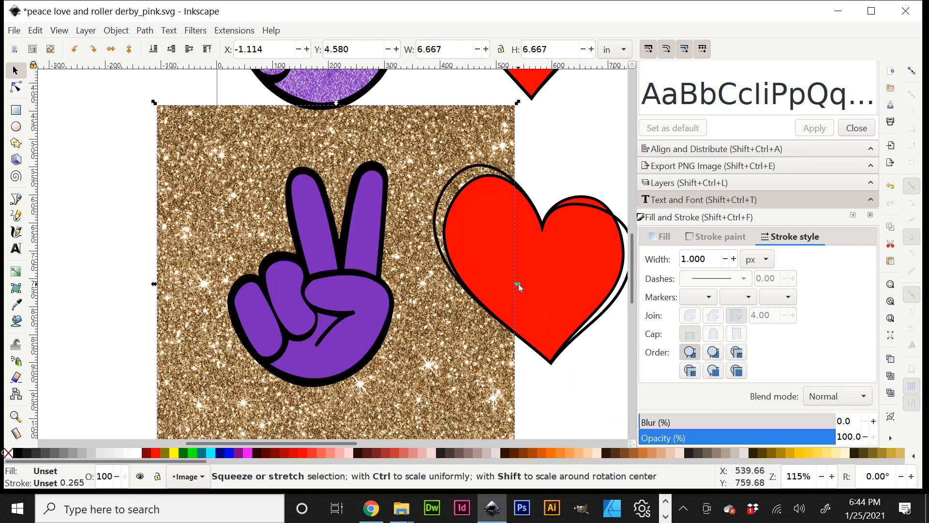
{"action": "left_click_drag", "start_coordinate": [517, 286], "coordinate": [403, 291]}
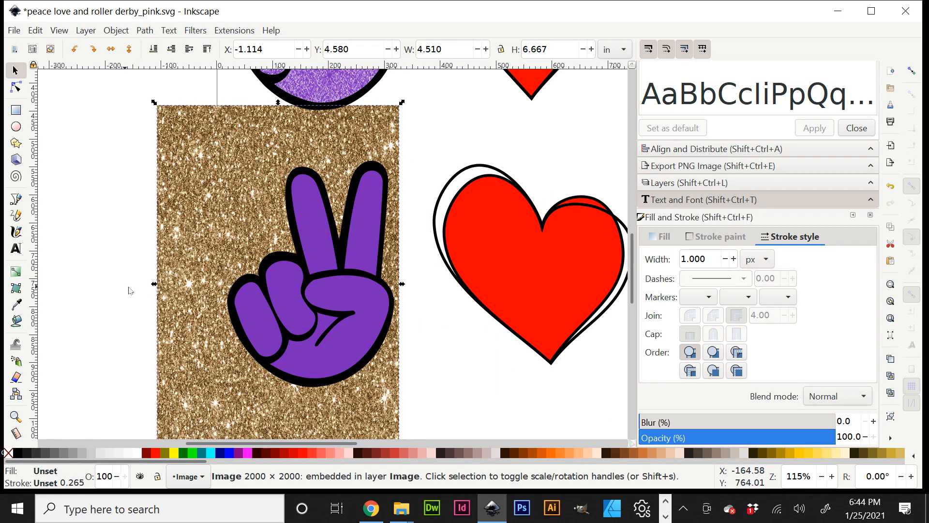
{"action": "left_click_drag", "start_coordinate": [153, 285], "coordinate": [217, 285]}
{"action": "left_click", "coordinate": [161, 292]}
Reduce the glitter image's height to about 4.24 in around the peace hand, and raise the image to the top
{"action": "left_click_drag", "start_coordinate": [312, 109], "coordinate": [318, 152]}
{"action": "scroll", "coordinate": [322, 166], "scroll_direction": "down", "scroll_amount": 5}
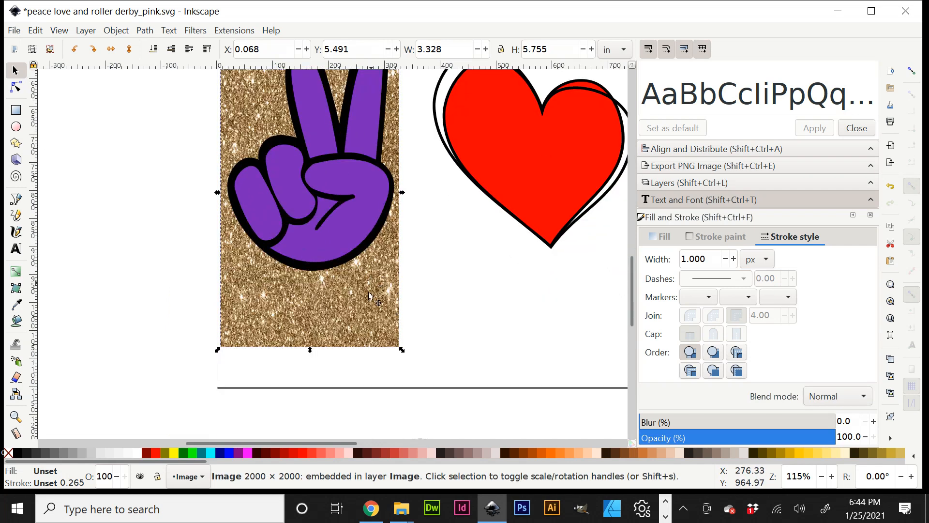
{"action": "left_click_drag", "start_coordinate": [311, 350], "coordinate": [310, 277]}
{"action": "scroll", "coordinate": [425, 327], "scroll_direction": "up", "scroll_amount": 3}
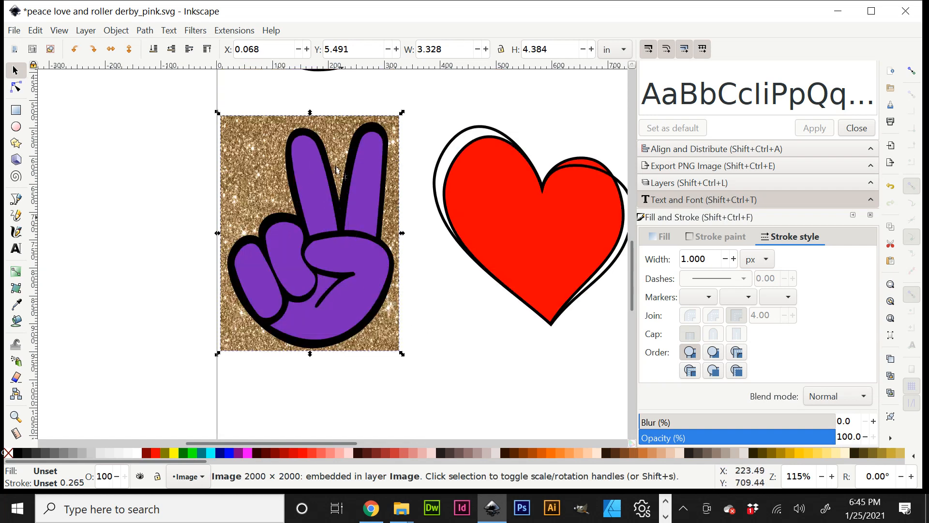
{"action": "left_click_drag", "start_coordinate": [310, 114], "coordinate": [310, 120]}
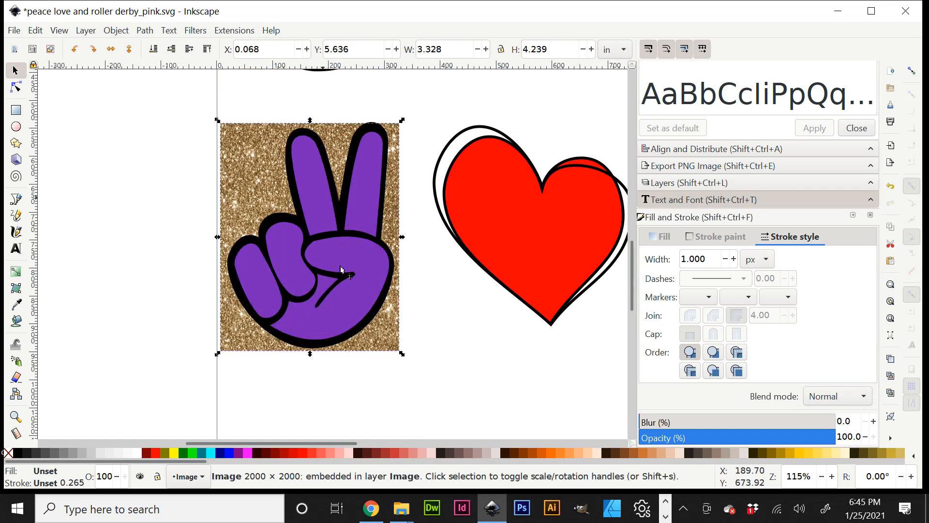
{"action": "left_click", "coordinate": [207, 52]}
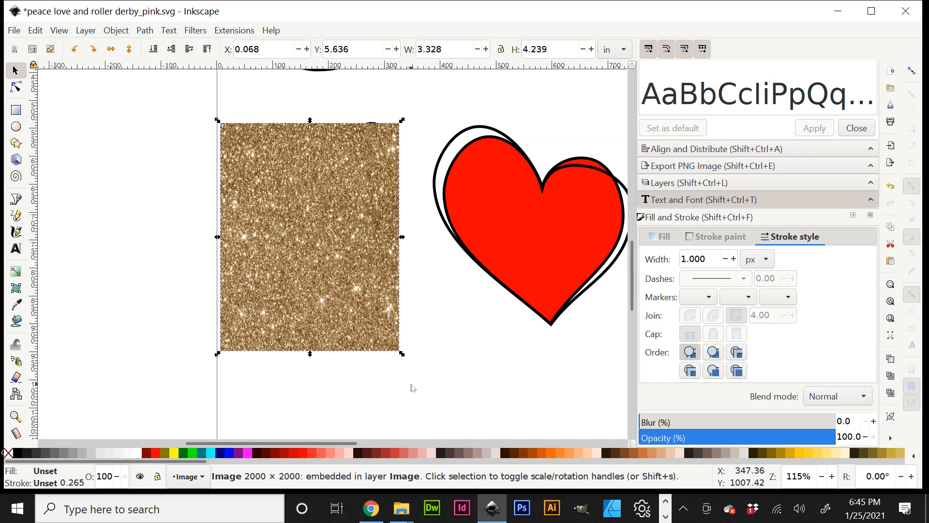
{"action": "left_click", "coordinate": [319, 266], "text": "alt"}
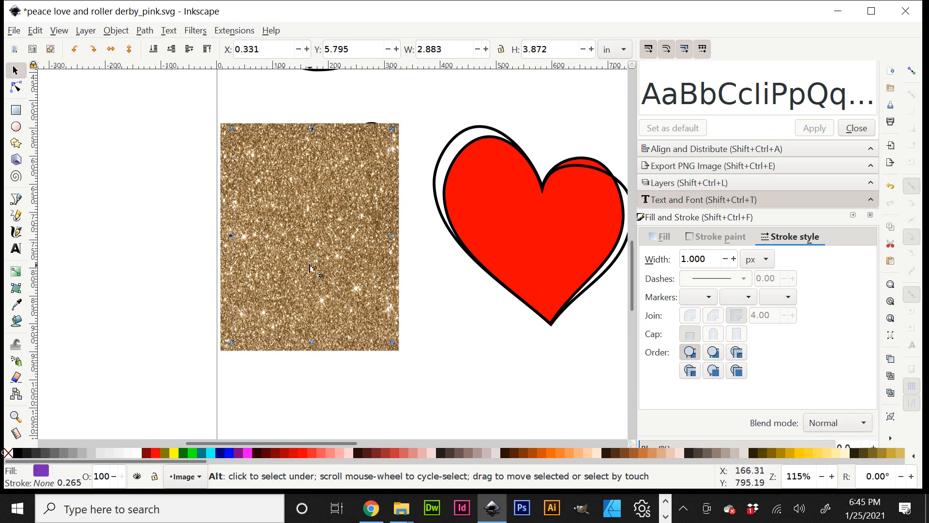
{"action": "left_click_drag", "start_coordinate": [310, 268], "coordinate": [335, 273]}
{"action": "left_click_drag", "start_coordinate": [335, 350], "coordinate": [329, 348]}
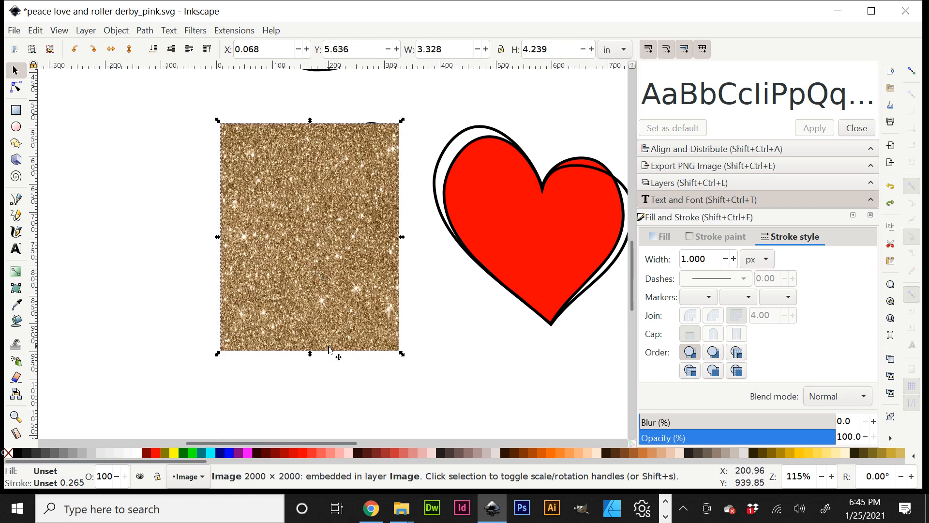
Select the purple hand shape beneath the glitter image, nudge it left out from under the image, and undo the move
{"action": "left_click", "coordinate": [311, 258], "text": "alt"}
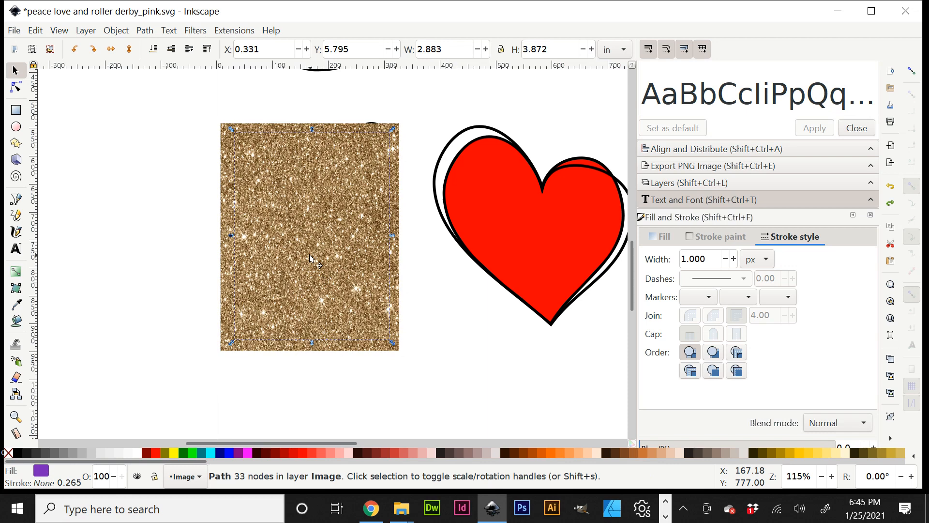
{"action": "key", "text": "Left"}
{"action": "key", "text": "Left"}
{"action": "key", "text": "Left"}
{"action": "key", "text": "Left"}
{"action": "key", "text": "Left"}
{"action": "key", "text": "Left"}
{"action": "key", "text": "Left"}
{"action": "key", "text": "Left"}
{"action": "key", "text": "Left"}
{"action": "key", "text": "Left"}
{"action": "key", "text": "Left"}
{"action": "key", "text": "Left"}
{"action": "key", "text": "Left"}
{"action": "key", "text": "Left"}
{"action": "key", "text": "Left"}
{"action": "key", "text": "Left"}
{"action": "key", "text": "Left"}
{"action": "key", "text": "Left"}
{"action": "key", "text": "Left"}
{"action": "key", "text": "Left"}
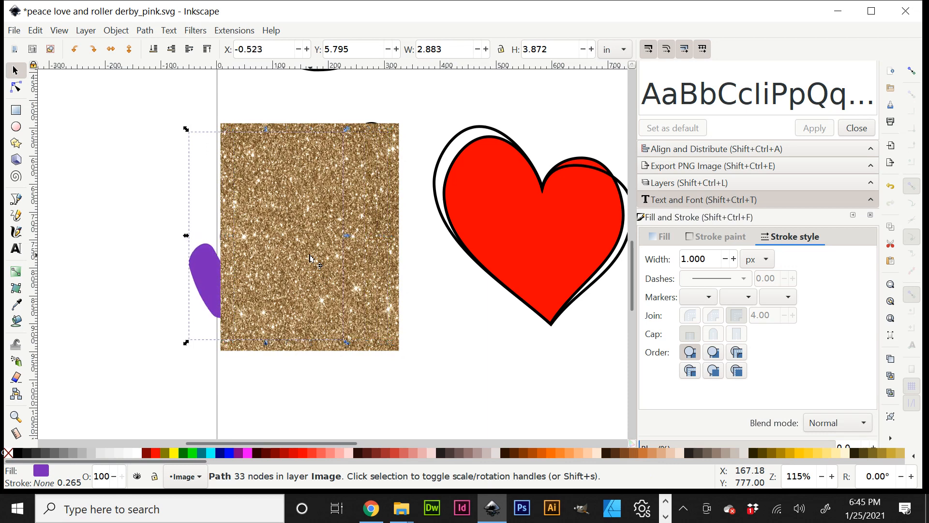
{"action": "key", "text": "Left"}
{"action": "key", "text": "Left"}
{"action": "key", "text": "Left"}
{"action": "key", "text": "Left"}
{"action": "key", "text": "Left"}
{"action": "key", "text": "Left"}
{"action": "key", "text": "Left"}
{"action": "key", "text": "Left"}
{"action": "key", "text": "Left"}
{"action": "key", "text": "Left"}
{"action": "key", "text": "Left"}
{"action": "key", "text": "Left"}
{"action": "key", "text": "Left"}
{"action": "key", "text": "Left"}
{"action": "key", "text": "Left"}
{"action": "key", "text": "Left"}
{"action": "key", "text": "Left"}
{"action": "key", "text": "Left"}
{"action": "key", "text": "Left"}
{"action": "key", "text": "Left"}
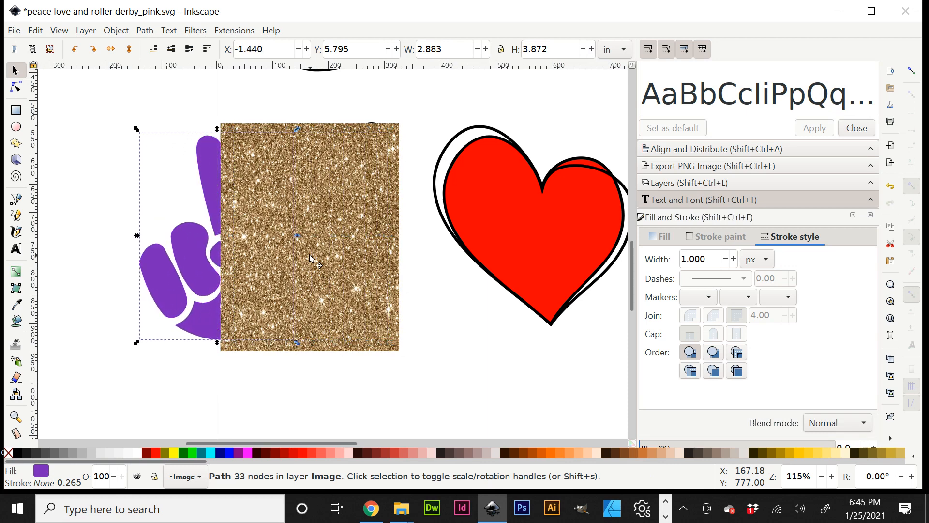
{"action": "key", "text": "ctrl+z"}
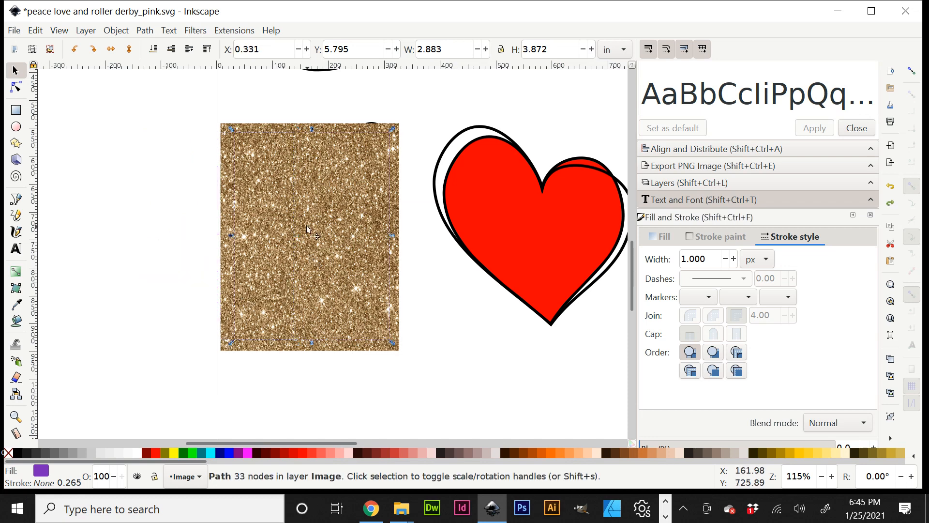
Try to combine the purple hand shape and the gold glitter image with Set Mask
{"action": "left_click", "coordinate": [373, 354], "text": "shift"}
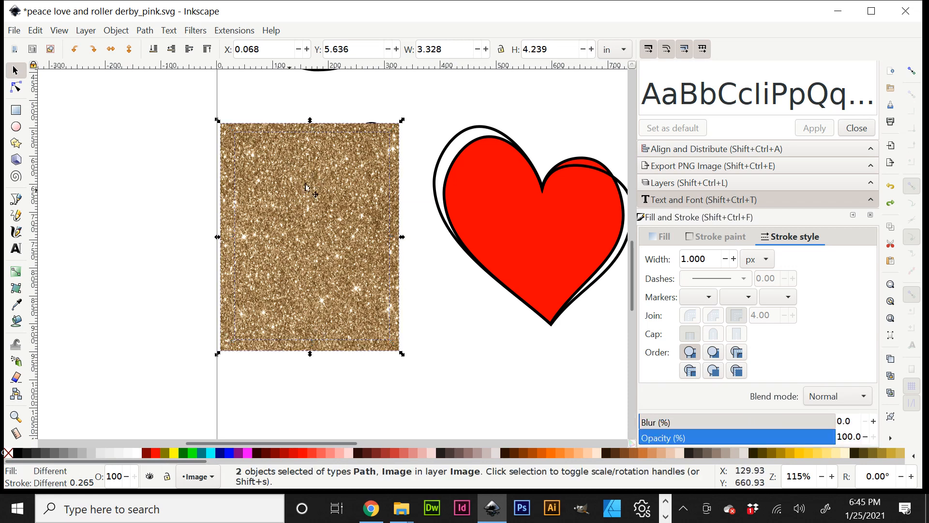
{"action": "right_click", "coordinate": [313, 243]}
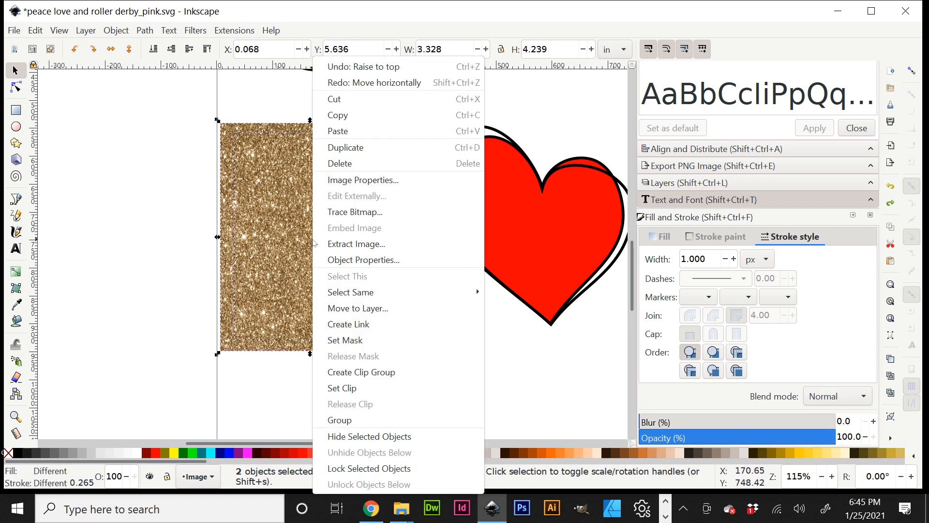
{"action": "left_click", "coordinate": [335, 342]}
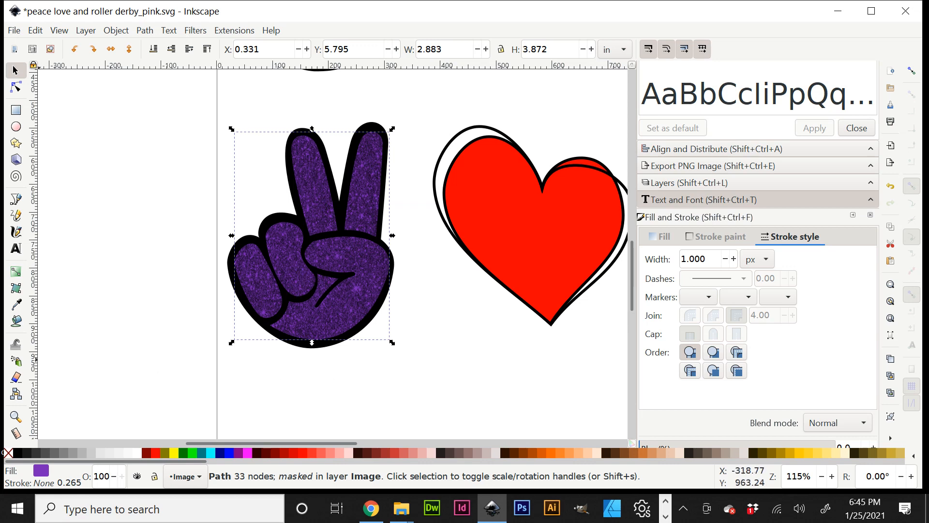
Sample the upper hand's purple as the masked hand's fill, and adjust the fill's blue to 235 and alpha to 84
{"action": "left_click", "coordinate": [17, 305]}
{"action": "scroll", "coordinate": [401, 377], "scroll_direction": "up", "scroll_amount": 5}
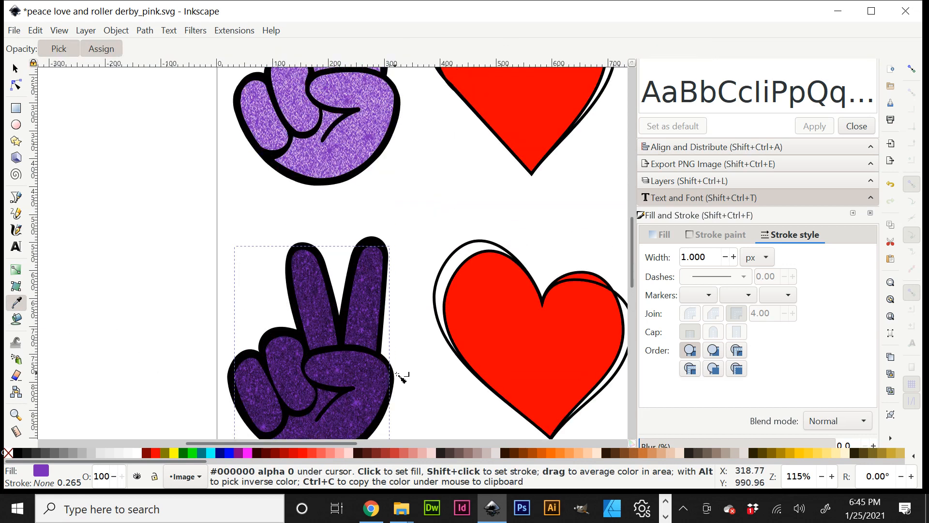
{"action": "left_click", "coordinate": [356, 150]}
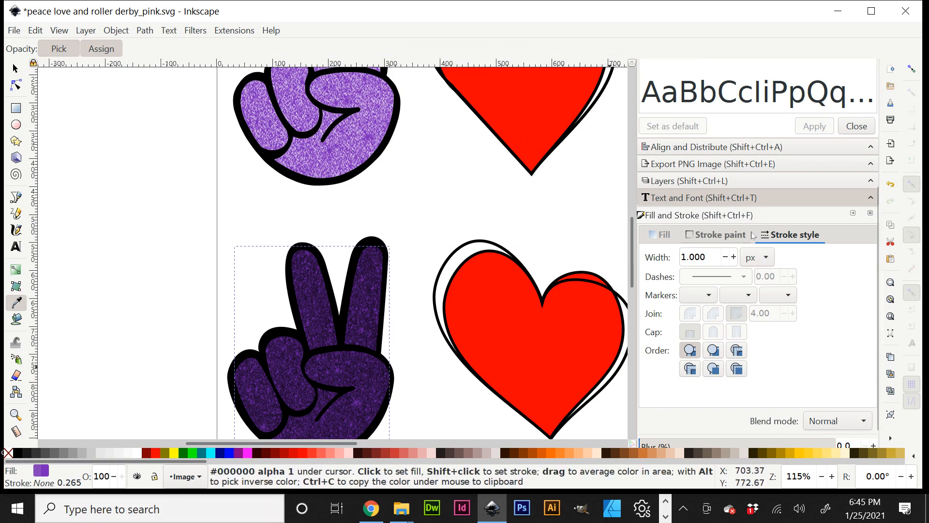
{"action": "left_click", "coordinate": [666, 235]}
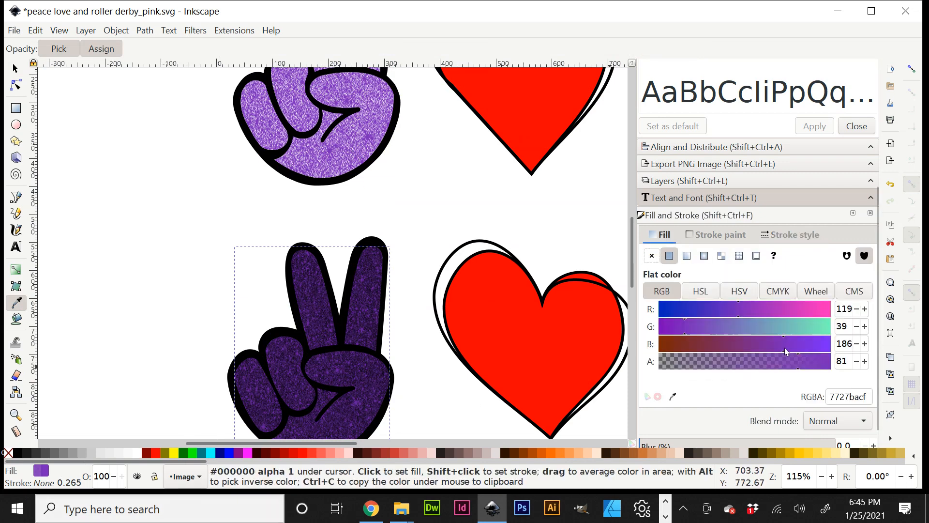
{"action": "left_click_drag", "start_coordinate": [786, 354], "coordinate": [816, 353]}
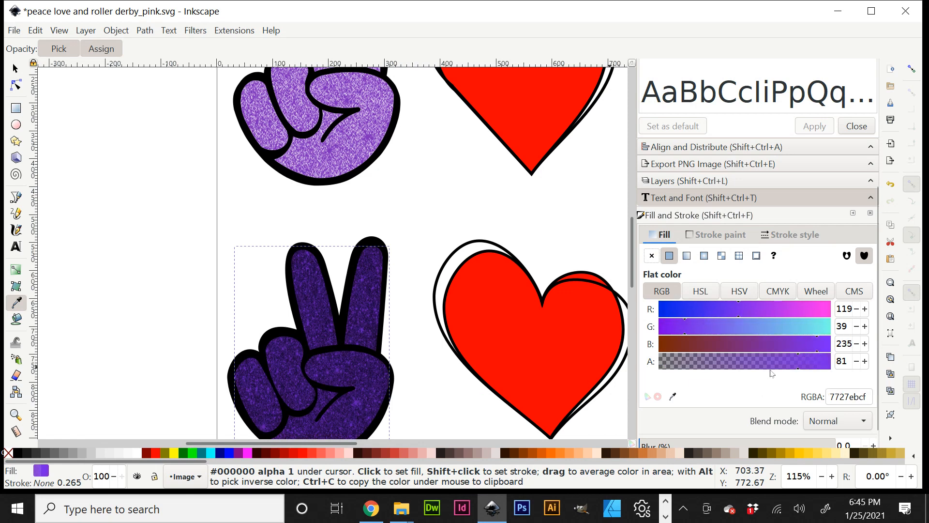
{"action": "left_click_drag", "start_coordinate": [799, 371], "coordinate": [804, 371]}
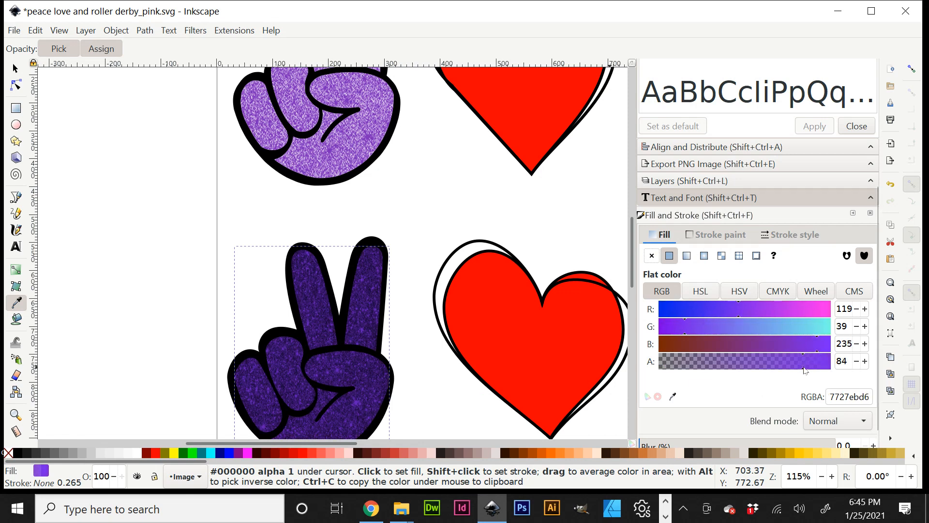
{"action": "scroll", "coordinate": [792, 374], "scroll_direction": "down", "scroll_amount": 1}
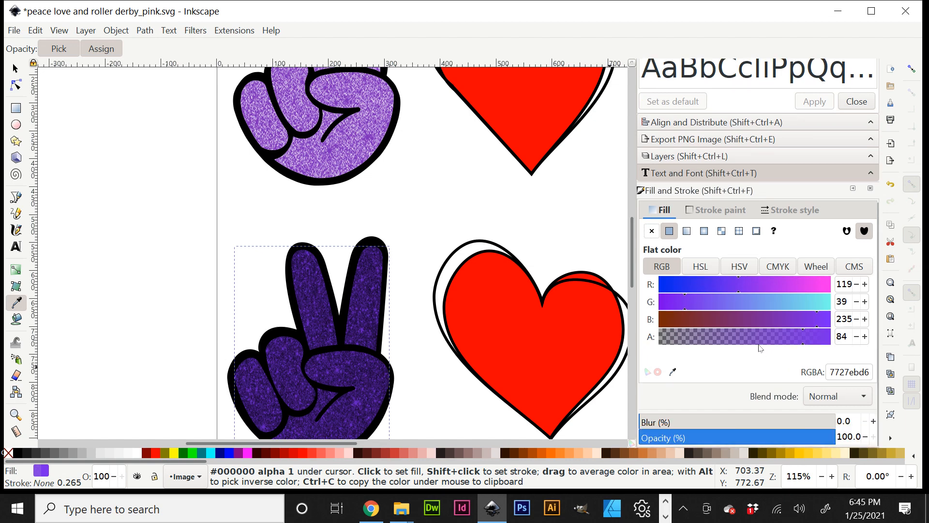
Resample the masked hand's fill from the light purple of the upper hand and keep its opacity at 100%
{"action": "left_click", "coordinate": [358, 88]}
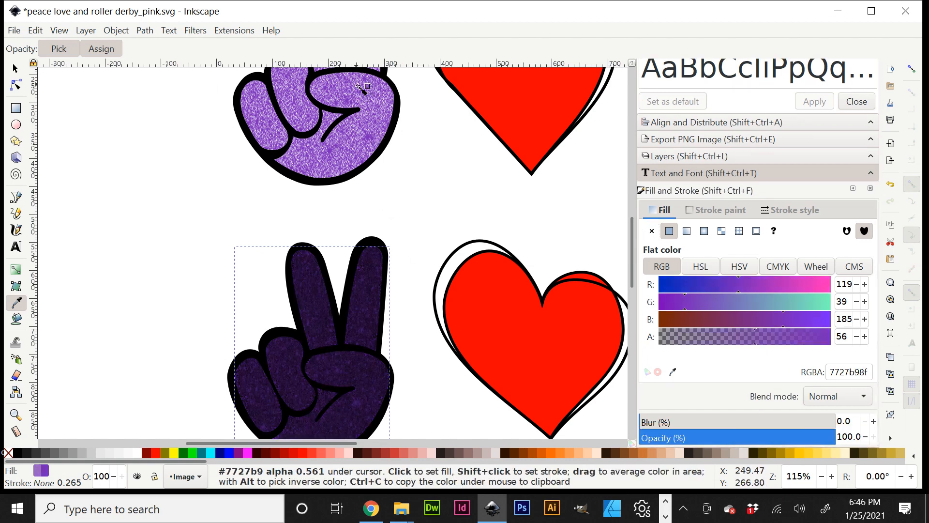
{"action": "left_click", "coordinate": [379, 124]}
{"action": "scroll", "coordinate": [410, 267], "scroll_direction": "down", "scroll_amount": 3}
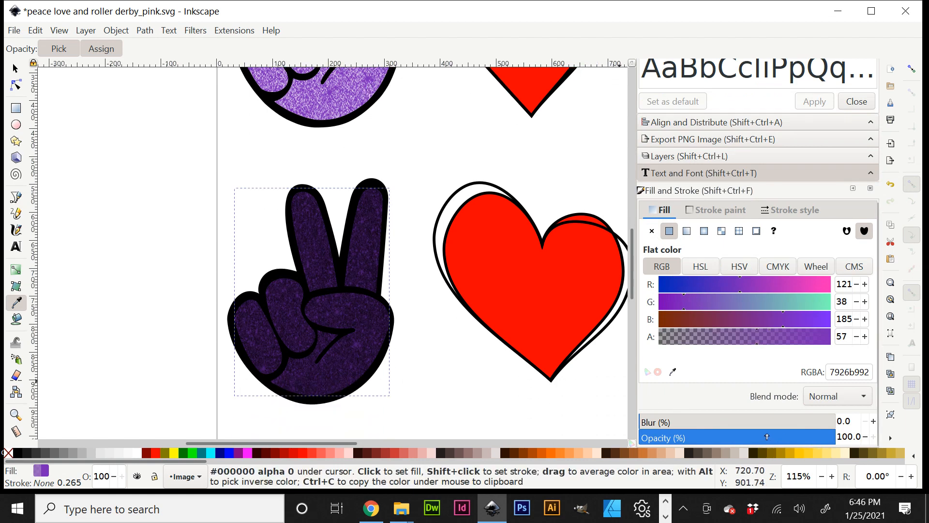
{"action": "left_click", "coordinate": [767, 436]}
{"action": "left_click_drag", "start_coordinate": [756, 440], "coordinate": [846, 437]}
{"action": "left_click", "coordinate": [16, 70]}
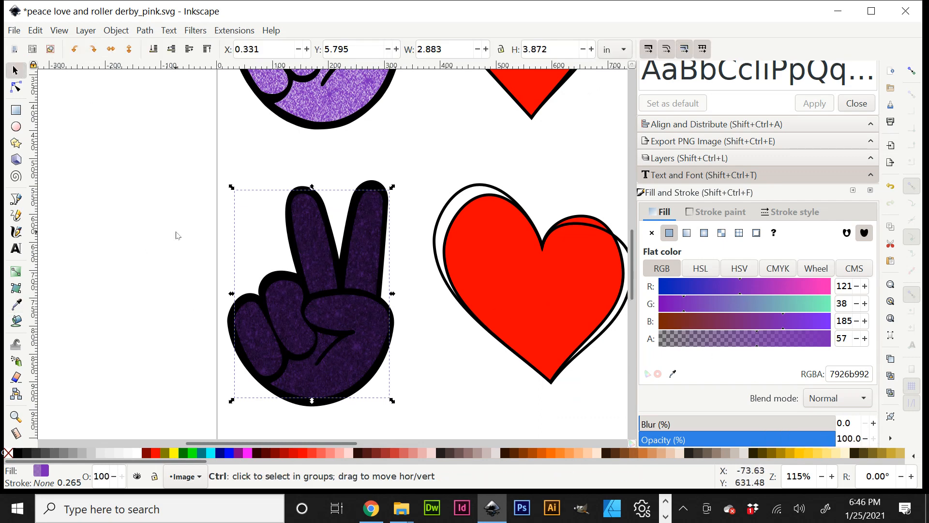
Undo the fill colour changes on the lower hand and the mask applied with the glitter image
{"action": "key", "text": "ctrl+z"}
{"action": "key", "text": "ctrl+z"}
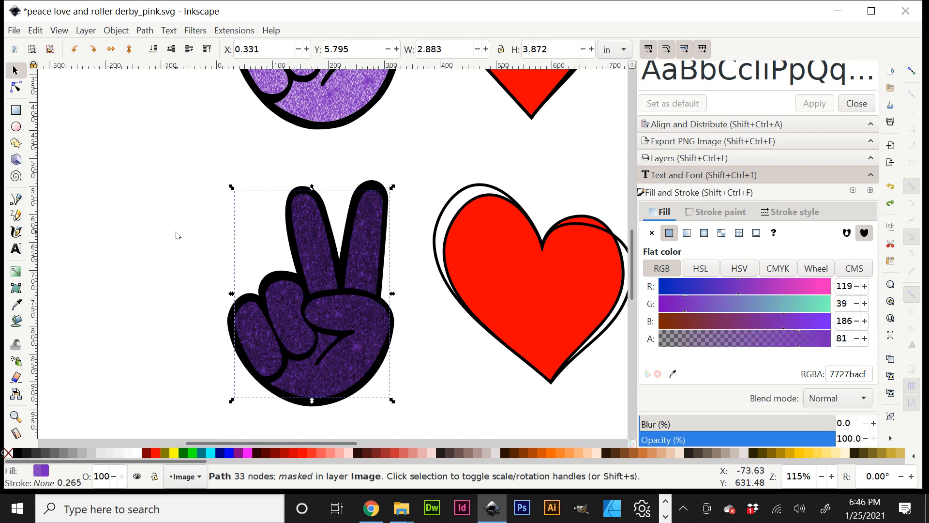
{"action": "key", "text": "ctrl+z"}
{"action": "key", "text": "ctrl+z"}
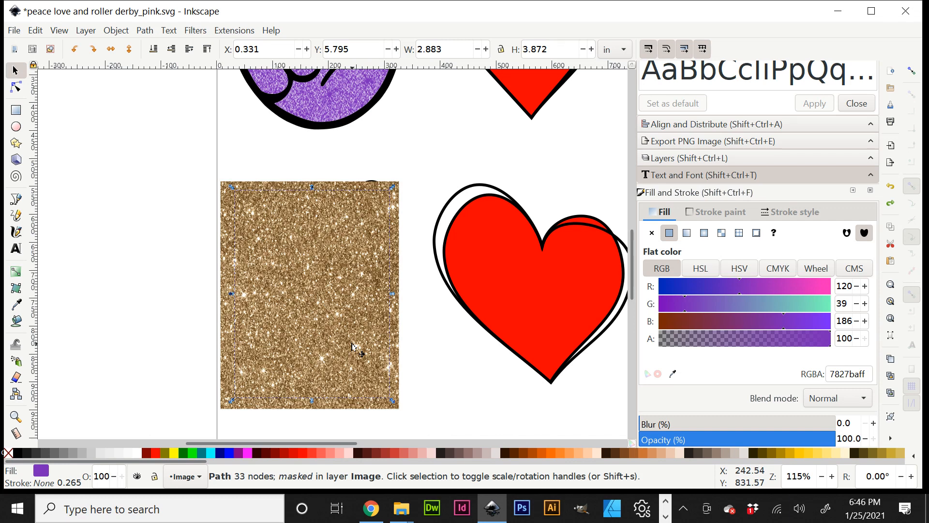
Move the gold glitter image and the purple hand off the black hand silhouette to its left, and raise the hand above the glitter
{"action": "left_click_drag", "start_coordinate": [352, 347], "coordinate": [176, 345]}
{"action": "left_click_drag", "start_coordinate": [339, 374], "coordinate": [171, 371]}
{"action": "left_click", "coordinate": [208, 49]}
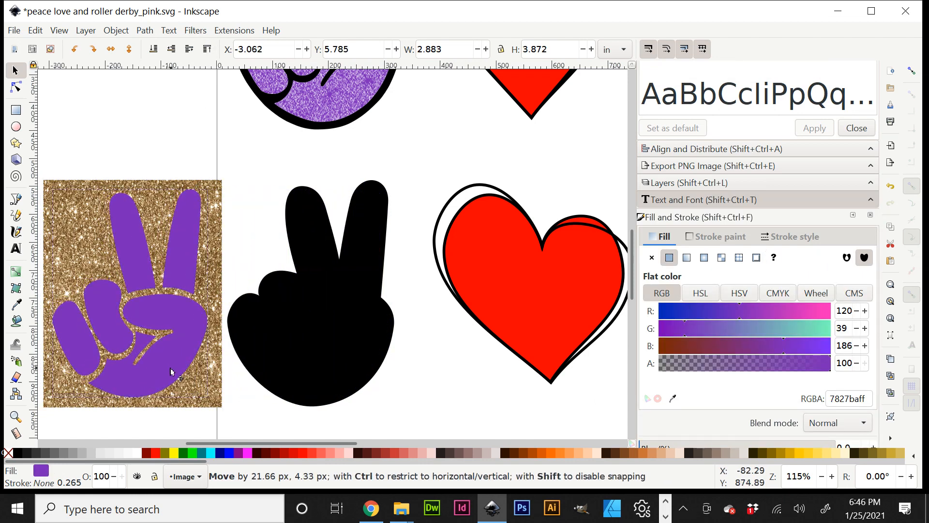
Select the gold glitter image with the purple hand above it and combine them with Set Mask
{"action": "left_click_drag", "start_coordinate": [263, 142], "coordinate": [85, 156]}
{"action": "scroll", "coordinate": [290, 319], "scroll_direction": "up", "scroll_amount": 10}
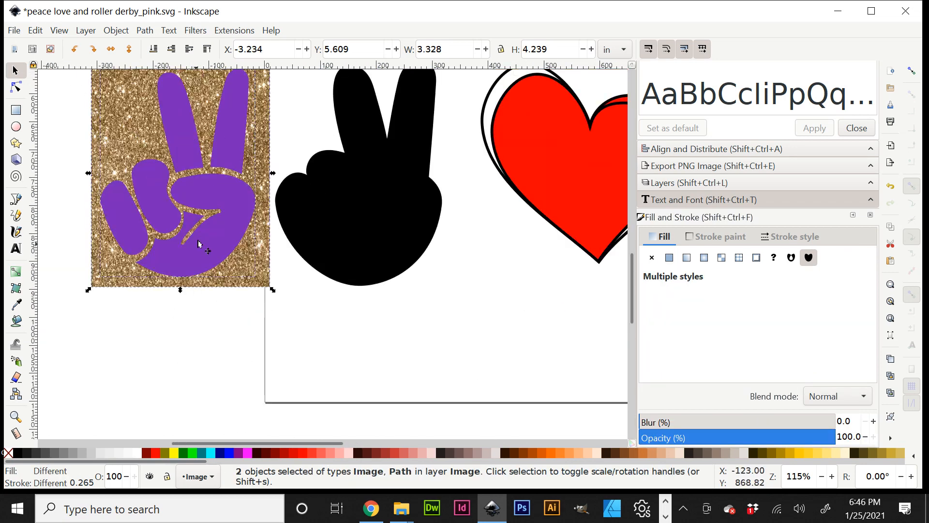
{"action": "scroll", "coordinate": [204, 290], "scroll_direction": "up", "scroll_amount": 4}
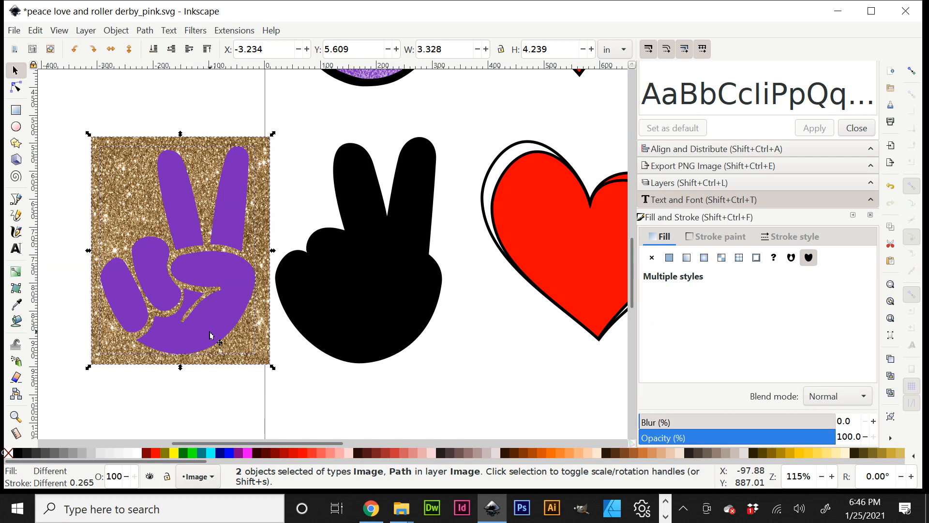
{"action": "left_click", "coordinate": [210, 335], "text": "shift"}
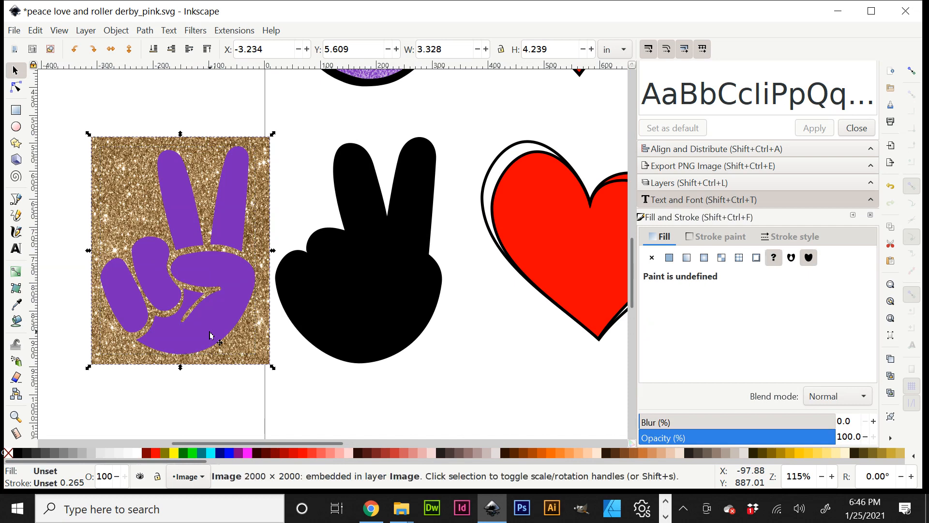
{"action": "left_click", "coordinate": [210, 335], "text": "shift"}
{"action": "right_click", "coordinate": [211, 335]}
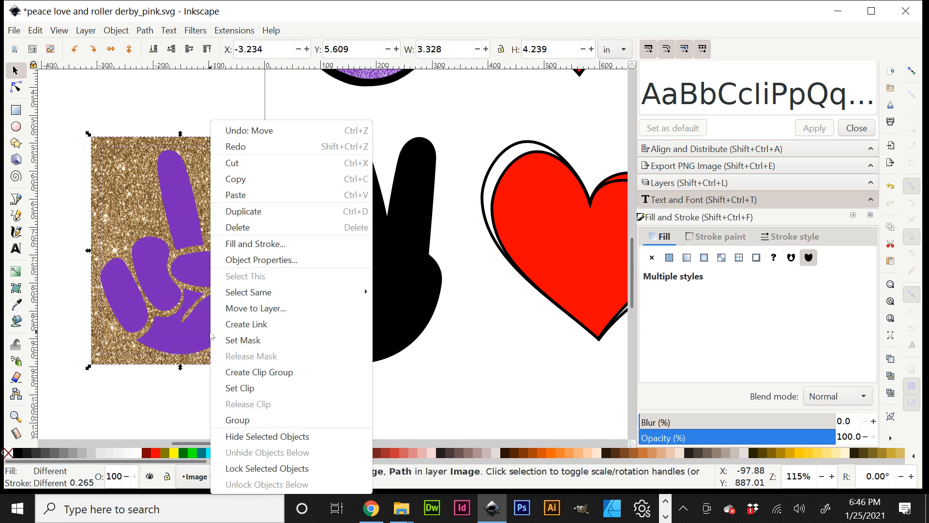
{"action": "left_click", "coordinate": [243, 340]}
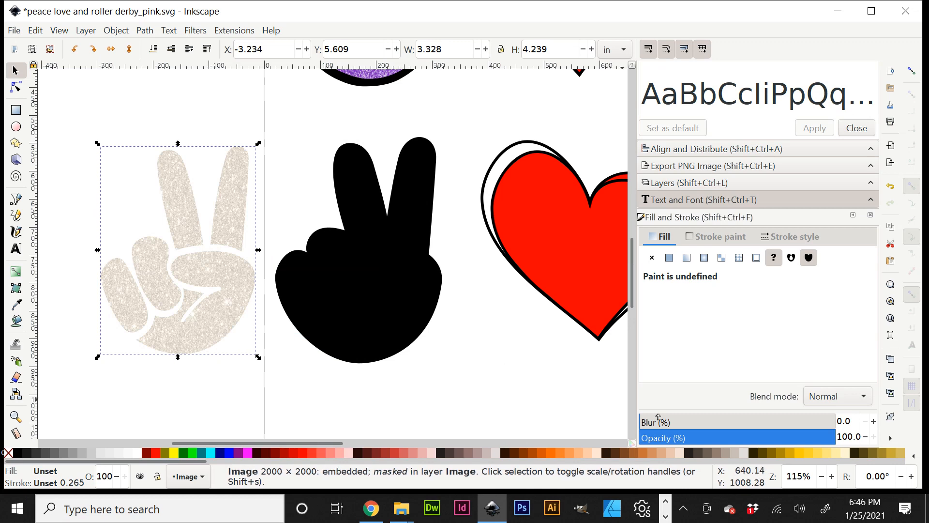
Sample the upper hand's purple as the masked glitter image's fill, and release the mask
{"action": "left_click", "coordinate": [16, 304]}
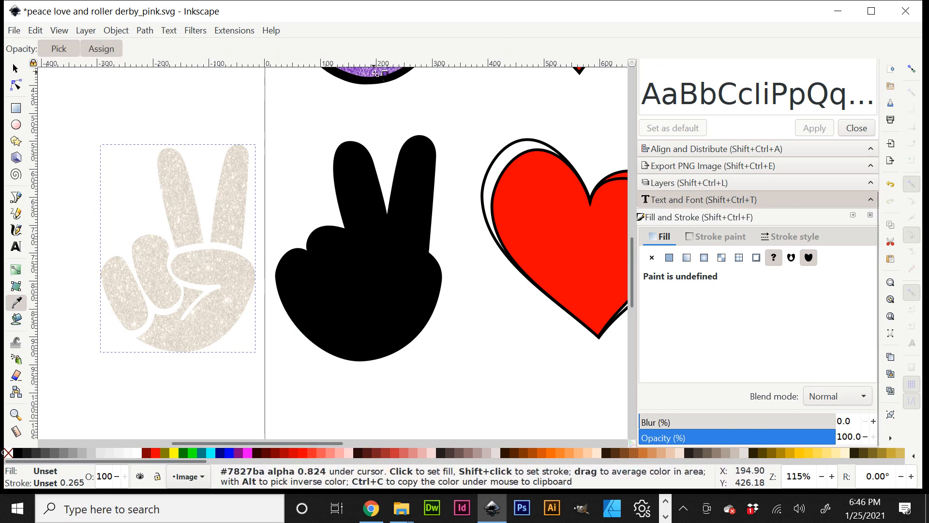
{"action": "left_click", "coordinate": [376, 74]}
{"action": "left_click", "coordinate": [15, 69]}
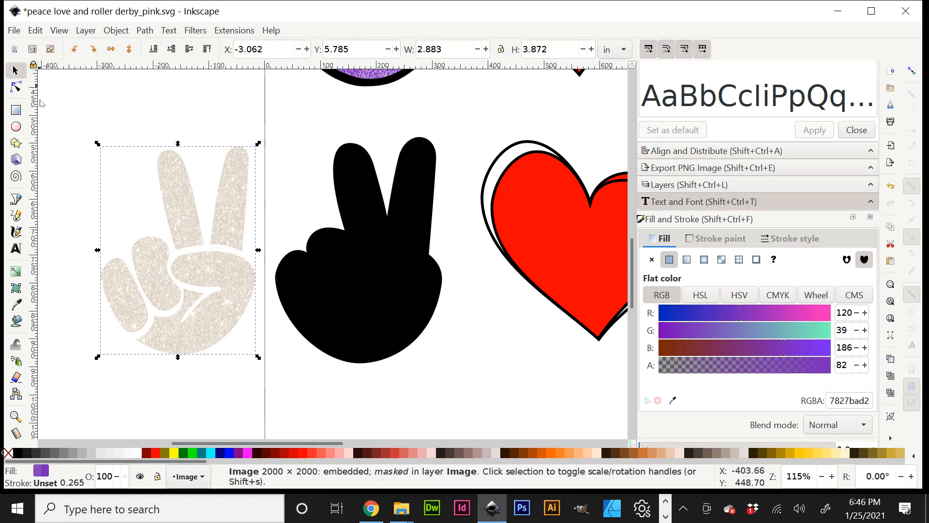
{"action": "right_click", "coordinate": [182, 341]}
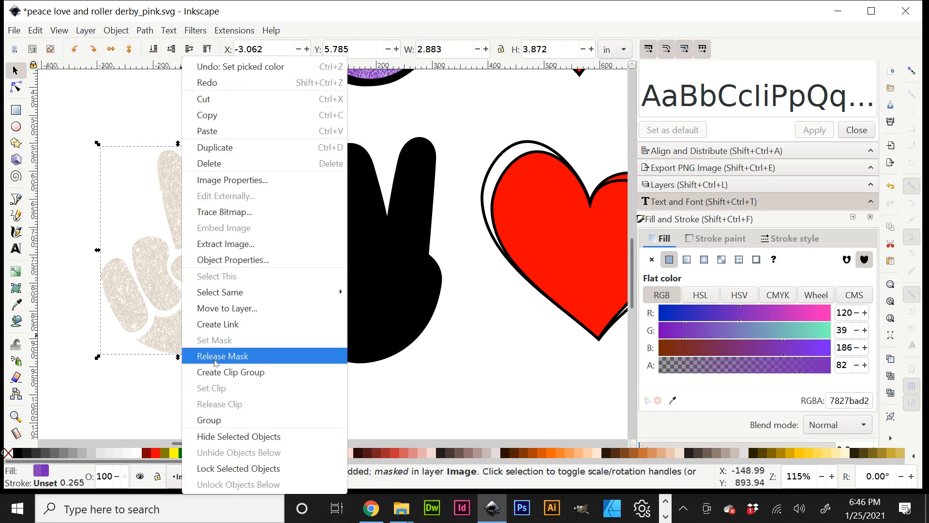
{"action": "left_click", "coordinate": [216, 362]}
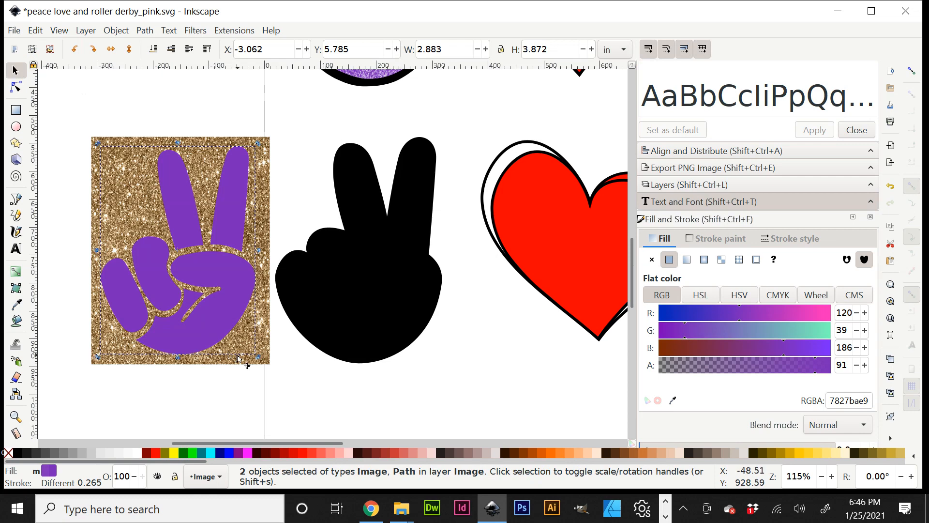
Delete only the gold glitter image behind the purple hand
{"action": "key", "text": "Delete"}
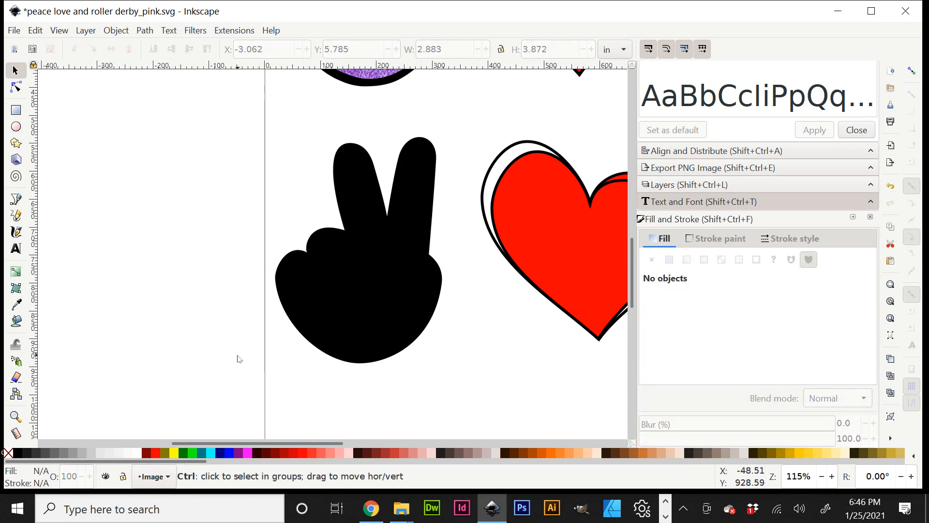
{"action": "key", "text": "ctrl+z"}
{"action": "left_click", "coordinate": [251, 354]}
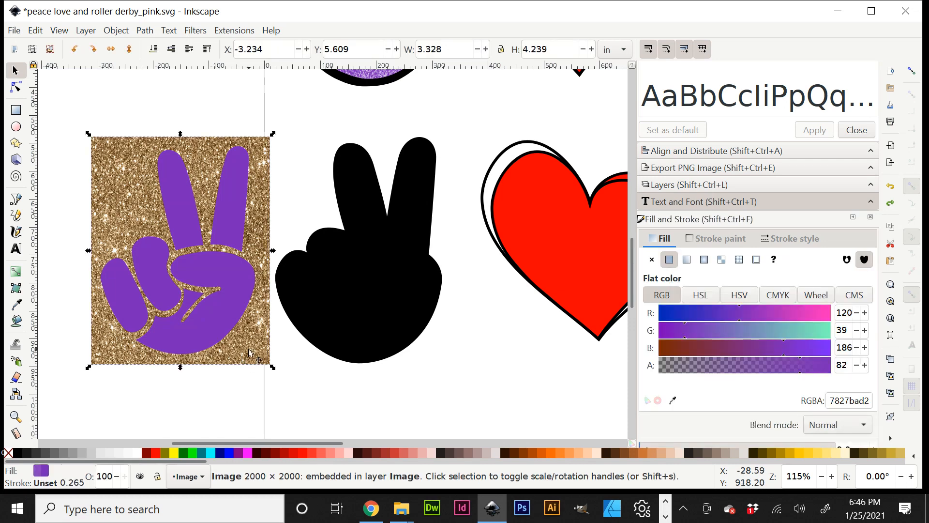
{"action": "key", "text": "Delete"}
Import the silver glitter image 71JwiX1GfzL._SY450_.jpg from the Glitters folder as an embedded image
{"action": "left_click", "coordinate": [14, 30]}
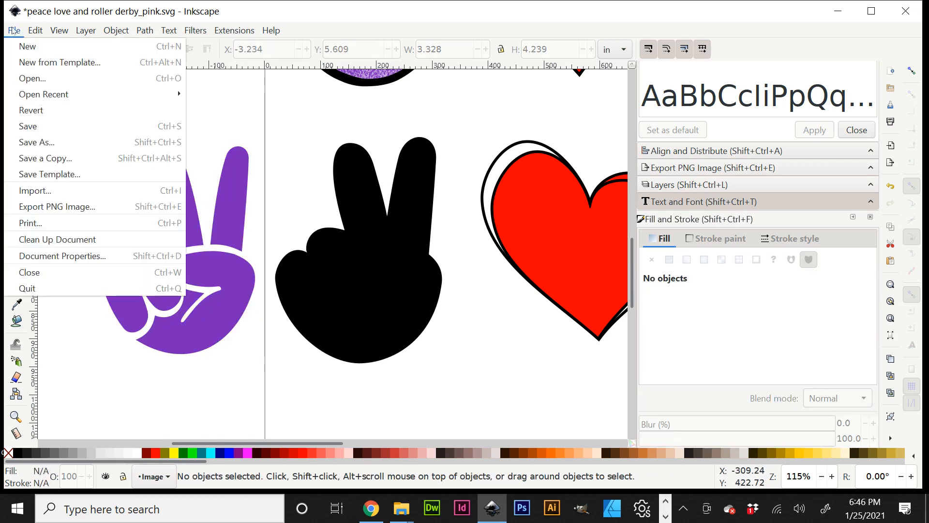
{"action": "left_click", "coordinate": [36, 190]}
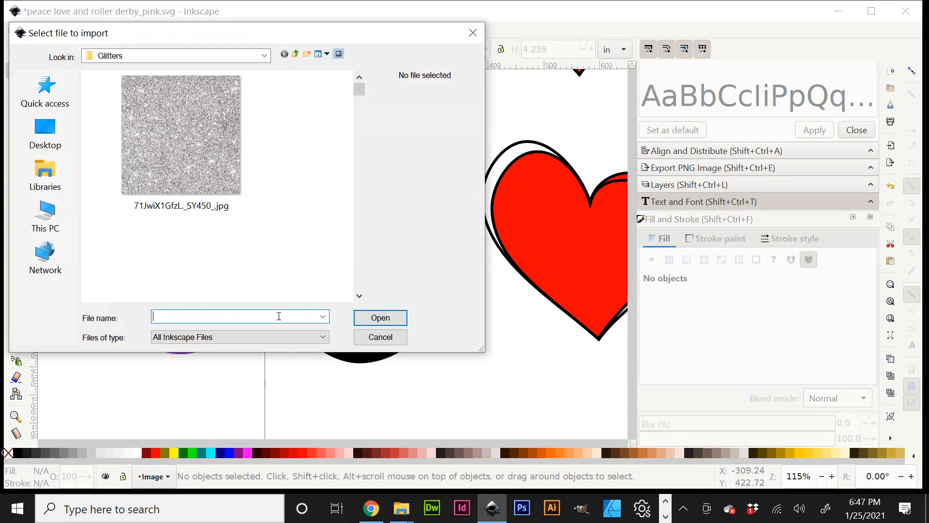
{"action": "left_click", "coordinate": [195, 147]}
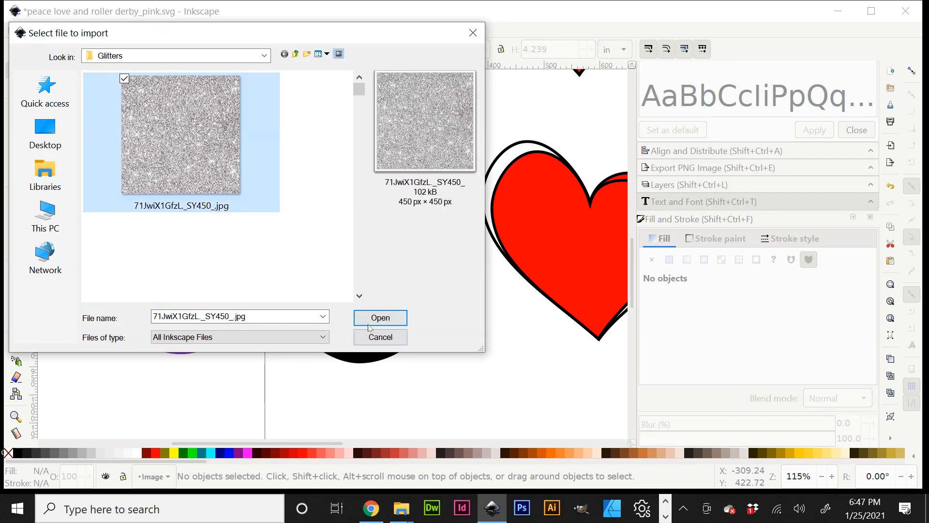
{"action": "left_click", "coordinate": [372, 320]}
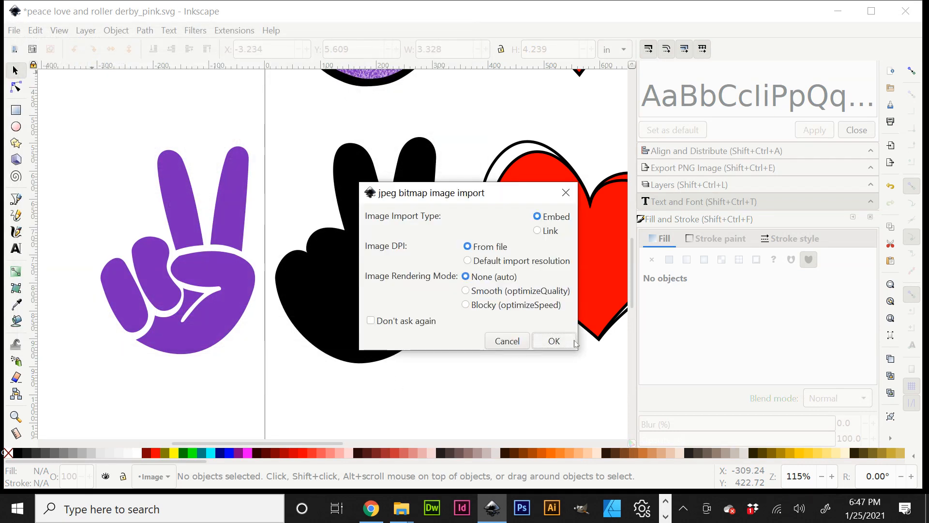
{"action": "left_click", "coordinate": [553, 340]}
Place the silver glitter image over the purple hand and resize it to about 2.97 by 4.05 in so it just covers the hand
{"action": "left_click_drag", "start_coordinate": [476, 378], "coordinate": [300, 315]}
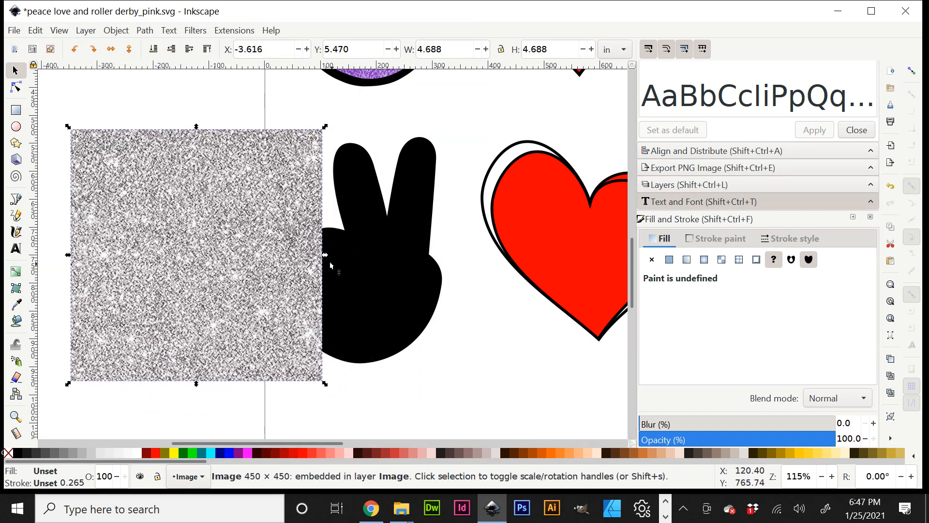
{"action": "left_click_drag", "start_coordinate": [326, 256], "coordinate": [260, 256]}
{"action": "left_click_drag", "start_coordinate": [68, 255], "coordinate": [95, 259]}
{"action": "left_click_drag", "start_coordinate": [170, 393], "coordinate": [173, 367]}
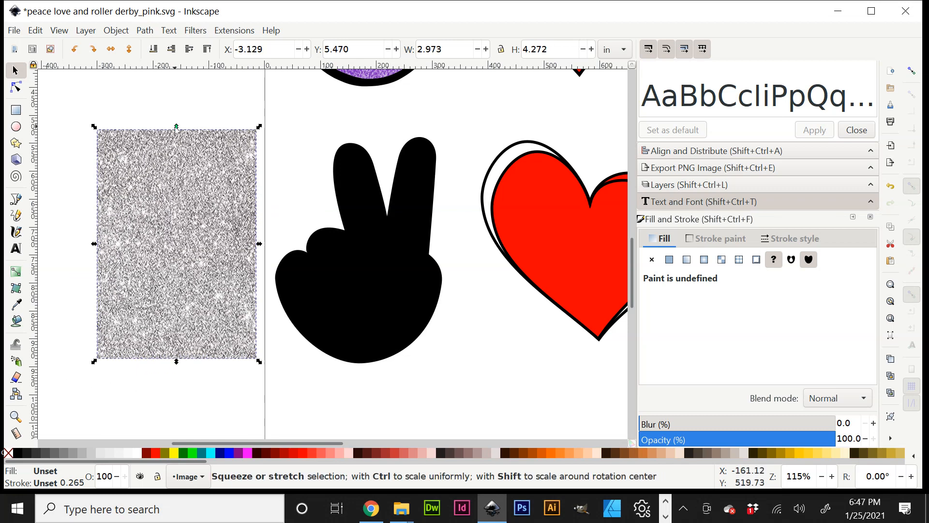
{"action": "mouse_move", "coordinate": [175, 131]}
{"action": "left_mouse_down"}
{"action": "mouse_move", "coordinate": [175, 158]}
{"action": "mouse_move", "coordinate": [175, 143]}
{"action": "left_mouse_up"}
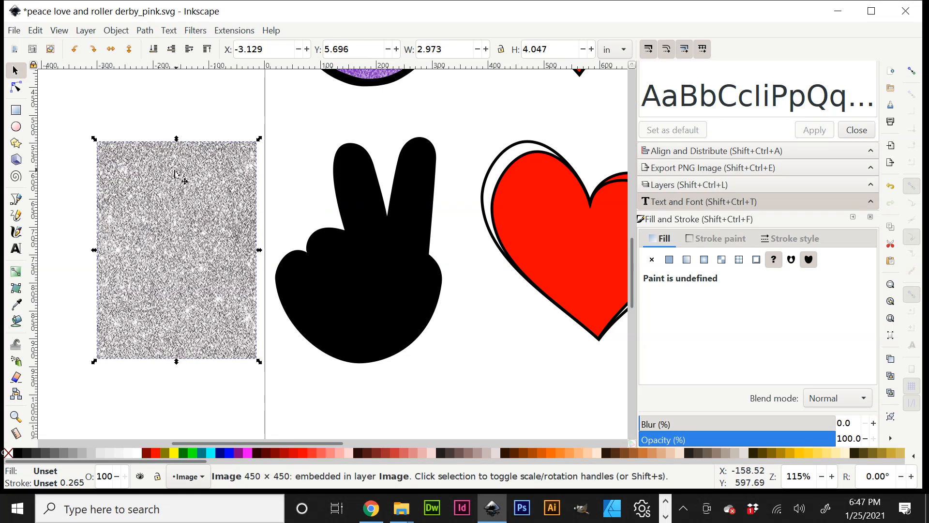
Select the silver glitter image together with the purple hand beneath it and apply Set Mask
{"action": "mouse_move", "coordinate": [70, 118]}
{"action": "left_mouse_down"}
{"action": "mouse_move", "coordinate": [81, 259]}
{"action": "mouse_move", "coordinate": [231, 396]}
{"action": "mouse_move", "coordinate": [261, 387]}
{"action": "left_mouse_up"}
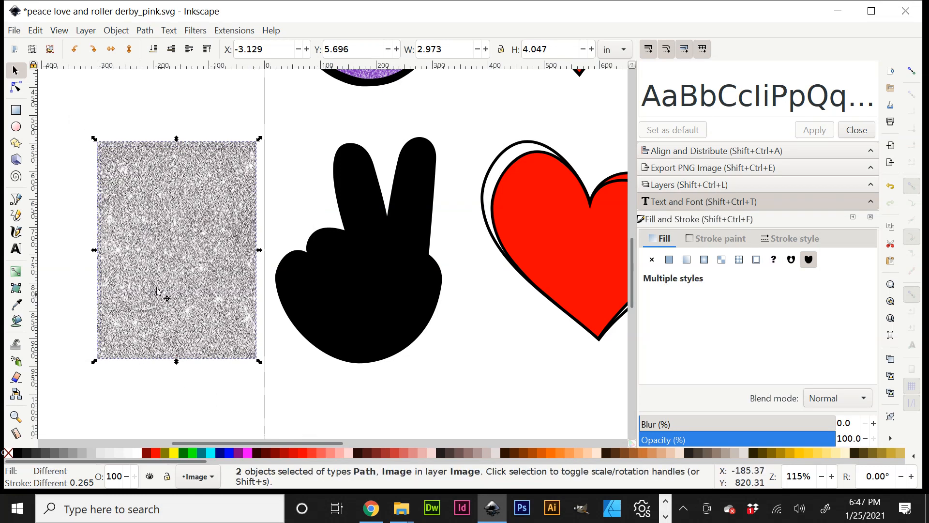
{"action": "right_click", "coordinate": [150, 269]}
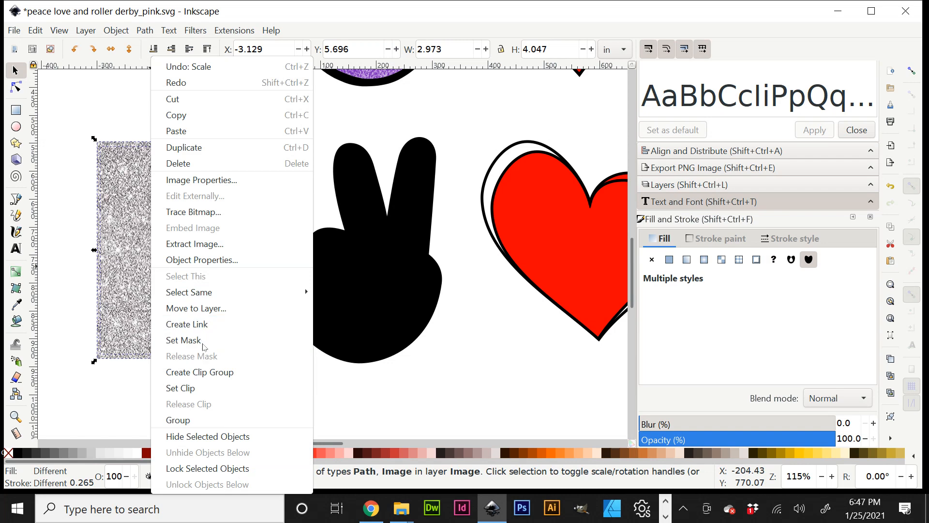
{"action": "left_click", "coordinate": [203, 341]}
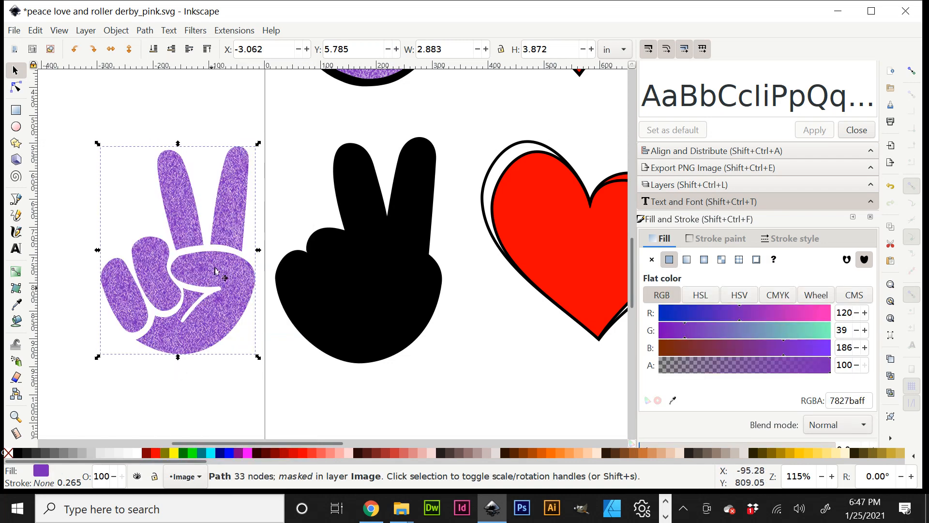
Group the masked purple glitter hands and place the group on the black hand silhouette
{"action": "scroll", "coordinate": [193, 421], "scroll_direction": "up", "scroll_amount": 2}
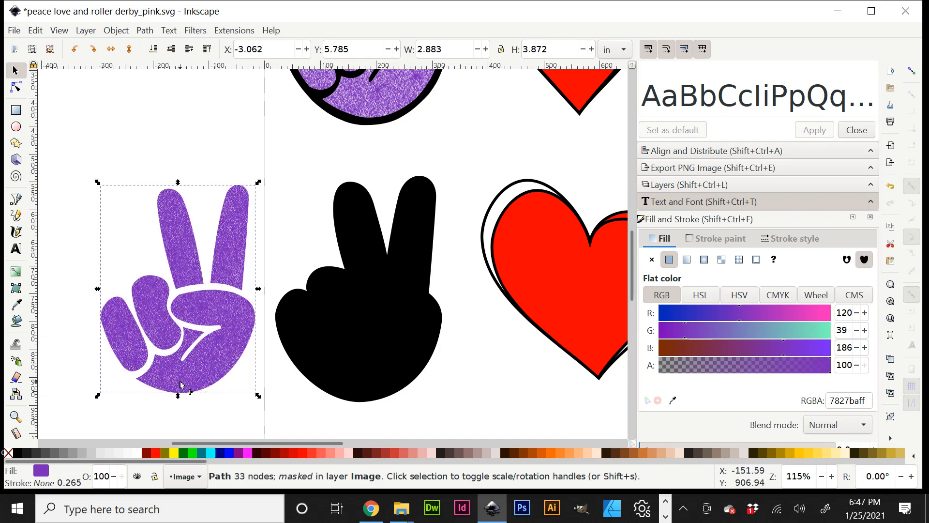
{"action": "left_click_drag", "start_coordinate": [70, 138], "coordinate": [293, 430]}
{"action": "key", "text": "ctrl"}
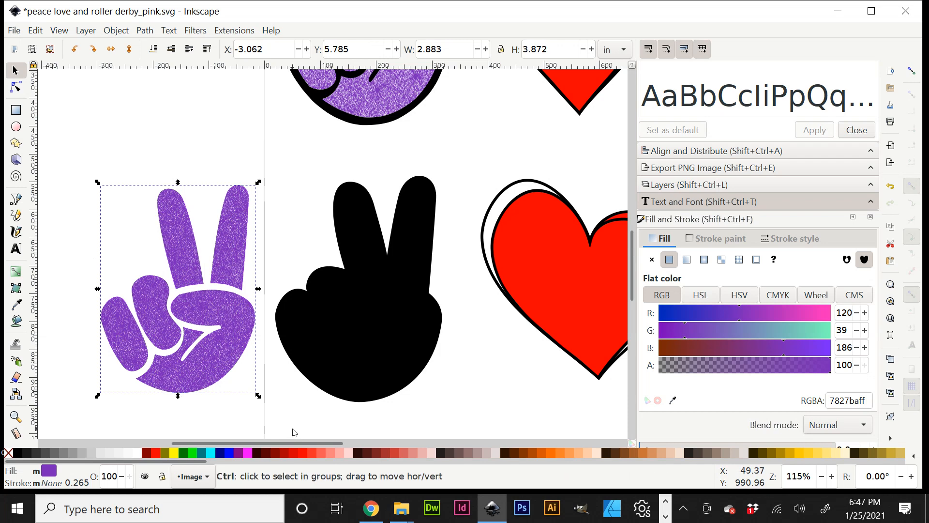
{"action": "key", "text": "ctrl+g"}
{"action": "mouse_move", "coordinate": [182, 385]}
{"action": "left_mouse_down"}
{"action": "mouse_move", "coordinate": [356, 398]}
{"action": "mouse_move", "coordinate": [364, 386]}
{"action": "left_mouse_up"}
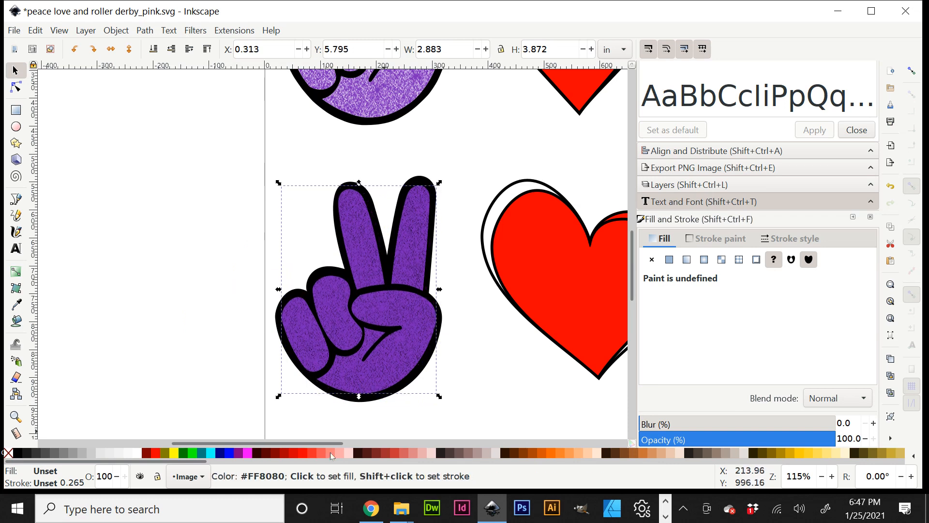
Undo the group's move onto the black silhouette and ungroup the masked hands
{"action": "left_click_drag", "start_coordinate": [319, 443], "coordinate": [396, 449]}
{"action": "scroll", "coordinate": [388, 425], "scroll_direction": "up", "scroll_amount": 3}
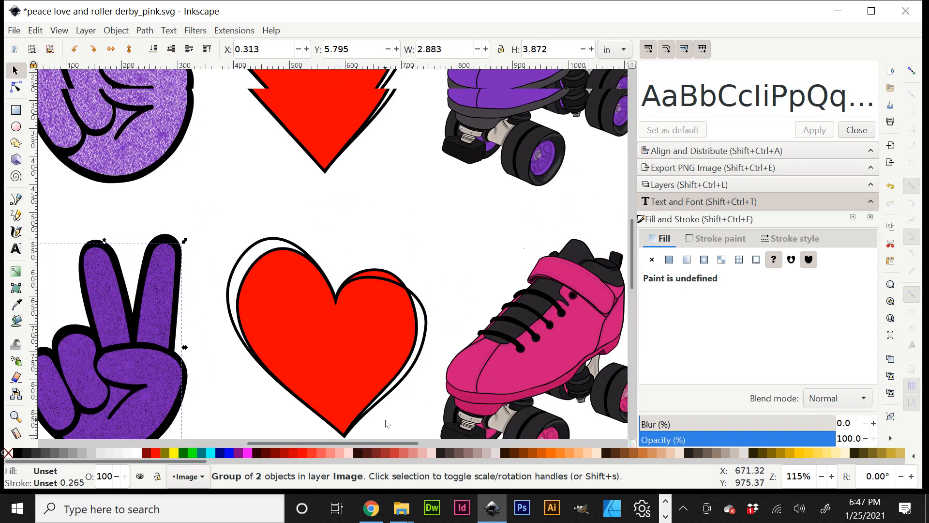
{"action": "scroll", "coordinate": [322, 420], "scroll_direction": "down", "scroll_amount": 5}
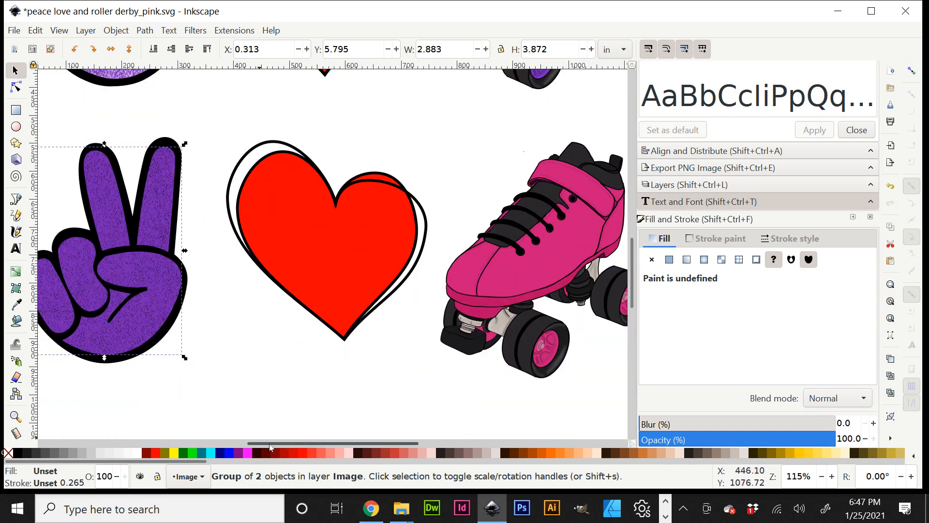
{"action": "left_click_drag", "start_coordinate": [269, 443], "coordinate": [249, 444]}
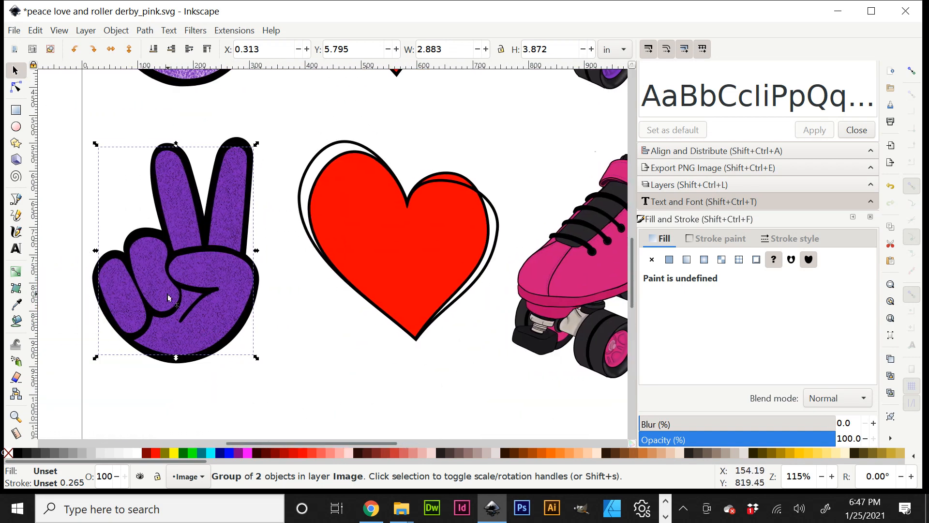
{"action": "left_click_drag", "start_coordinate": [169, 298], "coordinate": [1, 296]}
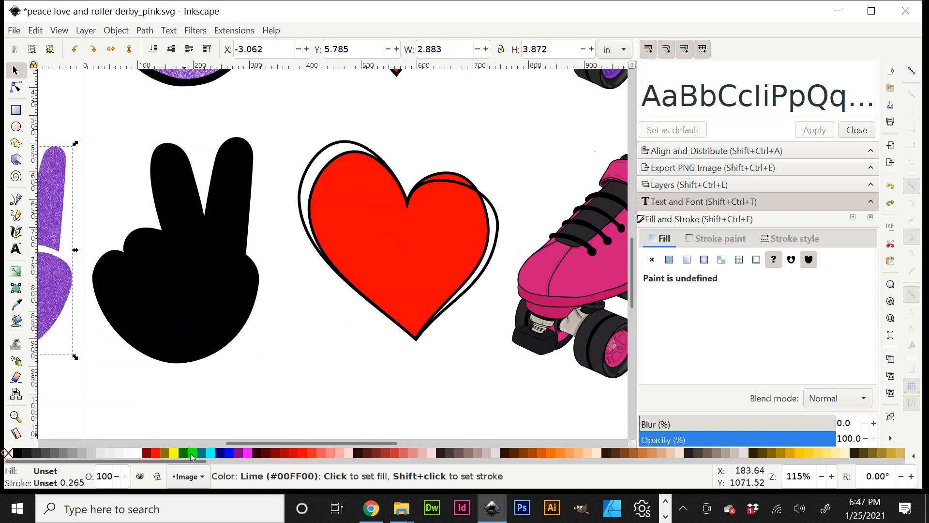
{"action": "left_click_drag", "start_coordinate": [266, 446], "coordinate": [206, 443]}
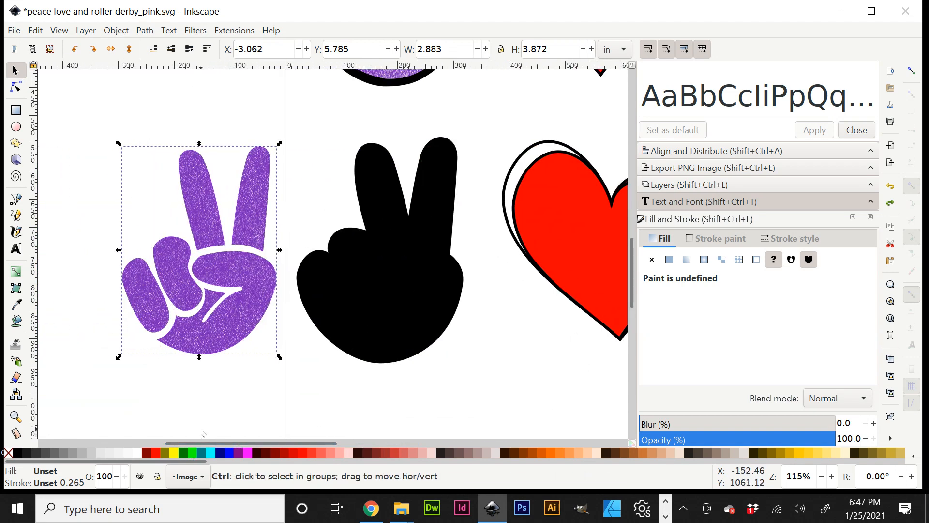
{"action": "key", "text": "ctrl+shift+g"}
Pull the top masked purple hand off the stack and delete it
{"action": "left_click", "coordinate": [216, 327]}
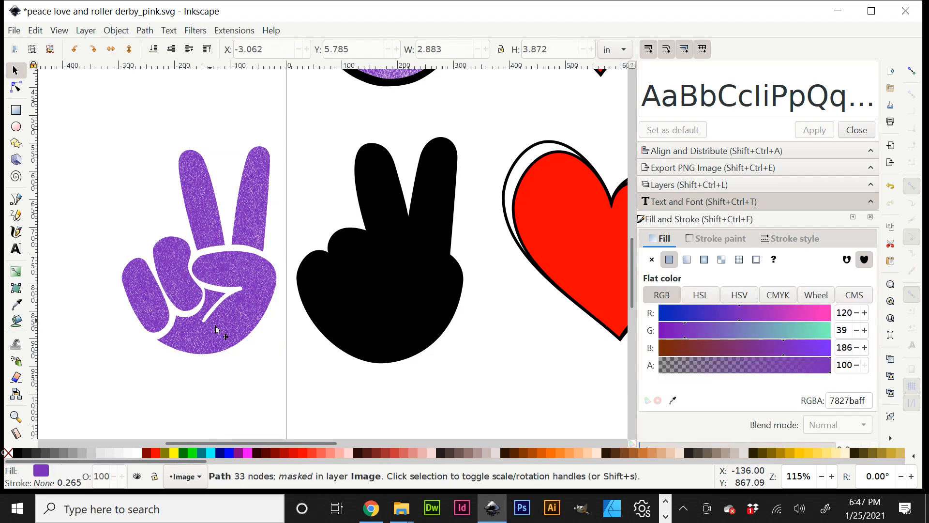
{"action": "left_click_drag", "start_coordinate": [223, 333], "coordinate": [155, 349]}
{"action": "key", "text": "Delete"}
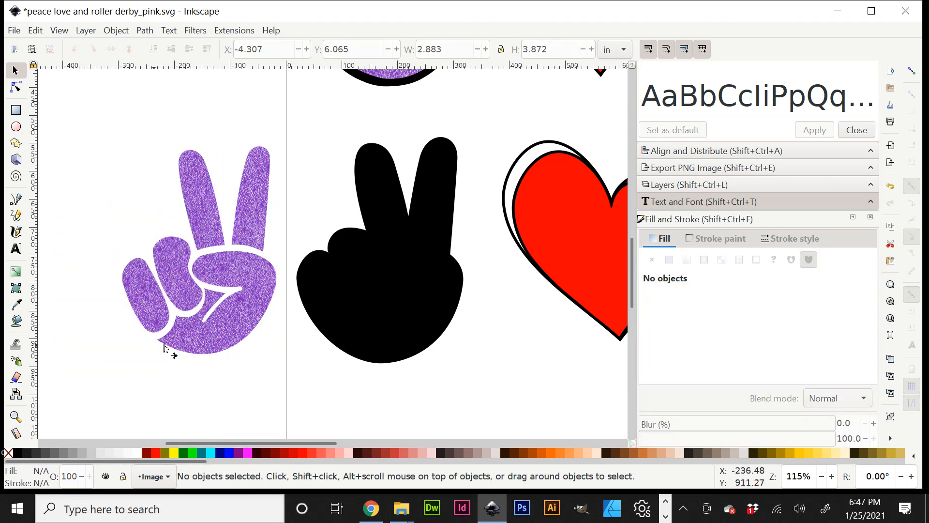
Try to release the mask on the purple glitter hand beside the black silhouette
{"action": "right_click", "coordinate": [225, 346]}
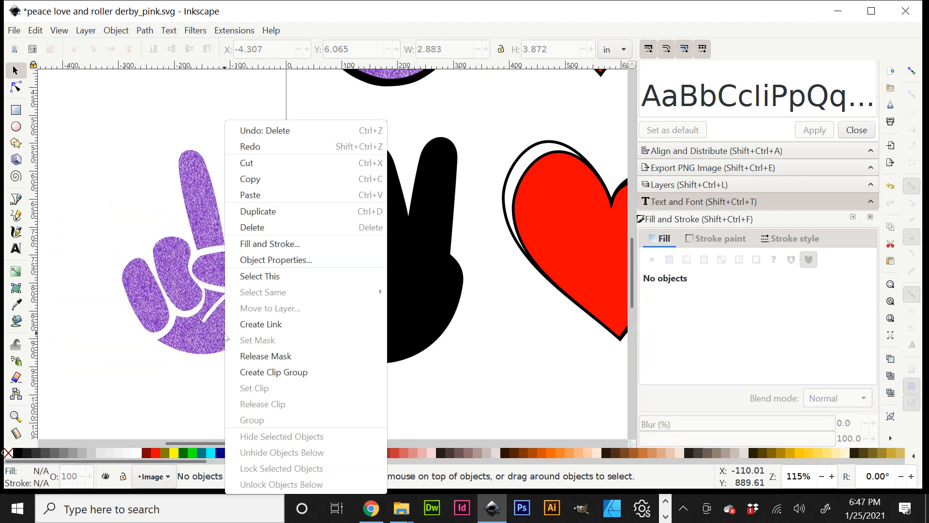
{"action": "left_click", "coordinate": [247, 358]}
{"action": "right_click", "coordinate": [219, 338]}
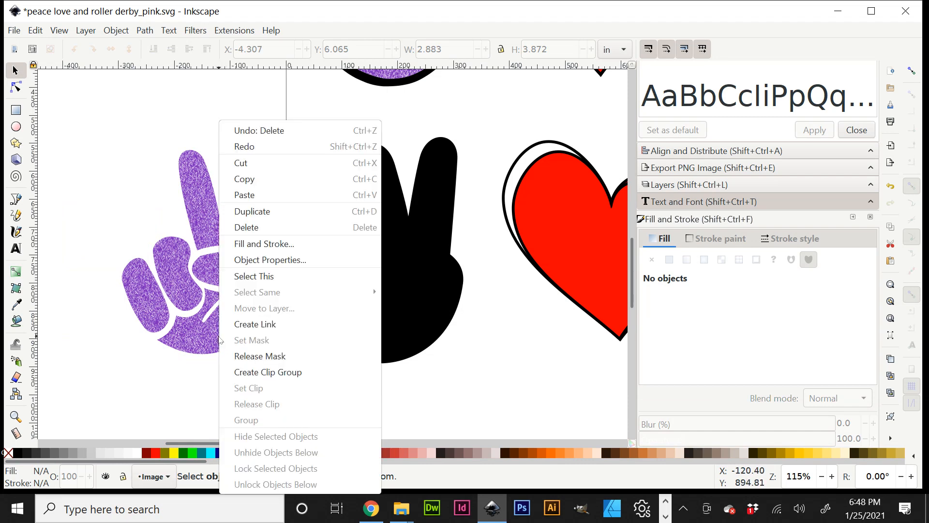
{"action": "left_click", "coordinate": [238, 356]}
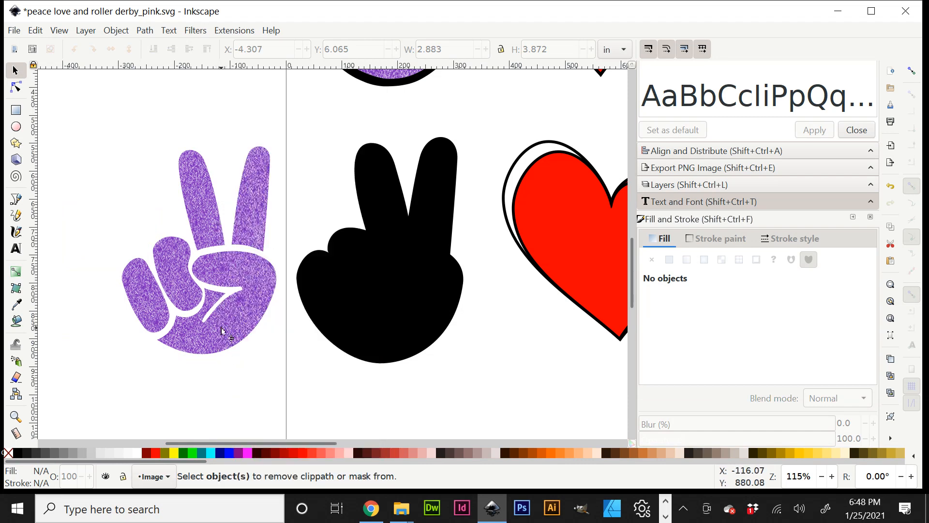
Select the purple glitter hand, shift it slightly away from the black silhouette, and release its mask
{"action": "left_click", "coordinate": [221, 331]}
{"action": "left_click_drag", "start_coordinate": [221, 331], "coordinate": [194, 346]}
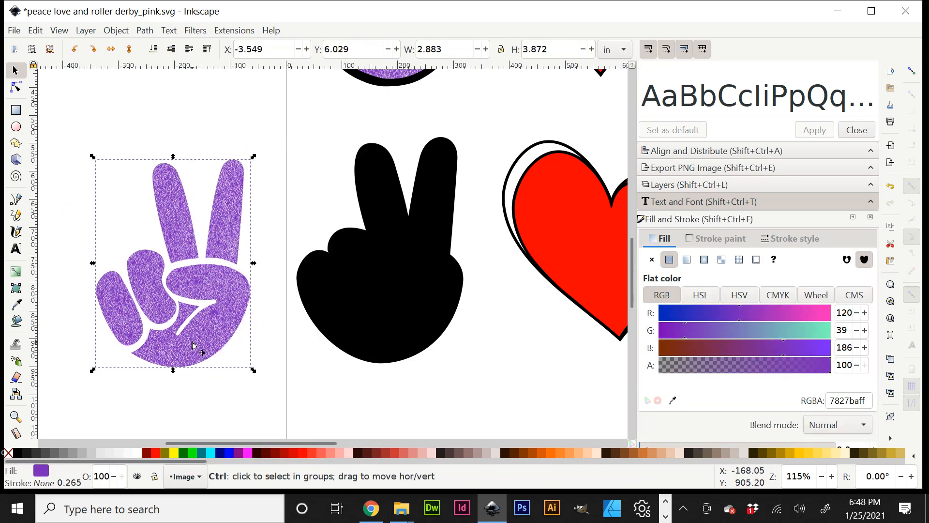
{"action": "key", "text": "ctrl+shift+g"}
{"action": "left_click", "coordinate": [259, 385]}
{"action": "left_click", "coordinate": [224, 332]}
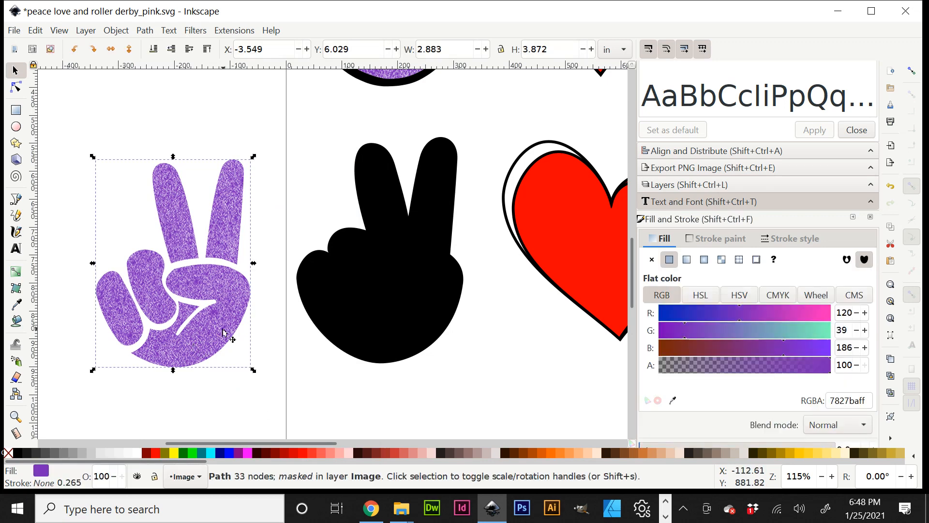
{"action": "right_click", "coordinate": [224, 333]}
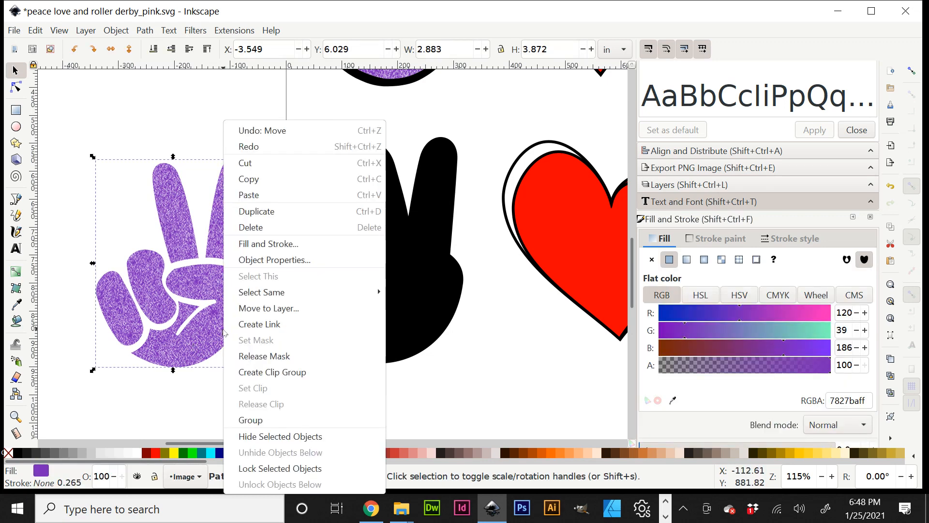
{"action": "left_click", "coordinate": [237, 356]}
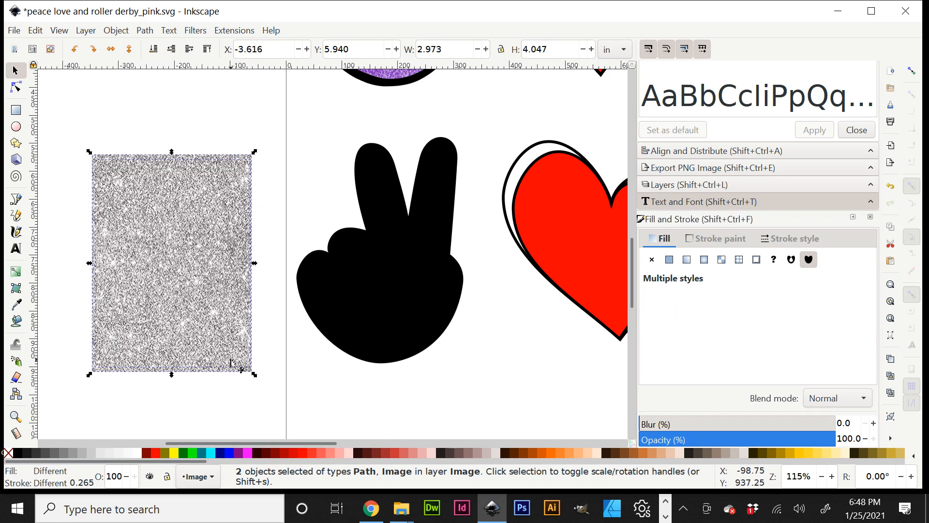
Move the silver glitter image down off the purple hand and sample the pink of the roller skate
{"action": "left_click_drag", "start_coordinate": [232, 364], "coordinate": [333, 444]}
{"action": "key", "text": "Escape"}
{"action": "left_click", "coordinate": [16, 304]}
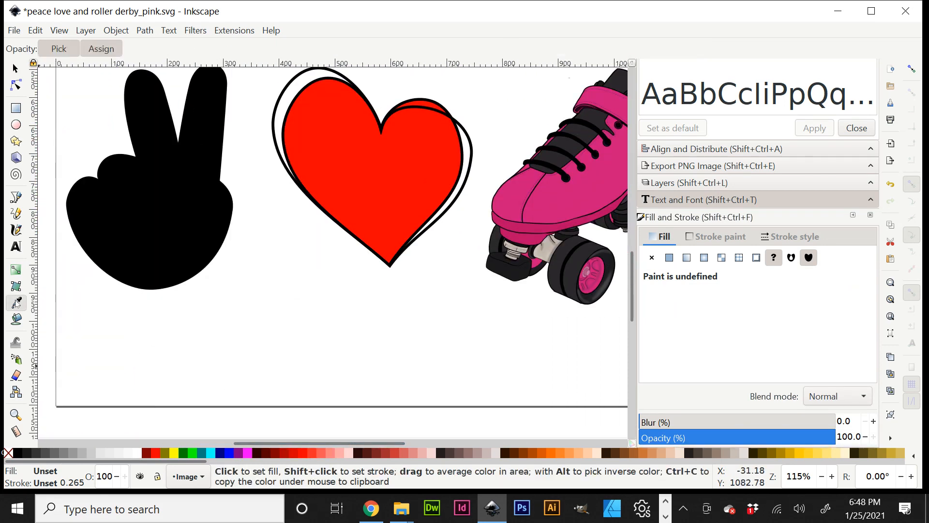
{"action": "left_click_drag", "start_coordinate": [553, 216], "coordinate": [556, 216]}
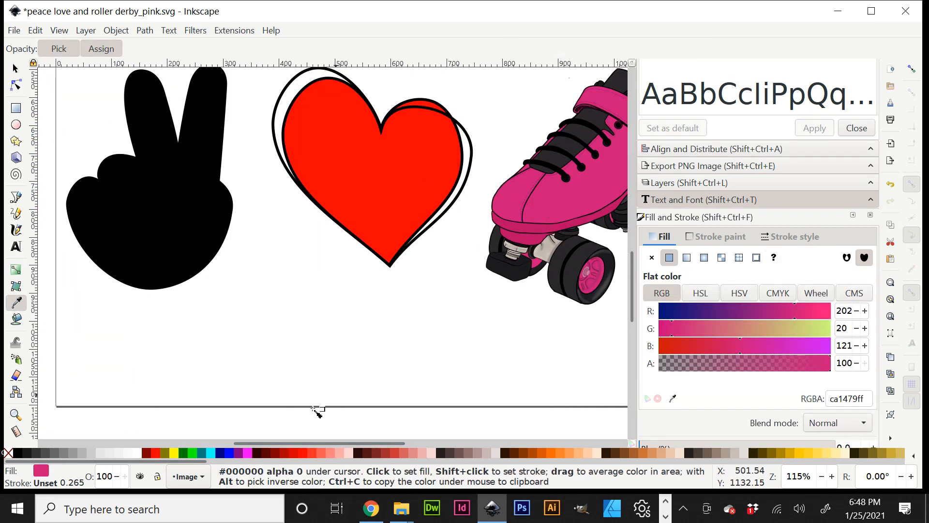
{"action": "left_click_drag", "start_coordinate": [294, 441], "coordinate": [208, 441]}
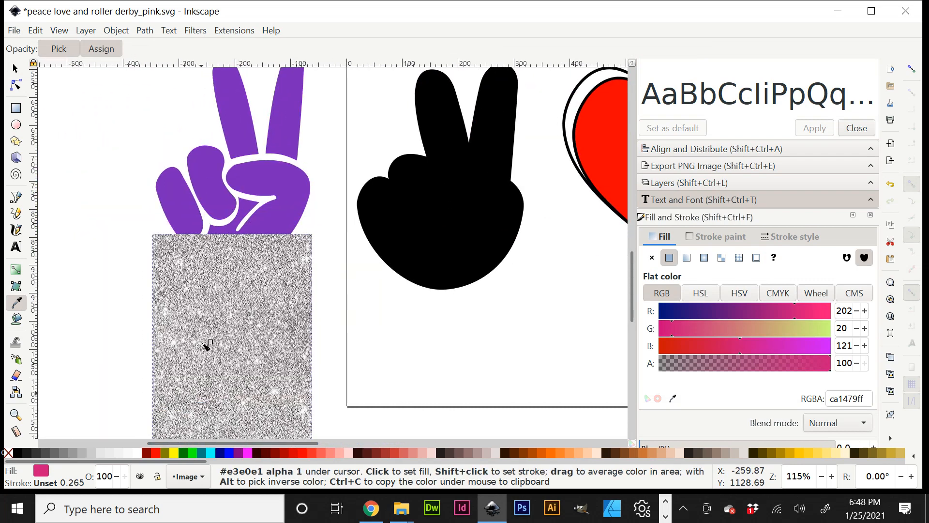
Select the purple hand and fill it with the pink ca1479ff sampled from the roller skate
{"action": "left_click", "coordinate": [15, 70]}
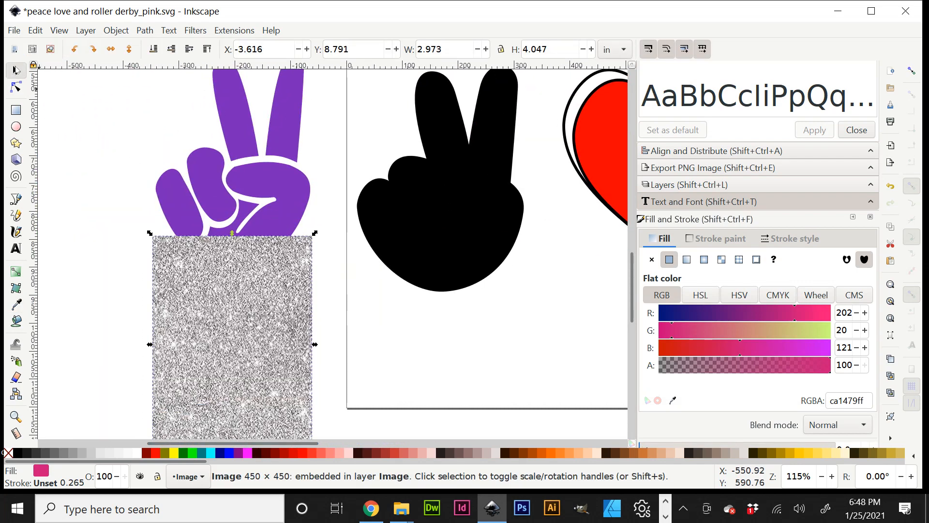
{"action": "left_click", "coordinate": [292, 214]}
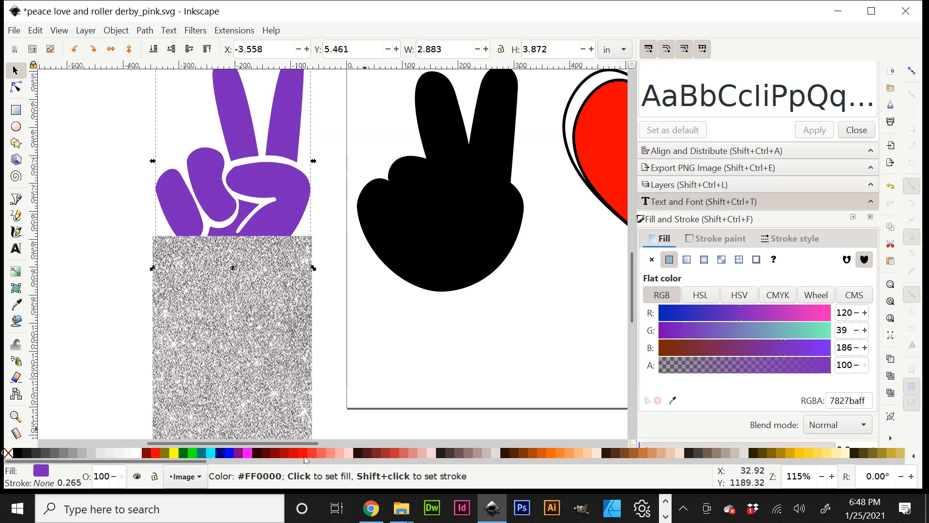
{"action": "left_click_drag", "start_coordinate": [305, 443], "coordinate": [369, 443]}
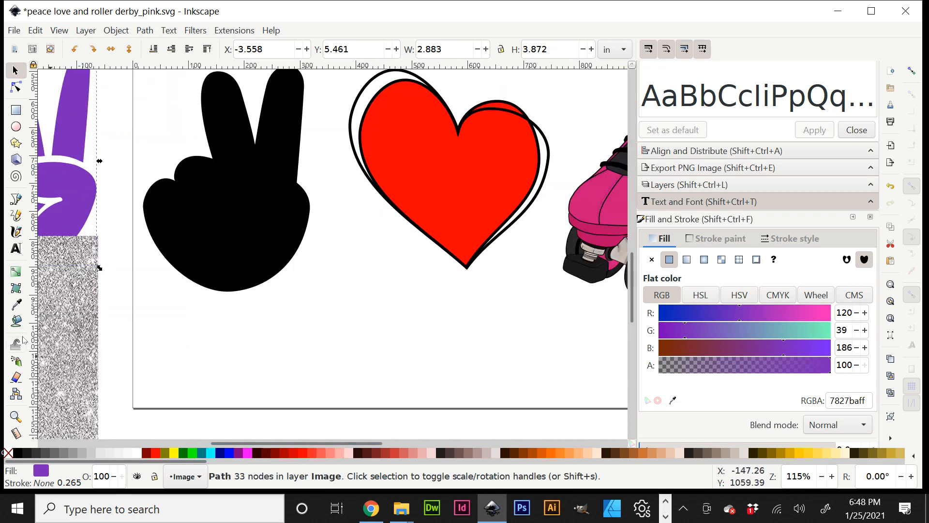
{"action": "left_click", "coordinate": [16, 304]}
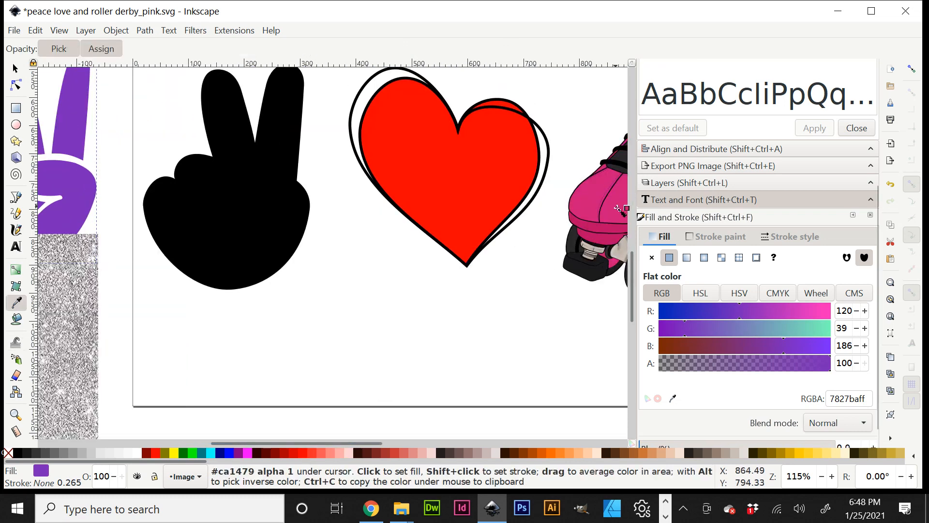
{"action": "left_click", "coordinate": [616, 225]}
Place the silver glitter image over the pink hand, select both objects and apply Set Mask
{"action": "left_click_drag", "start_coordinate": [224, 443], "coordinate": [163, 443]}
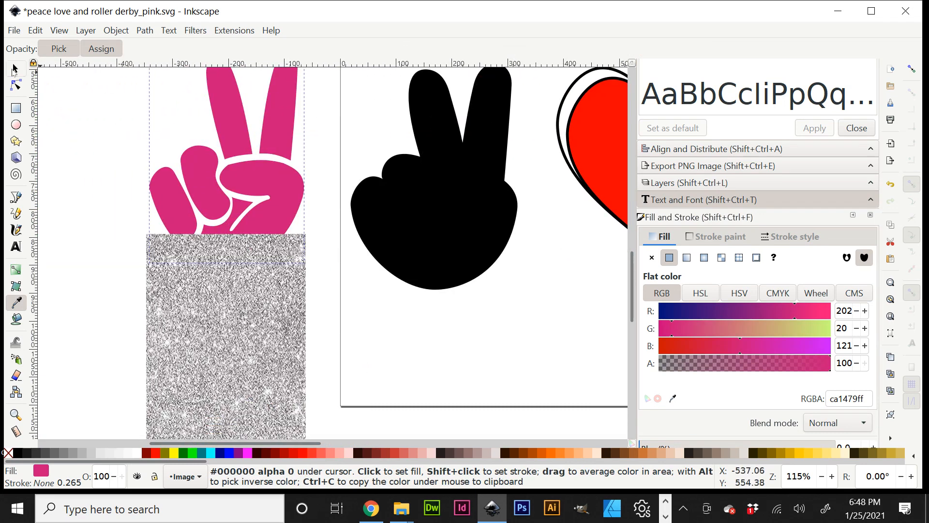
{"action": "left_click", "coordinate": [14, 70]}
{"action": "scroll", "coordinate": [263, 290], "scroll_direction": "up", "scroll_amount": 3}
{"action": "mouse_move", "coordinate": [246, 390]}
{"action": "left_mouse_down"}
{"action": "mouse_move", "coordinate": [257, 239]}
{"action": "mouse_move", "coordinate": [243, 203]}
{"action": "left_mouse_up"}
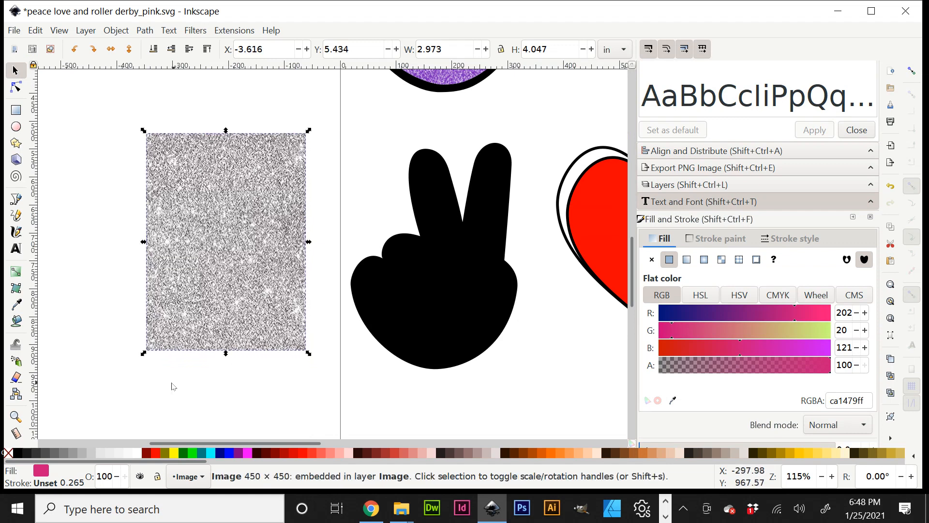
{"action": "mouse_move", "coordinate": [102, 390]}
{"action": "left_mouse_down"}
{"action": "mouse_move", "coordinate": [116, 387]}
{"action": "mouse_move", "coordinate": [333, 138]}
{"action": "left_mouse_up"}
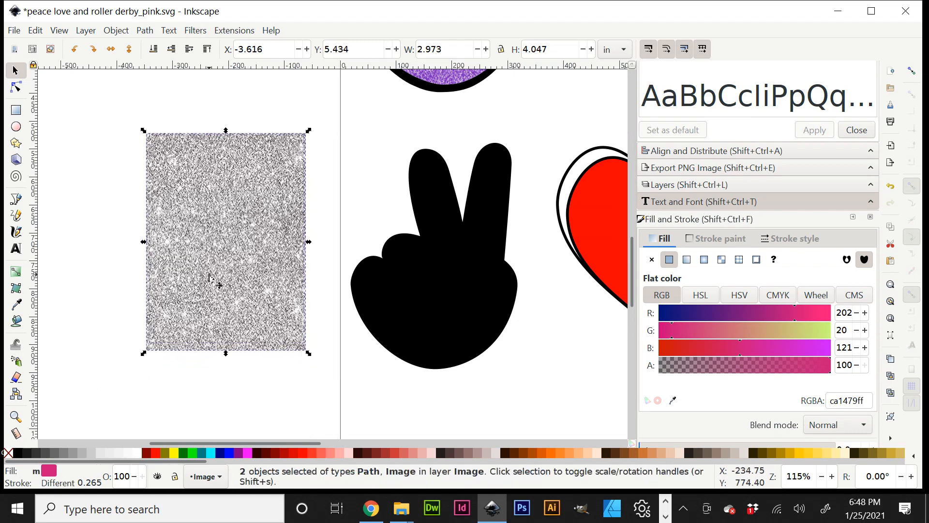
{"action": "right_click", "coordinate": [211, 279]}
{"action": "left_click", "coordinate": [252, 340]}
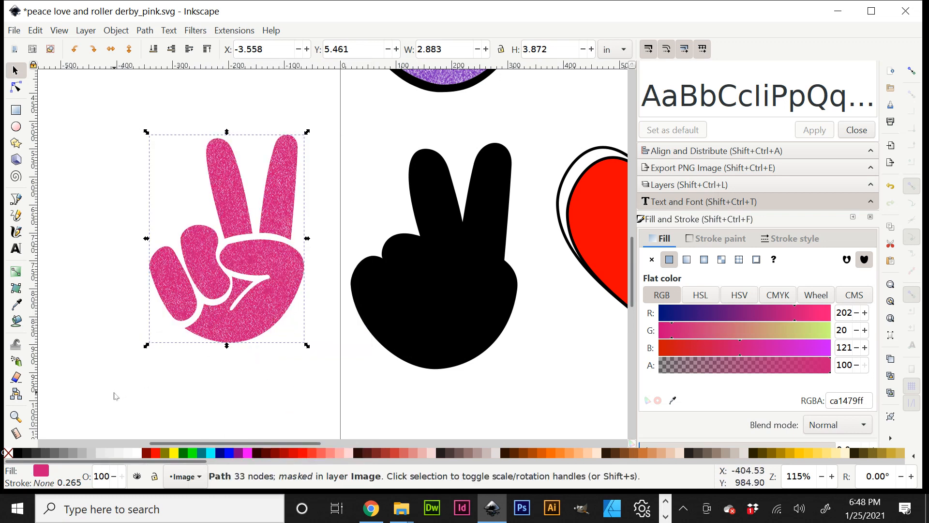
Group the masked pink glitter hands and position the group centred on the black hand silhouette
{"action": "left_click_drag", "start_coordinate": [115, 396], "coordinate": [347, 105]}
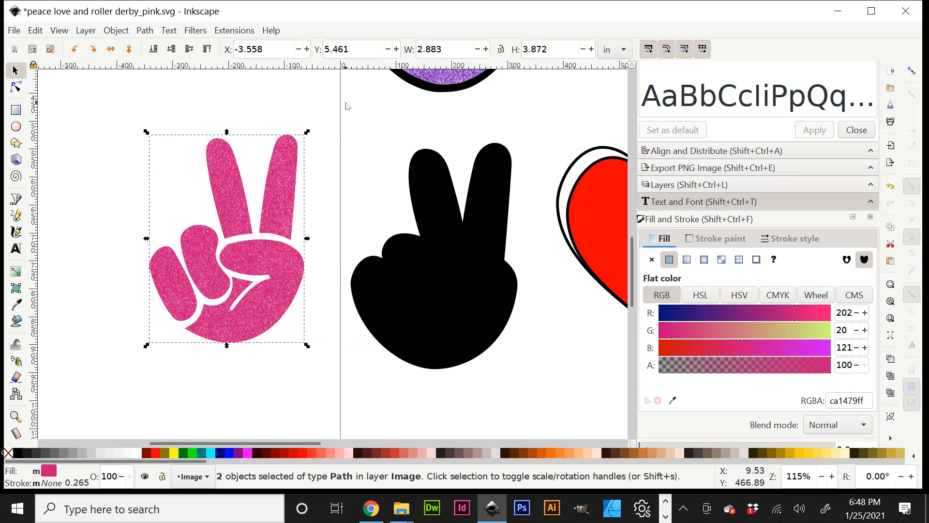
{"action": "key", "text": "ctrl+g"}
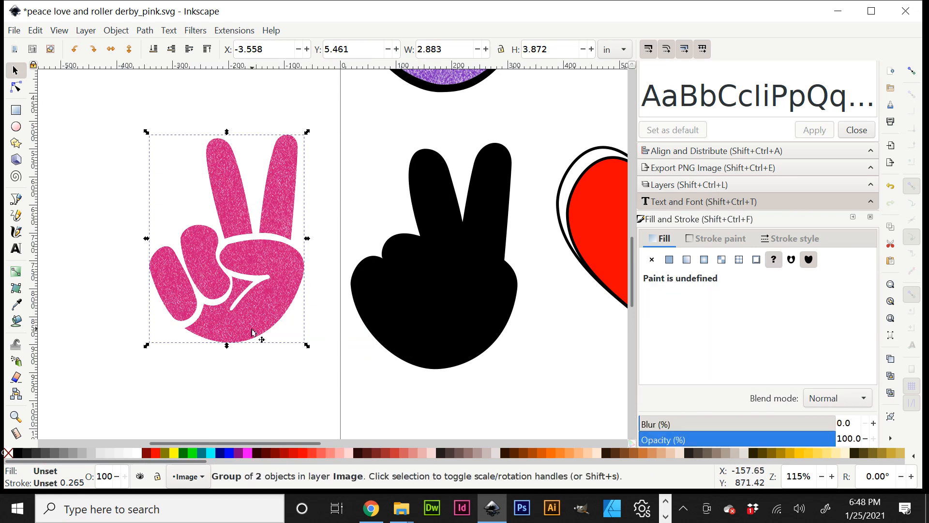
{"action": "left_click_drag", "start_coordinate": [256, 333], "coordinate": [465, 350]}
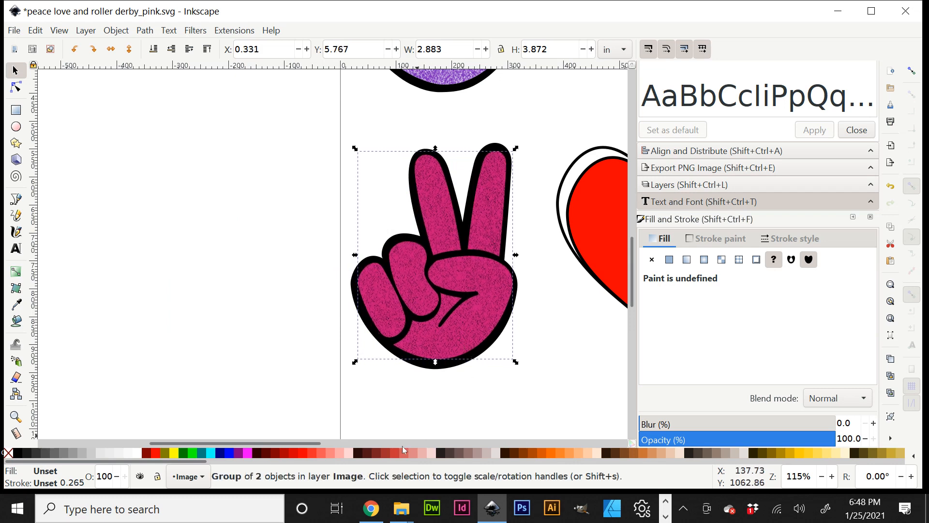
{"action": "left_click_drag", "start_coordinate": [306, 442], "coordinate": [382, 443]}
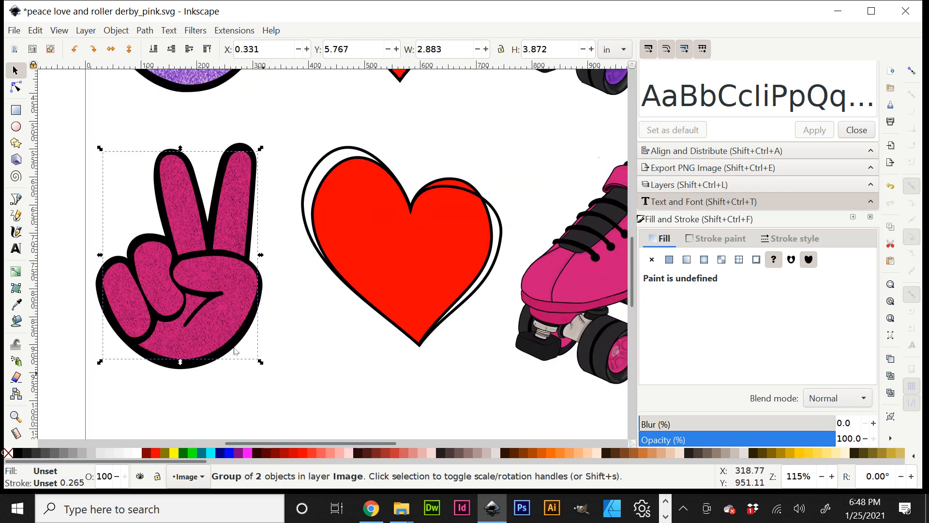
{"action": "left_click_drag", "start_coordinate": [219, 333], "coordinate": [217, 337]}
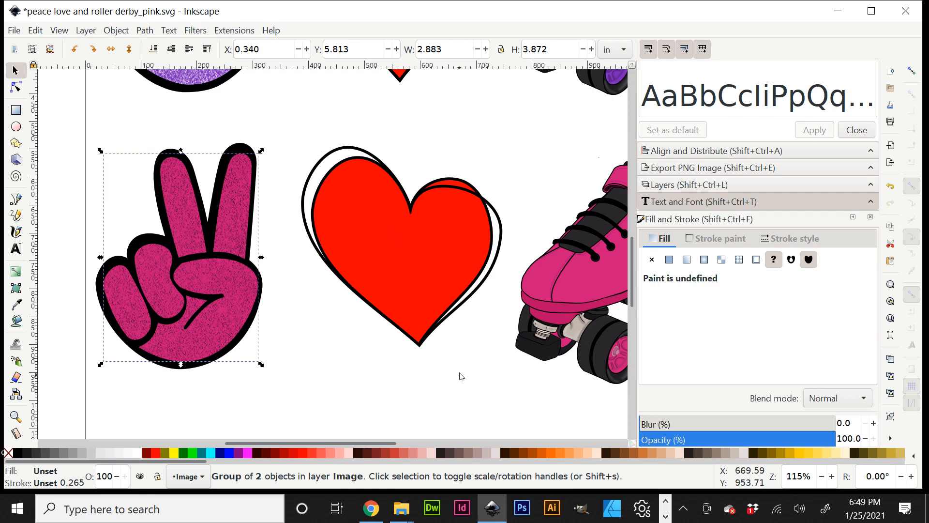
Import the orange wood image 6.jpg from the Wood textures folder, embedded with DPI from file and None (auto) rendering
{"action": "scroll", "coordinate": [462, 368], "scroll_direction": "down", "scroll_amount": 2}
{"action": "key", "text": "minus"}
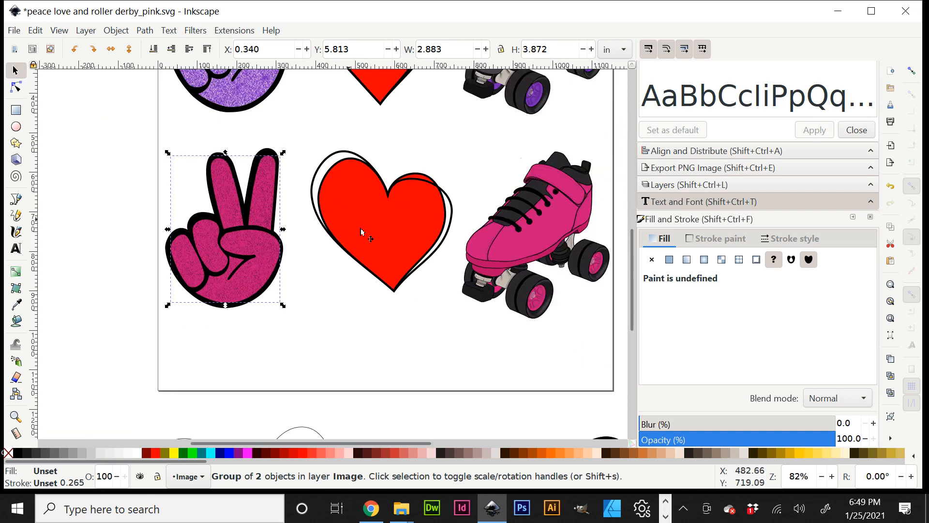
{"action": "scroll", "coordinate": [410, 314], "scroll_direction": "up", "scroll_amount": 3}
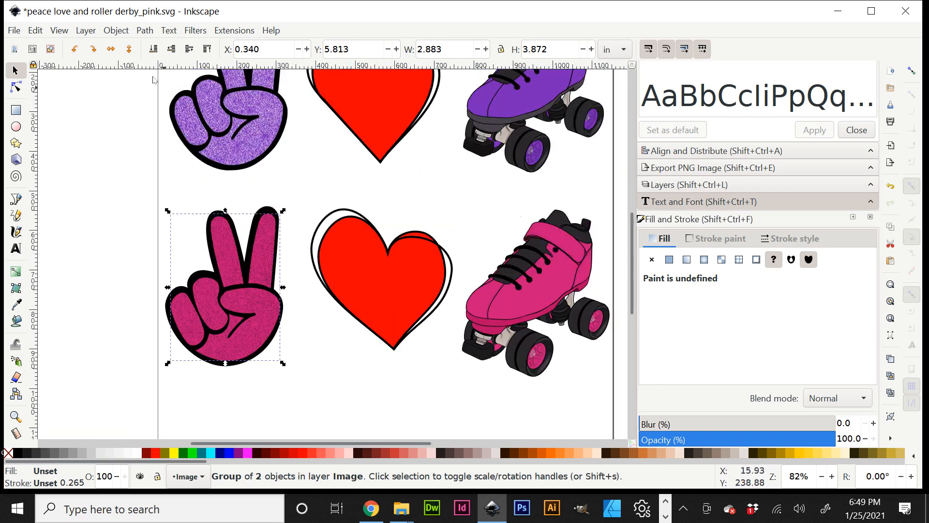
{"action": "left_click", "coordinate": [14, 30]}
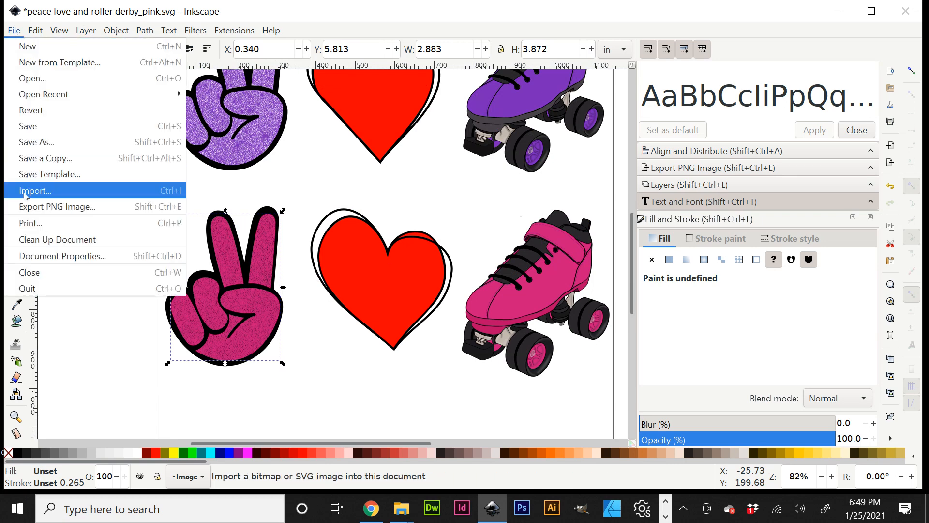
{"action": "left_click", "coordinate": [72, 190]}
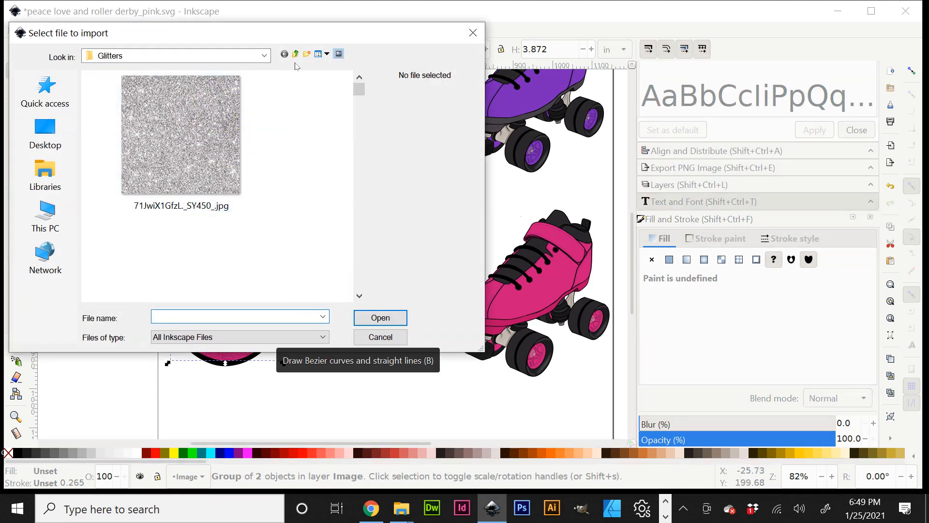
{"action": "left_click", "coordinate": [296, 54]}
{"action": "scroll", "coordinate": [146, 145], "scroll_direction": "down", "scroll_amount": 5}
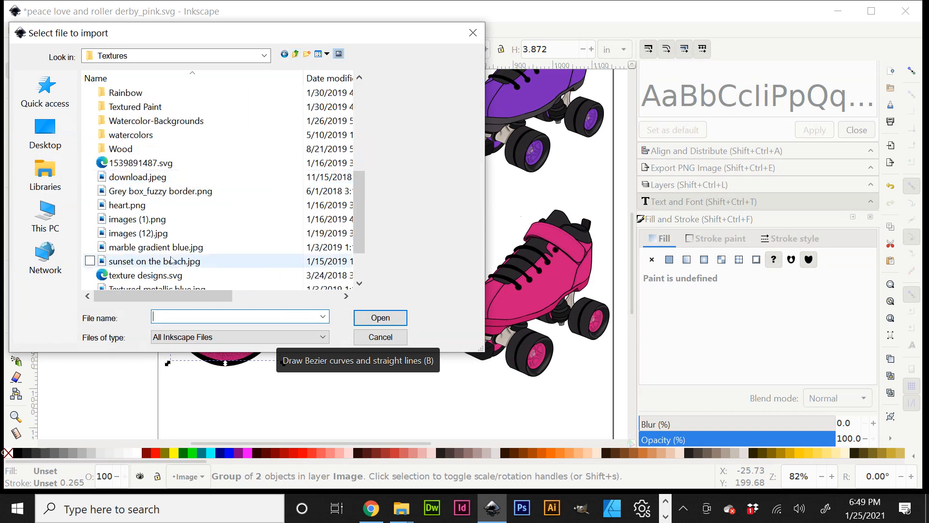
{"action": "double_click", "coordinate": [123, 148]}
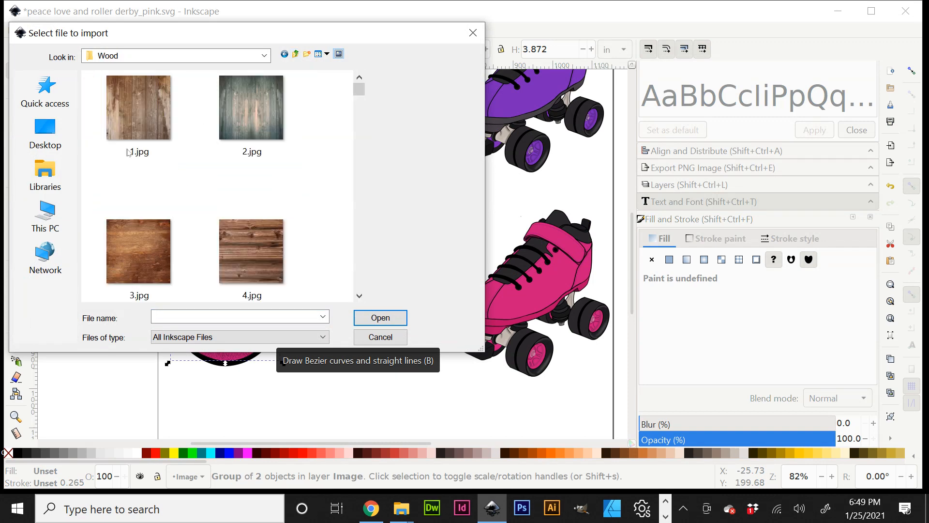
{"action": "scroll", "coordinate": [293, 213], "scroll_direction": "down", "scroll_amount": 2}
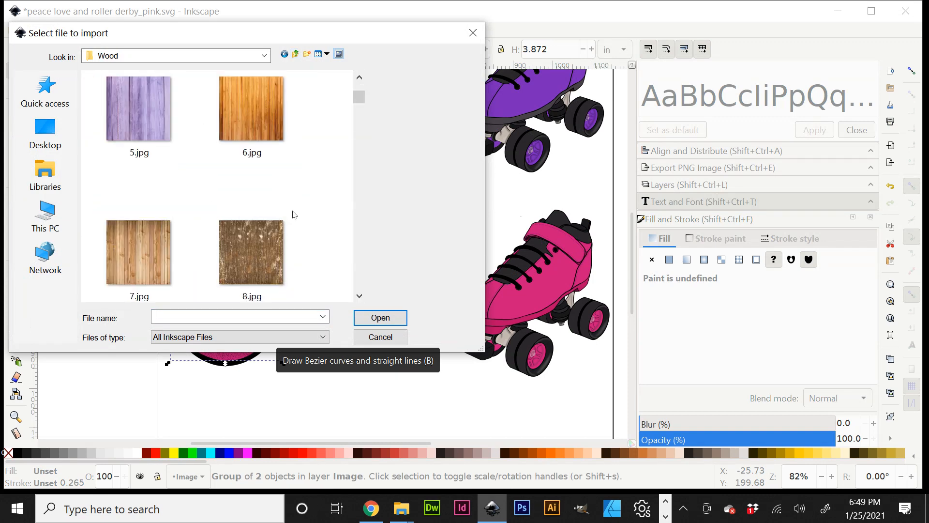
{"action": "left_click", "coordinate": [254, 133]}
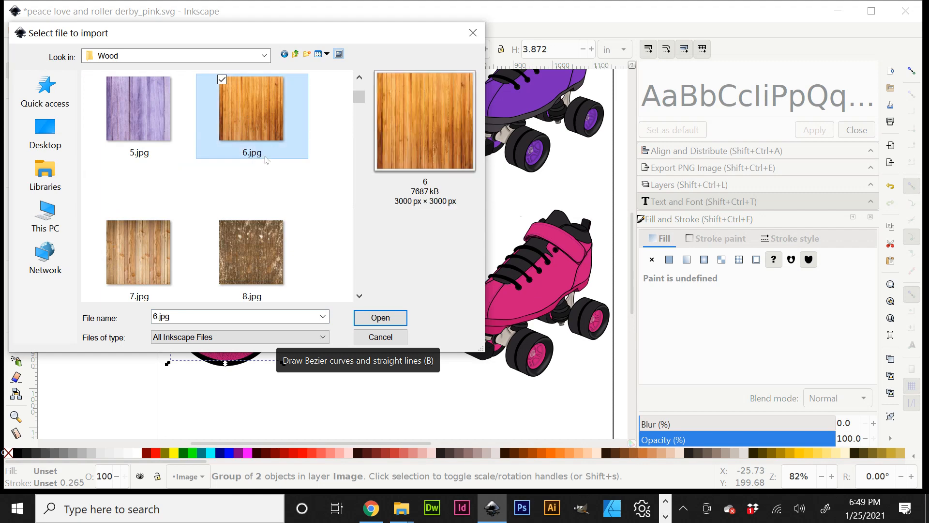
{"action": "left_click", "coordinate": [380, 318]}
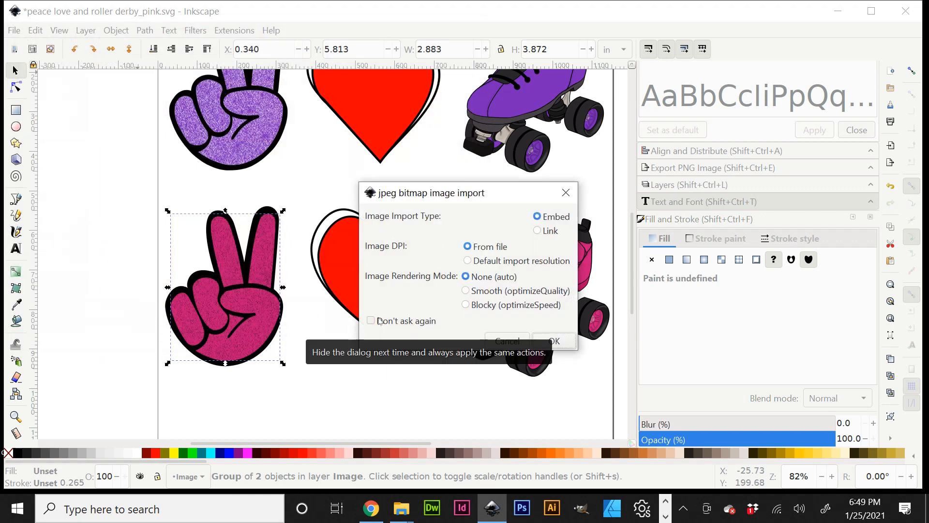
{"action": "left_click", "coordinate": [553, 341]}
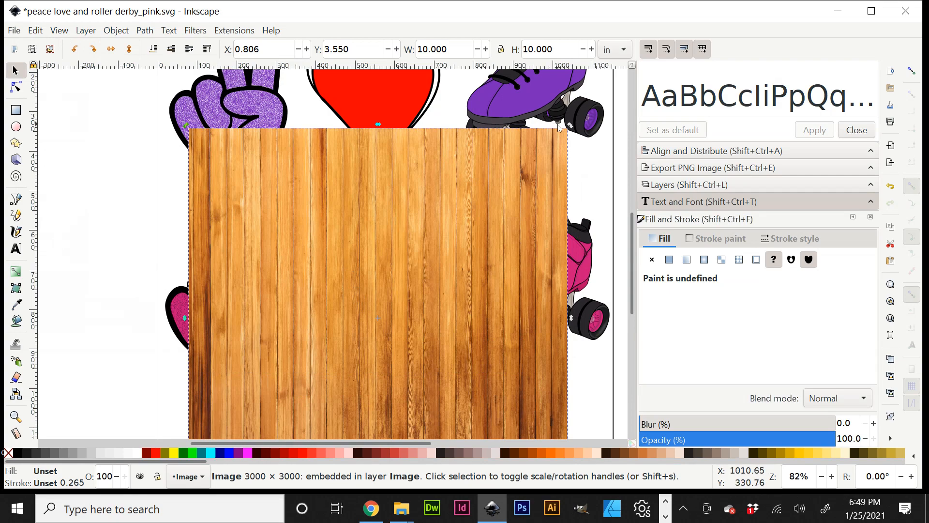
Rotate the imported wood image about 90° clockwise so its planks run horizontally
{"action": "left_click_drag", "start_coordinate": [570, 126], "coordinate": [572, 424]}
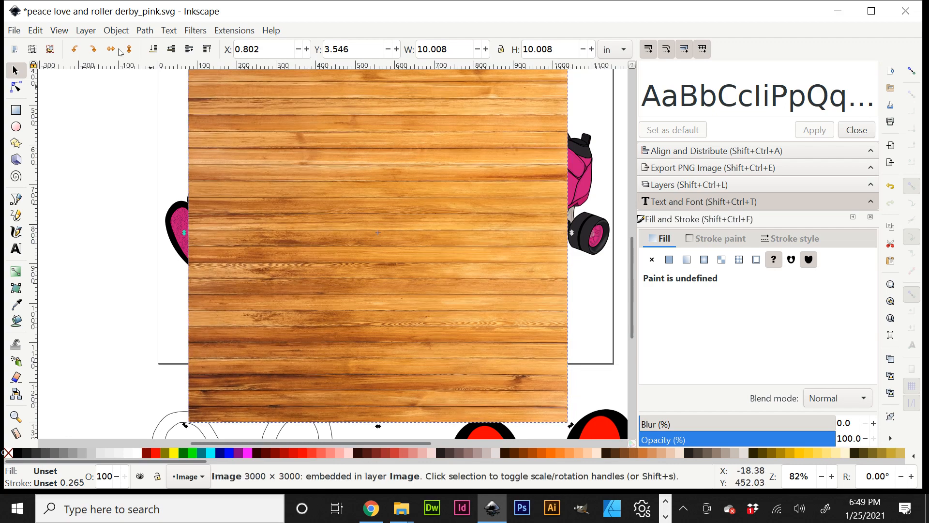
{"action": "left_click", "coordinate": [93, 49]}
{"action": "left_click", "coordinate": [75, 50]}
{"action": "left_click", "coordinate": [429, 314]}
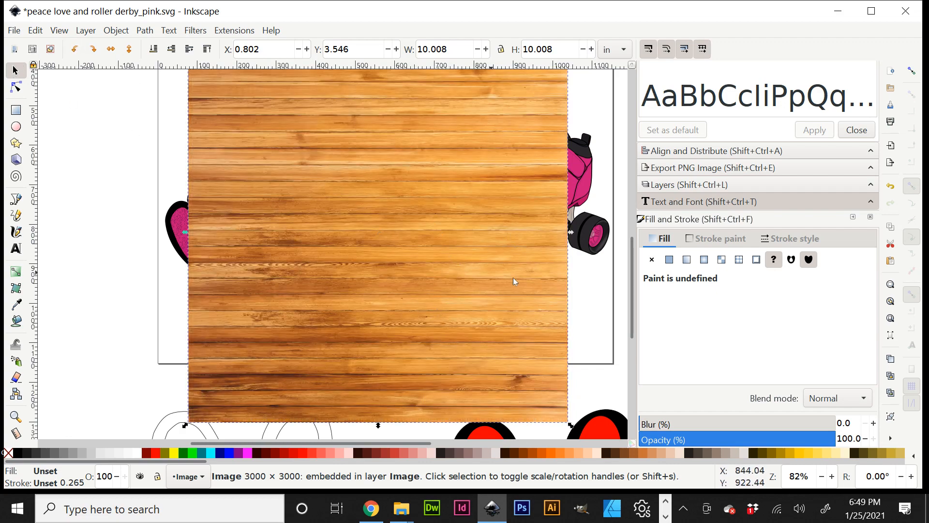
Squeeze the wood image to about 3.74 × 6.58 in so it covers the heart between the pink hand and skate
{"action": "left_click_drag", "start_coordinate": [571, 232], "coordinate": [455, 232]}
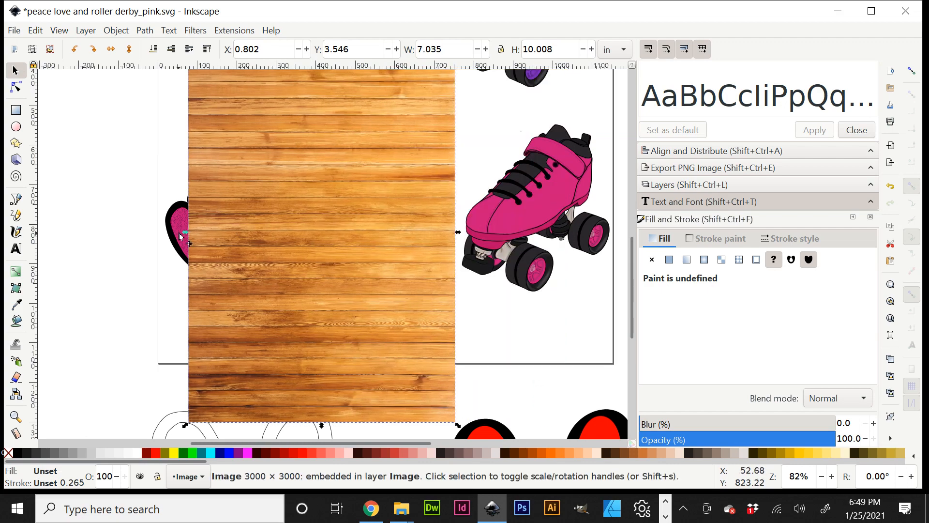
{"action": "left_click_drag", "start_coordinate": [180, 237], "coordinate": [311, 233]}
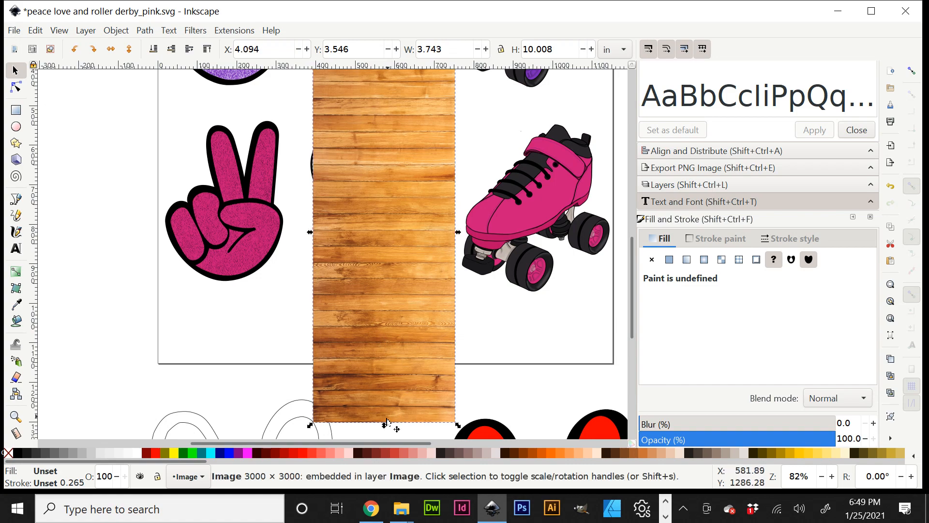
{"action": "left_click_drag", "start_coordinate": [387, 423], "coordinate": [375, 276]}
{"action": "scroll", "coordinate": [389, 281], "scroll_direction": "up", "scroll_amount": 7}
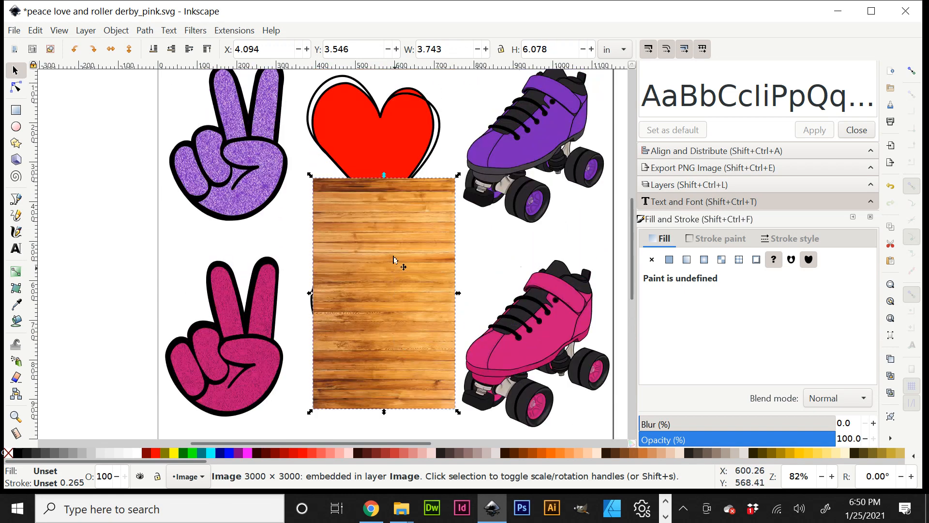
{"action": "left_click_drag", "start_coordinate": [385, 177], "coordinate": [383, 234]}
{"action": "scroll", "coordinate": [393, 305], "scroll_direction": "down", "scroll_amount": 6}
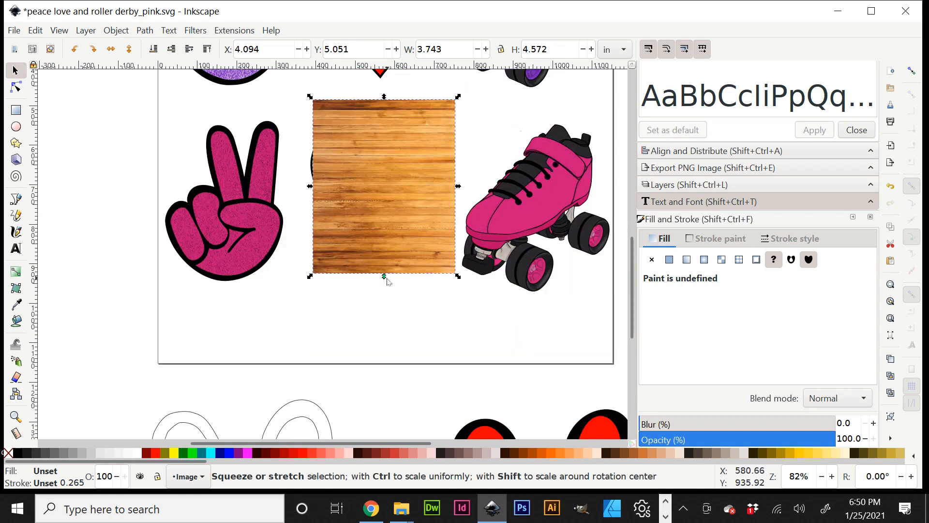
{"action": "left_click_drag", "start_coordinate": [383, 274], "coordinate": [386, 342]}
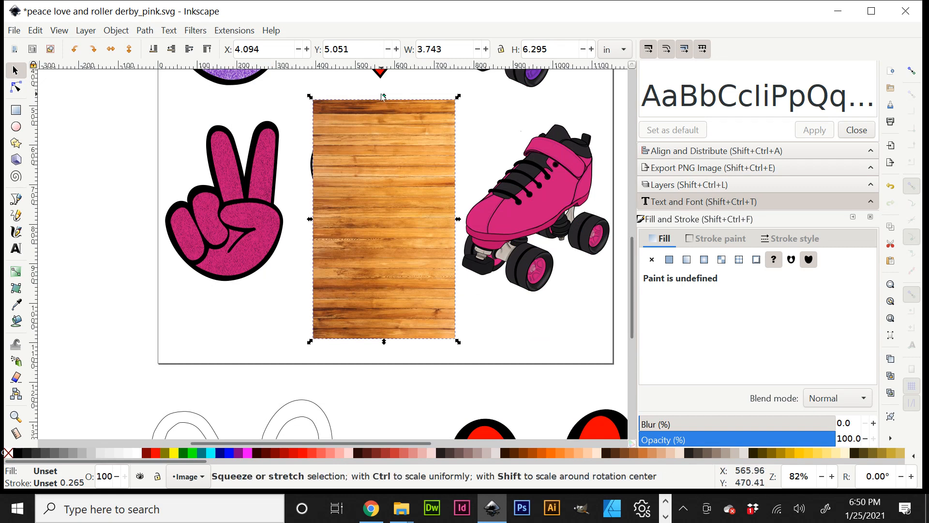
{"action": "left_click_drag", "start_coordinate": [383, 94], "coordinate": [385, 89]}
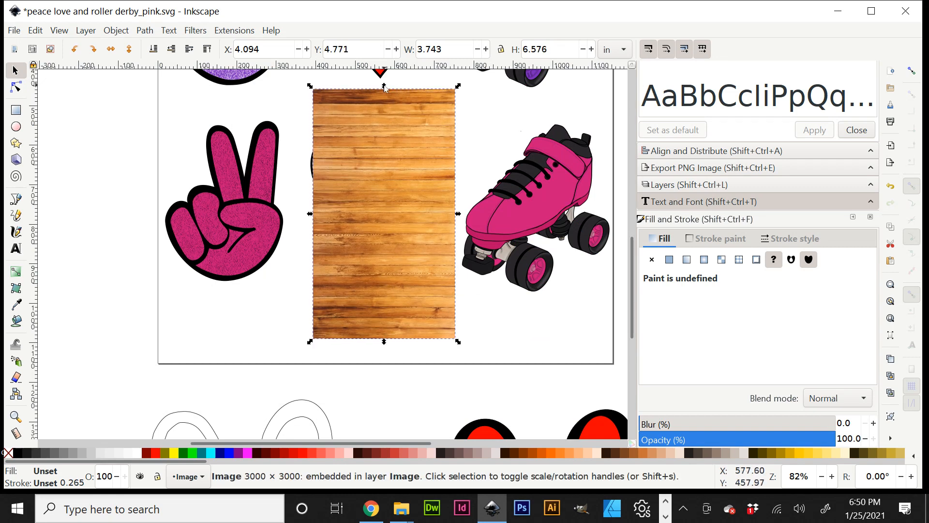
Move the larger black heart outline out from behind the wood image to the empty area below the pink hand
{"action": "scroll", "coordinate": [514, 342], "scroll_direction": "up", "scroll_amount": 3}
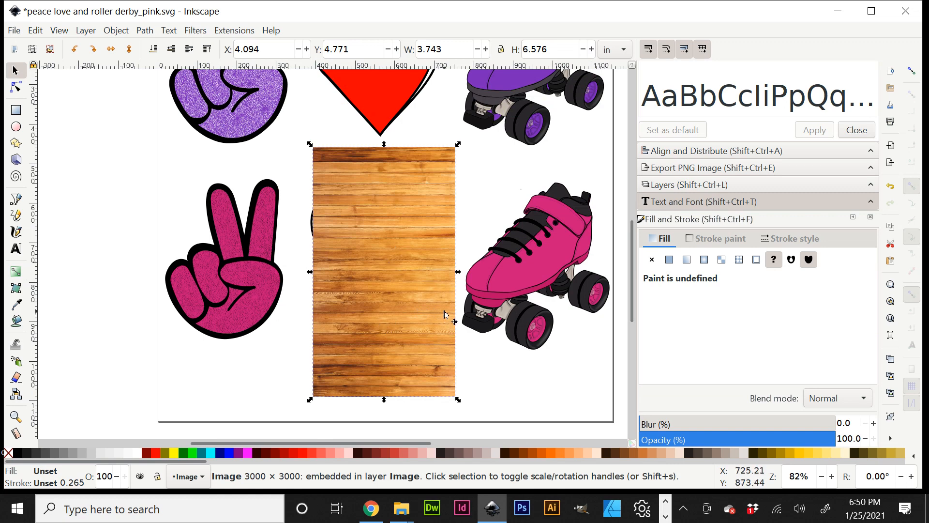
{"action": "left_click", "coordinate": [308, 225]}
{"action": "left_click_drag", "start_coordinate": [308, 224], "coordinate": [126, 381]}
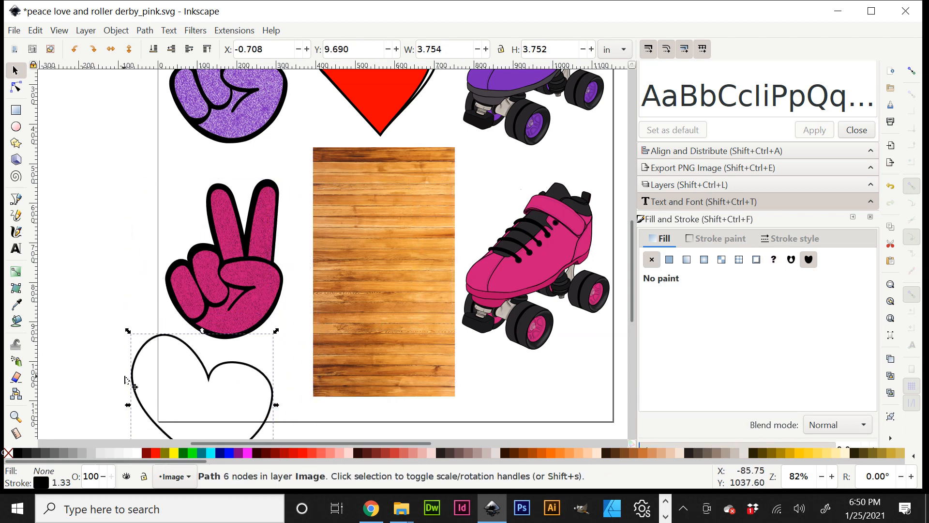
{"action": "scroll", "coordinate": [343, 267], "scroll_direction": "down", "scroll_amount": 5}
{"action": "scroll", "coordinate": [393, 252], "scroll_direction": "up", "scroll_amount": 5}
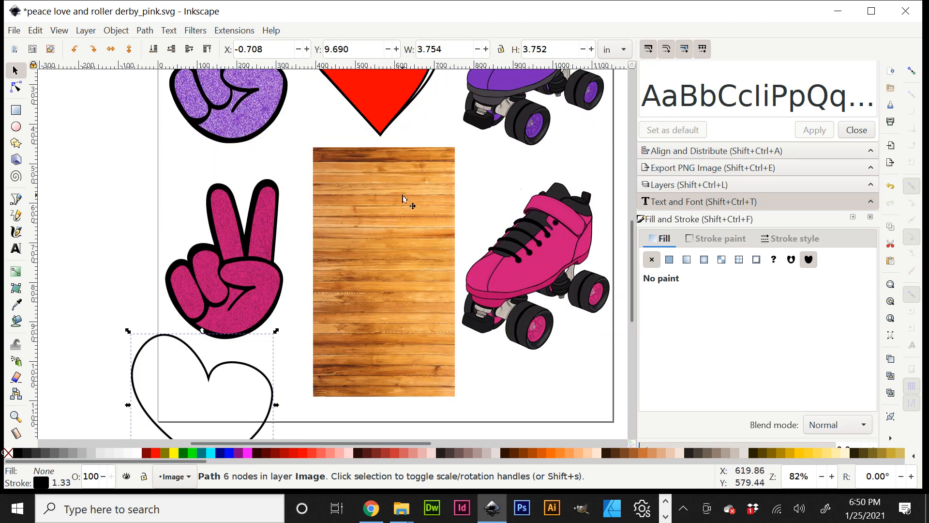
Try to apply Set Mask to the wood image and the red heart beneath it, and undo the mask
{"action": "left_click_drag", "start_coordinate": [299, 412], "coordinate": [472, 141]}
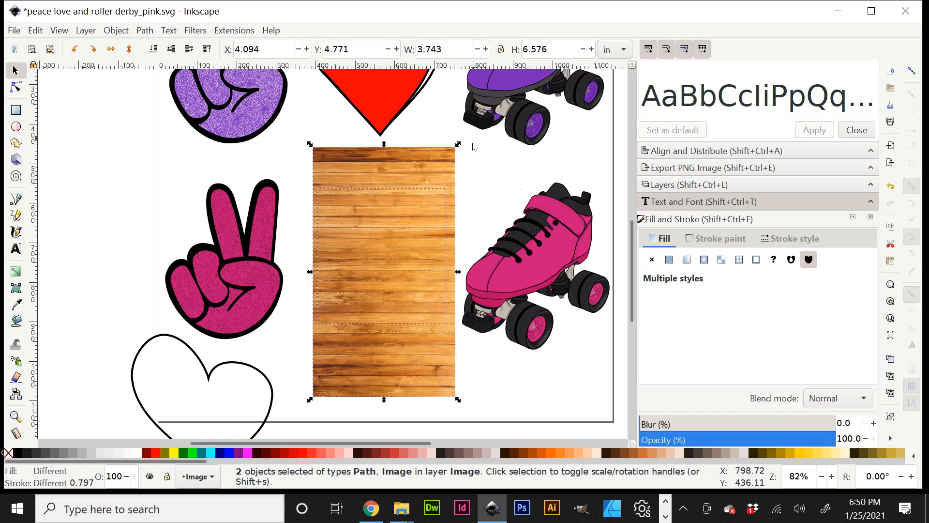
{"action": "right_click", "coordinate": [392, 287]}
{"action": "left_click", "coordinate": [417, 342]}
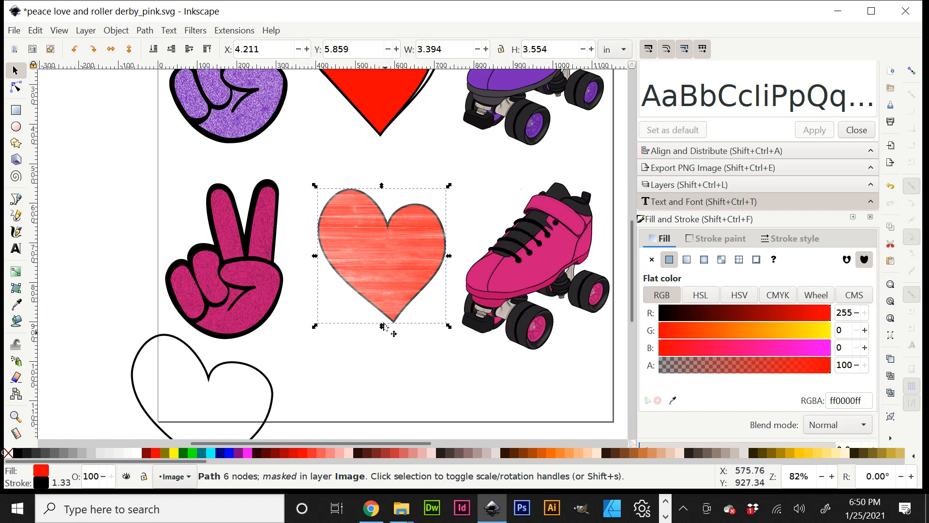
{"action": "key", "text": "ctrl+z"}
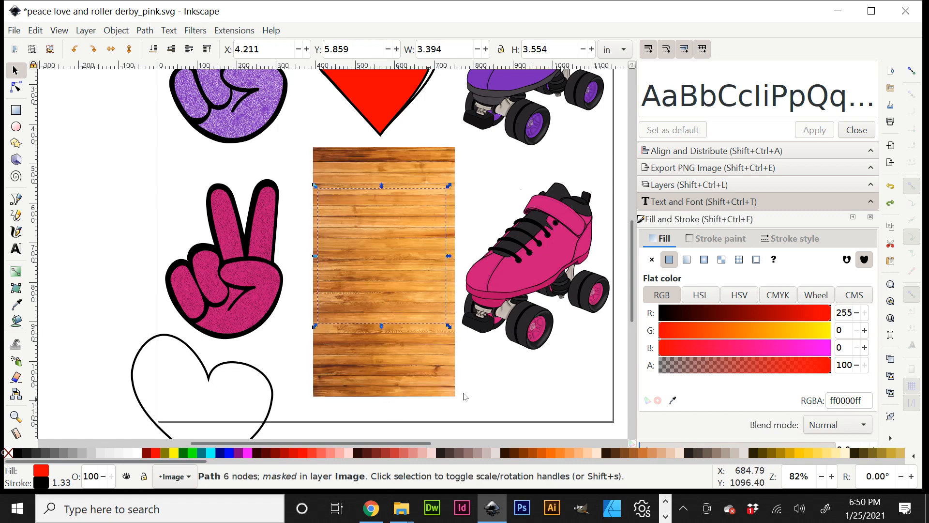
Lower the wood image to the bottom so it sits behind the red heart
{"action": "key", "text": "Escape"}
{"action": "left_click", "coordinate": [387, 360]}
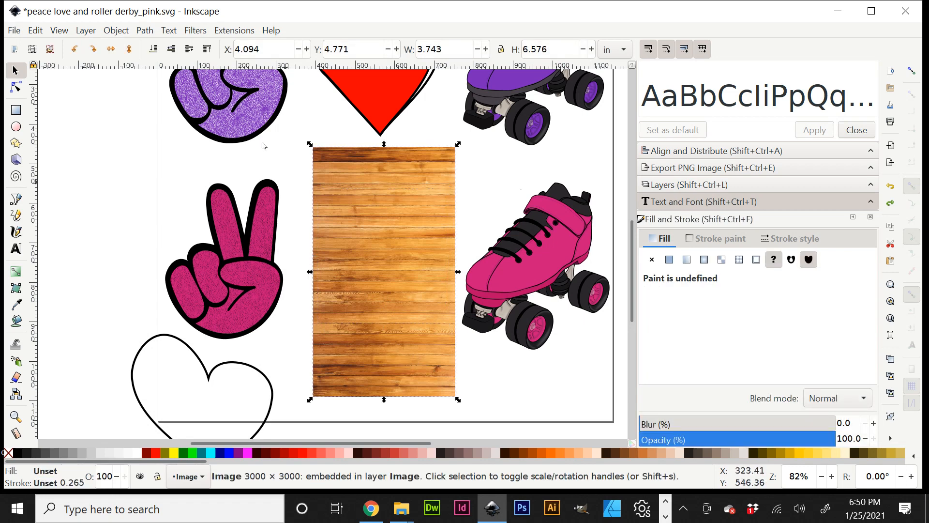
{"action": "left_click", "coordinate": [153, 50]}
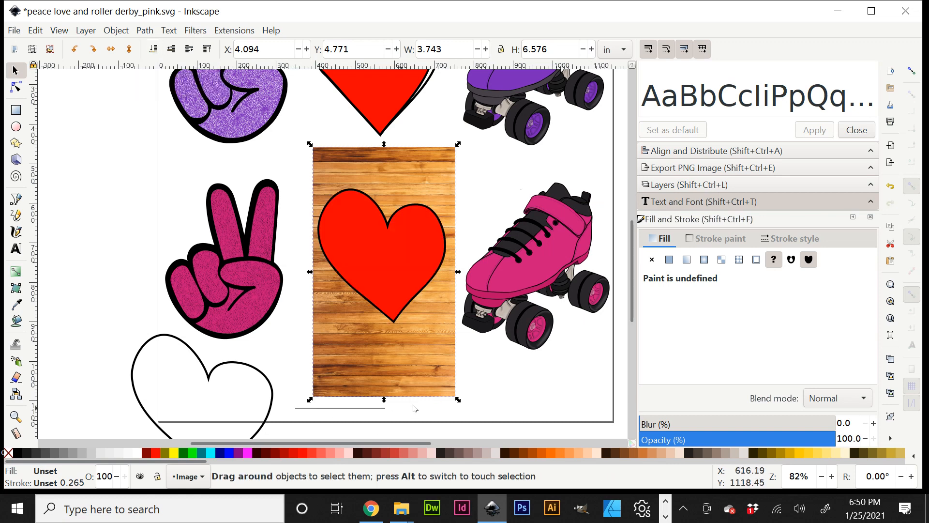
Try to apply Set Clip to the wood image with the red heart, and undo the clip
{"action": "left_click_drag", "start_coordinate": [297, 411], "coordinate": [481, 137]}
{"action": "right_click", "coordinate": [373, 283]}
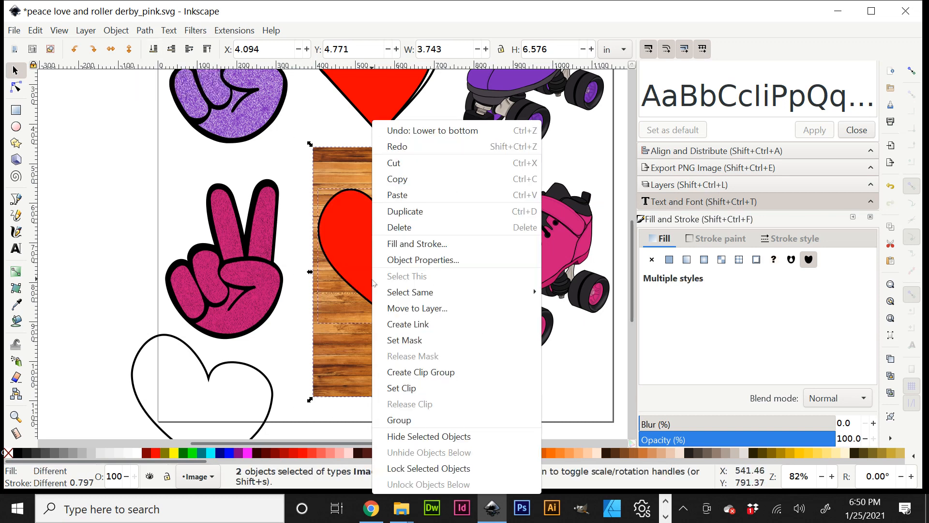
{"action": "left_click", "coordinate": [396, 389]}
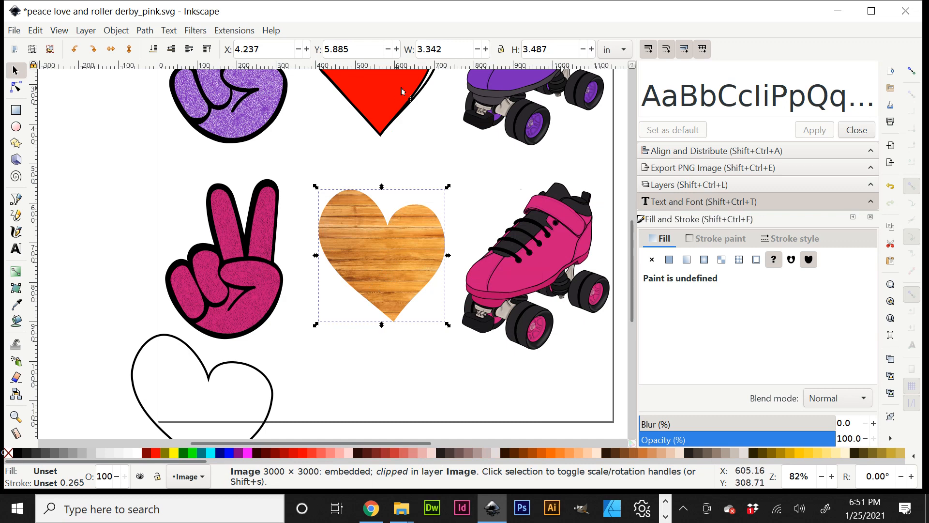
{"action": "key", "text": "ctrl+z"}
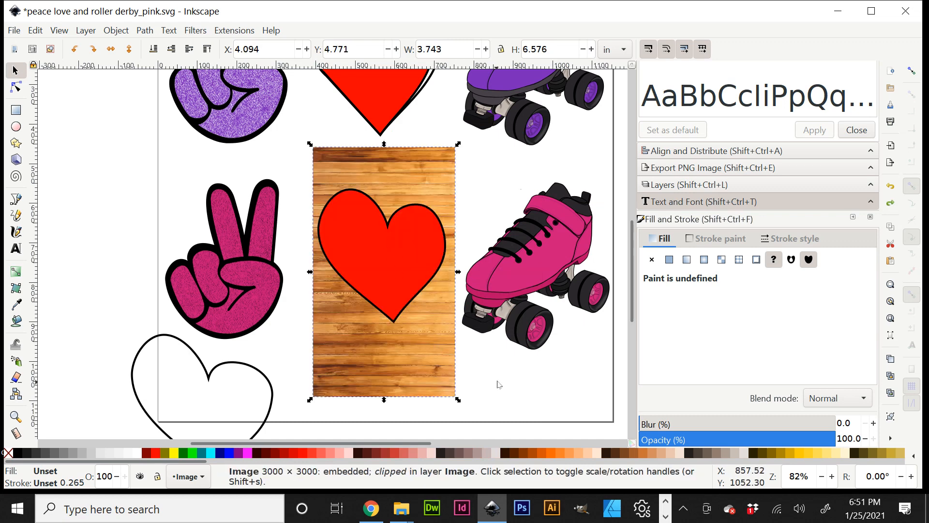
Duplicate the red heart, move the copy to the far side of the pink hand and remove its fill
{"action": "left_click", "coordinate": [496, 382]}
{"action": "left_click", "coordinate": [393, 260]}
{"action": "key", "text": "ctrl"}
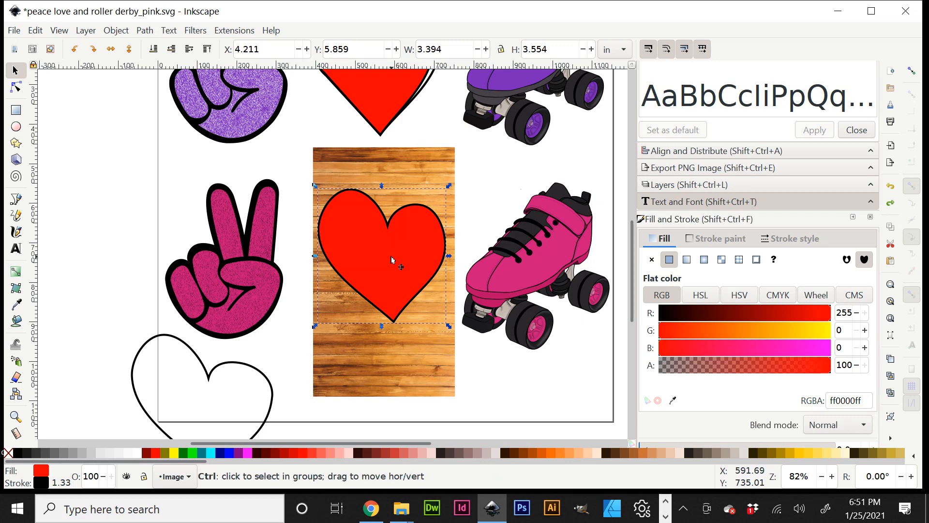
{"action": "key", "text": "ctrl+d"}
{"action": "left_click_drag", "start_coordinate": [393, 260], "coordinate": [111, 255]}
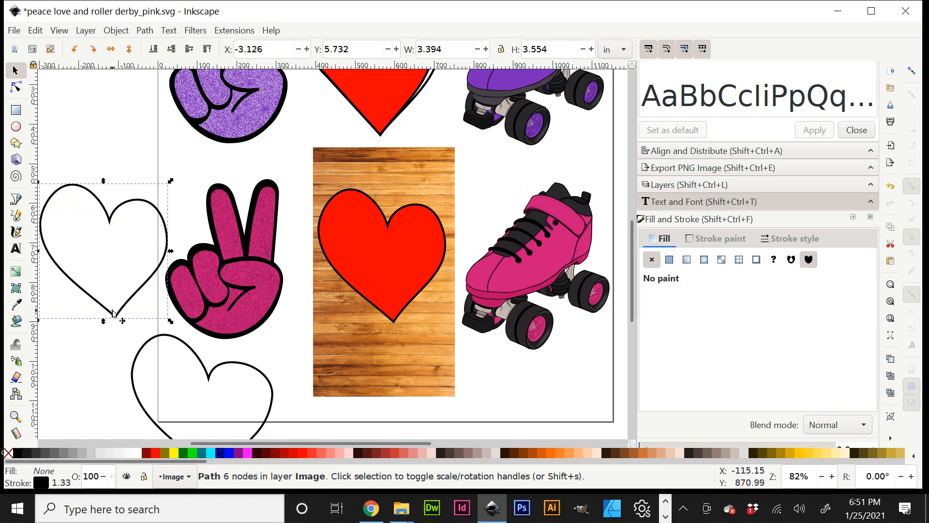
Select the wood image and the red heart on it and apply Set Clip
{"action": "left_click_drag", "start_coordinate": [297, 418], "coordinate": [469, 148]}
{"action": "right_click", "coordinate": [374, 268]}
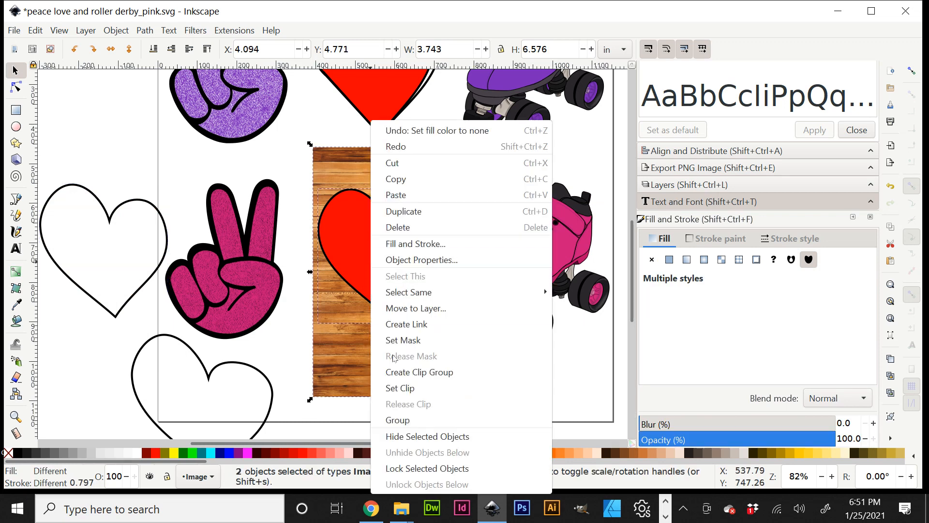
{"action": "left_click", "coordinate": [395, 388]}
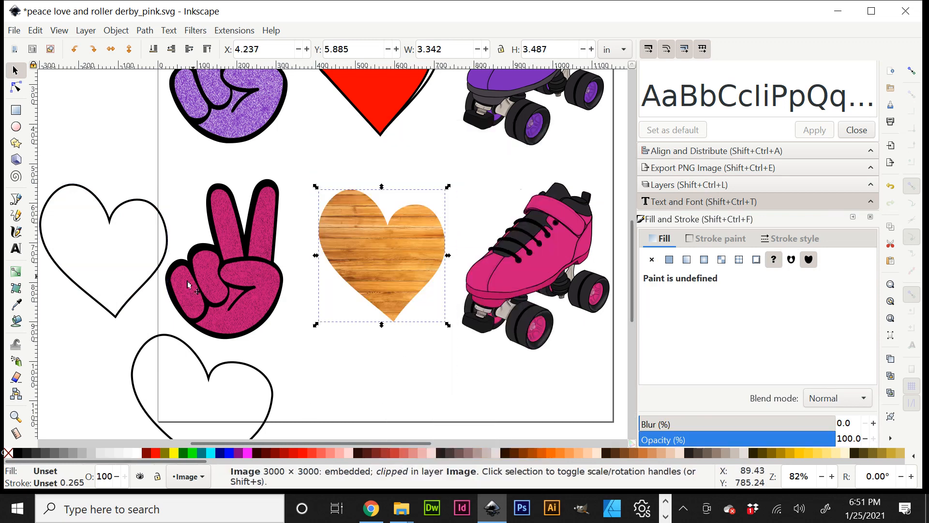
Place both black heart outlines over the wood heart, group the three objects and nudge the group slightly down
{"action": "left_click_drag", "start_coordinate": [132, 301], "coordinate": [409, 306]}
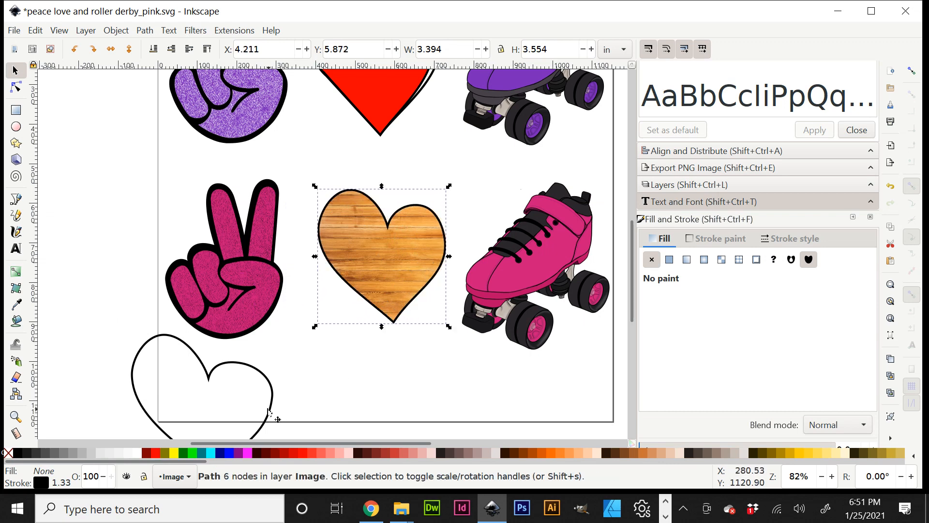
{"action": "left_click_drag", "start_coordinate": [271, 407], "coordinate": [450, 263]}
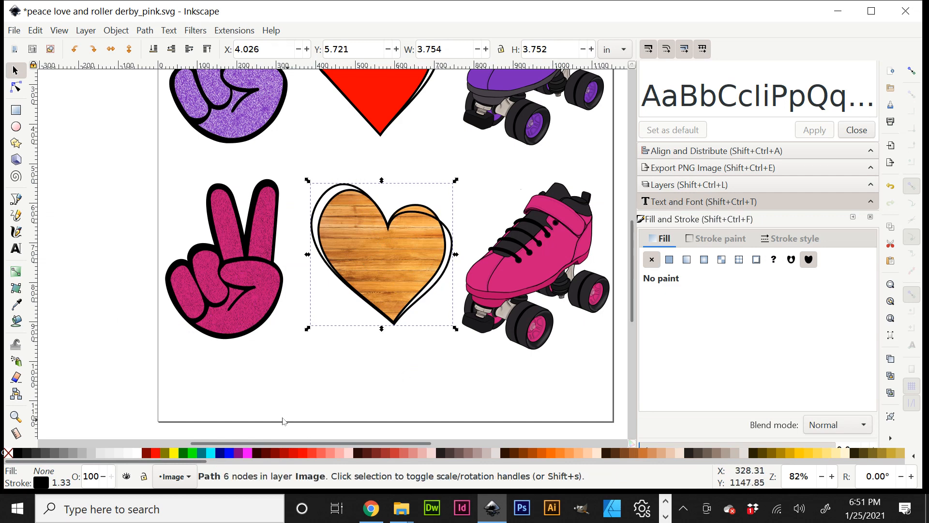
{"action": "left_click_drag", "start_coordinate": [274, 414], "coordinate": [516, 150]}
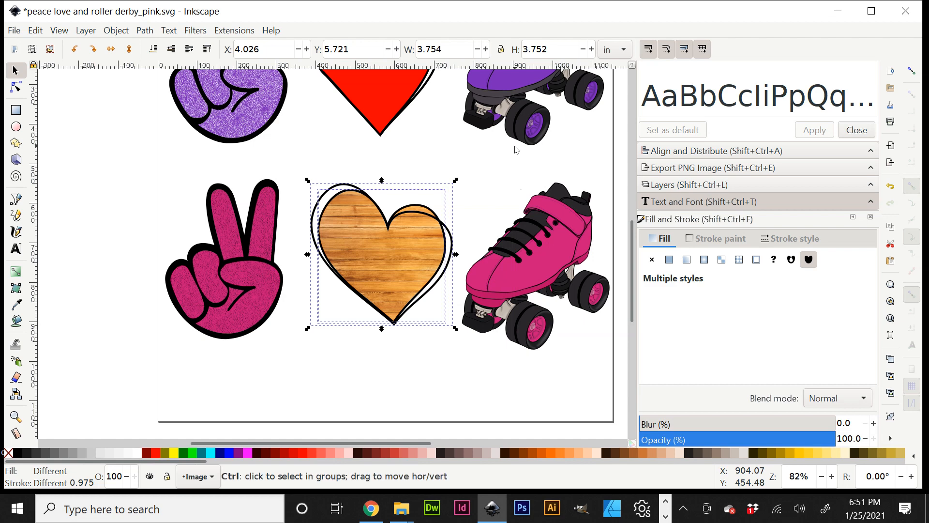
{"action": "key", "text": "ctrl+g"}
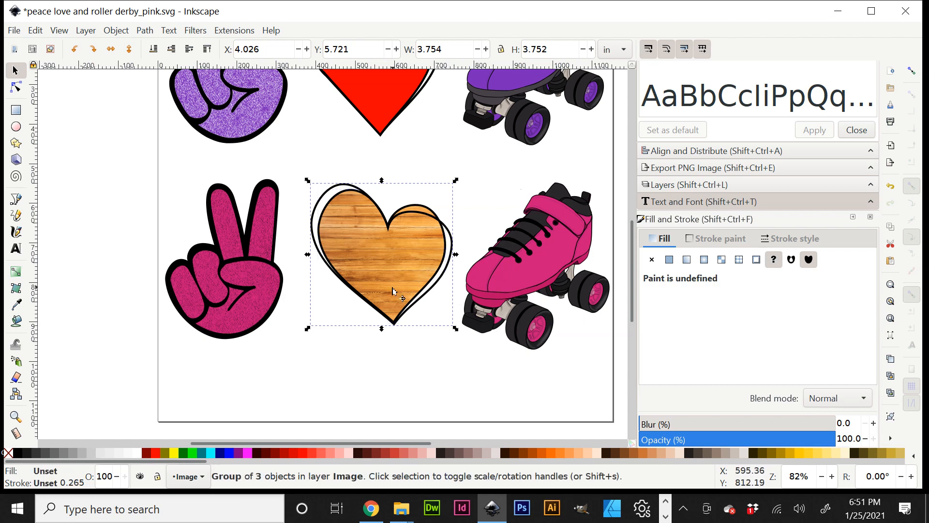
{"action": "mouse_move", "coordinate": [394, 297]}
{"action": "left_mouse_down"}
{"action": "mouse_move", "coordinate": [393, 320]}
{"action": "mouse_move", "coordinate": [395, 302]}
{"action": "left_mouse_up"}
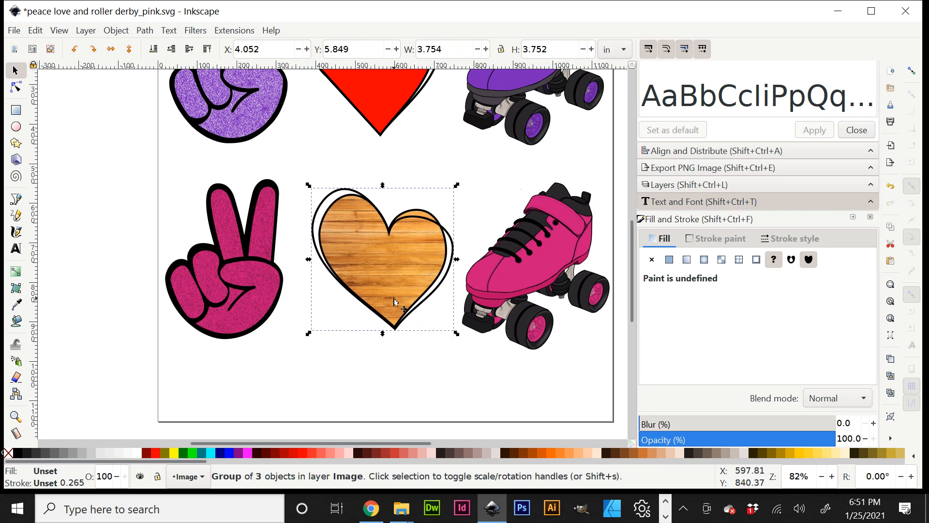
{"action": "key", "text": "plus"}
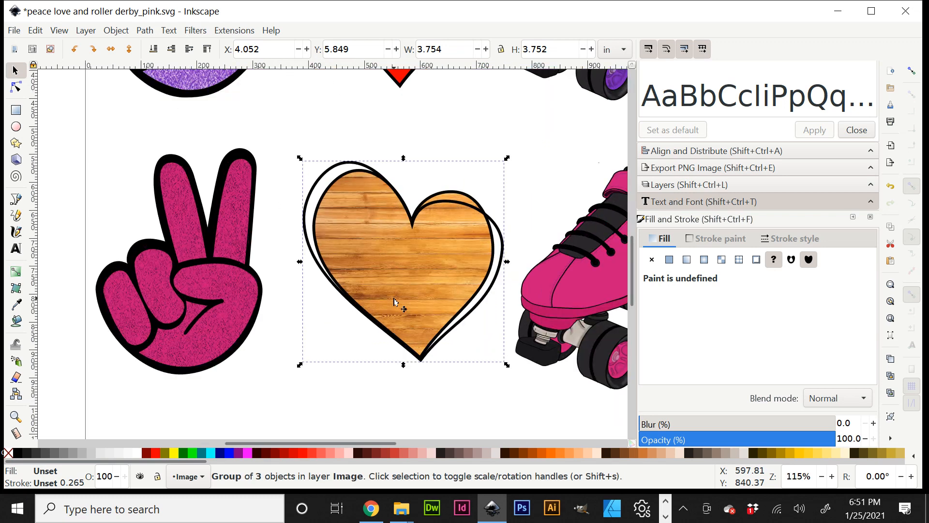
{"action": "key", "text": "Delete"}
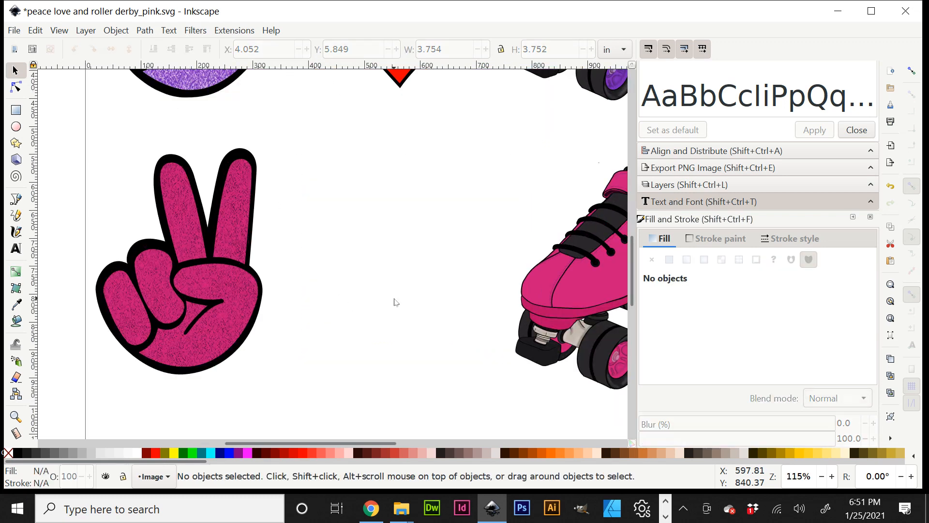
{"action": "key", "text": "ctrl+z"}
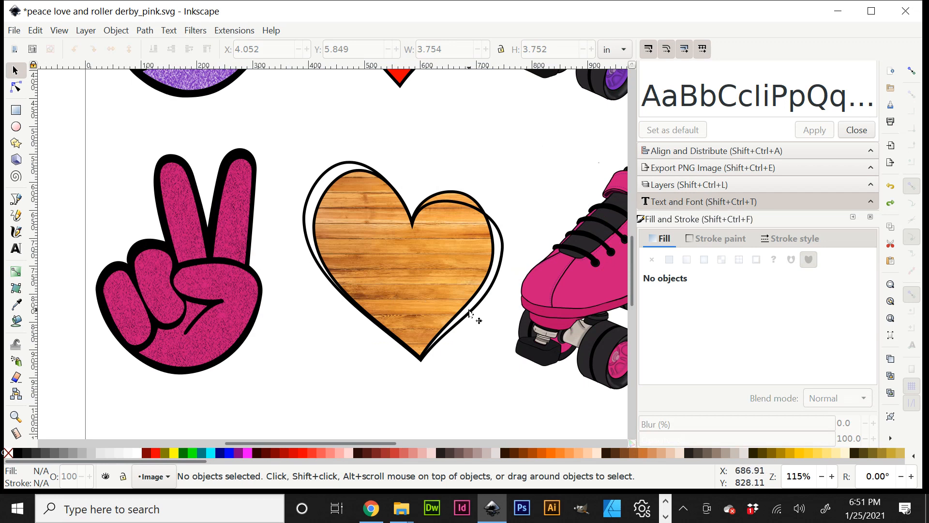
{"action": "key", "text": "minus"}
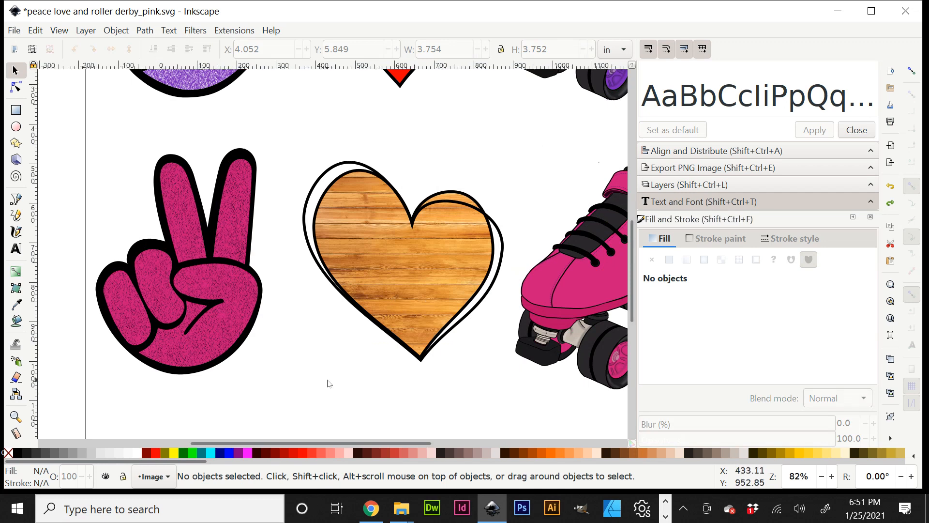
Create two small copies of the wood heart group, about 0.65 in wide, below the large heart, one on each side
{"action": "left_click", "coordinate": [390, 304]}
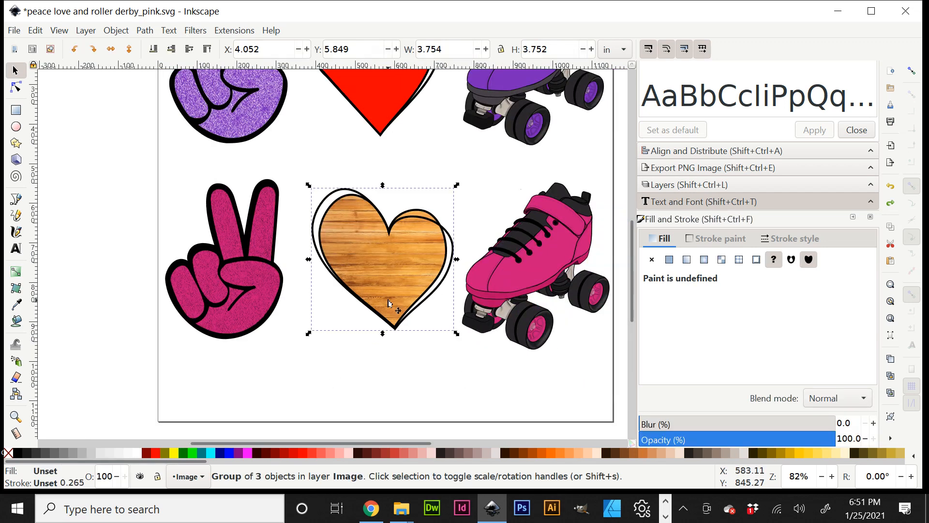
{"action": "key", "text": "ctrl"}
{"action": "key", "text": "ctrl+d"}
{"action": "left_click_drag", "start_coordinate": [390, 304], "coordinate": [333, 414]}
{"action": "scroll", "coordinate": [419, 375], "scroll_direction": "down", "scroll_amount": 3}
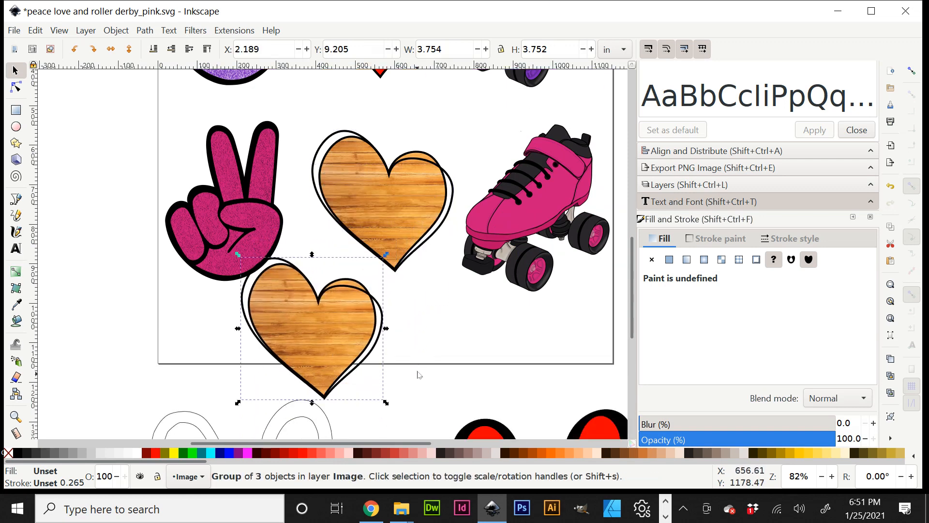
{"action": "left_click_drag", "start_coordinate": [388, 255], "coordinate": [466, 328]}
{"action": "key", "text": "ctrl+d"}
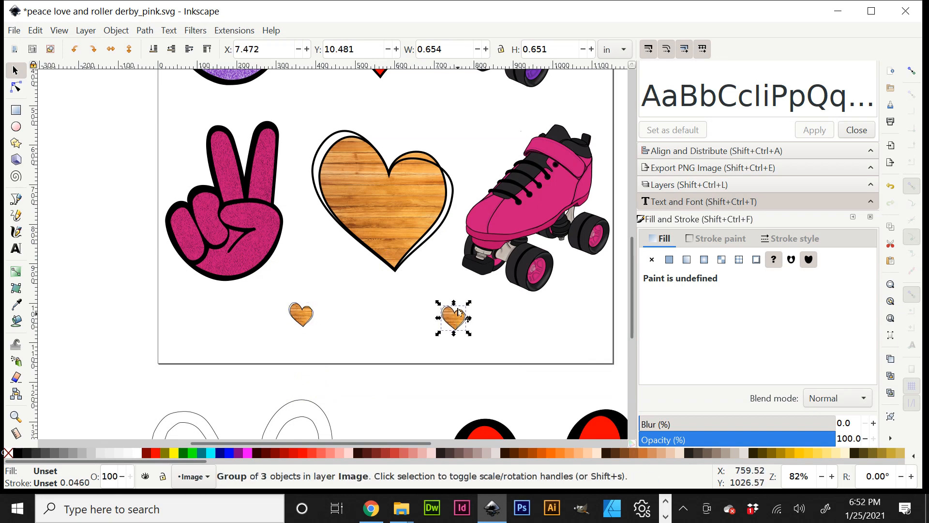
Shift the large wood heart and the pink roller skate slightly down and toward the pink hand
{"action": "left_click", "coordinate": [406, 241]}
{"action": "left_click_drag", "start_coordinate": [406, 241], "coordinate": [395, 246]}
{"action": "left_click", "coordinate": [509, 223]}
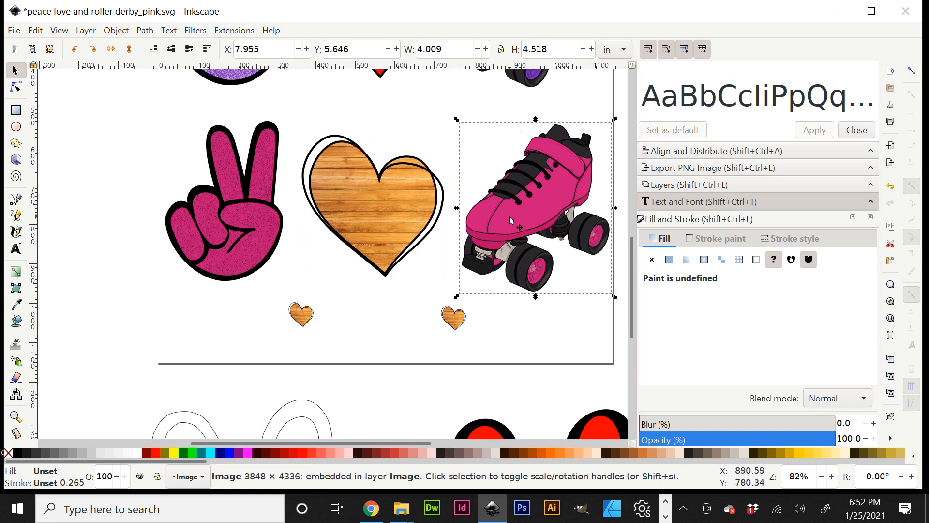
{"action": "left_click_drag", "start_coordinate": [509, 223], "coordinate": [502, 228]}
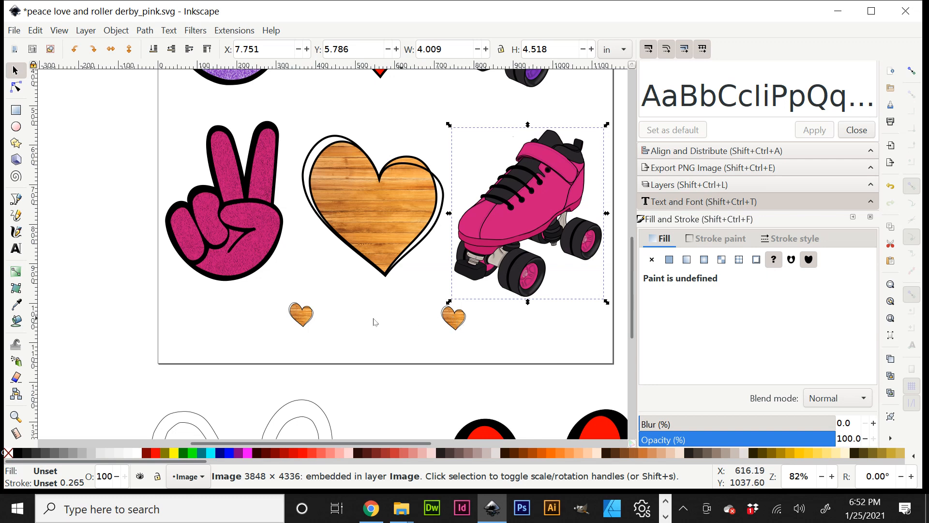
Nudge the two small wood hearts closer together and move the whole pink design up about 0.8 in
{"action": "left_click", "coordinate": [300, 317]}
{"action": "left_click_drag", "start_coordinate": [301, 319], "coordinate": [304, 326]}
{"action": "left_click_drag", "start_coordinate": [91, 384], "coordinate": [624, 116]}
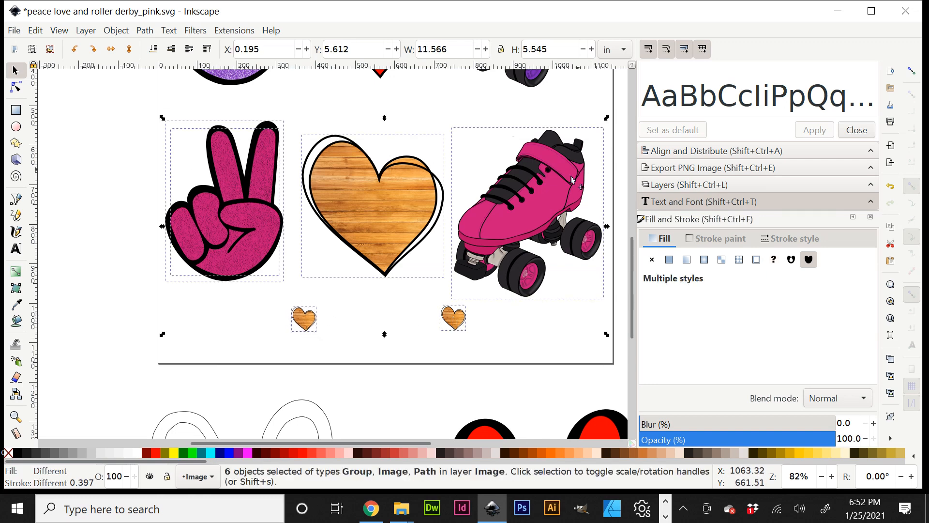
{"action": "left_click_drag", "start_coordinate": [498, 237], "coordinate": [496, 209]}
{"action": "left_click", "coordinate": [425, 325]}
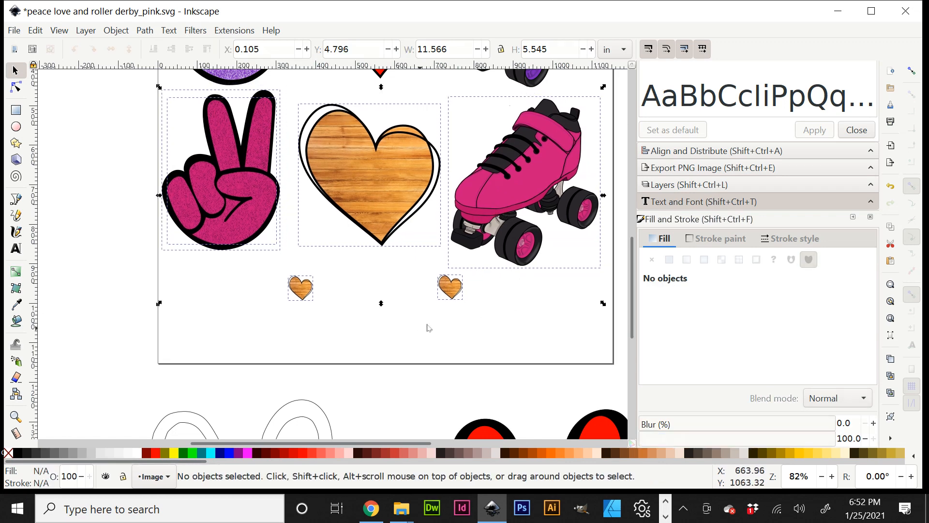
{"action": "left_click_drag", "start_coordinate": [452, 293], "coordinate": [449, 293]}
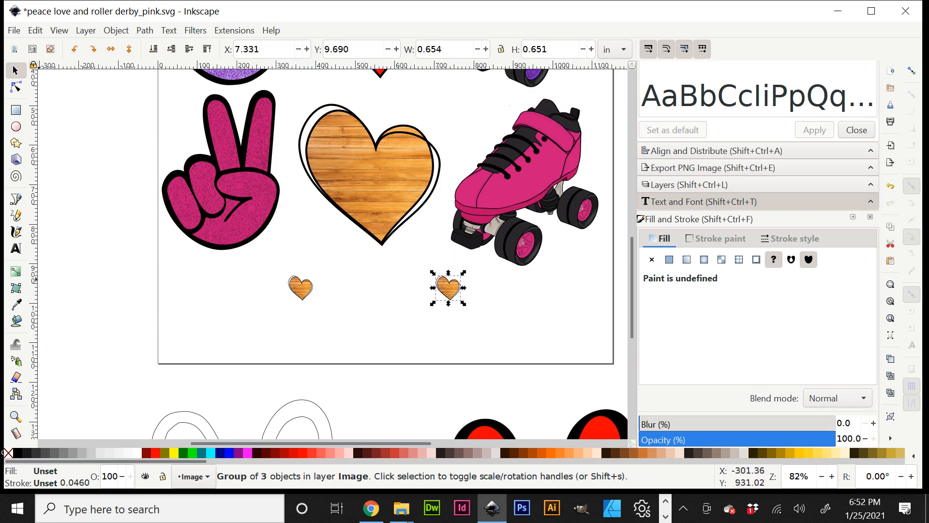
Add the text "peace" below the pink hand, beside the nearest small wood heart
{"action": "left_click", "coordinate": [16, 248]}
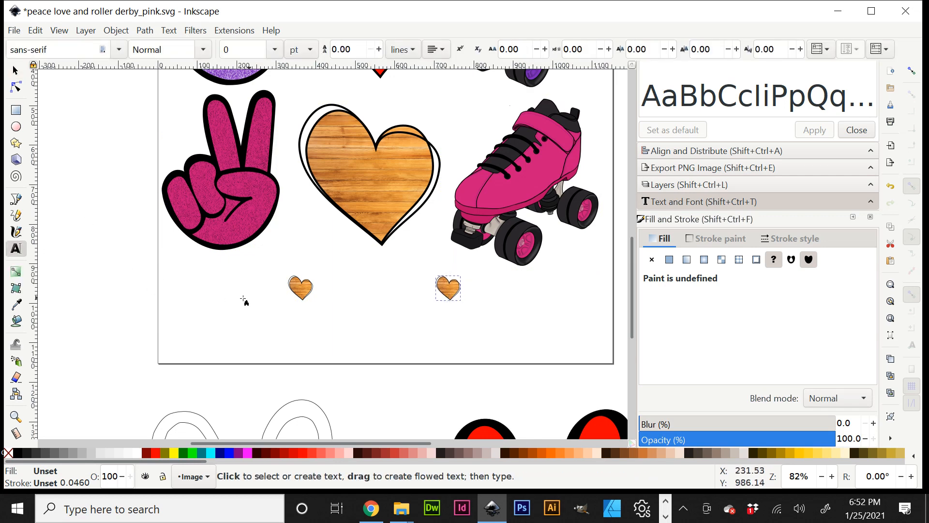
{"action": "left_click", "coordinate": [186, 293]}
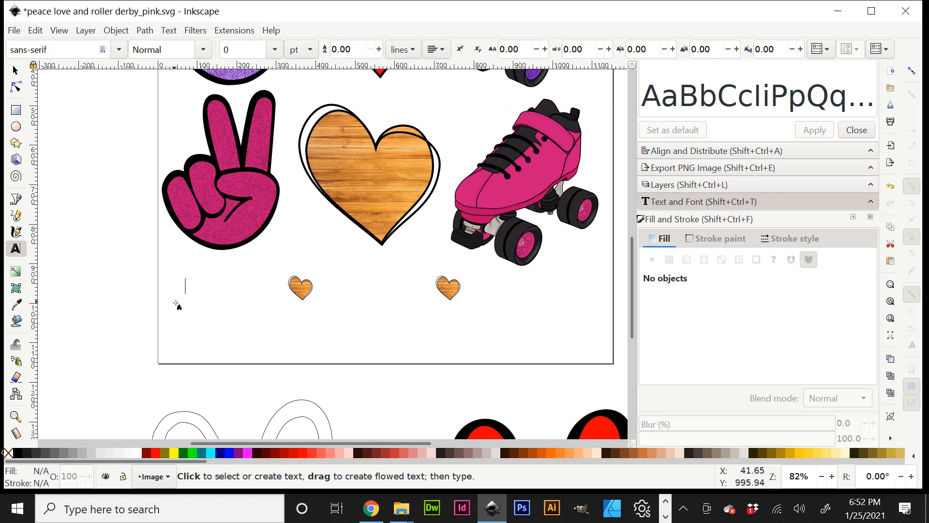
{"action": "type", "text": "peace"}
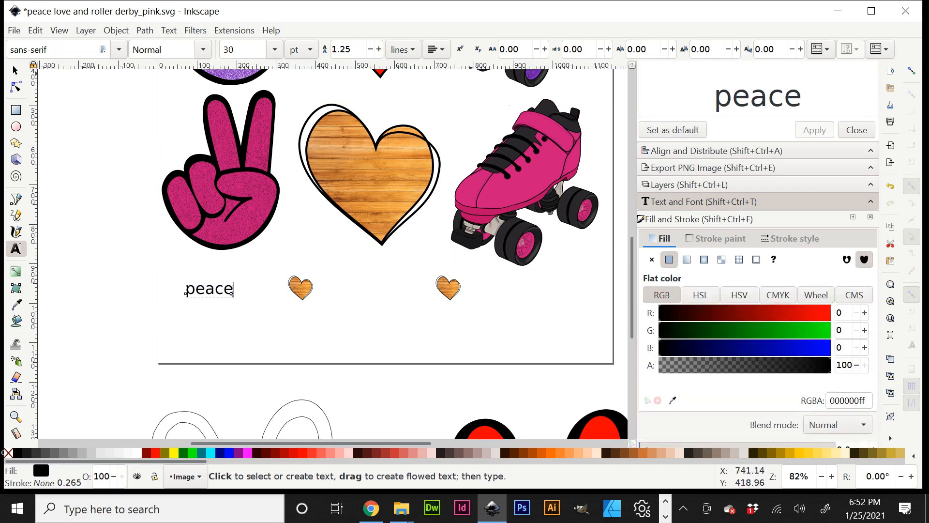
Open the Text and Font settings for the word "peace" and look through the available font families
{"action": "left_click", "coordinate": [170, 31]}
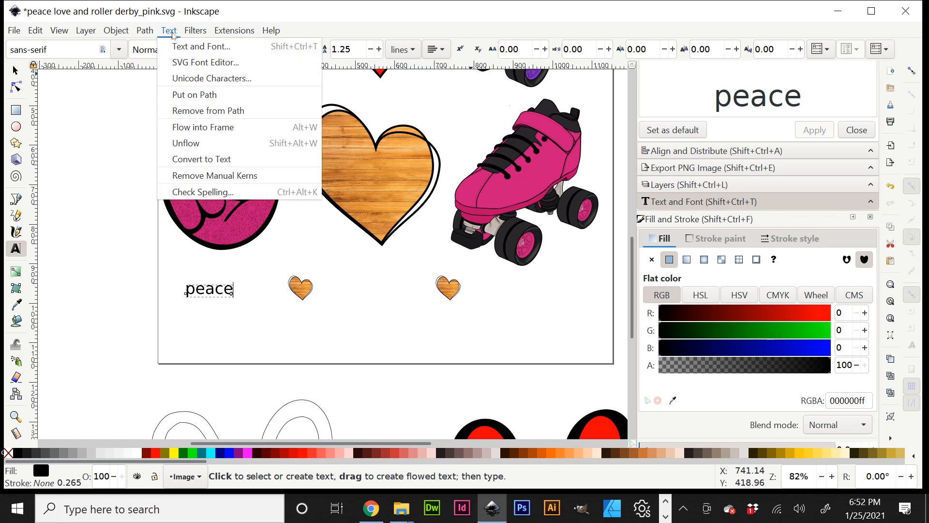
{"action": "left_click", "coordinate": [182, 44]}
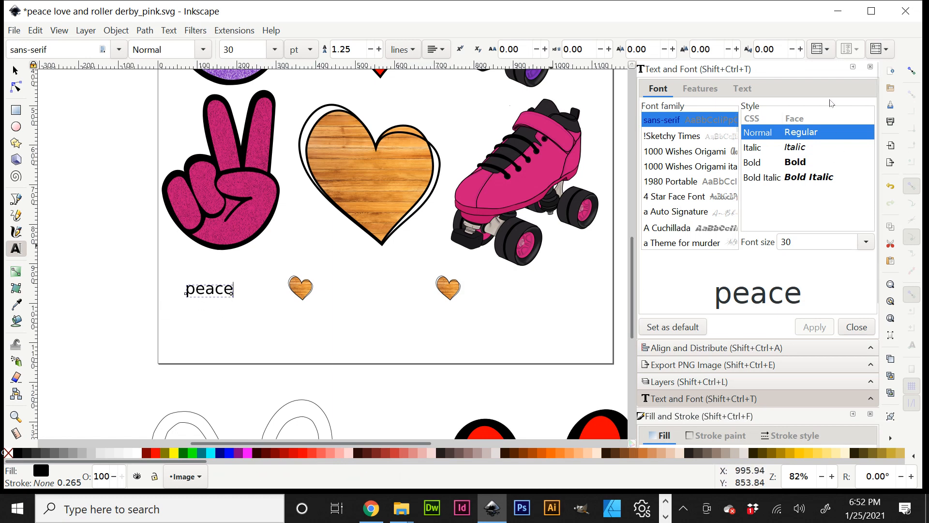
{"action": "left_click", "coordinate": [751, 91]}
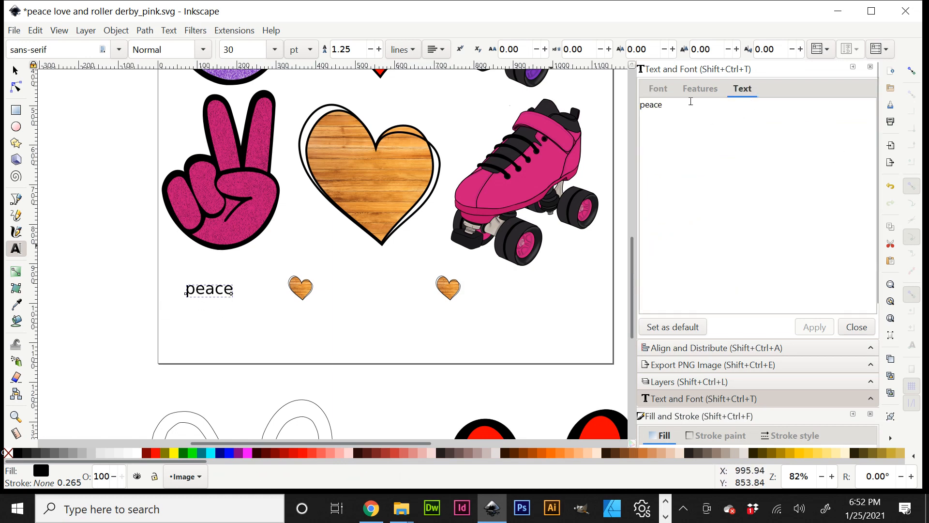
{"action": "left_click", "coordinate": [658, 90]}
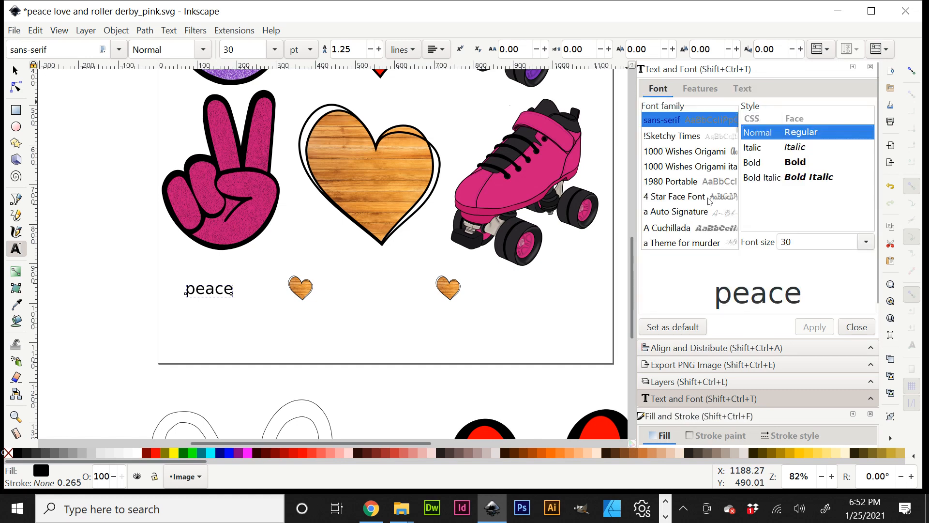
{"action": "scroll", "coordinate": [709, 201], "scroll_direction": "down", "scroll_amount": 5}
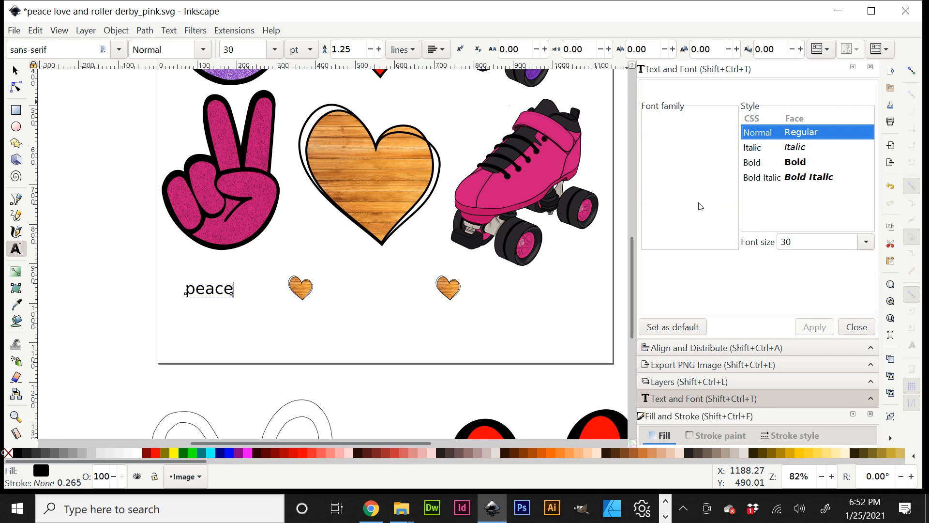
Select the "peace" text as an object and save the document
{"action": "left_click", "coordinate": [16, 72]}
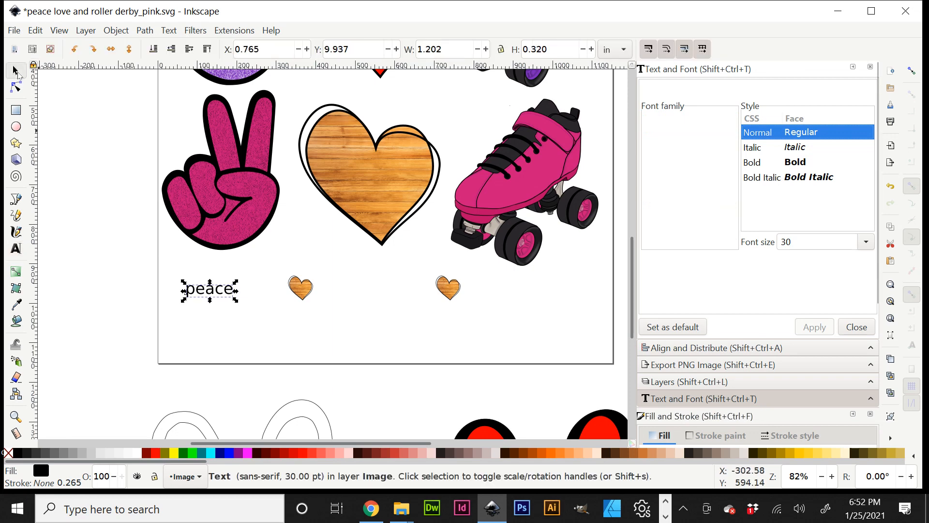
{"action": "left_click", "coordinate": [211, 295]}
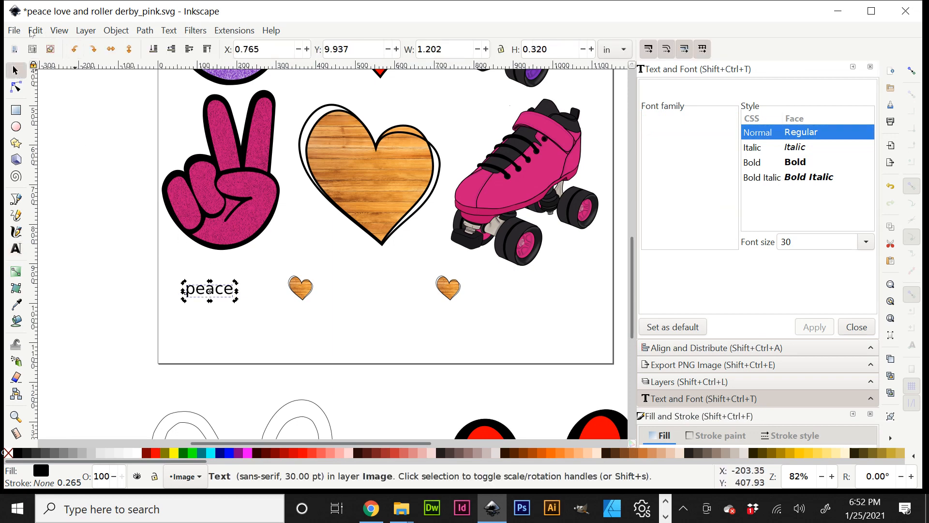
{"action": "left_click", "coordinate": [14, 30]}
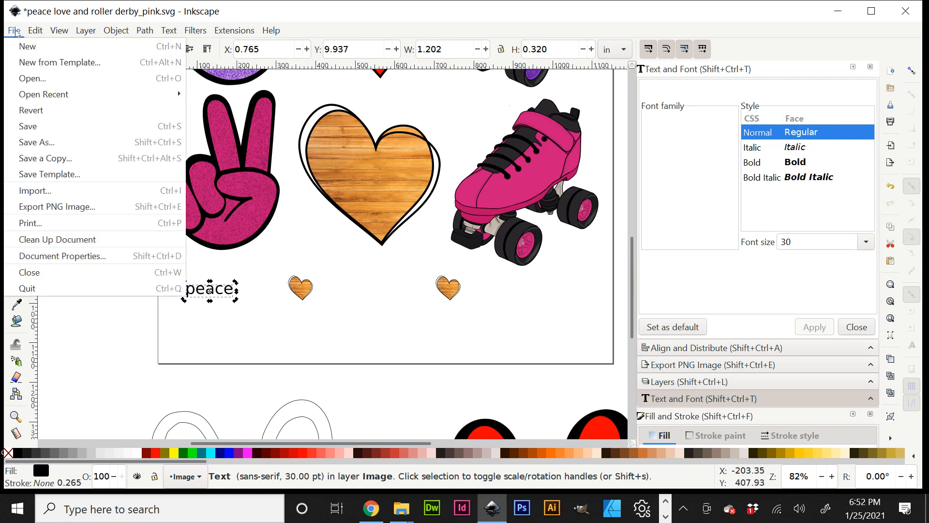
{"action": "left_click", "coordinate": [30, 125]}
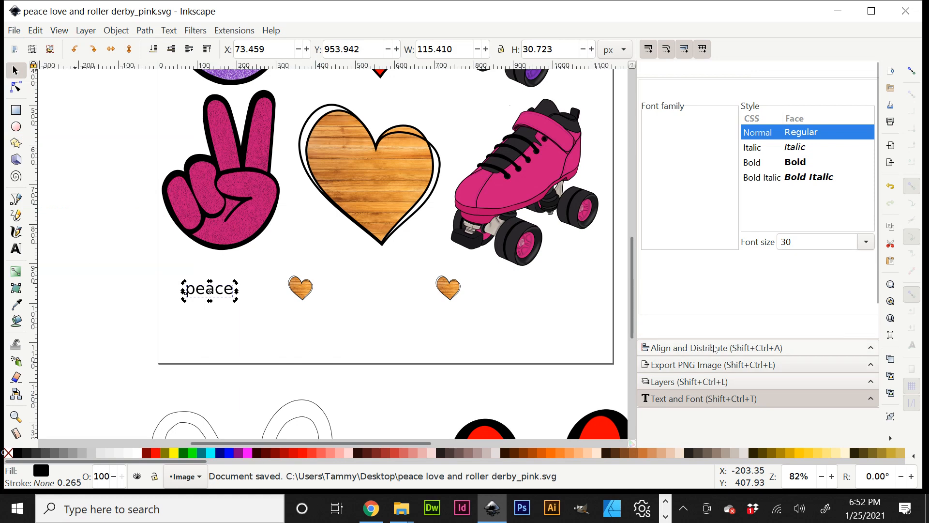
Browse the font families and preview Advectionz, After Breaking and Agera for the word "peace"
{"action": "left_click", "coordinate": [715, 349]}
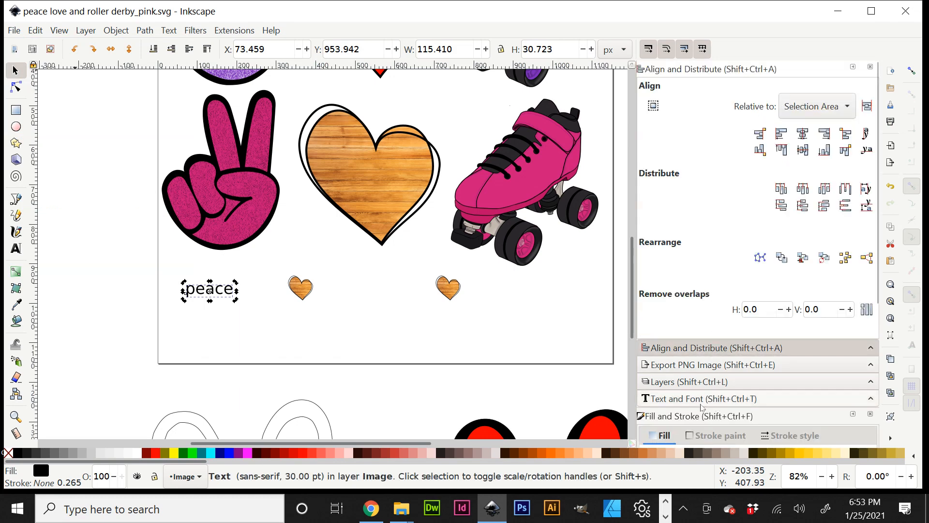
{"action": "left_click", "coordinate": [705, 400]}
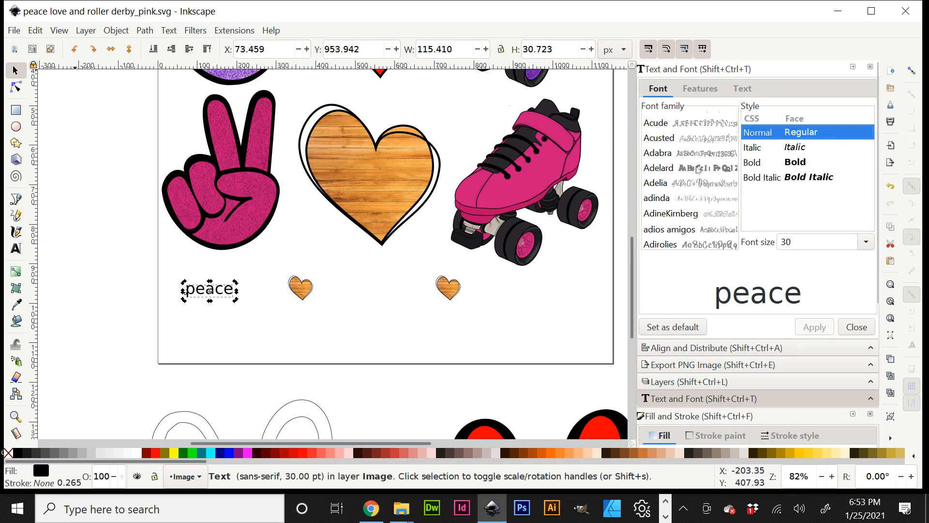
{"action": "scroll", "coordinate": [697, 169], "scroll_direction": "down", "scroll_amount": 8}
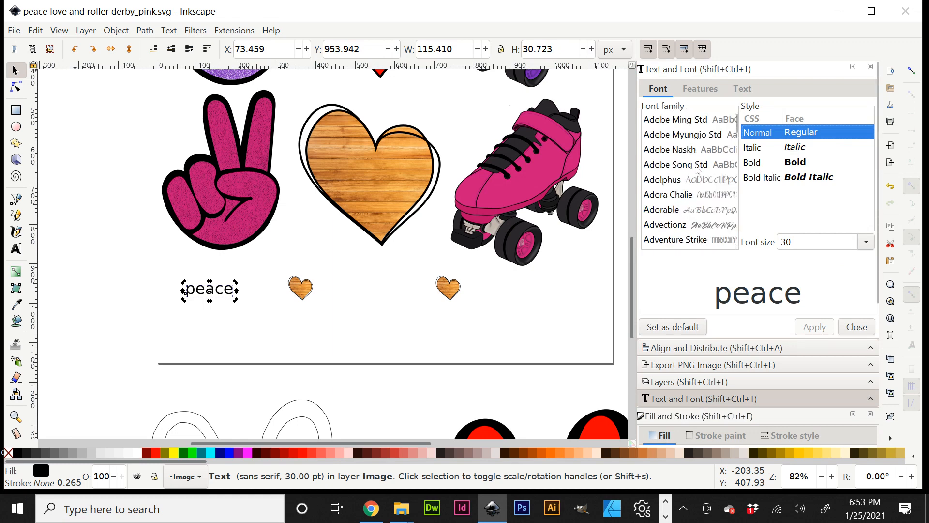
{"action": "scroll", "coordinate": [698, 169], "scroll_direction": "down", "scroll_amount": 3}
{"action": "left_click", "coordinate": [701, 141]}
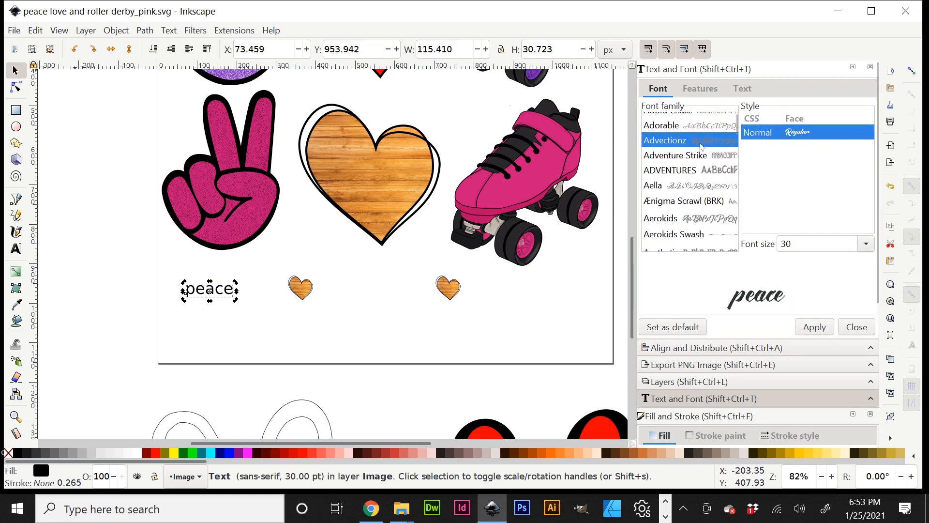
{"action": "scroll", "coordinate": [701, 146], "scroll_direction": "down", "scroll_amount": 8}
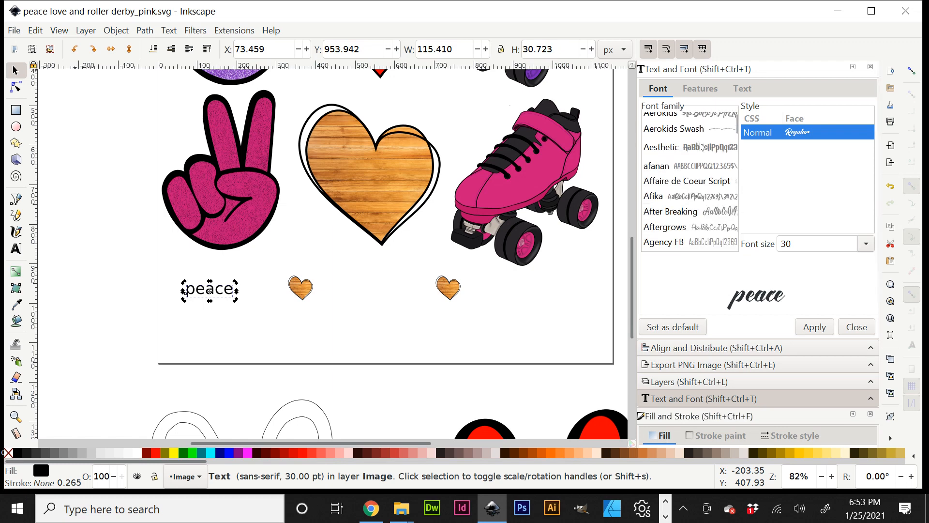
{"action": "left_click", "coordinate": [708, 174]}
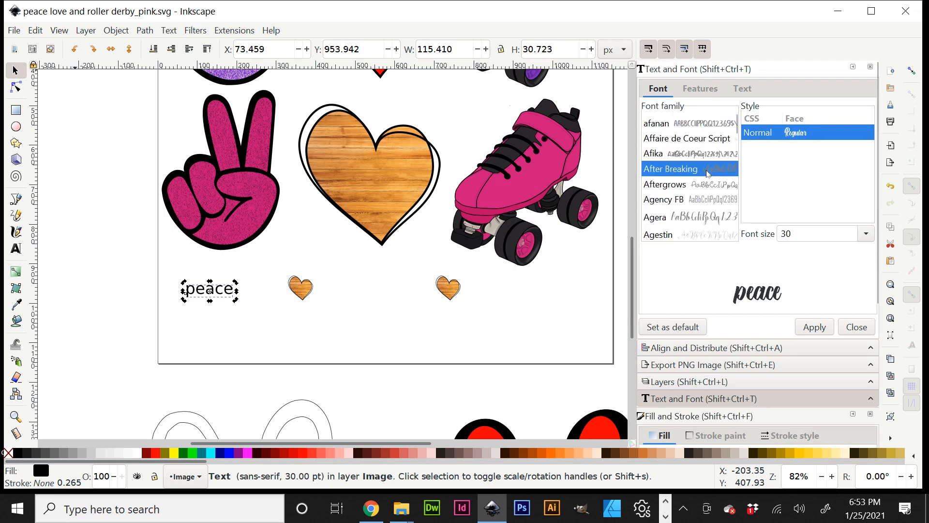
{"action": "scroll", "coordinate": [708, 173], "scroll_direction": "down", "scroll_amount": 1}
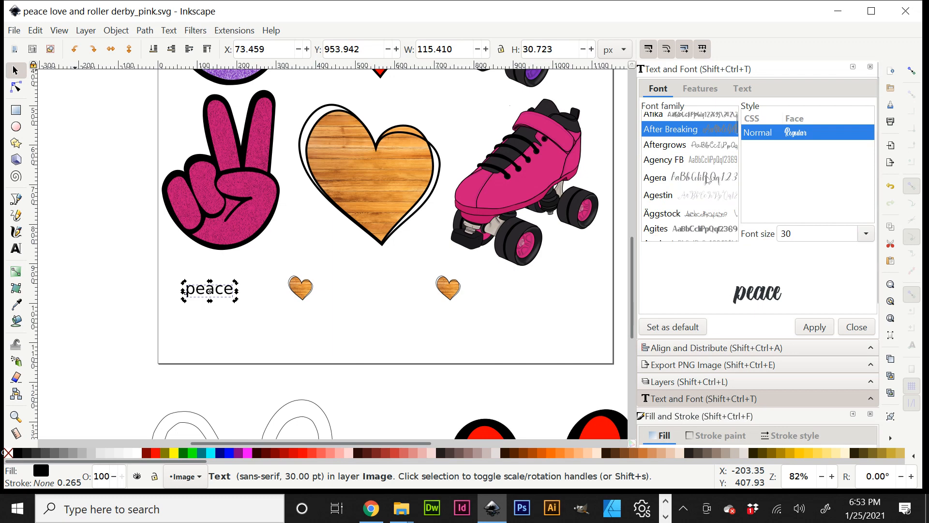
{"action": "left_click", "coordinate": [707, 178]}
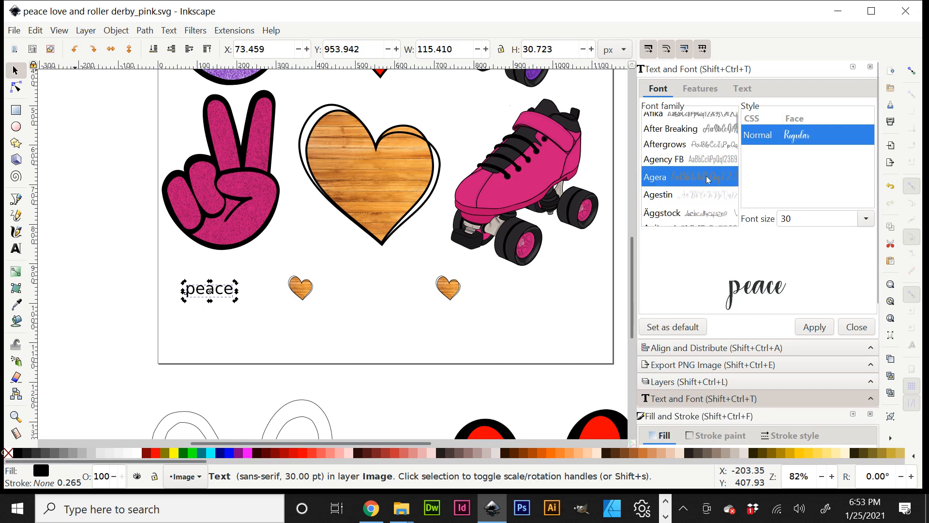
{"action": "scroll", "coordinate": [707, 180], "scroll_direction": "down", "scroll_amount": 3}
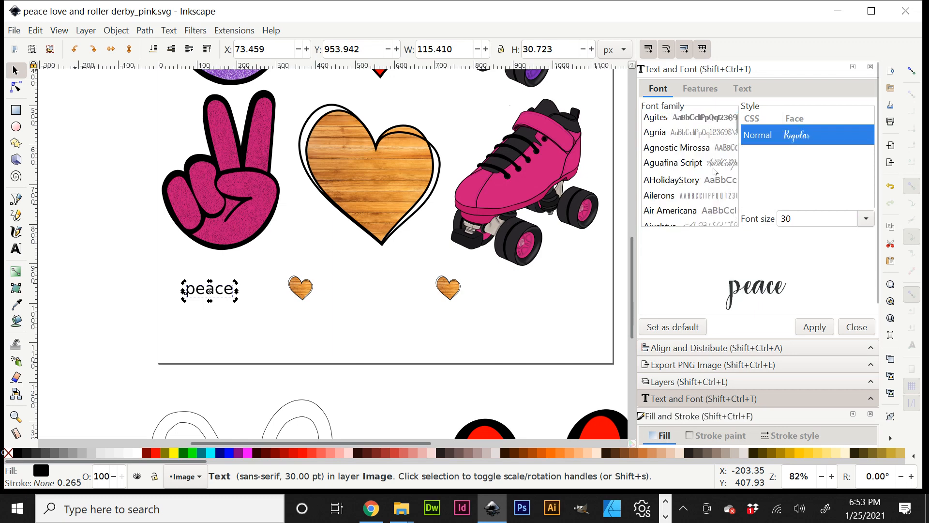
Apply the Alabasta yt Two font to "peace" and enlarge the text to about 236 px wide, placed under the pink hand
{"action": "scroll", "coordinate": [715, 170], "scroll_direction": "down", "scroll_amount": 3}
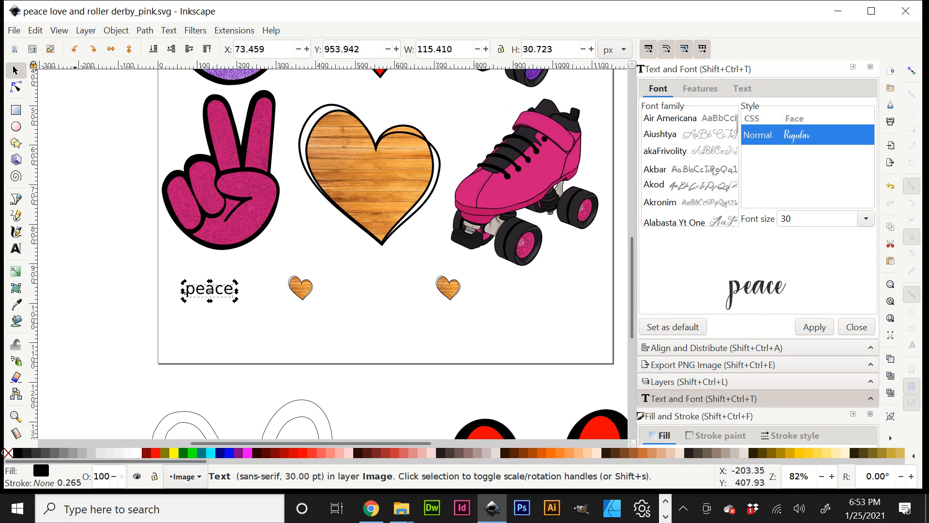
{"action": "scroll", "coordinate": [715, 171], "scroll_direction": "down", "scroll_amount": 1}
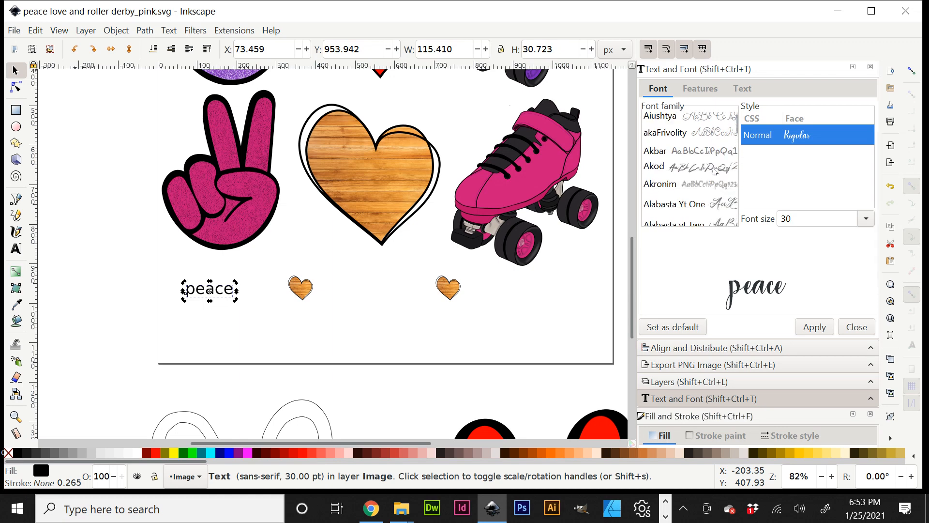
{"action": "scroll", "coordinate": [715, 171], "scroll_direction": "down", "scroll_amount": 1}
{"action": "left_click", "coordinate": [723, 205]}
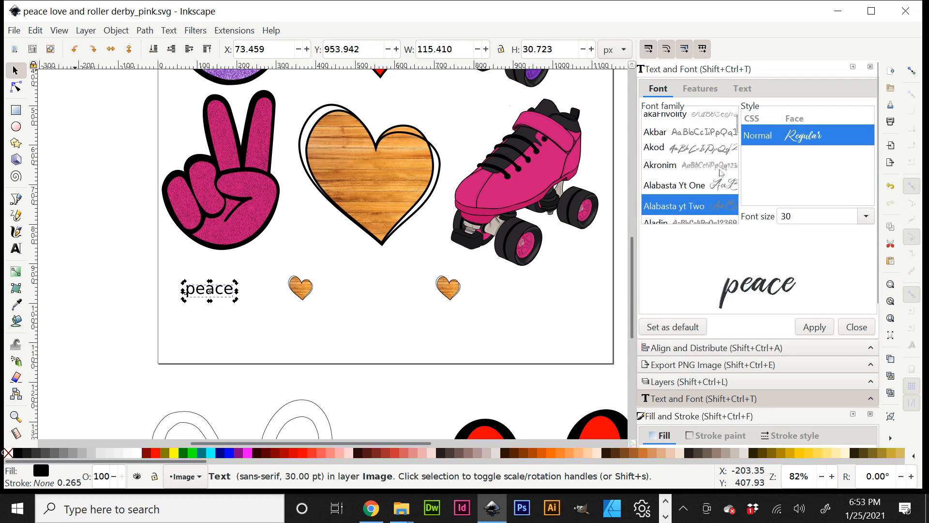
{"action": "scroll", "coordinate": [721, 167], "scroll_direction": "down", "scroll_amount": 2}
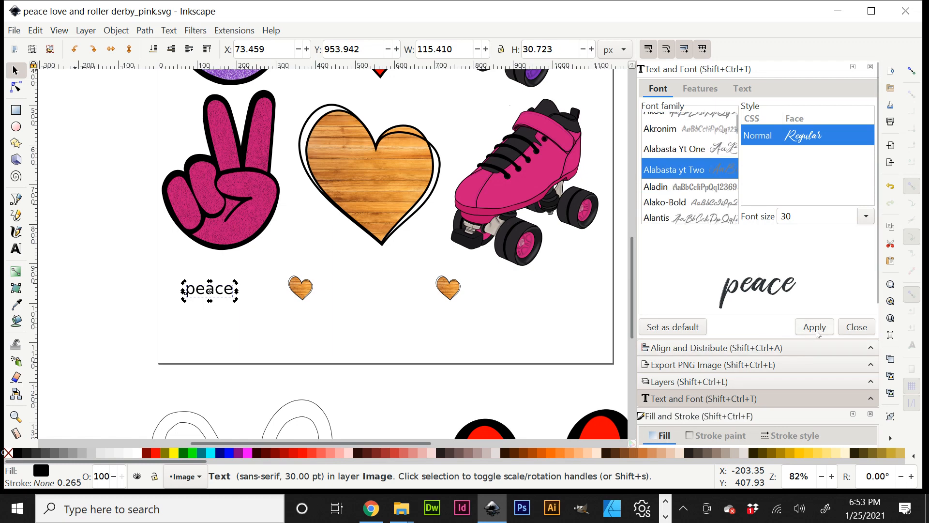
{"action": "left_click", "coordinate": [816, 328]}
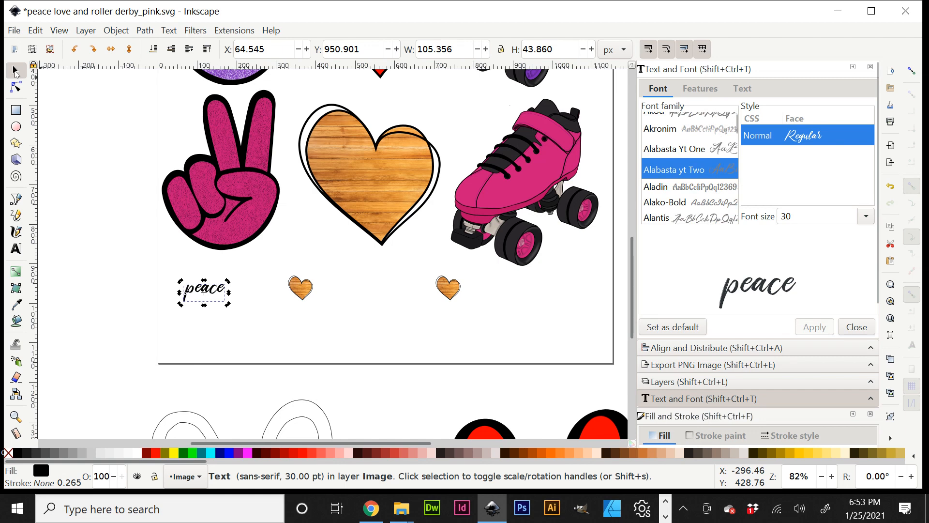
{"action": "left_click_drag", "start_coordinate": [228, 305], "coordinate": [281, 348]}
{"action": "left_click_drag", "start_coordinate": [254, 319], "coordinate": [244, 305]}
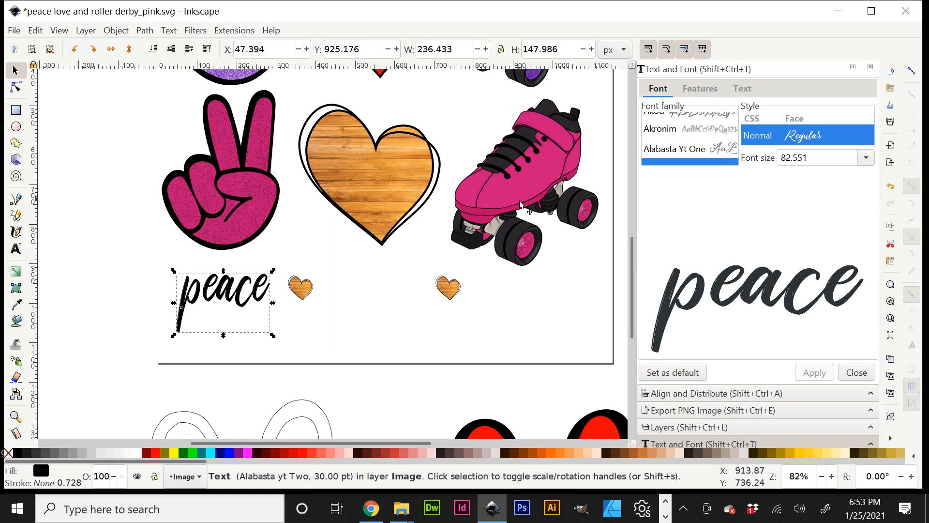
Give the "peace" text a flat stroke colour sampled from the pink of the roller skate
{"action": "key", "text": "shift+ctrl+f"}
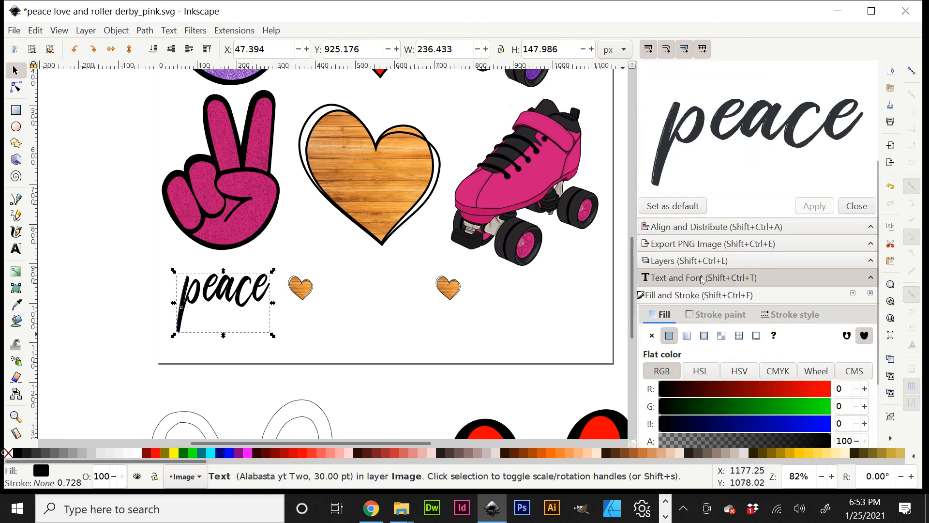
{"action": "scroll", "coordinate": [705, 300], "scroll_direction": "down", "scroll_amount": 3}
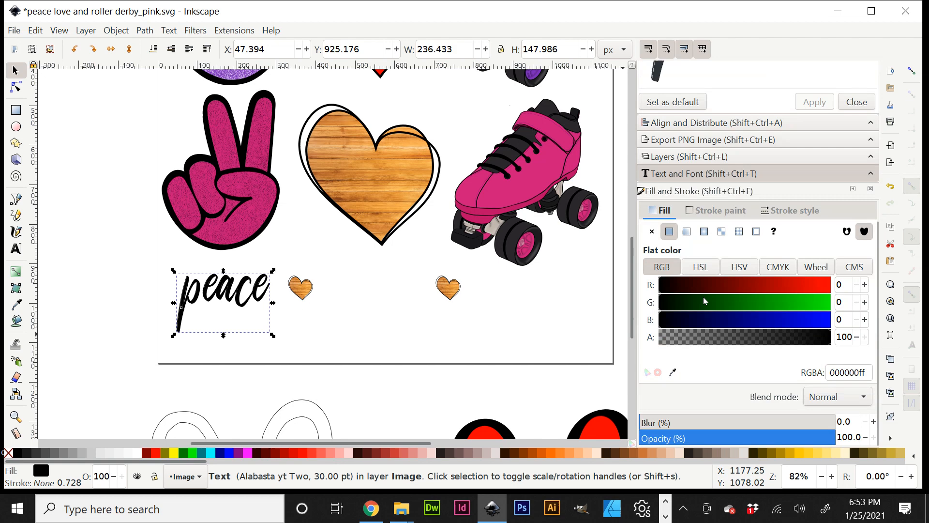
{"action": "left_click", "coordinate": [708, 212]}
{"action": "left_click", "coordinate": [669, 231]}
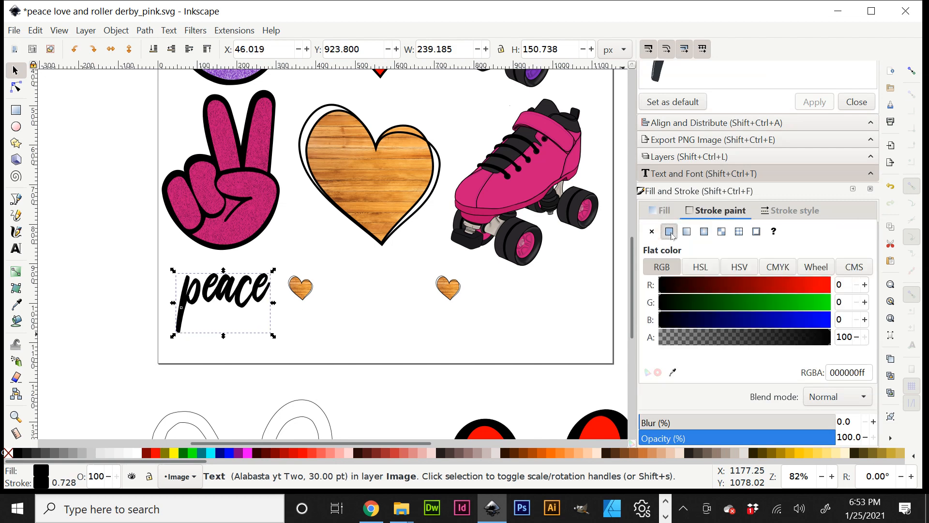
{"action": "left_click", "coordinate": [672, 372]}
{"action": "left_click", "coordinate": [507, 194]}
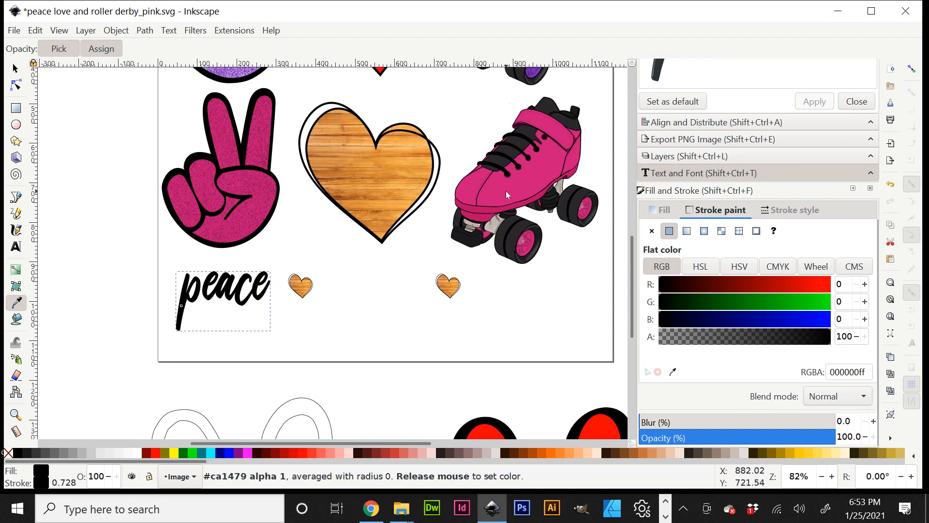
Reduce the stroke width of the "peace" text to 2.352 px and deselect the text
{"action": "left_click", "coordinate": [801, 215]}
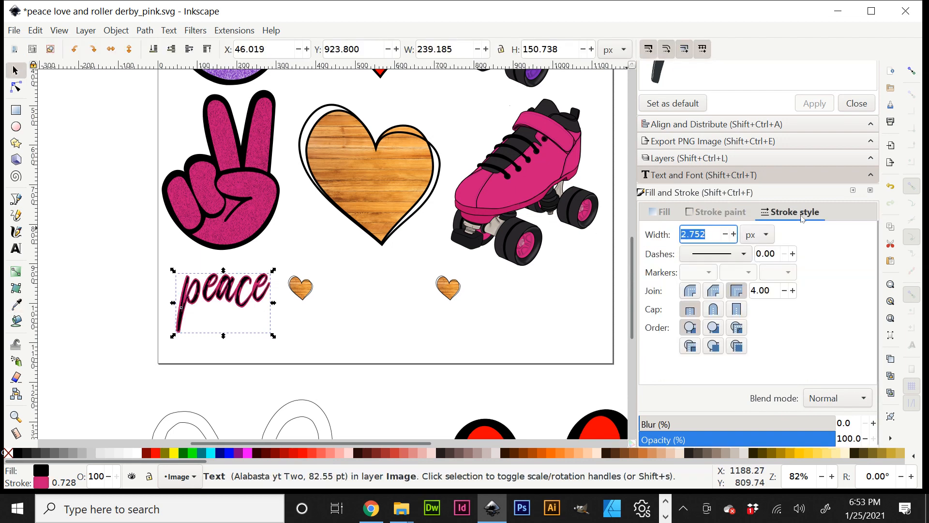
{"action": "left_click", "coordinate": [726, 235]}
{"action": "left_click", "coordinate": [725, 235]}
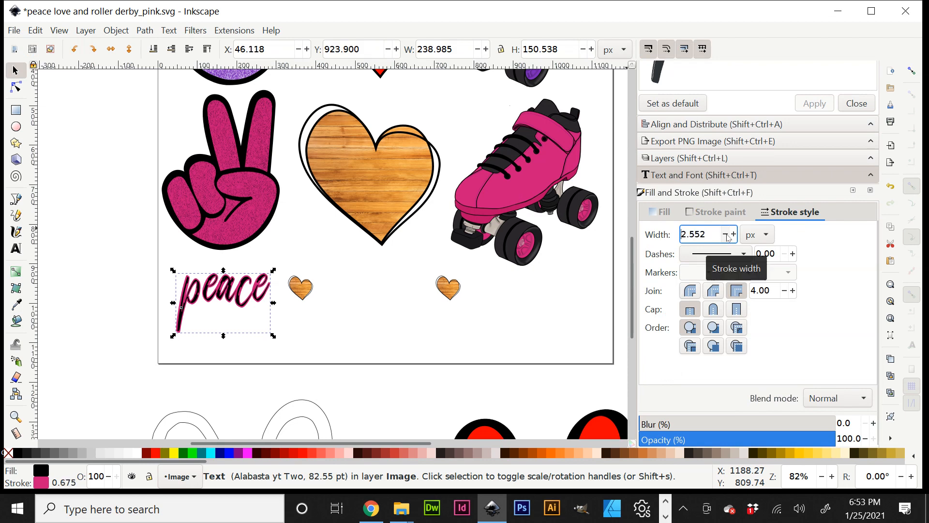
{"action": "left_click", "coordinate": [725, 235]}
{"action": "left_click", "coordinate": [725, 235]}
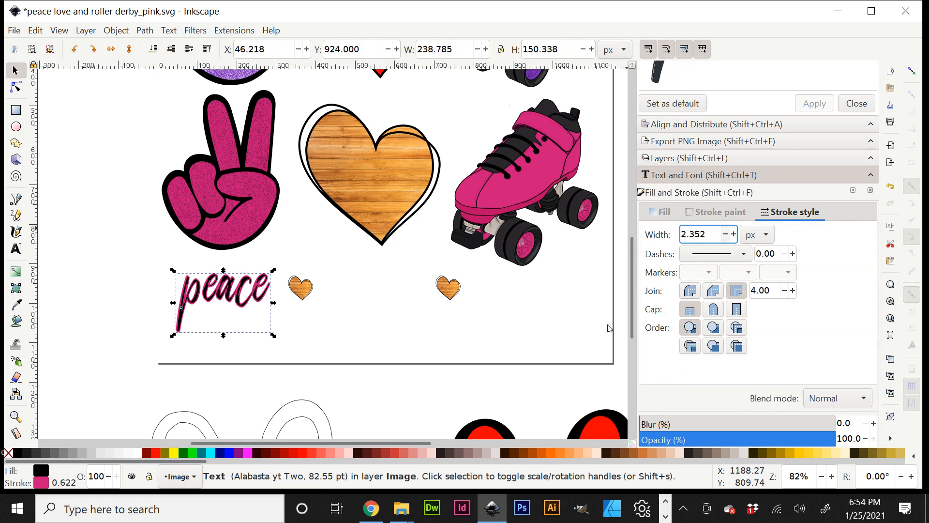
{"action": "type", "text": "="}
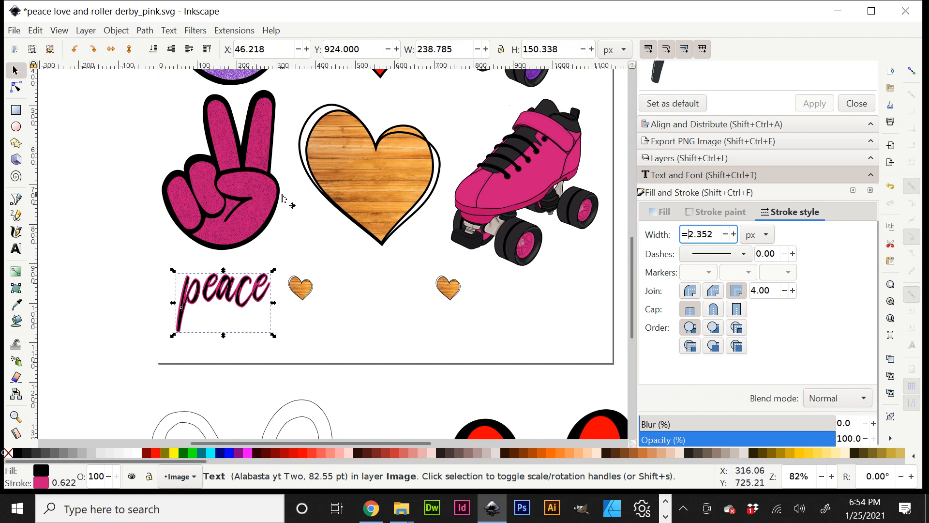
{"action": "key", "text": "BackSpace"}
{"action": "left_click", "coordinate": [141, 215]}
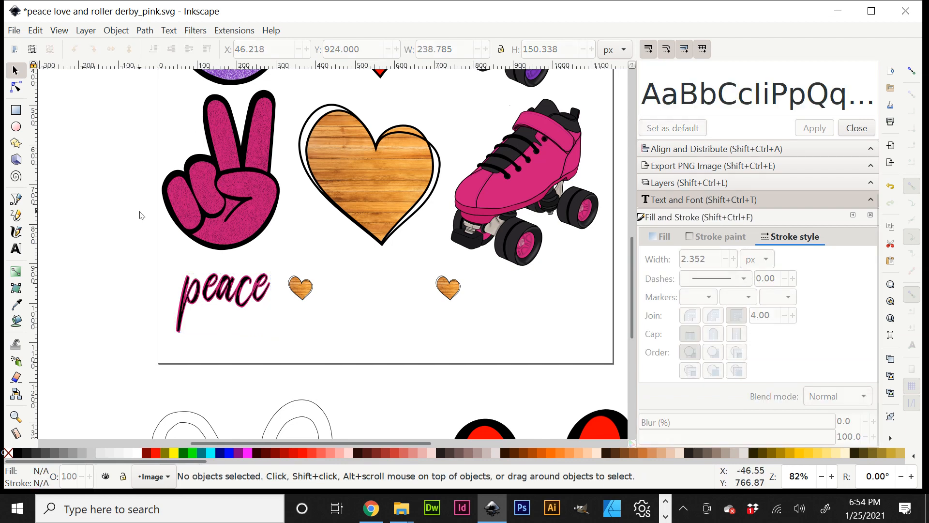
Duplicate the "peace" text and place the copy beyond the small wood heart beside it
{"action": "key", "text": "plus"}
{"action": "key", "text": "plus"}
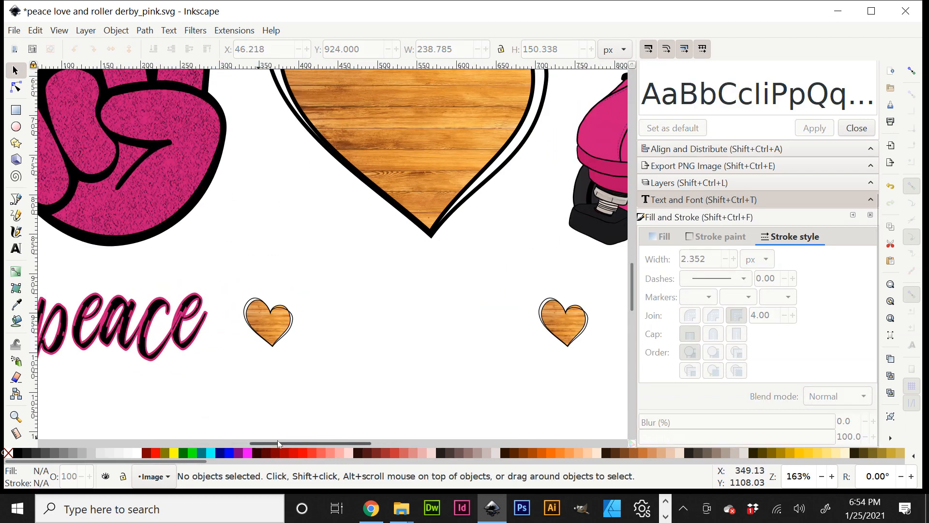
{"action": "key", "text": "plus"}
{"action": "left_click_drag", "start_coordinate": [285, 443], "coordinate": [241, 441]}
{"action": "scroll", "coordinate": [270, 423], "scroll_direction": "down", "scroll_amount": 6}
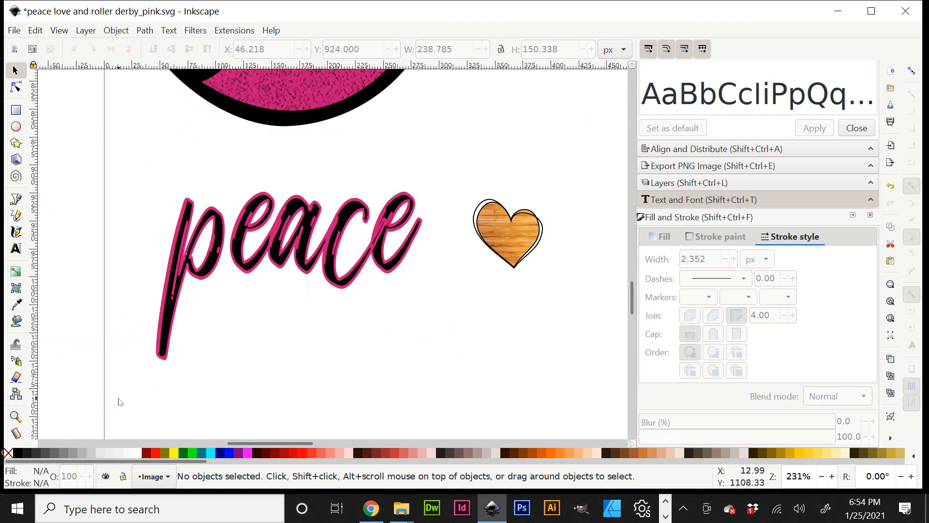
{"action": "left_click", "coordinate": [203, 274]}
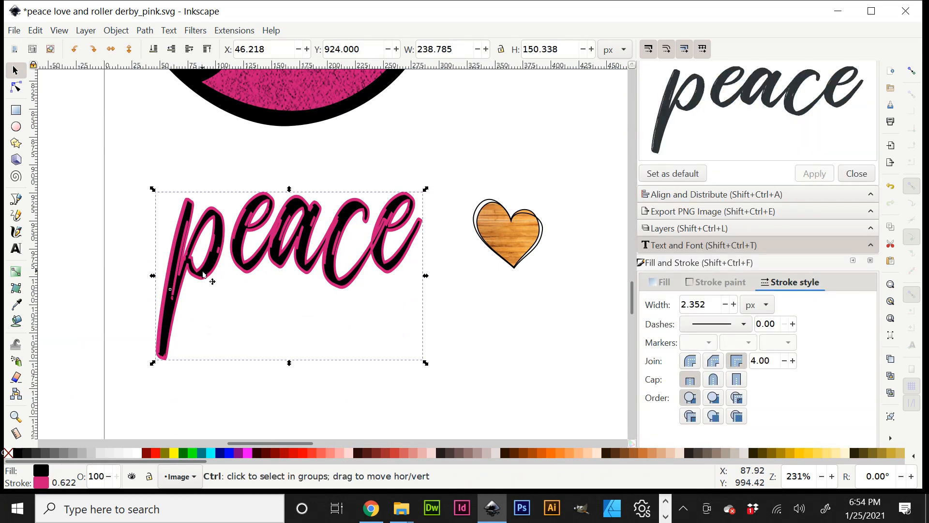
{"action": "key", "text": "ctrl+d"}
{"action": "left_click_drag", "start_coordinate": [203, 274], "coordinate": [618, 276]}
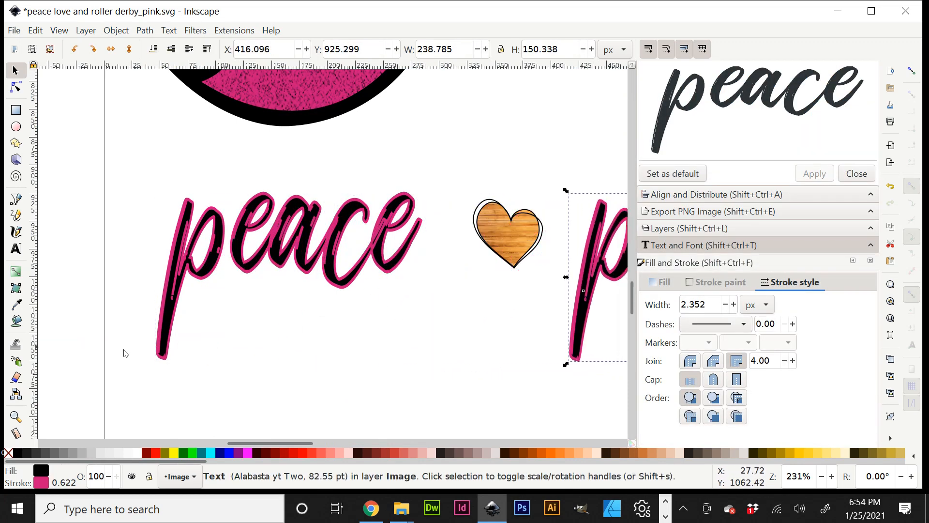
Try a boolean path operation on the original "peace" text
{"action": "left_click_drag", "start_coordinate": [95, 410], "coordinate": [455, 153]}
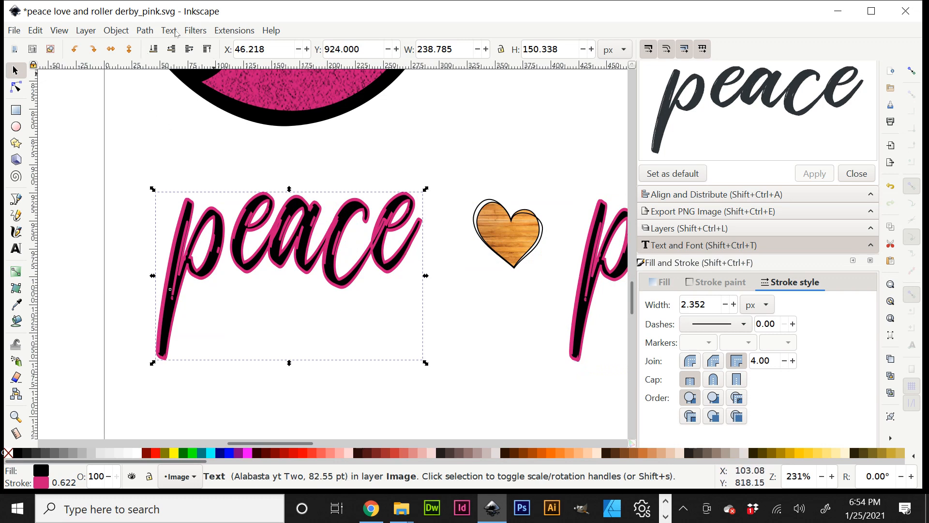
{"action": "left_click", "coordinate": [145, 31]}
{"action": "left_click", "coordinate": [160, 96]}
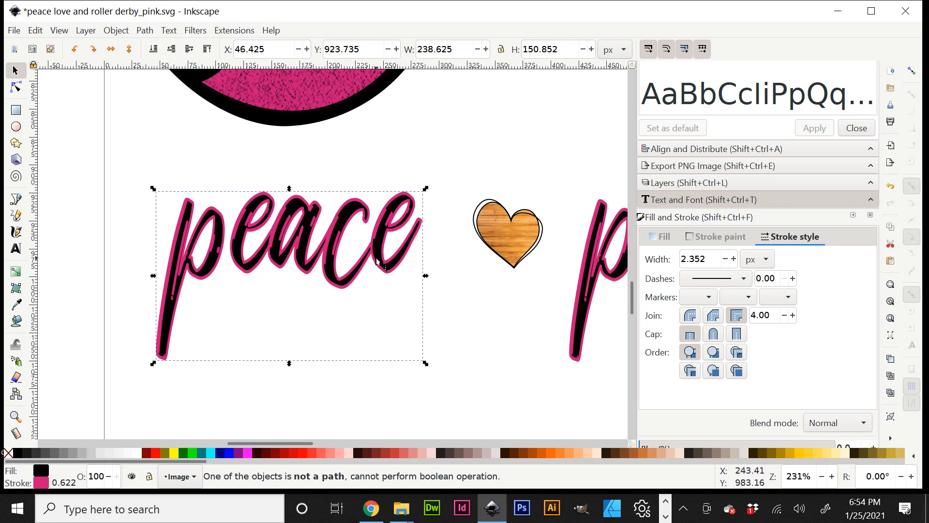
{"action": "key", "text": "Escape"}
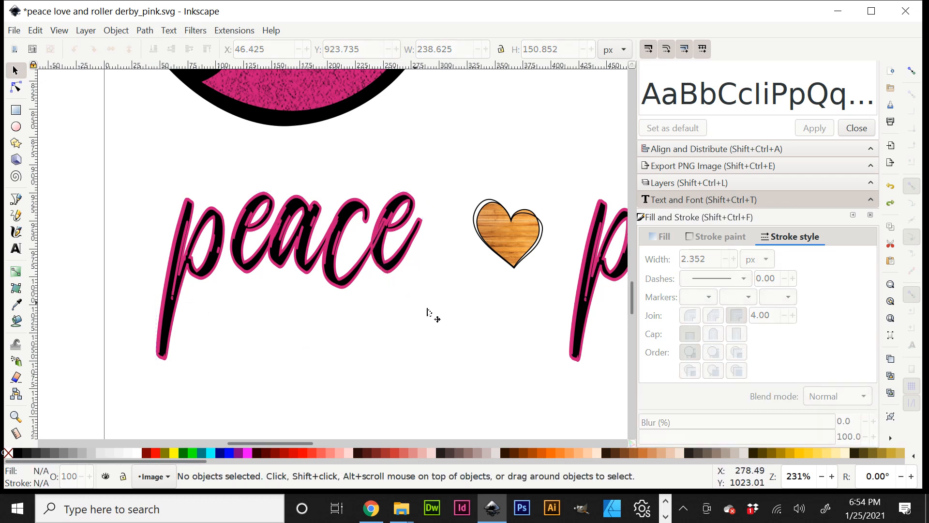
Remove the stroke paint from the original "peace" text and delete its outlined duplicate
{"action": "left_click", "coordinate": [338, 286]}
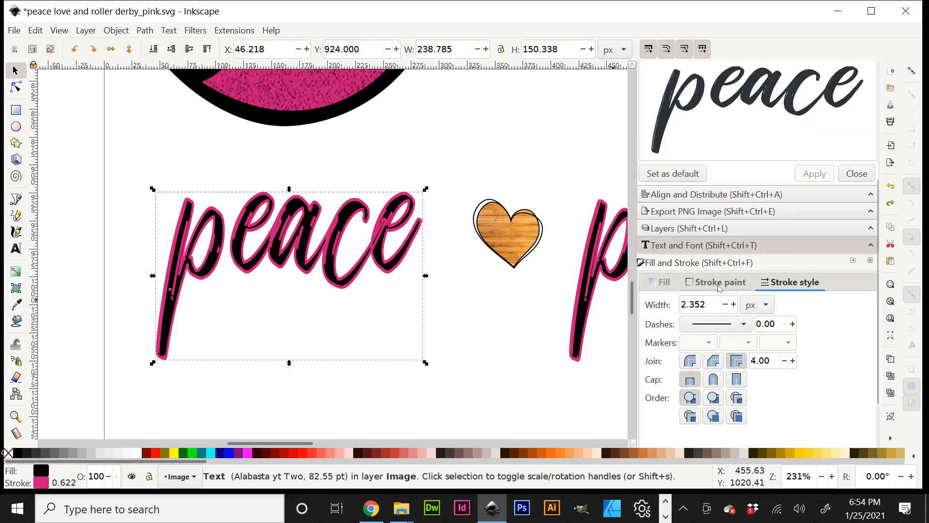
{"action": "left_click", "coordinate": [719, 286]}
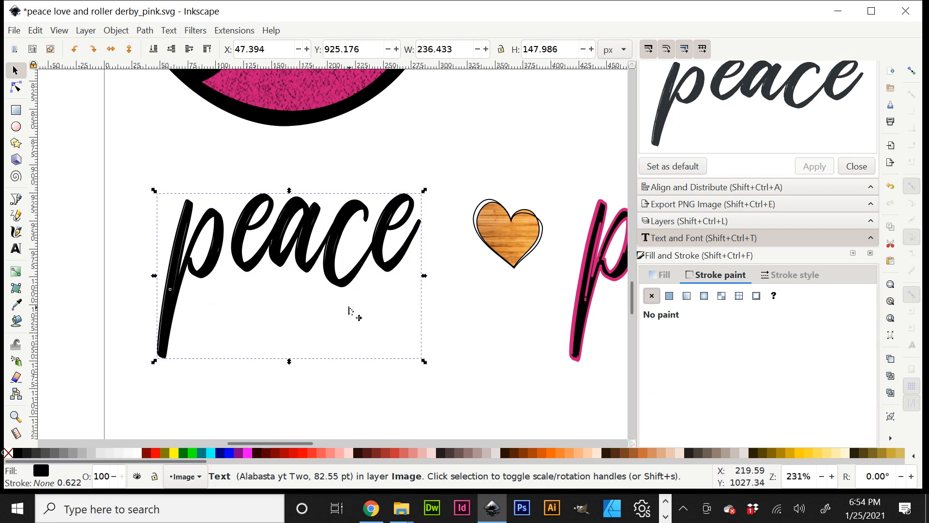
{"action": "left_click", "coordinate": [588, 299]}
{"action": "key", "text": "Delete"}
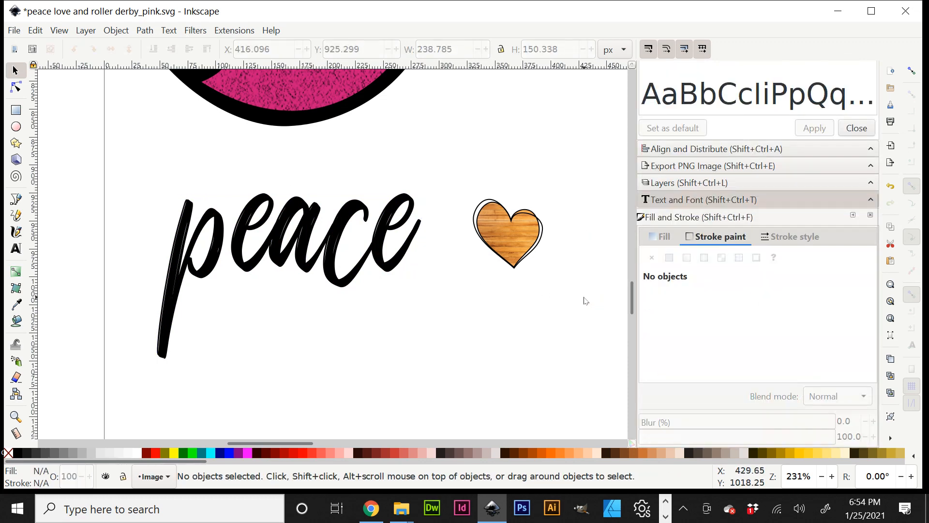
Browse font families for "peace", previewing 1000 Wishes Origami and shrinking the text to about 122 px wide
{"action": "left_click", "coordinate": [376, 265]}
{"action": "scroll", "coordinate": [721, 97], "scroll_direction": "up", "scroll_amount": 5}
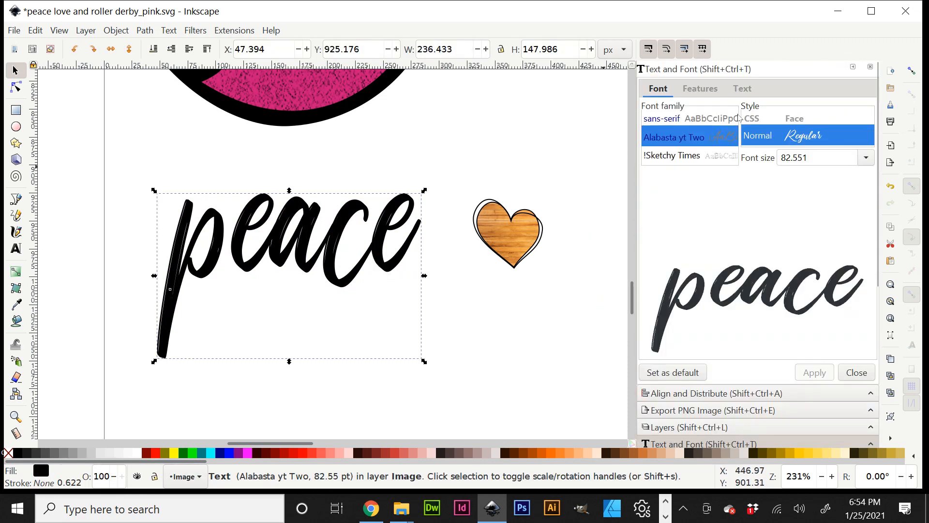
{"action": "scroll", "coordinate": [692, 147], "scroll_direction": "down", "scroll_amount": 2}
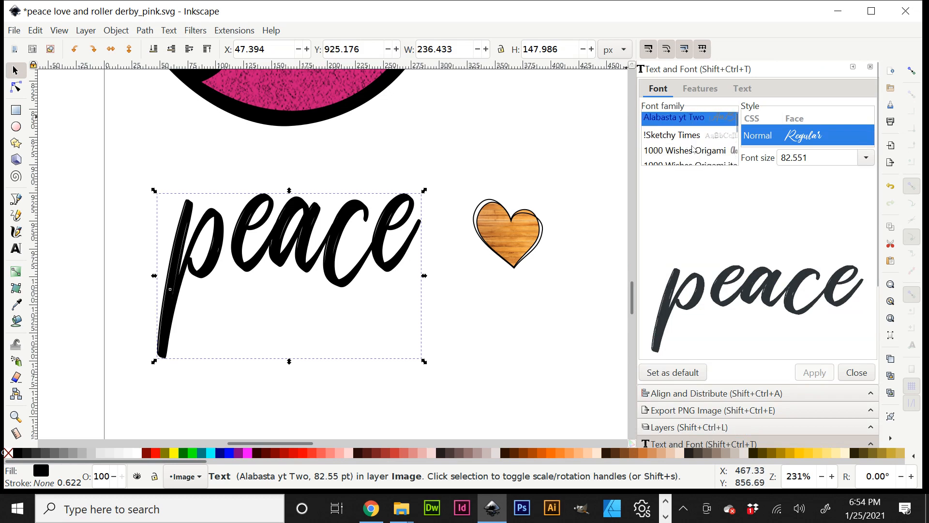
{"action": "left_click", "coordinate": [697, 141]}
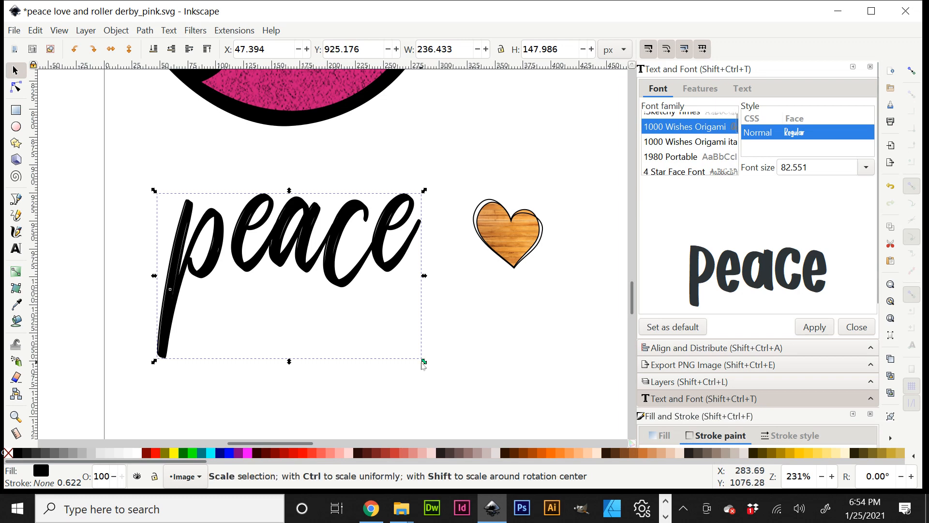
{"action": "left_click_drag", "start_coordinate": [426, 363], "coordinate": [295, 282]}
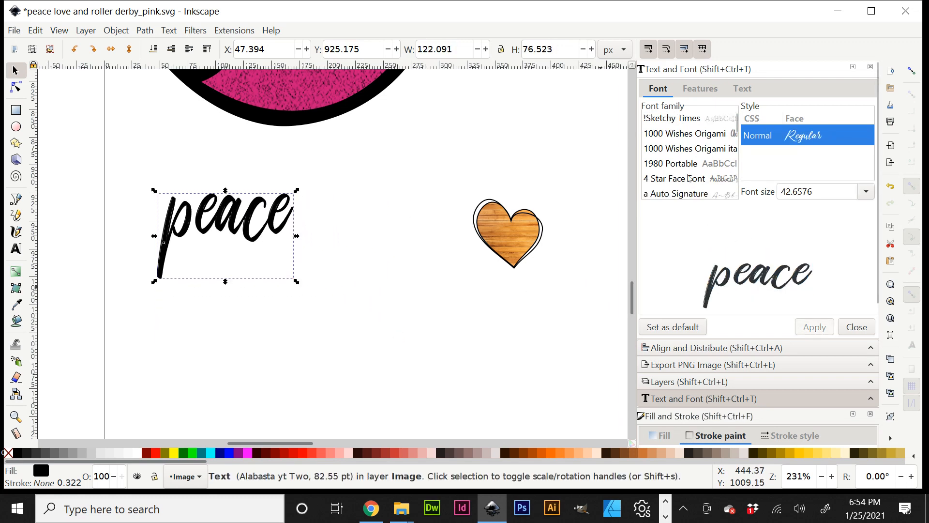
{"action": "scroll", "coordinate": [698, 172], "scroll_direction": "down", "scroll_amount": 5}
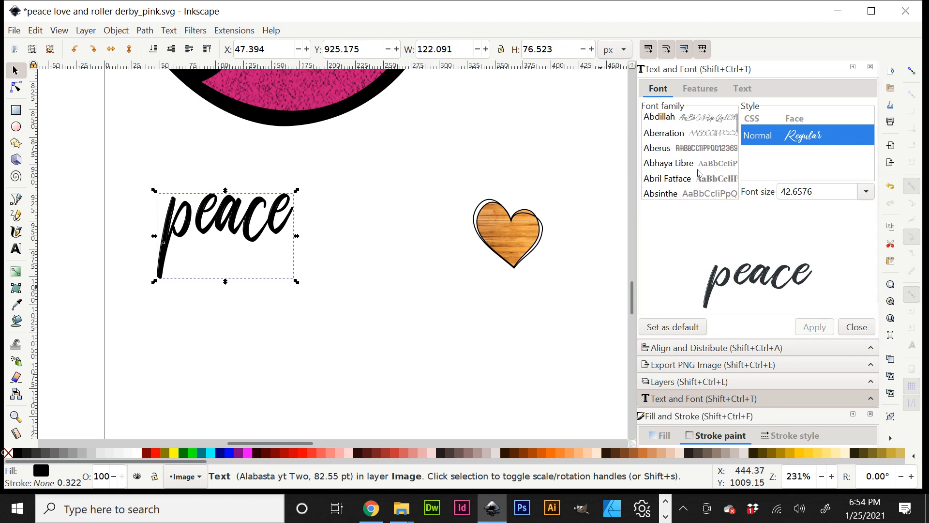
{"action": "scroll", "coordinate": [698, 172], "scroll_direction": "down", "scroll_amount": 5}
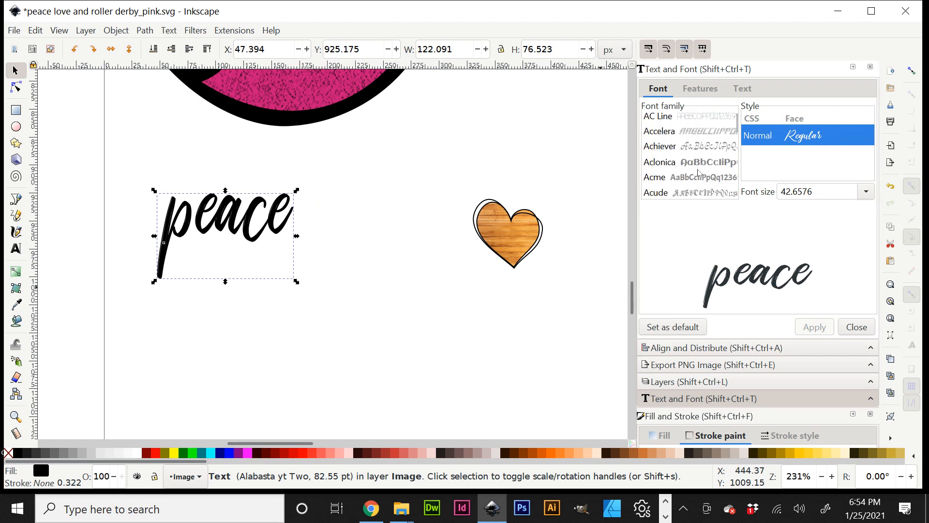
{"action": "scroll", "coordinate": [698, 172], "scroll_direction": "down", "scroll_amount": 5}
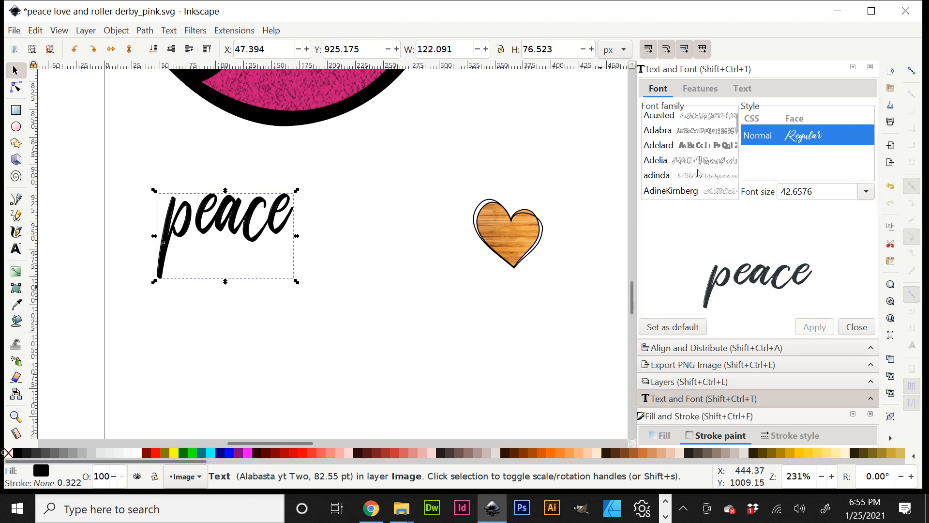
{"action": "scroll", "coordinate": [679, 180], "scroll_direction": "down", "scroll_amount": 3}
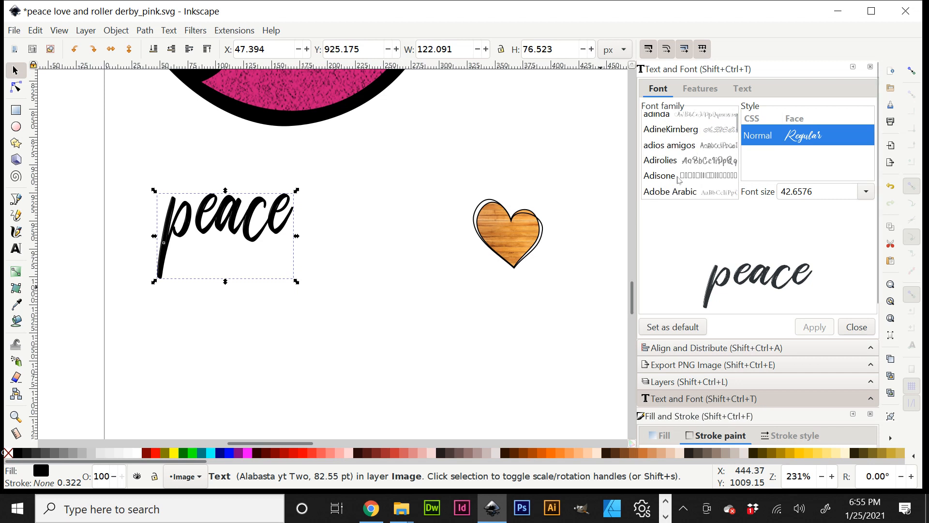
{"action": "scroll", "coordinate": [679, 180], "scroll_direction": "down", "scroll_amount": 3}
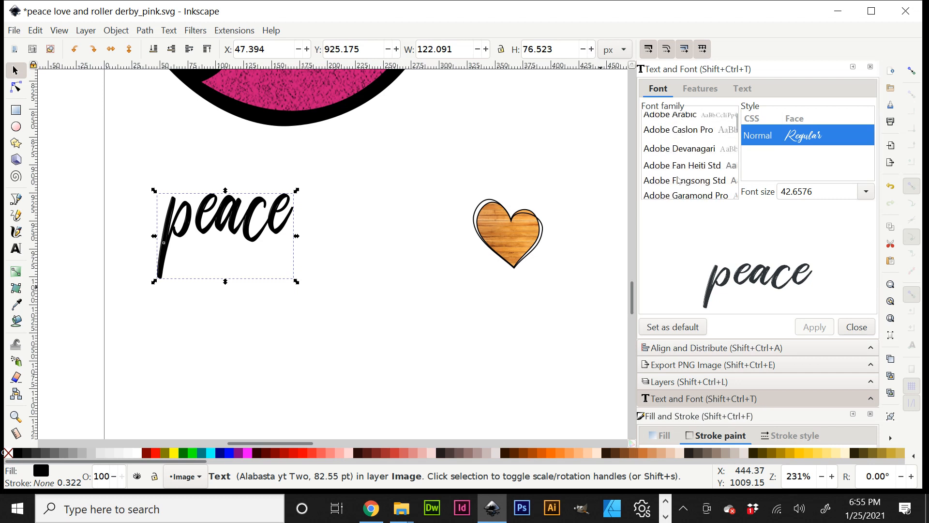
Apply the Magnolia font to "peace" and enlarge the text to about 236 px wide, placed under the pink hand
{"action": "left_click", "coordinate": [657, 181]}
{"action": "type", "text": "mag"}
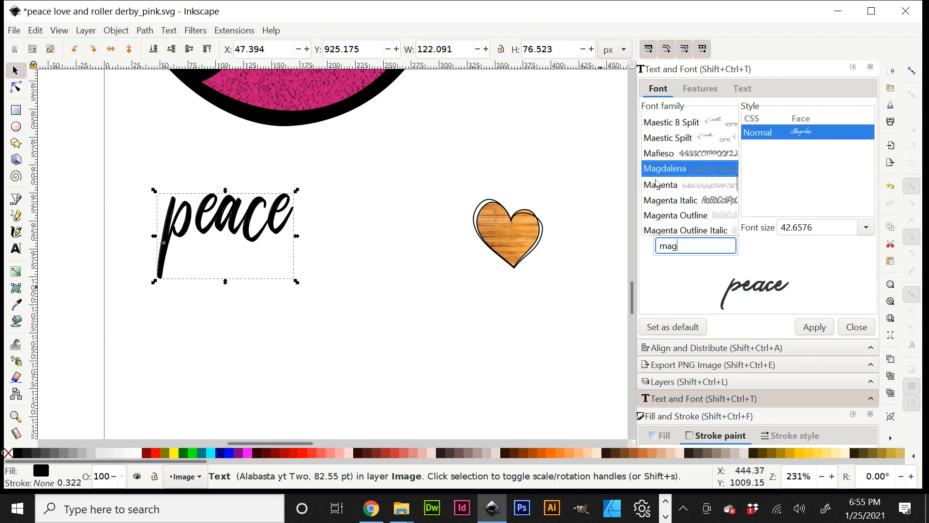
{"action": "type", "text": "n"}
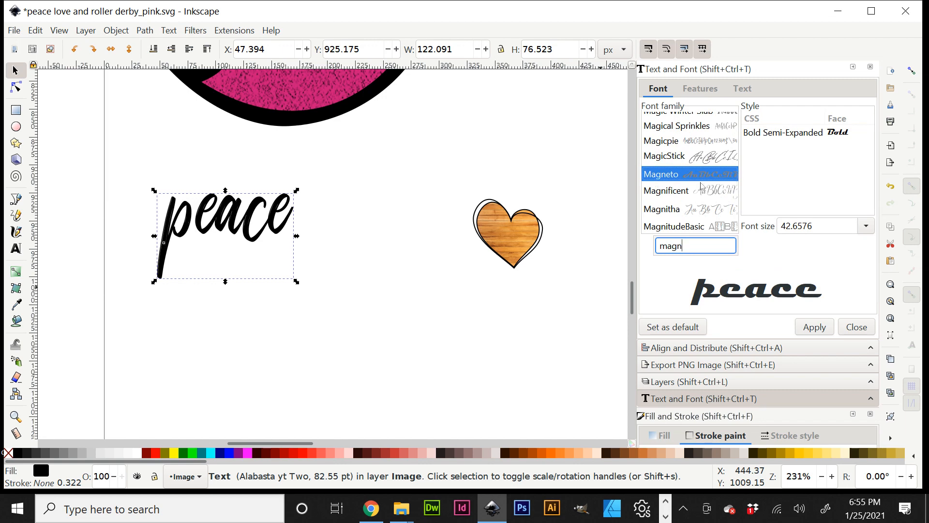
{"action": "type", "text": "o"}
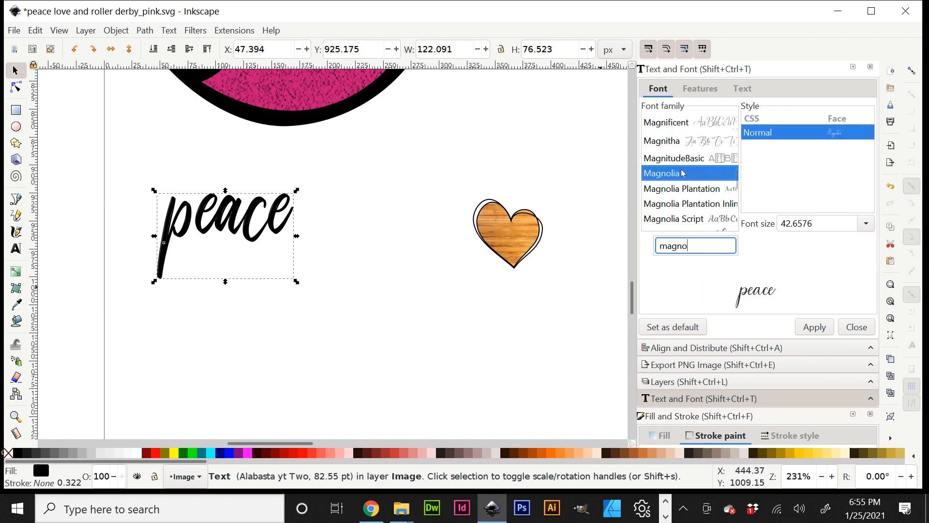
{"action": "left_click", "coordinate": [683, 173]}
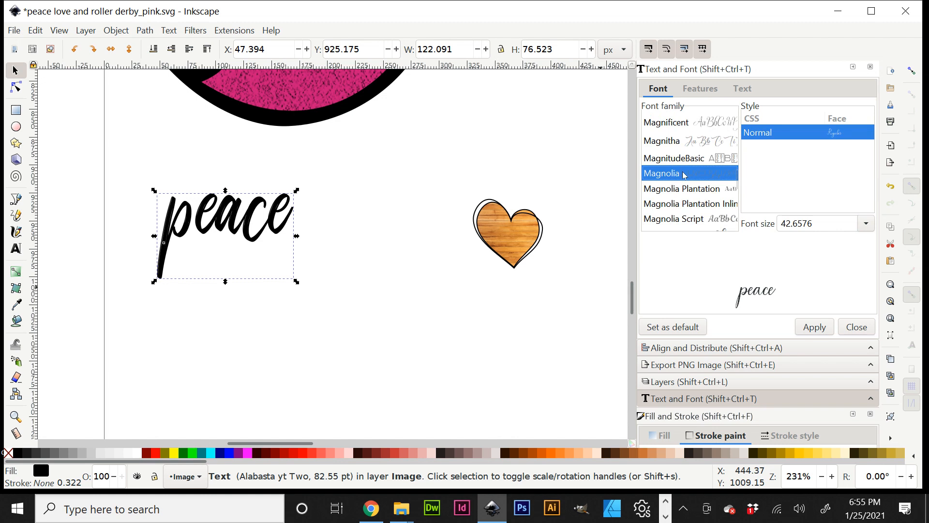
{"action": "left_click", "coordinate": [815, 327]}
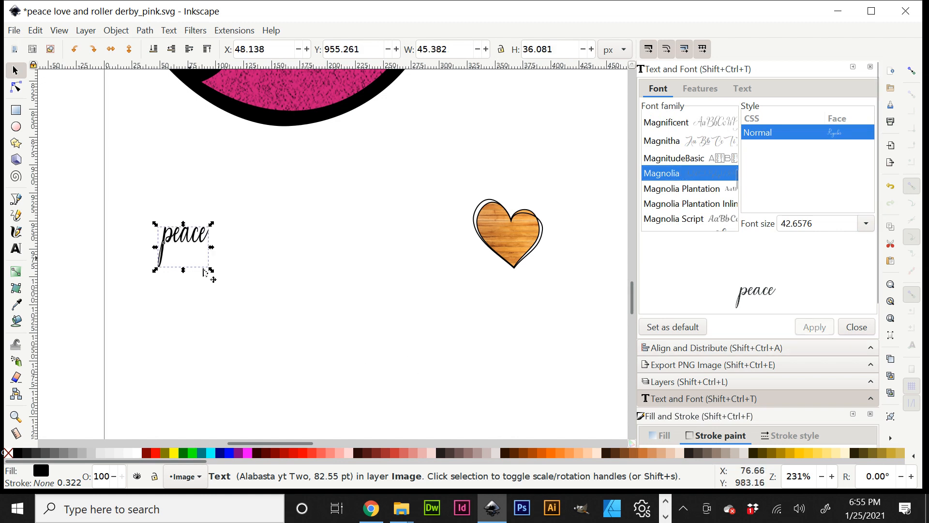
{"action": "left_click_drag", "start_coordinate": [212, 270], "coordinate": [425, 379]}
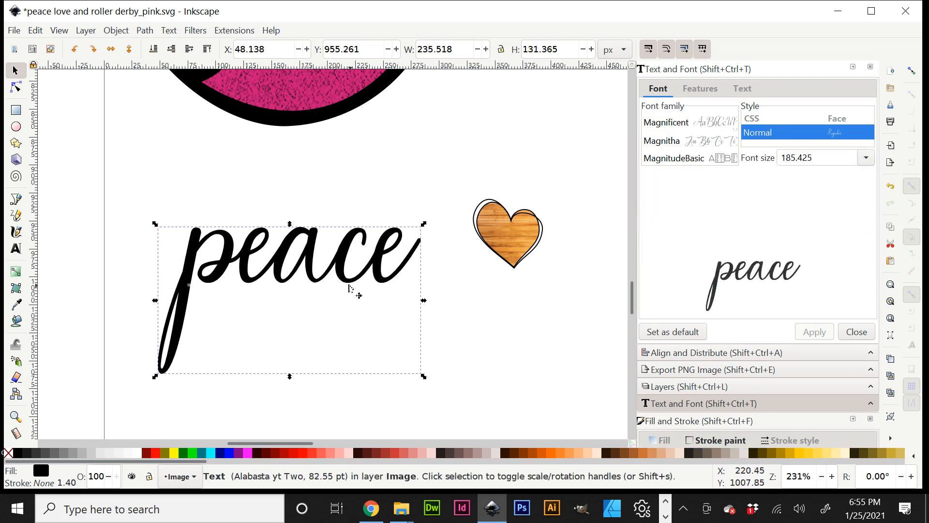
{"action": "left_click_drag", "start_coordinate": [349, 283], "coordinate": [341, 268]}
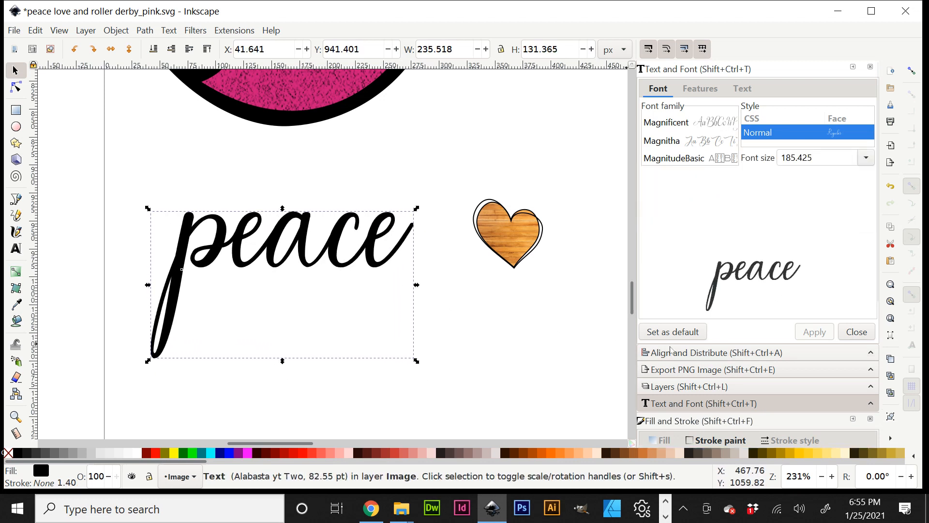
Add a flat pink ca1479ff stroke to the "peace" text and reduce the stroke width to 1.783 px
{"action": "scroll", "coordinate": [734, 425], "scroll_direction": "down", "scroll_amount": 5}
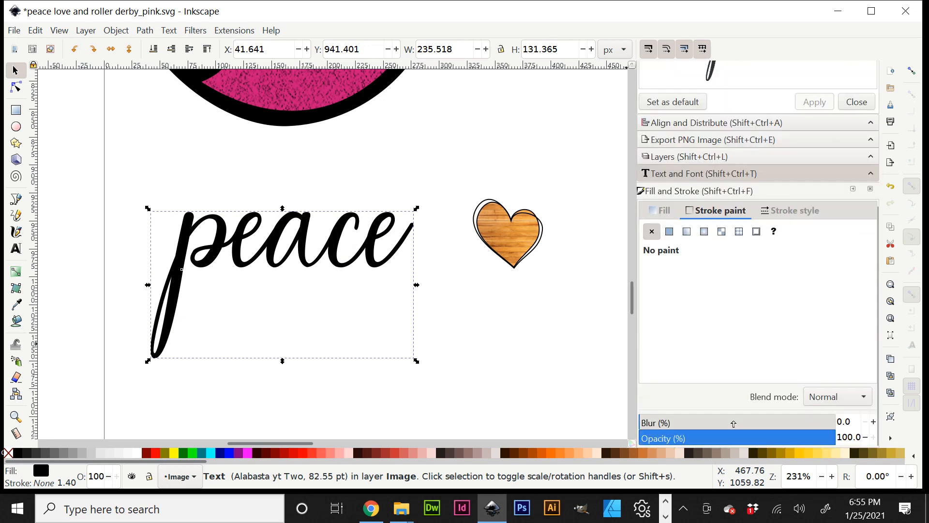
{"action": "left_click", "coordinate": [670, 232]}
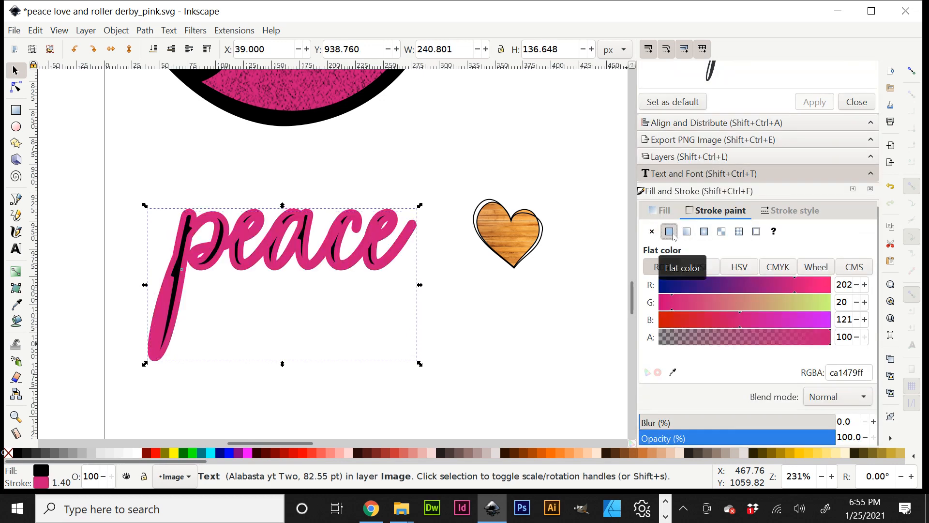
{"action": "left_click", "coordinate": [794, 212]}
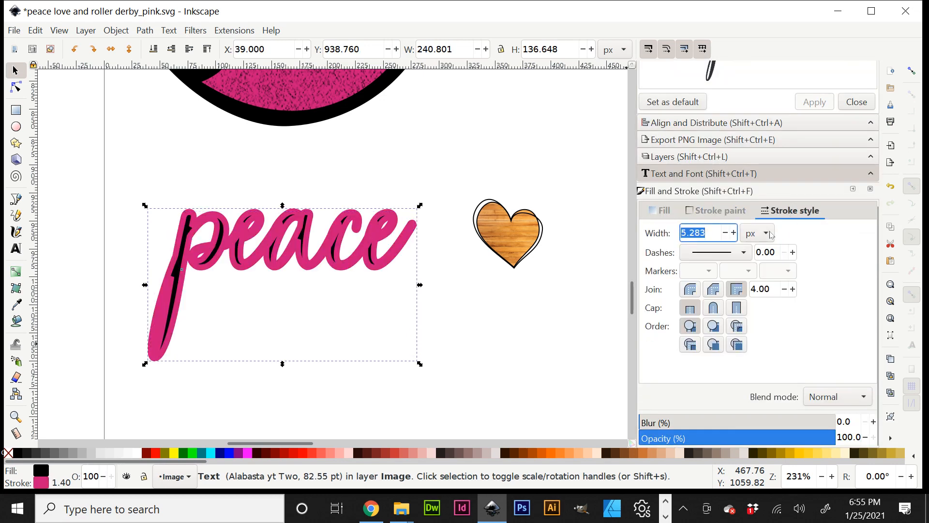
{"action": "left_click", "coordinate": [724, 233]}
{"action": "left_click", "coordinate": [724, 233]}
{"action": "left_click", "coordinate": [724, 233]}
{"action": "left_click", "coordinate": [725, 233]}
{"action": "left_click", "coordinate": [724, 233]}
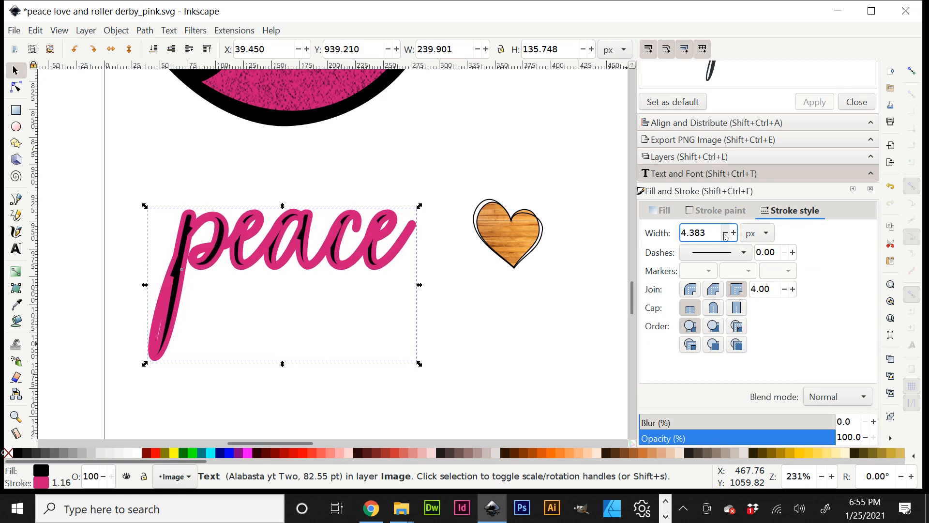
{"action": "left_click", "coordinate": [725, 233]}
{"action": "left_click", "coordinate": [725, 234]}
{"action": "left_click", "coordinate": [724, 233]}
{"action": "left_click", "coordinate": [725, 234]}
{"action": "left_click", "coordinate": [725, 234]}
{"action": "left_click", "coordinate": [725, 234]}
{"action": "left_click", "coordinate": [725, 234]}
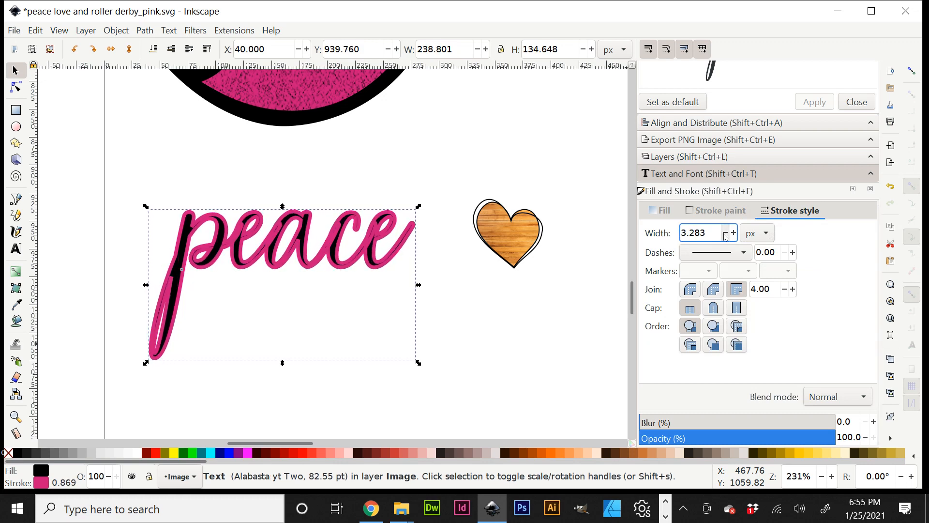
{"action": "left_click", "coordinate": [724, 234]}
{"action": "left_click", "coordinate": [724, 234]}
{"action": "left_click", "coordinate": [724, 233]}
{"action": "left_click", "coordinate": [725, 233]}
{"action": "left_click", "coordinate": [725, 233]}
{"action": "left_click", "coordinate": [725, 233]}
{"action": "left_click", "coordinate": [725, 234]}
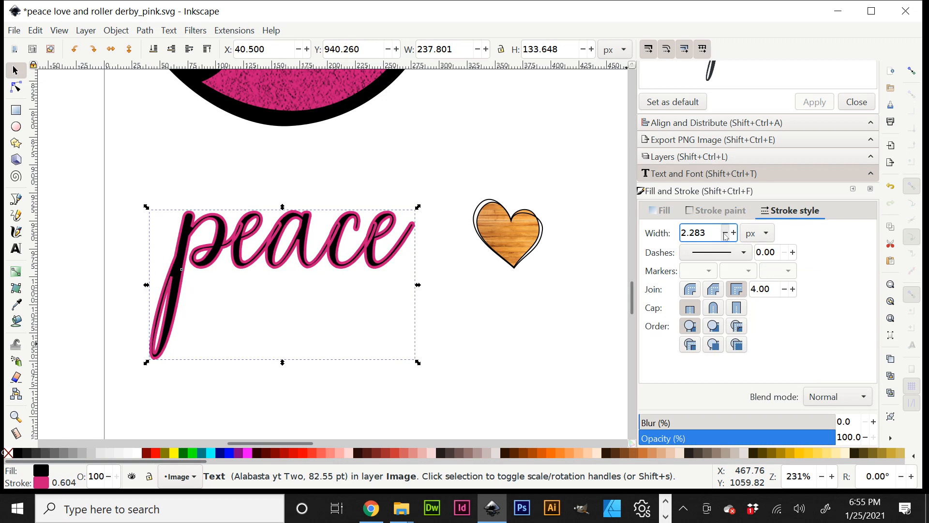
{"action": "left_click", "coordinate": [725, 234]}
{"action": "left_click", "coordinate": [724, 233]}
{"action": "left_click", "coordinate": [725, 234]}
{"action": "left_click", "coordinate": [725, 233]}
{"action": "left_click", "coordinate": [724, 233]}
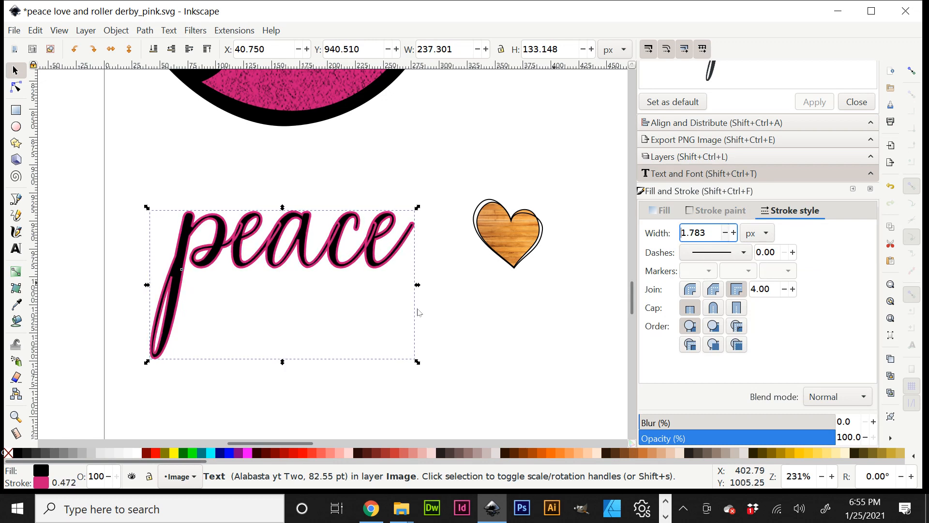
Try to merge the outlined "peace" text into one shape with a path Union
{"action": "left_click_drag", "start_coordinate": [90, 400], "coordinate": [401, 206]}
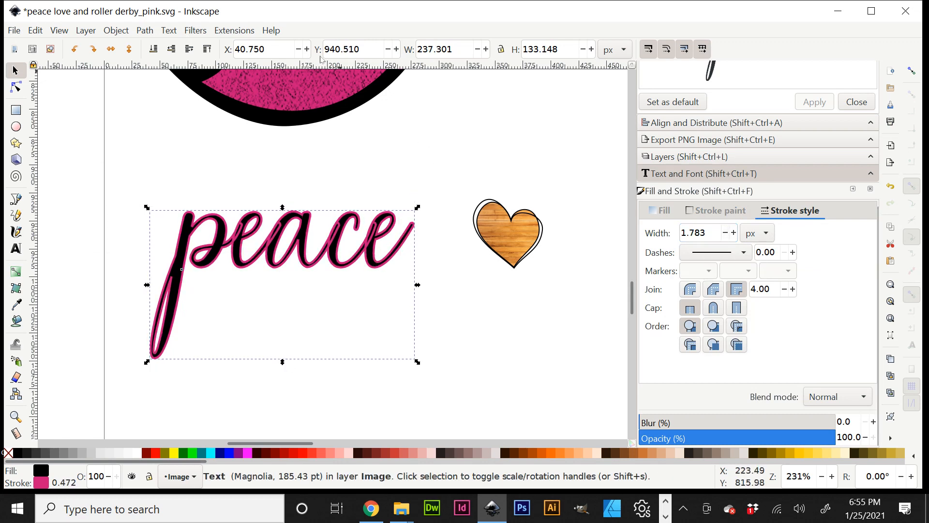
{"action": "left_click", "coordinate": [141, 32]}
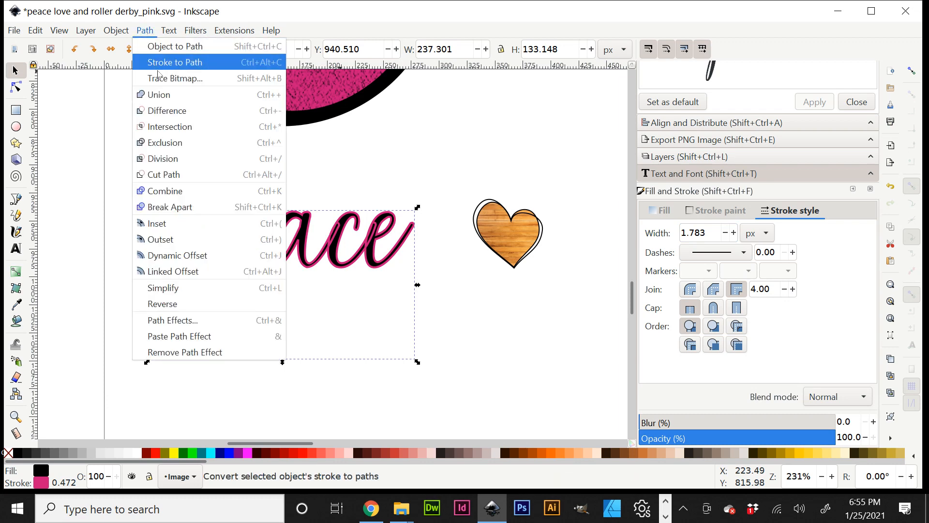
{"action": "left_click", "coordinate": [162, 99]}
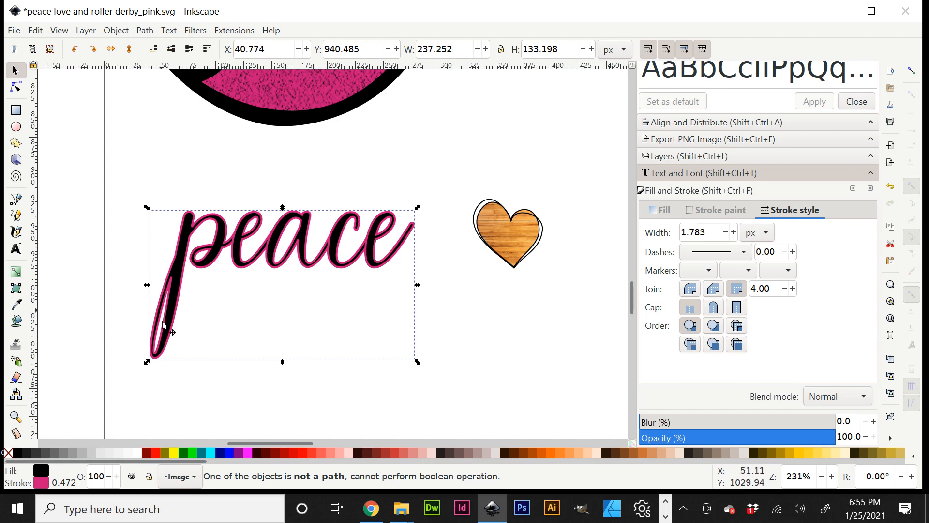
{"action": "key", "text": "Escape"}
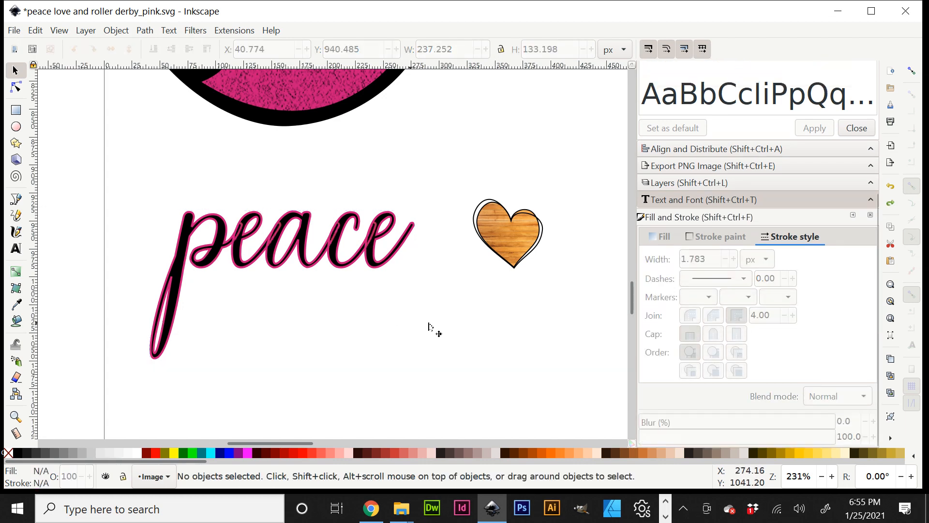
Remove the stroke paint from the black Magnolia "peace" text
{"action": "left_click", "coordinate": [718, 237]}
{"action": "left_click", "coordinate": [262, 255]}
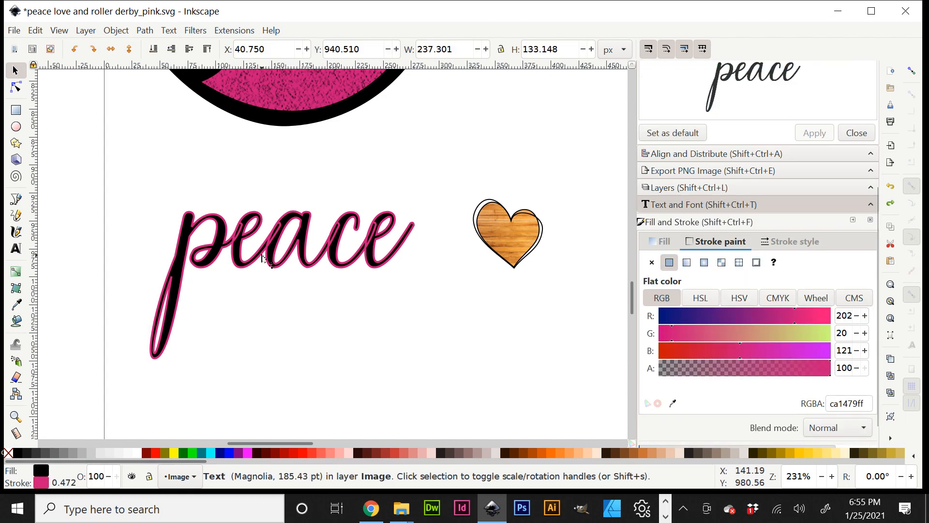
{"action": "left_click", "coordinate": [651, 262]}
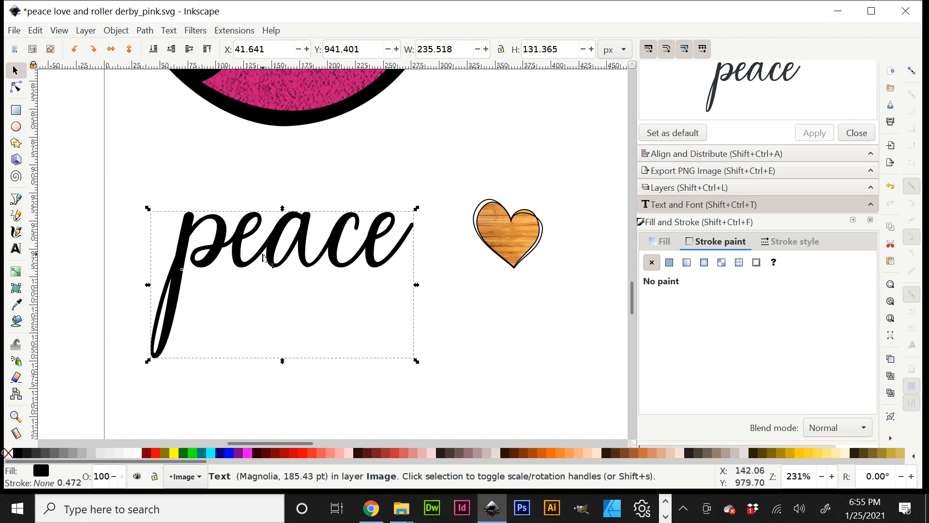
Duplicate the black "peace" text and place the copy diagonally below the original, at about X 154, Y 1072 px
{"action": "key", "text": "ctrl+d"}
{"action": "left_click_drag", "start_coordinate": [271, 258], "coordinate": [275, 357]}
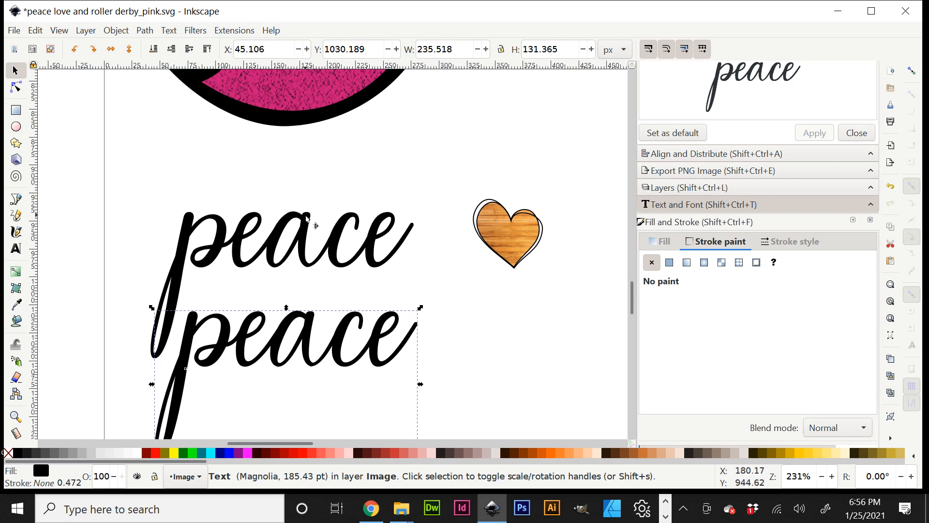
{"action": "key", "text": "shift+s"}
{"action": "key", "text": "shift+s"}
{"action": "scroll", "coordinate": [305, 232], "scroll_direction": "down", "scroll_amount": 8}
{"action": "left_click_drag", "start_coordinate": [340, 226], "coordinate": [330, 271]}
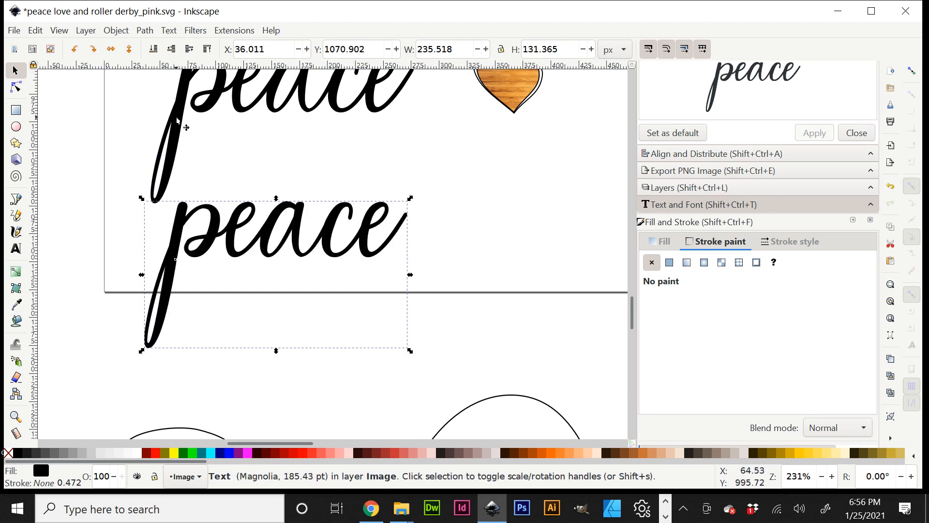
{"action": "left_click", "coordinate": [664, 242]}
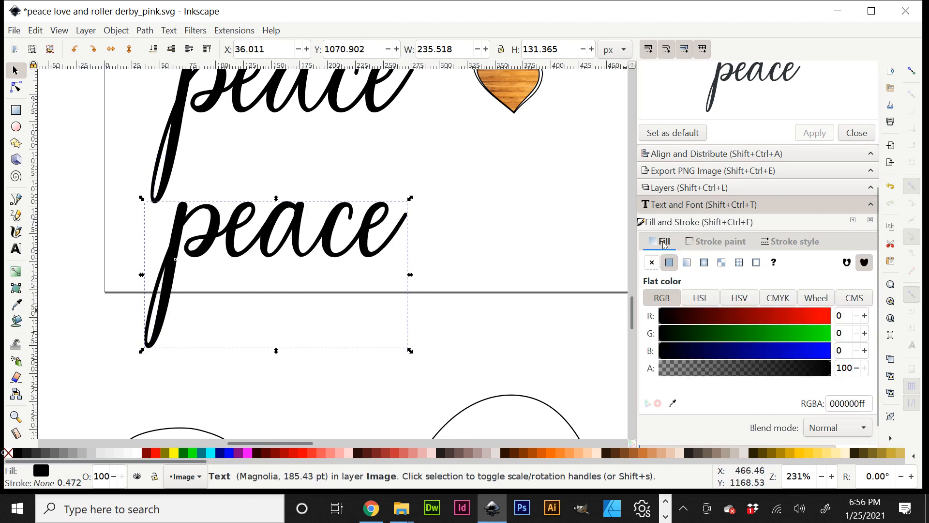
{"action": "scroll", "coordinate": [484, 247], "scroll_direction": "up", "scroll_amount": 4}
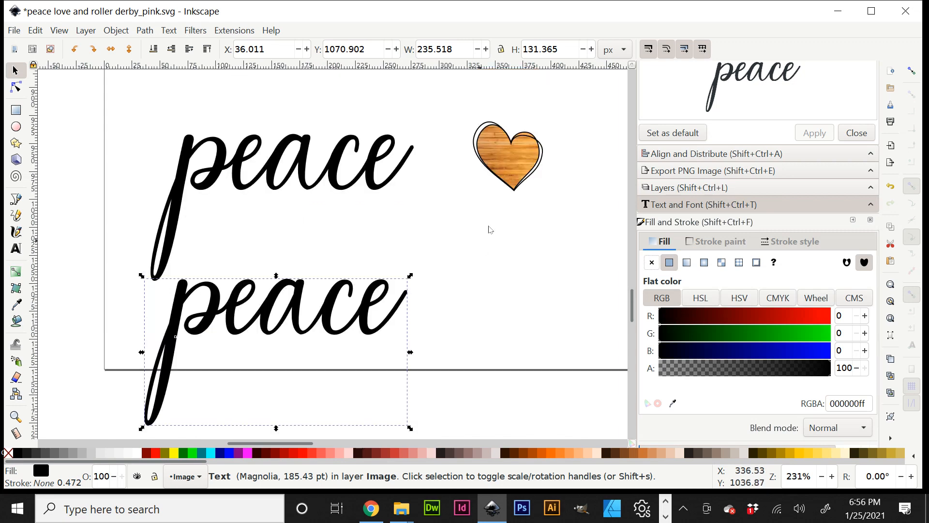
{"action": "left_click", "coordinate": [518, 169]}
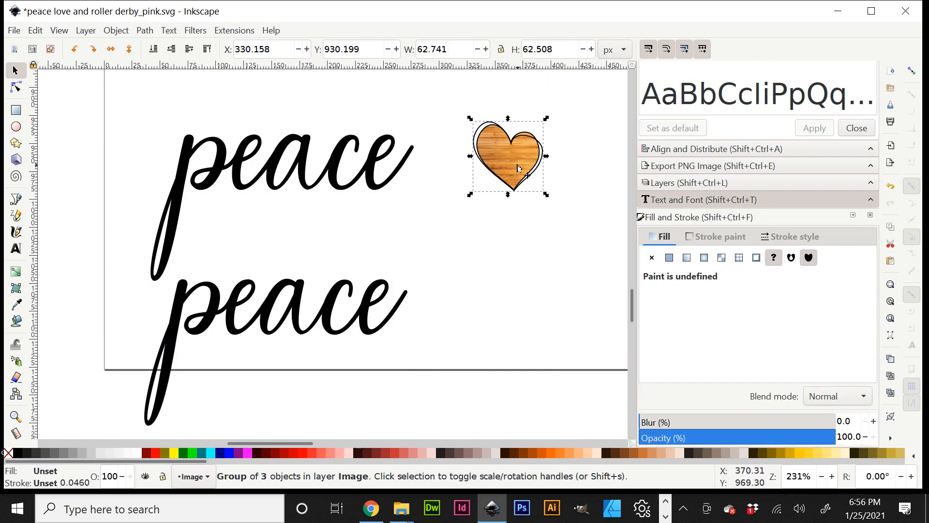
{"action": "left_click", "coordinate": [366, 171]}
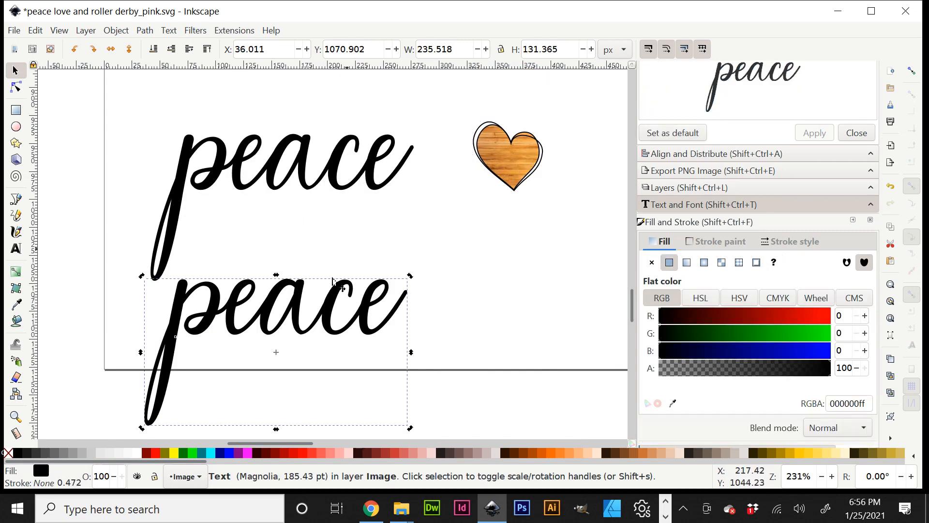
{"action": "left_click_drag", "start_coordinate": [345, 336], "coordinate": [488, 333]}
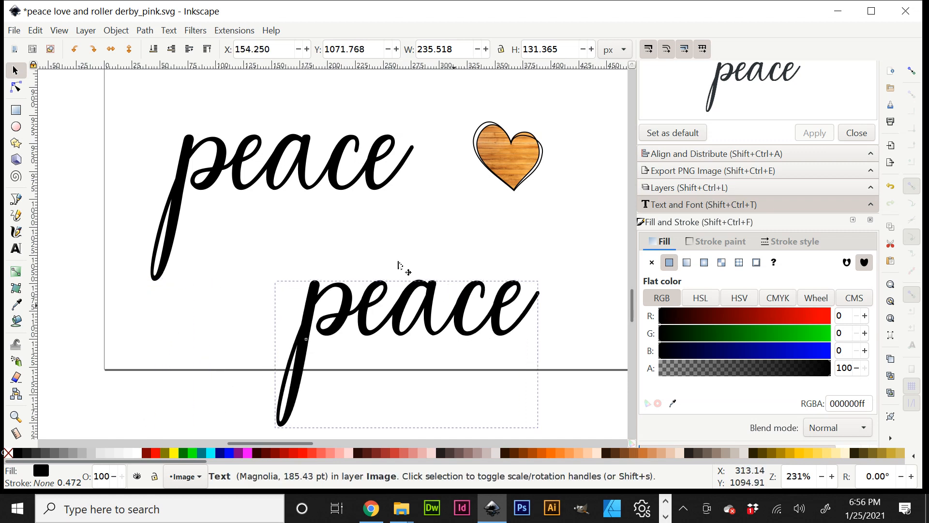
Fill the original "peace" text with the design's pink, ca1479ff, by sampling the colour from the artwork
{"action": "left_click", "coordinate": [308, 177]}
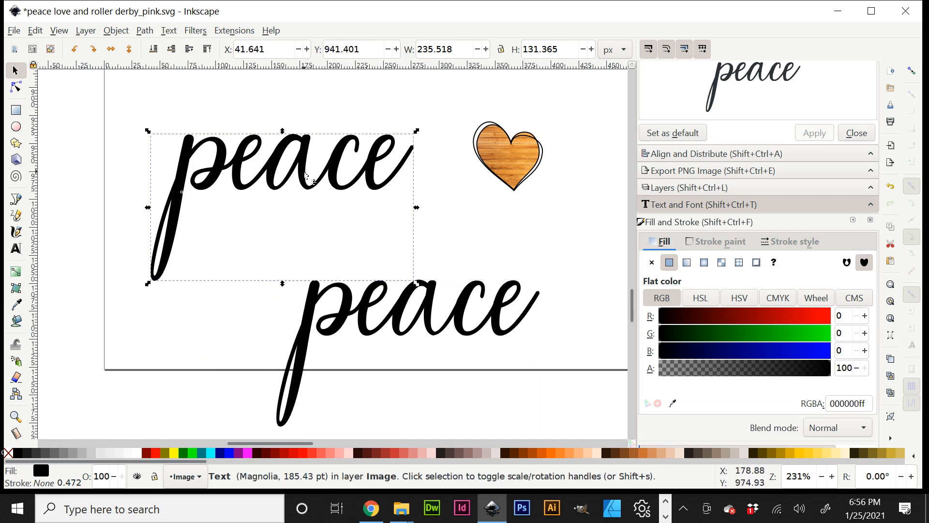
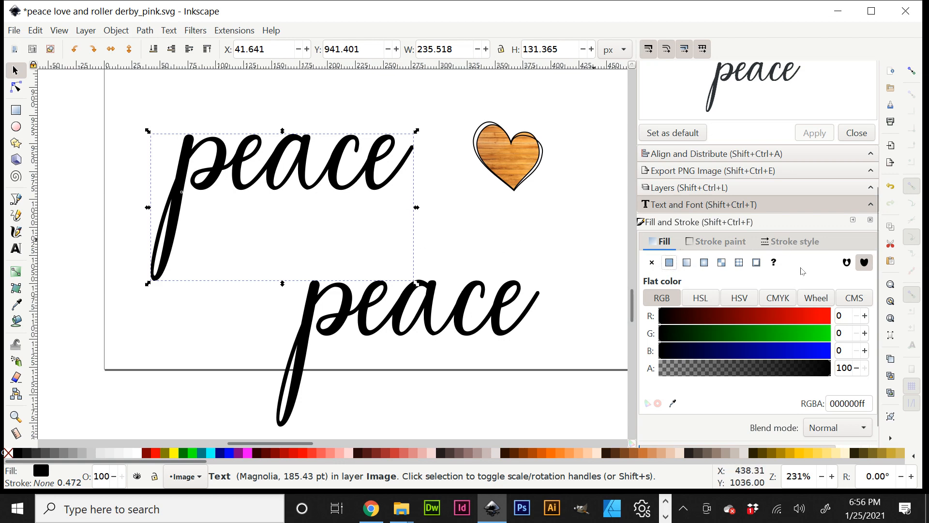
{"action": "left_click", "coordinate": [673, 404]}
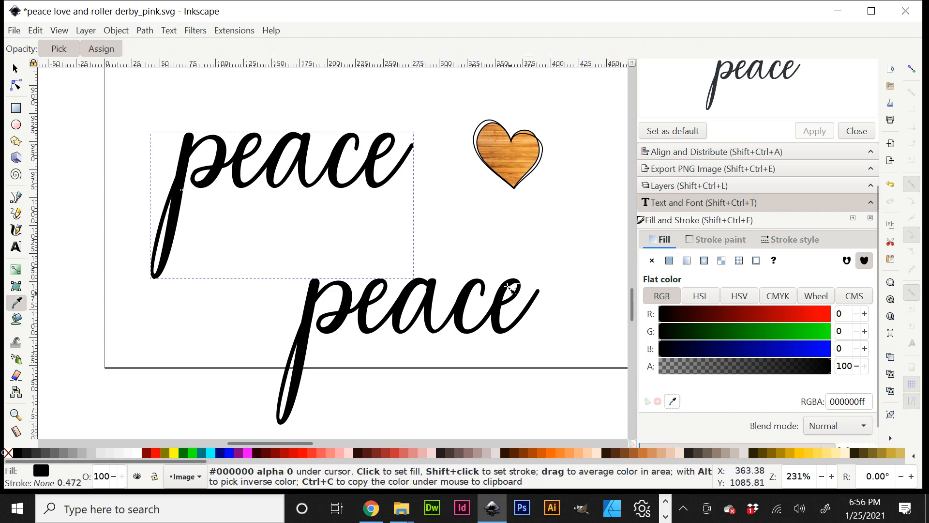
{"action": "scroll", "coordinate": [512, 280], "scroll_direction": "up", "scroll_amount": 10}
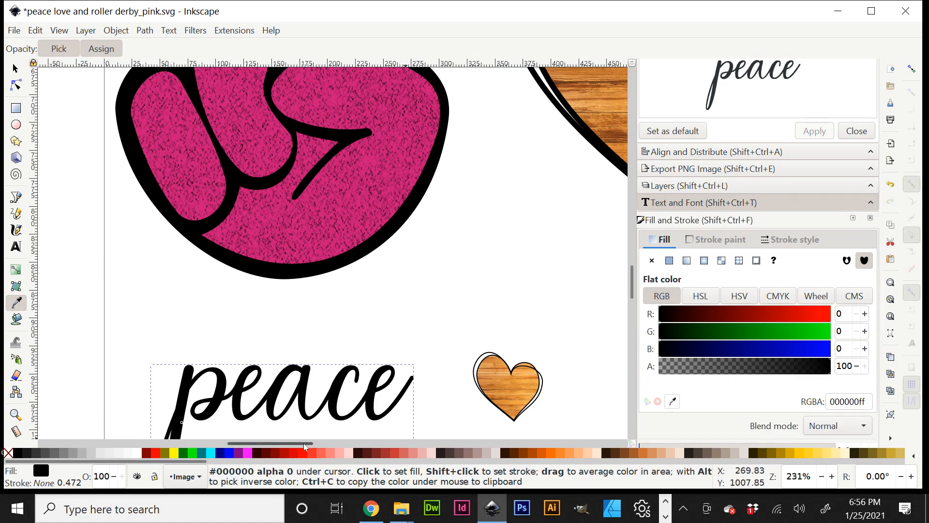
{"action": "left_click_drag", "start_coordinate": [303, 442], "coordinate": [260, 446]}
{"action": "left_click", "coordinate": [577, 128]}
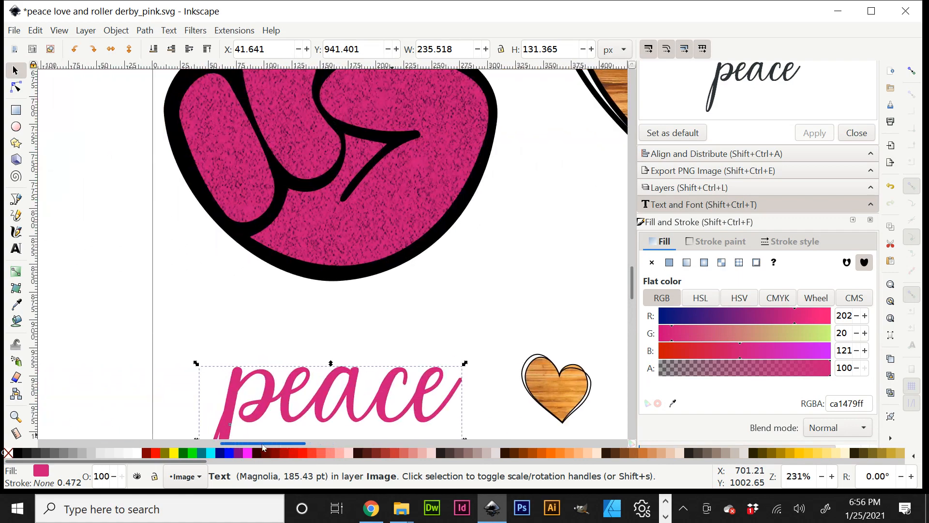
Add a flat ca1479ff stroke to the pink "peace" text and set its width to 2.483 px
{"action": "scroll", "coordinate": [390, 305], "scroll_direction": "down", "scroll_amount": 6}
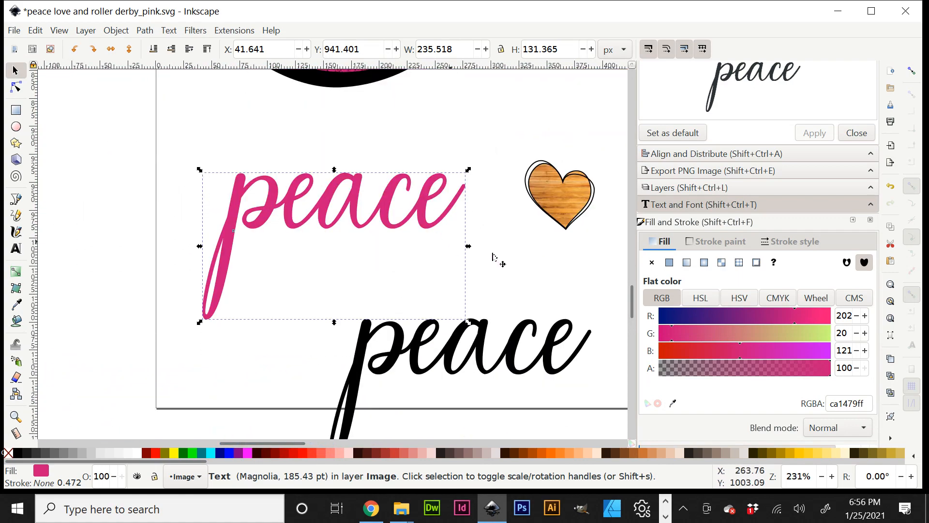
{"action": "left_click", "coordinate": [718, 242]}
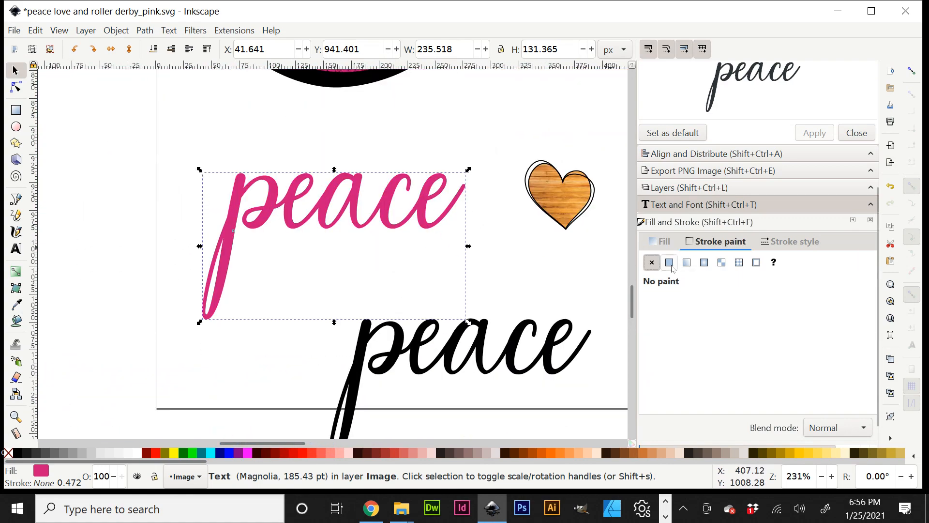
{"action": "left_click", "coordinate": [669, 261]}
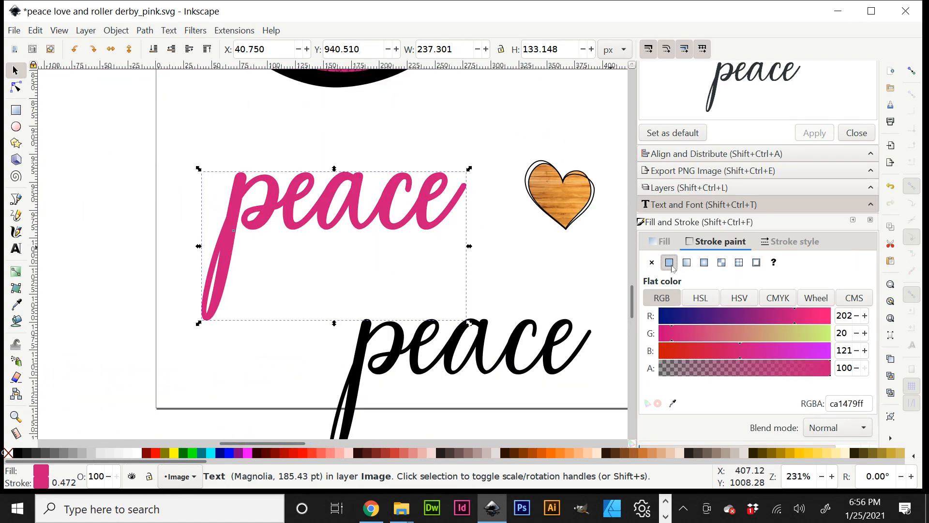
{"action": "left_click", "coordinate": [792, 242]}
{"action": "left_click", "coordinate": [734, 263]}
{"action": "left_click", "coordinate": [734, 264]}
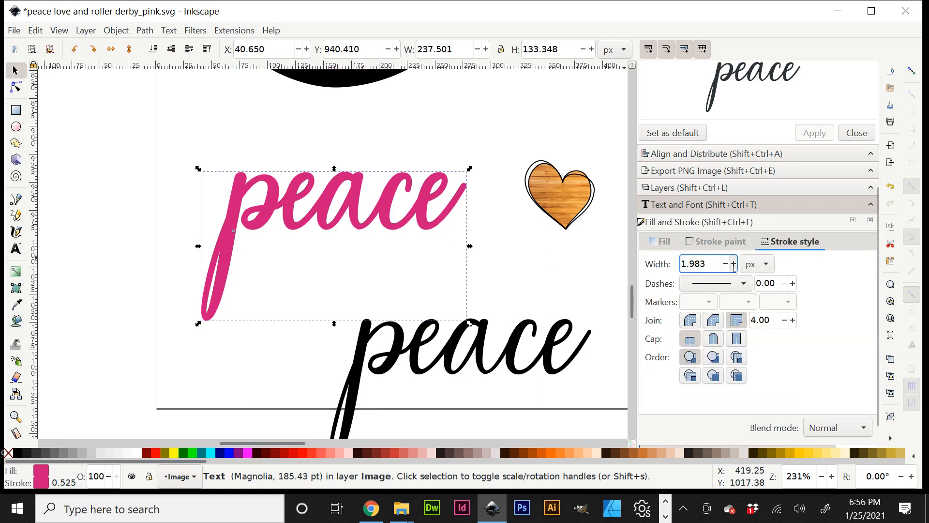
{"action": "left_click", "coordinate": [734, 264]}
{"action": "left_click", "coordinate": [734, 263]}
{"action": "left_click", "coordinate": [733, 263]}
{"action": "left_click", "coordinate": [733, 264]}
{"action": "left_click", "coordinate": [734, 263]}
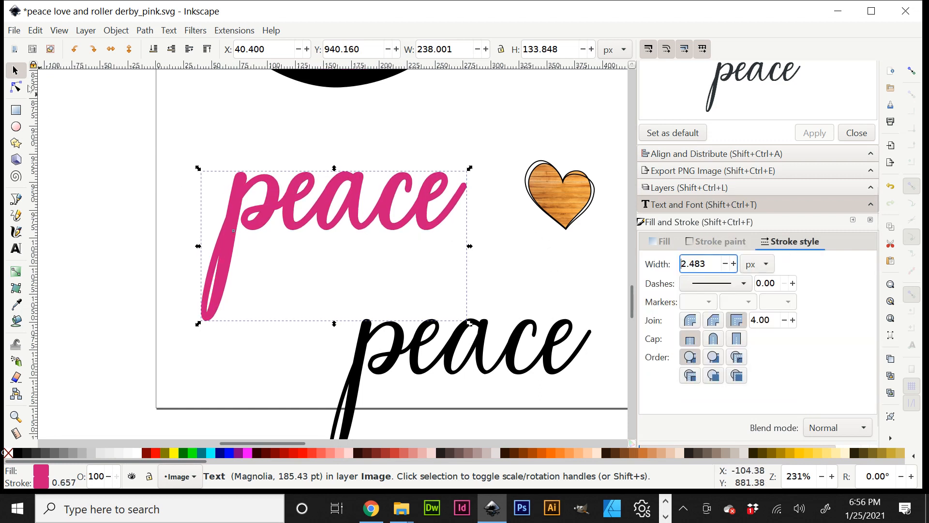
Move the black "peace" copy up so it overlaps the lower part of the pink text, at about X 42, Y 987 px
{"action": "left_click", "coordinate": [455, 362]}
{"action": "left_click_drag", "start_coordinate": [454, 360], "coordinate": [325, 264]}
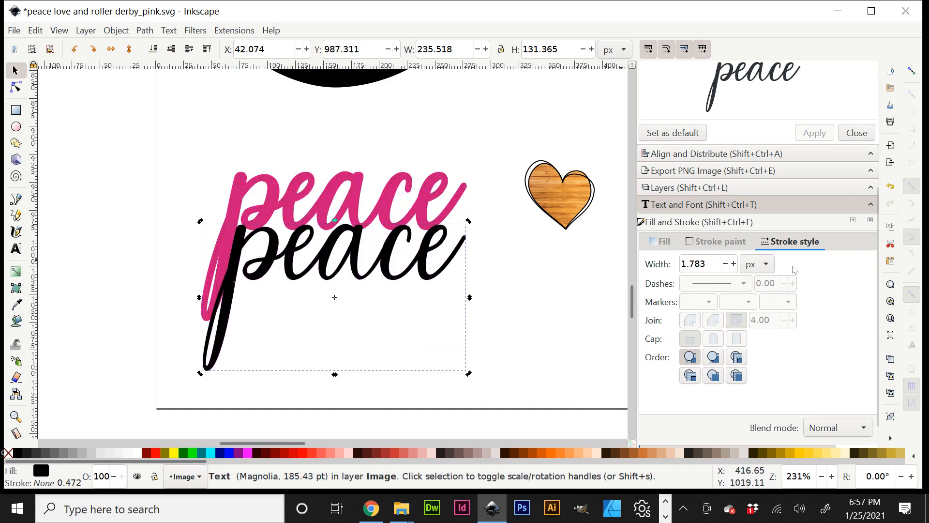
Thicken the pink "peace" text's stroke past 3.683 px and reselect the black copy
{"action": "left_click", "coordinate": [421, 202], "text": "alt"}
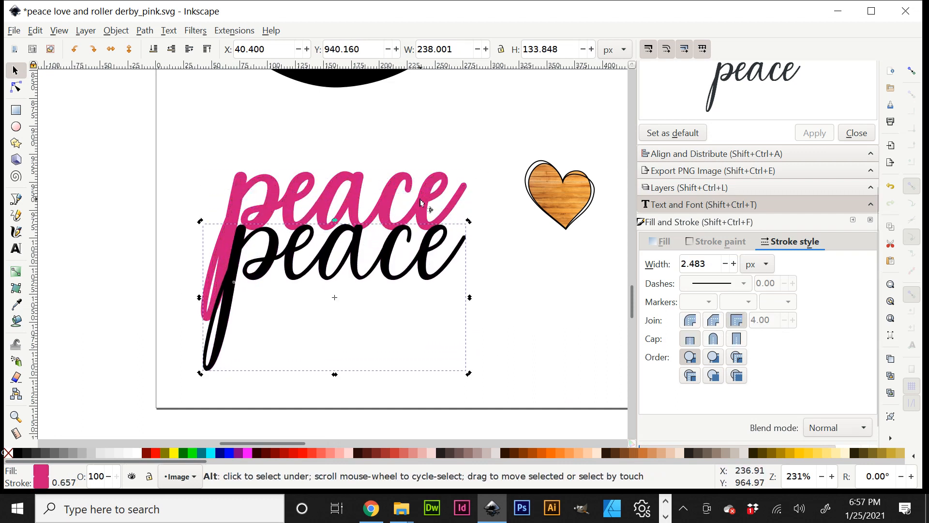
{"action": "left_click", "coordinate": [734, 263]}
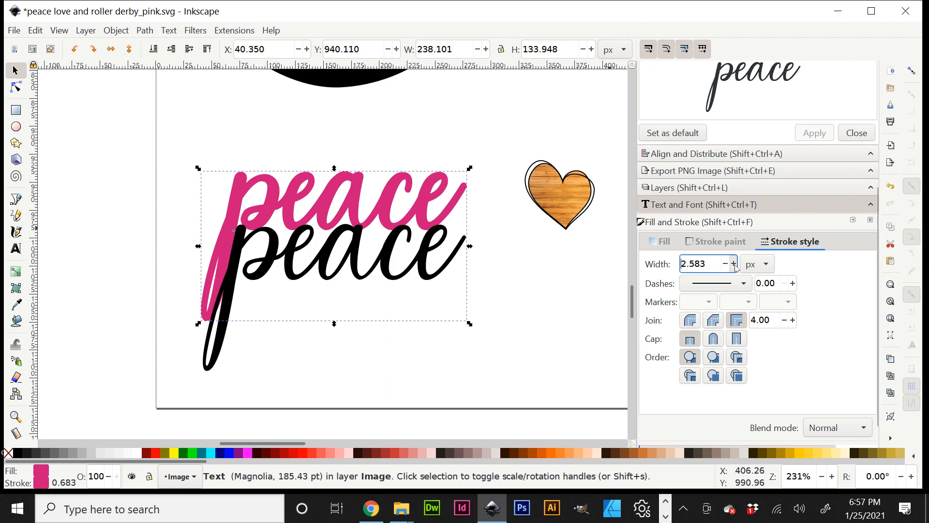
{"action": "left_click", "coordinate": [735, 263]}
{"action": "left_click", "coordinate": [735, 263]}
{"action": "left_click", "coordinate": [735, 263]}
{"action": "left_click", "coordinate": [735, 264]}
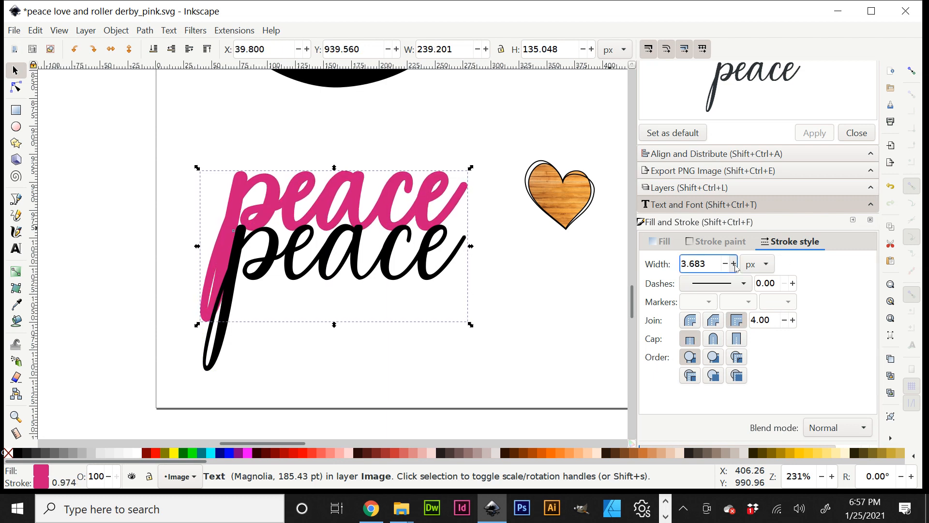
{"action": "left_click", "coordinate": [735, 264]}
{"action": "left_click", "coordinate": [735, 264]}
{"action": "left_click", "coordinate": [734, 264]}
{"action": "left_click", "coordinate": [734, 264]}
{"action": "left_click", "coordinate": [432, 280]}
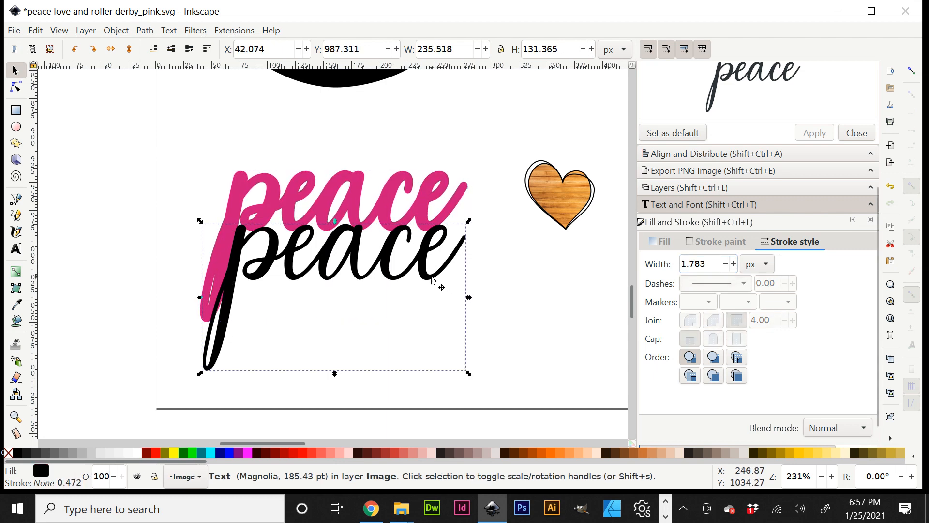
Move the black "peace" copy clear of the pink text and set the pink text's stroke width to 4 px
{"action": "left_click_drag", "start_coordinate": [432, 280], "coordinate": [465, 345]}
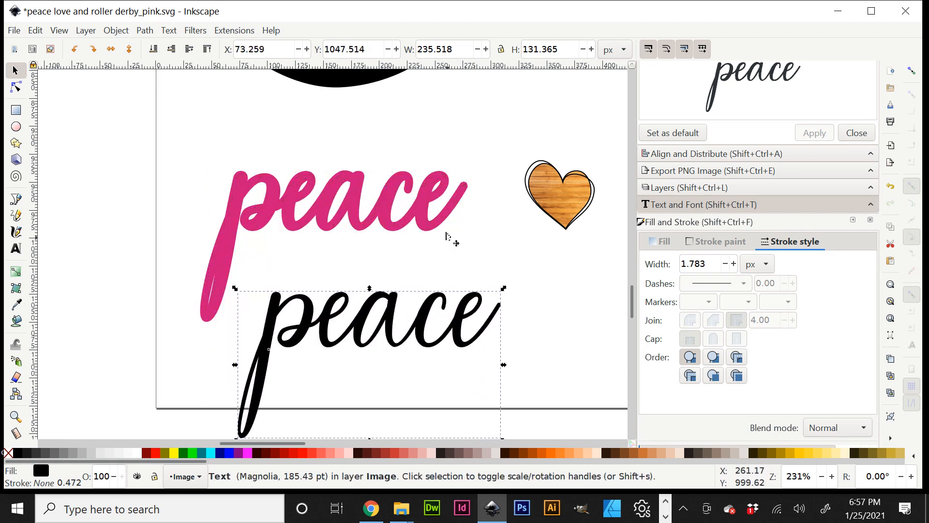
{"action": "left_click", "coordinate": [437, 197], "text": "alt"}
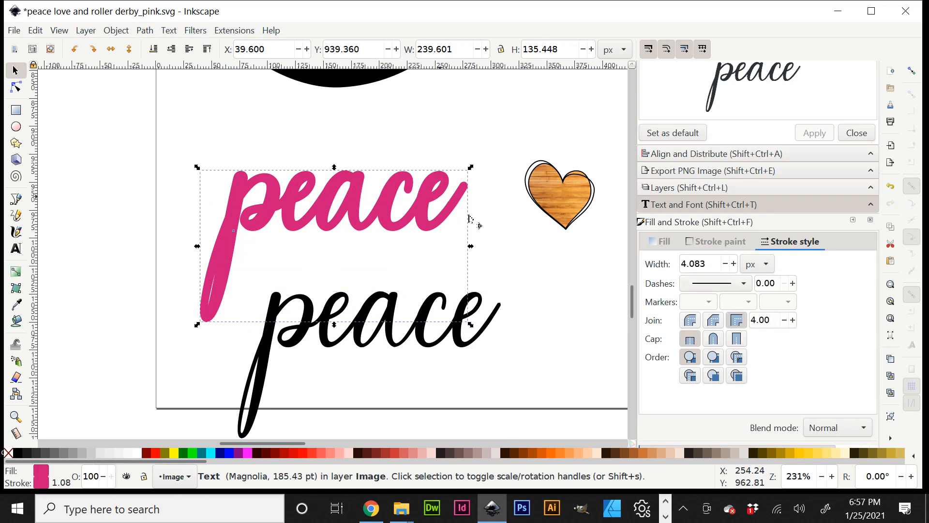
{"action": "left_click_drag", "start_coordinate": [707, 264], "coordinate": [651, 262]}
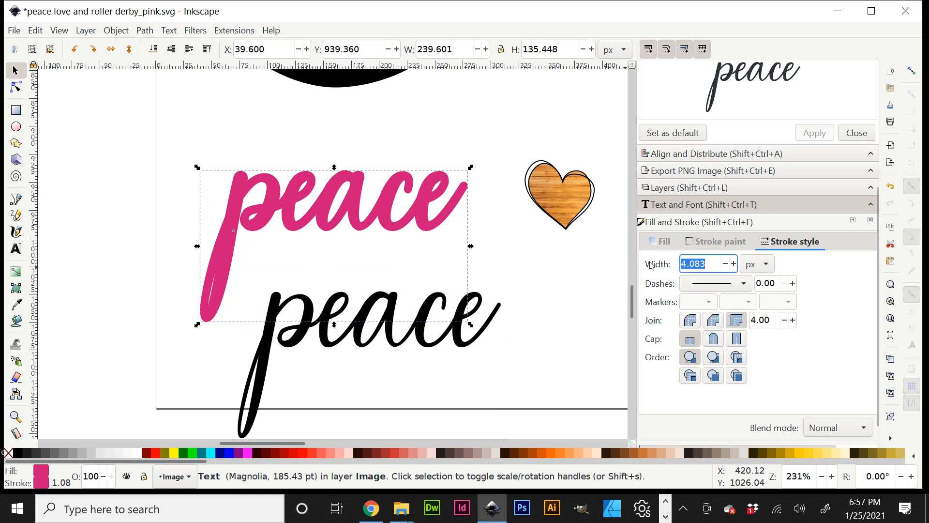
{"action": "type", "text": "4"}
{"action": "key", "text": "Tab"}
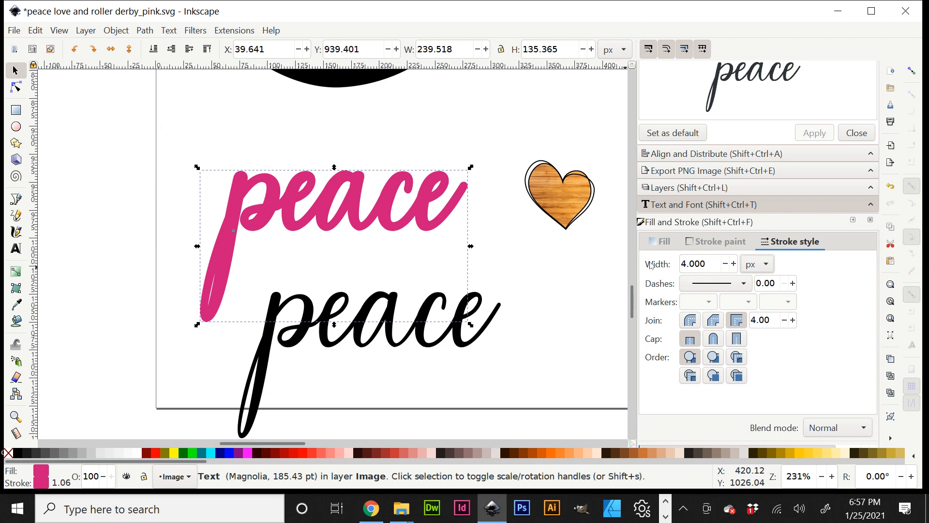
Move the black "peace" text directly over the pink one so the pink forms an outline, at about X 42, Y 941 px
{"action": "left_click", "coordinate": [462, 345]}
{"action": "left_click_drag", "start_coordinate": [466, 344], "coordinate": [426, 223]}
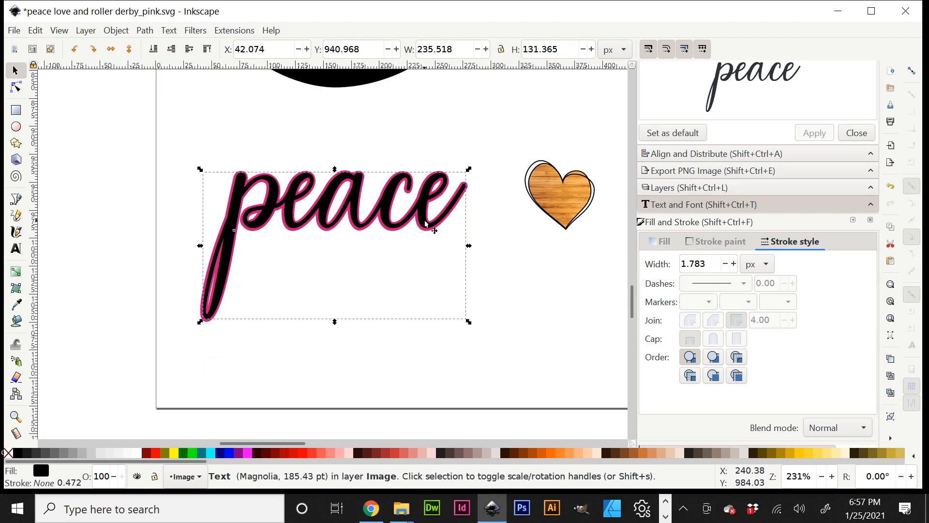
{"action": "left_click", "coordinate": [424, 371]}
Copy the black "peace" text and place the copy between the two small wooden hearts, at about X 419, Y 935 px
{"action": "scroll", "coordinate": [426, 367], "scroll_direction": "down", "scroll_amount": 3}
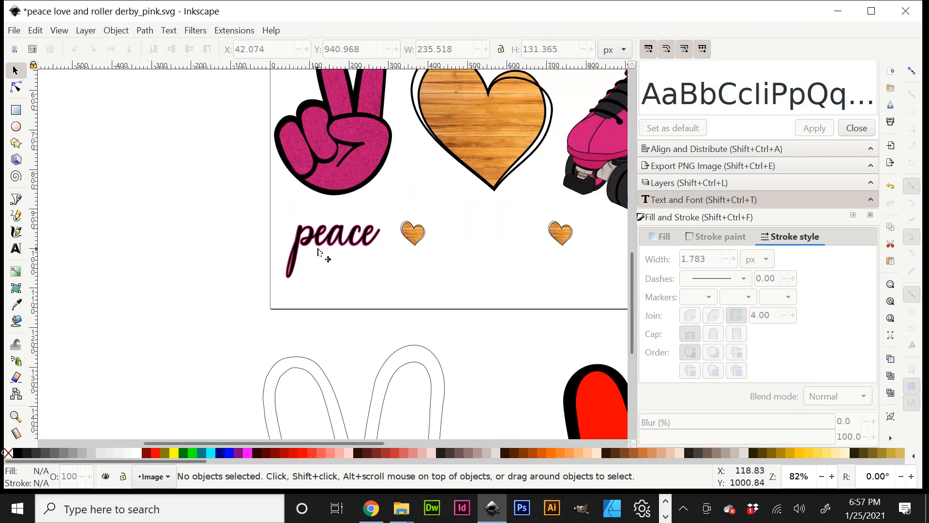
{"action": "left_click", "coordinate": [343, 237]}
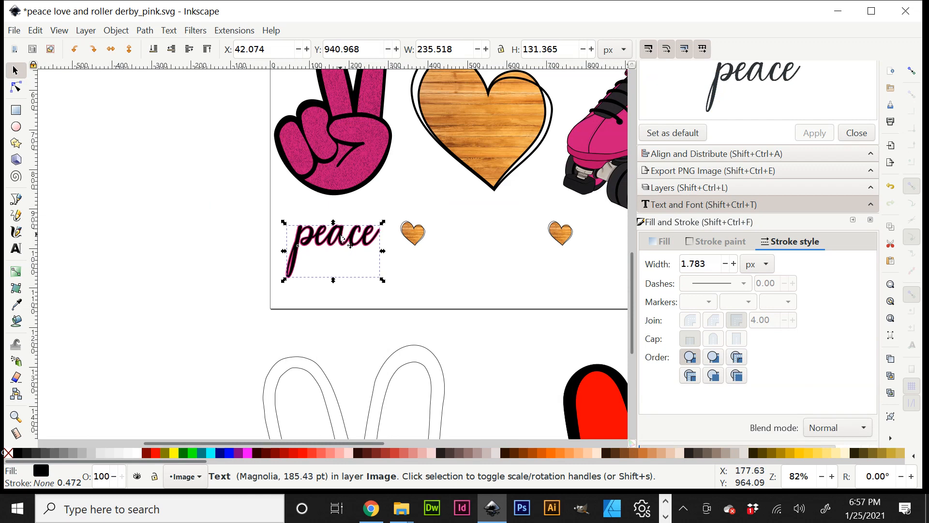
{"action": "key", "text": "ctrl+c"}
{"action": "key", "text": "ctrl+alt+v"}
{"action": "left_click_drag", "start_coordinate": [352, 247], "coordinate": [502, 245]}
Replace the wording of the new black "peace" copy with "love"
{"action": "scroll", "coordinate": [763, 145], "scroll_direction": "up", "scroll_amount": 5}
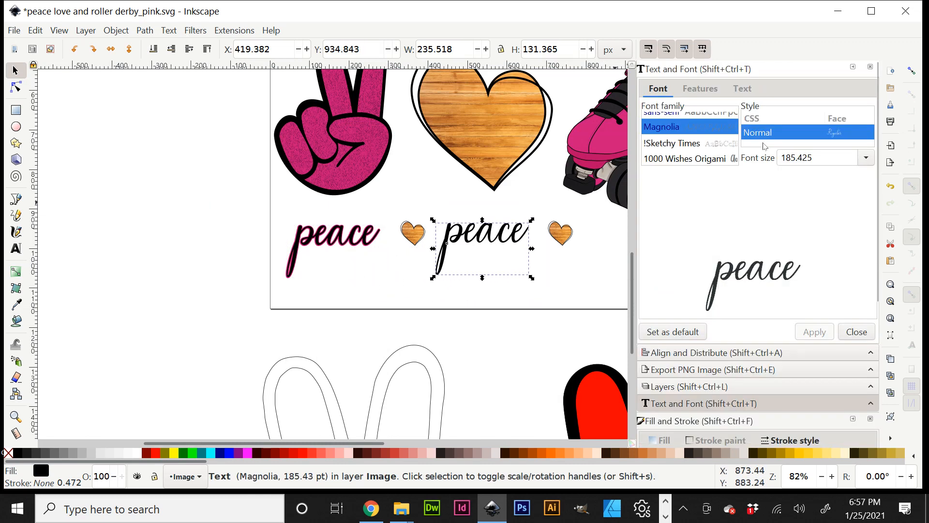
{"action": "left_click", "coordinate": [742, 88]}
{"action": "left_click_drag", "start_coordinate": [725, 109], "coordinate": [571, 109]}
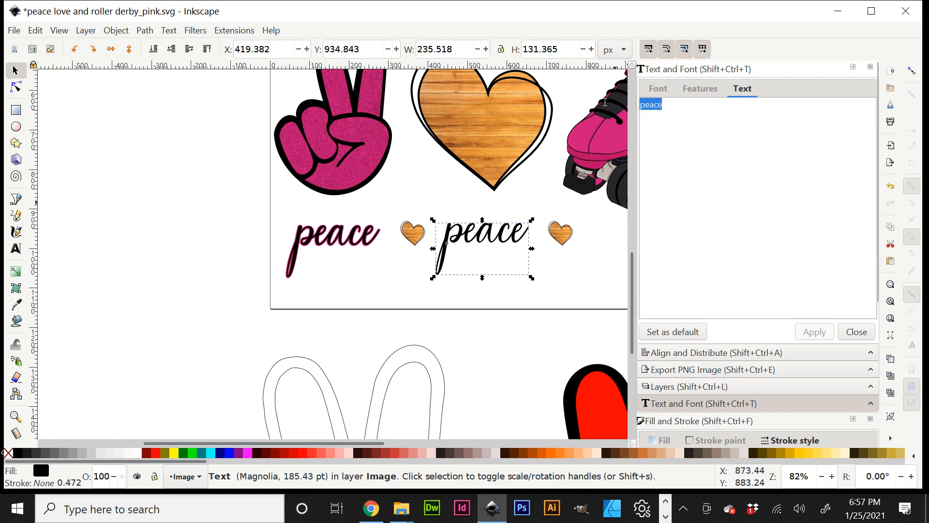
{"action": "type", "text": "love"}
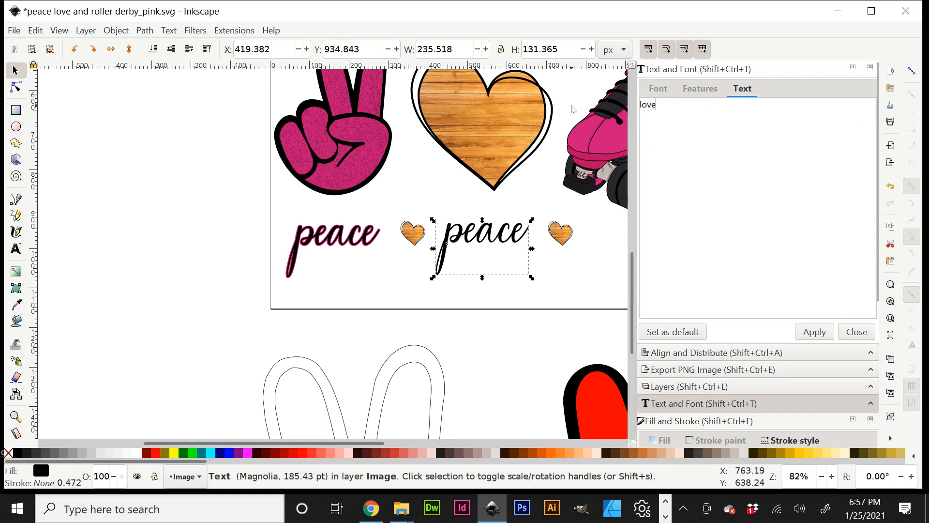
{"action": "left_click", "coordinate": [814, 332]}
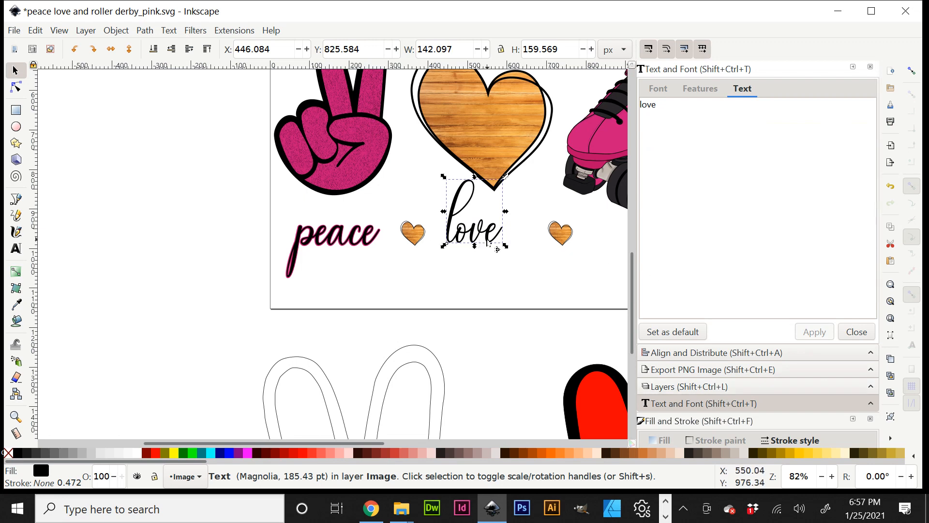
Position "love" under the large heart at about X 480, Y 859 px, and place a duplicate below it at about X 275, Y 1068 px
{"action": "left_click_drag", "start_coordinate": [489, 243], "coordinate": [430, 346]}
{"action": "key", "text": "ctrl+d"}
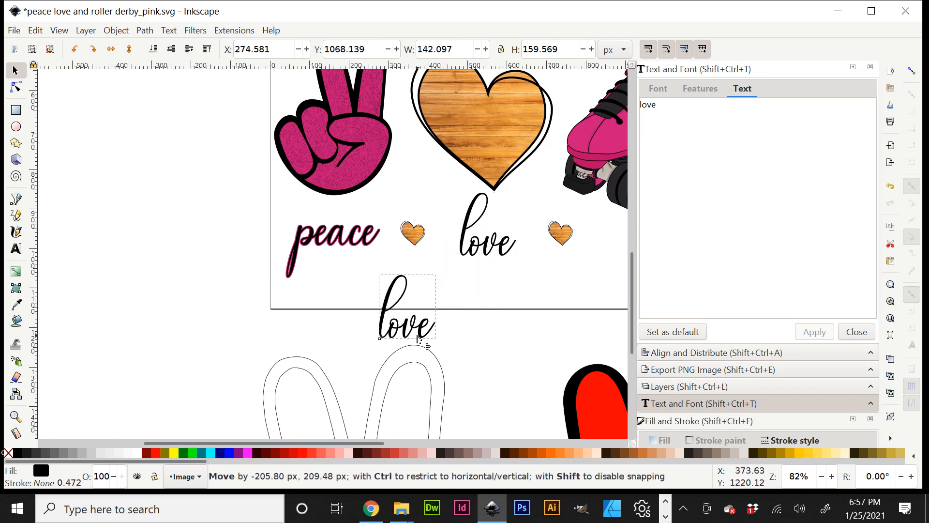
Give the upper "love" text a flat pink stroke and set its width to 4 px
{"action": "left_click", "coordinate": [510, 257]}
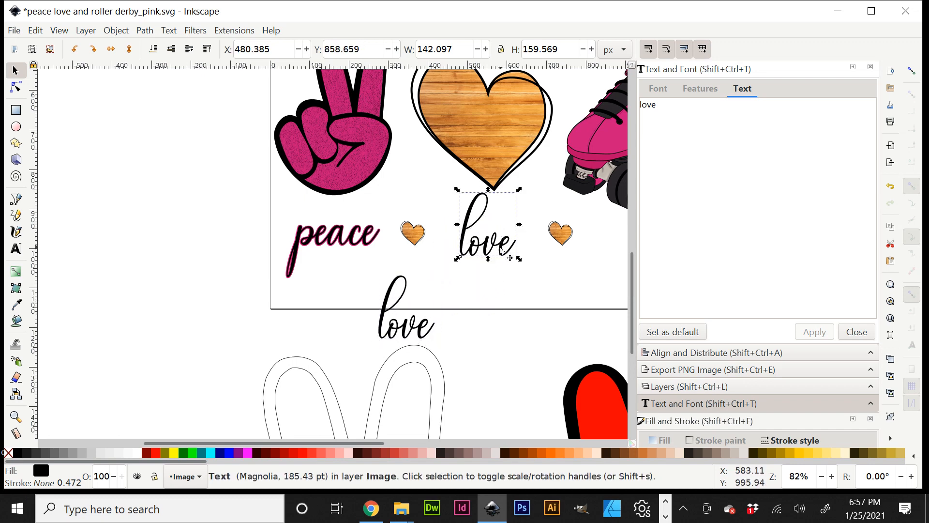
{"action": "scroll", "coordinate": [731, 386], "scroll_direction": "down", "scroll_amount": 3}
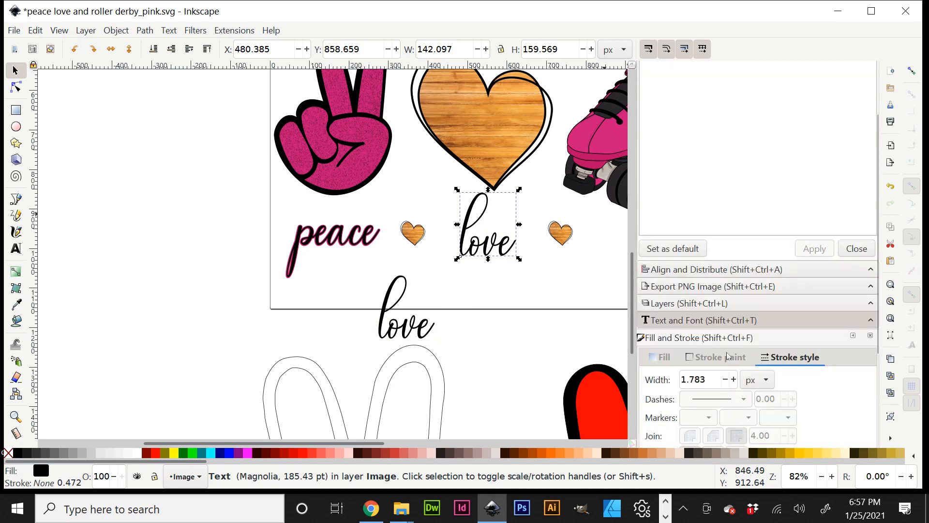
{"action": "scroll", "coordinate": [722, 344], "scroll_direction": "down", "scroll_amount": 3}
{"action": "left_click", "coordinate": [715, 274]}
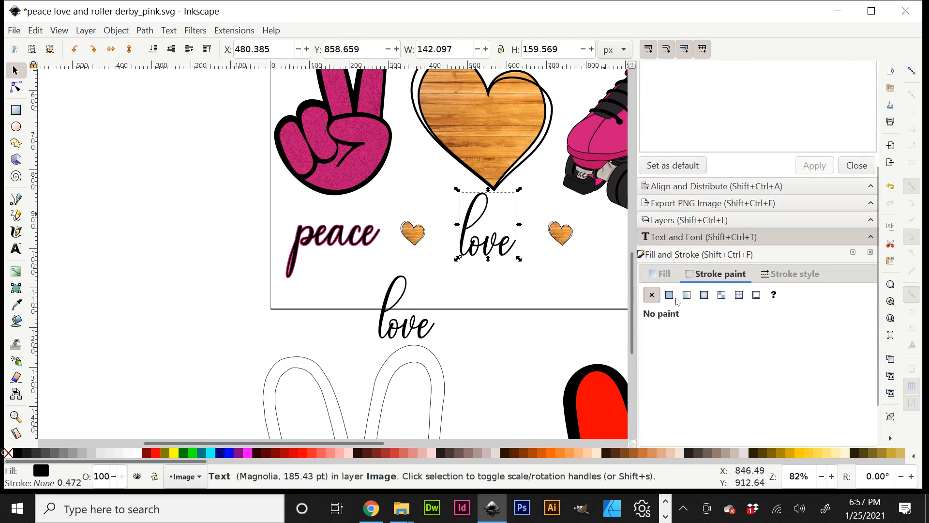
{"action": "left_click", "coordinate": [669, 296]}
{"action": "left_click", "coordinate": [808, 275]}
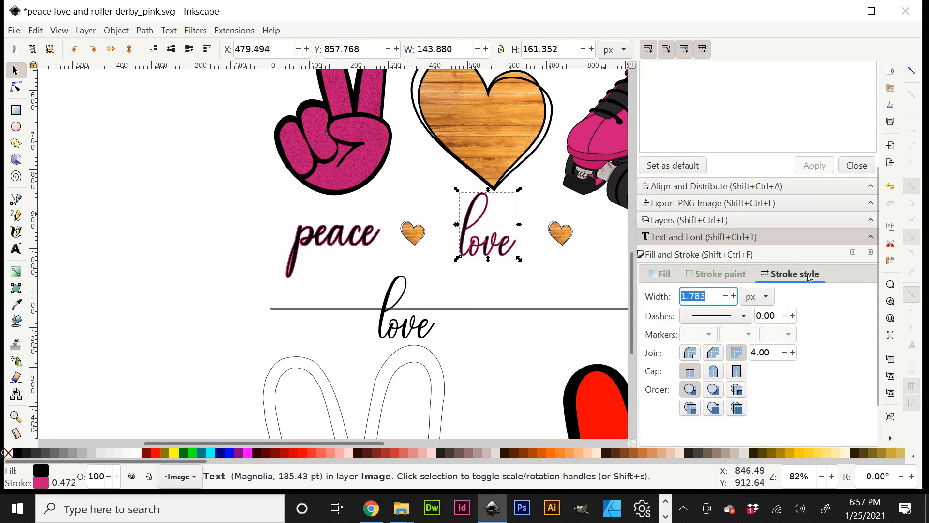
{"action": "left_click_drag", "start_coordinate": [677, 296], "coordinate": [670, 297]}
{"action": "type", "text": "4"}
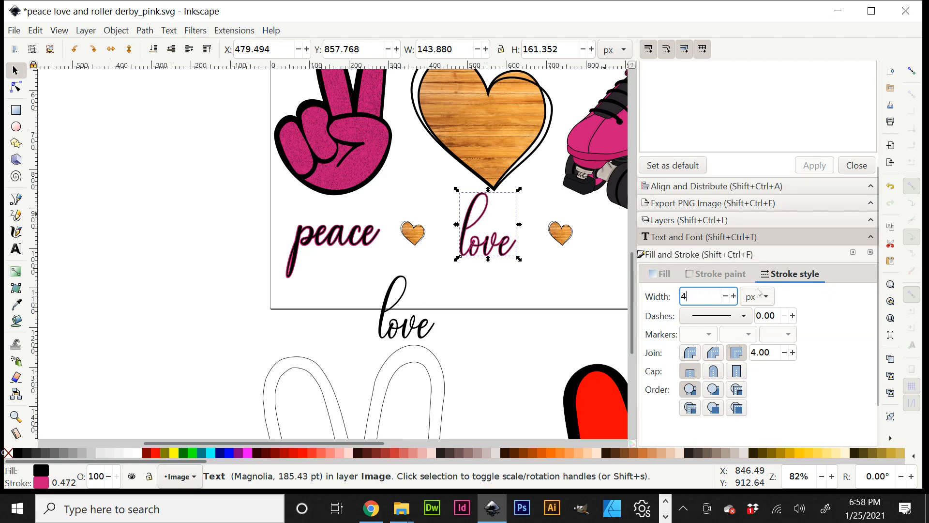
{"action": "key", "text": "Return"}
Fill the upper "love" text with the pink ca1479ff sampled from the roller skate
{"action": "left_click", "coordinate": [664, 274]}
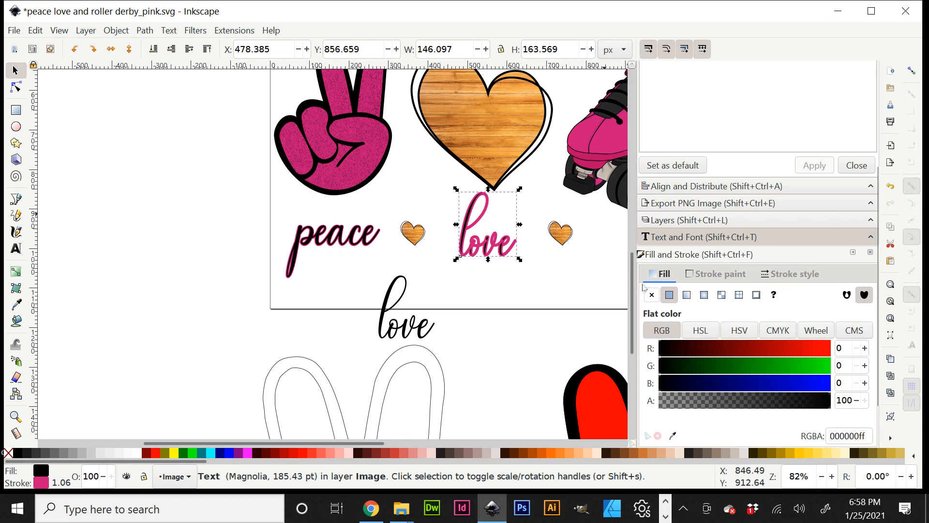
{"action": "left_click", "coordinate": [16, 304]}
{"action": "left_click", "coordinate": [610, 141]}
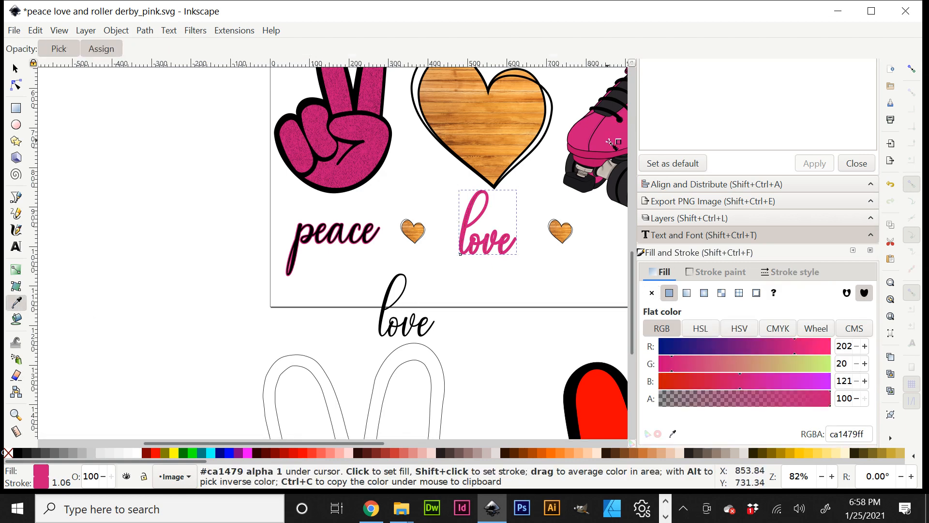
{"action": "left_click", "coordinate": [15, 69]}
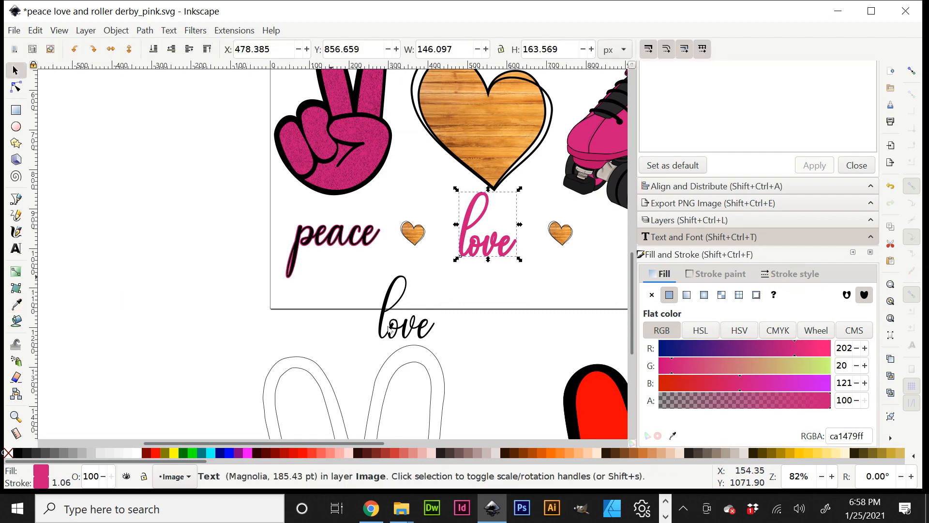
Move the black "love" duplicate directly over the pink "love" text, at about X 480, Y 860 px
{"action": "left_click", "coordinate": [432, 340]}
{"action": "left_click_drag", "start_coordinate": [436, 339], "coordinate": [504, 252]}
{"action": "scroll", "coordinate": [361, 445], "scroll_direction": "right", "scroll_amount": 6}
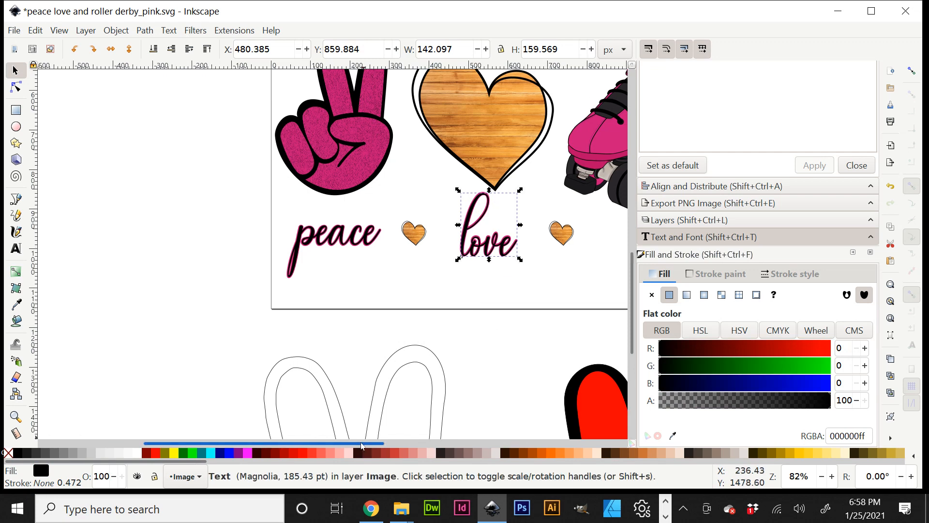
Duplicate the black "love" text and place the copy under the roller skate, at about X 926, Y 888 px
{"action": "left_click_drag", "start_coordinate": [279, 325], "coordinate": [346, 255]}
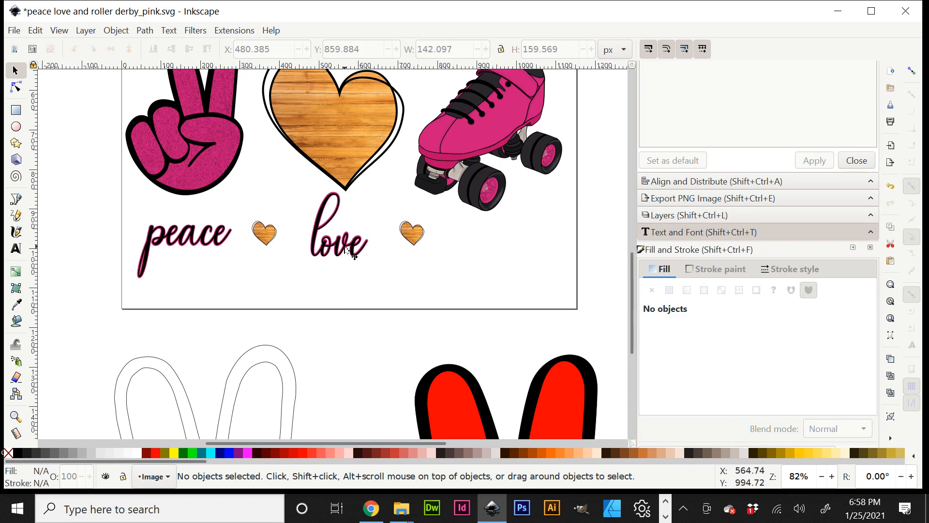
{"action": "left_click", "coordinate": [347, 250]}
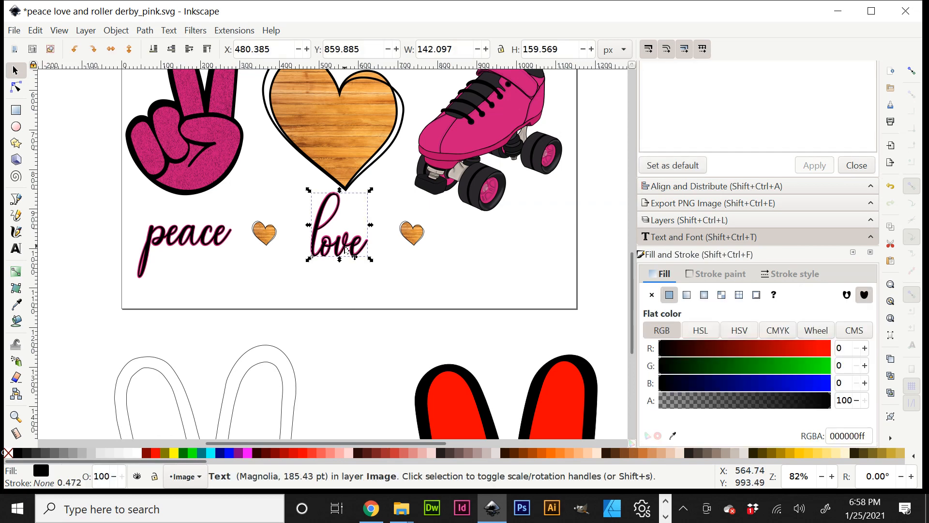
{"action": "left_click_drag", "start_coordinate": [347, 251], "coordinate": [524, 262]}
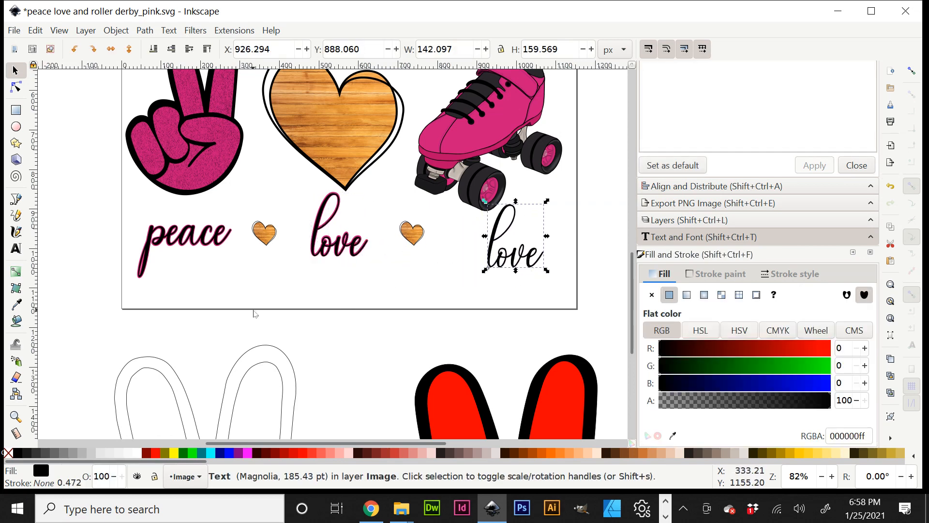
Group the layered "love" texts and the layered "peace" texts separately, and move the "love" group to about X 440, Y 835 px
{"action": "left_click_drag", "start_coordinate": [255, 313], "coordinate": [395, 182]}
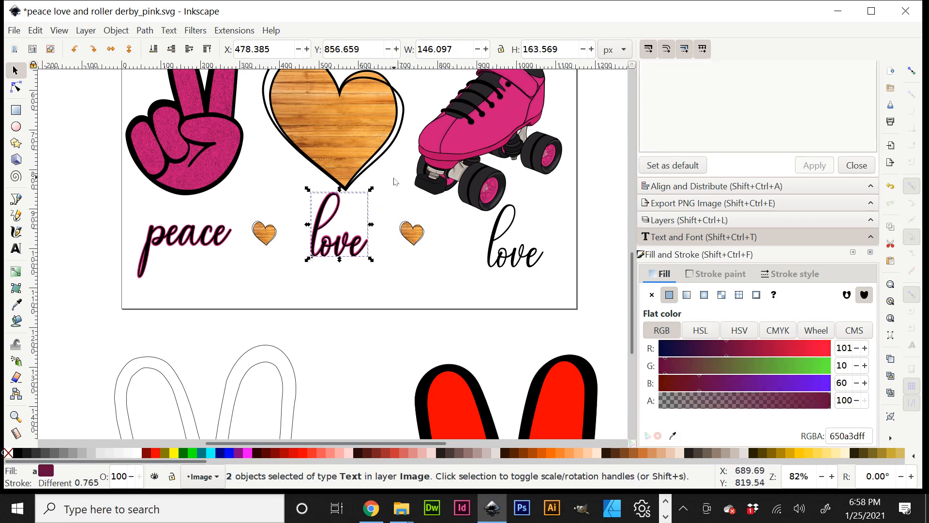
{"action": "key", "text": "ctrl+g"}
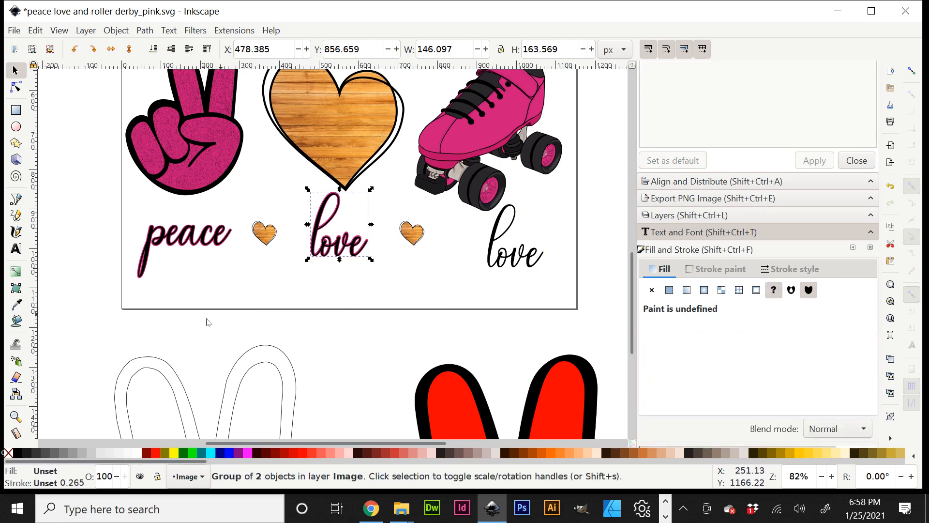
{"action": "left_click_drag", "start_coordinate": [121, 328], "coordinate": [260, 210]}
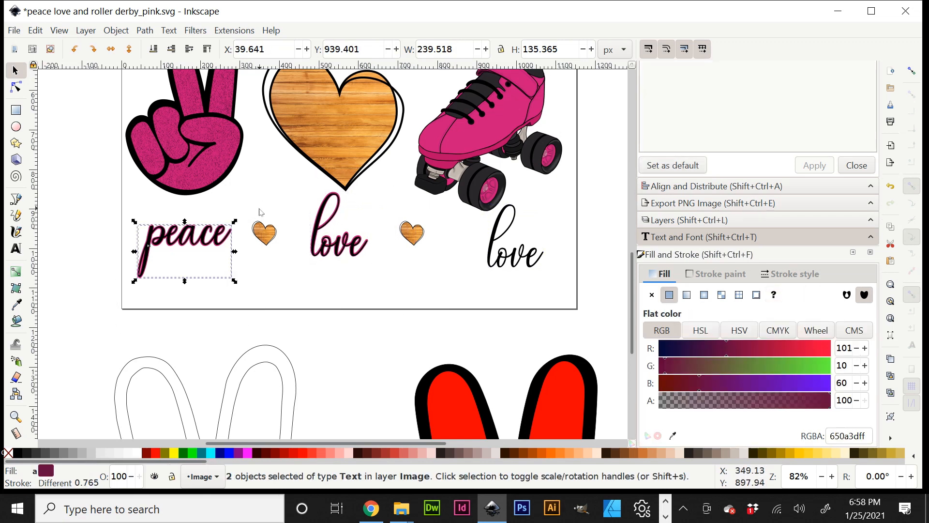
{"action": "key", "text": "ctrl+g"}
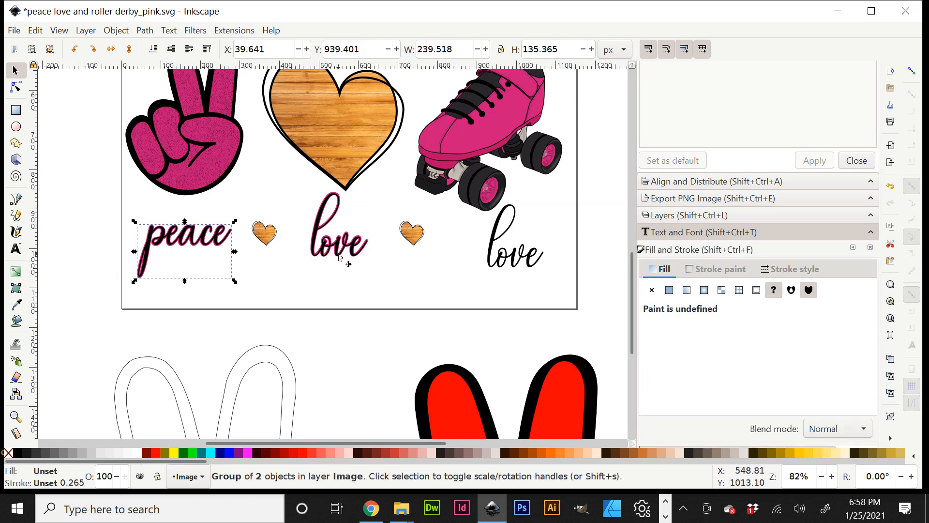
{"action": "mouse_move", "coordinate": [335, 258]}
{"action": "left_mouse_down"}
{"action": "mouse_move", "coordinate": [308, 263]}
{"action": "mouse_move", "coordinate": [317, 349]}
{"action": "mouse_move", "coordinate": [328, 263]}
{"action": "mouse_move", "coordinate": [319, 249]}
{"action": "left_mouse_up"}
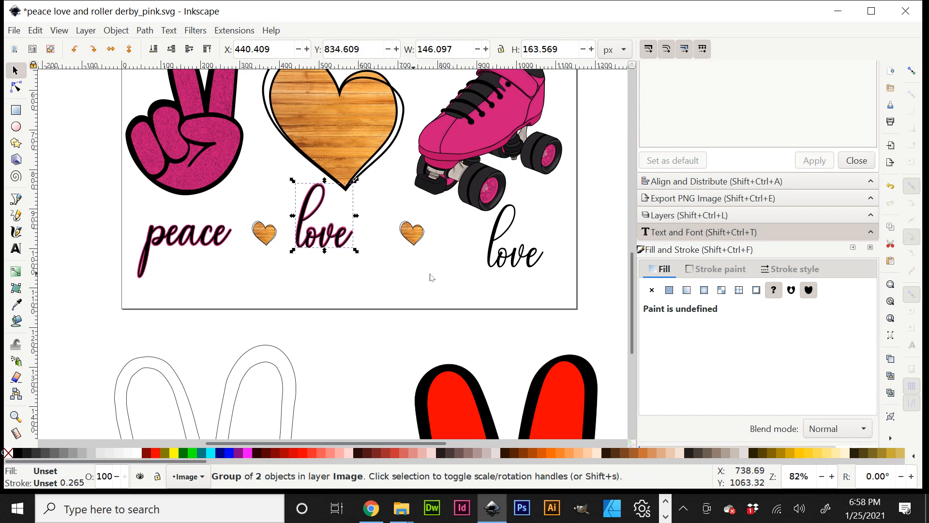
Change the black "love" text under the skate to "derby" and move it beside the second small heart, at about X 813, Y 837 px
{"action": "left_click", "coordinate": [519, 262]}
{"action": "scroll", "coordinate": [759, 137], "scroll_direction": "up", "scroll_amount": 4}
{"action": "left_click_drag", "start_coordinate": [713, 107], "coordinate": [607, 86]}
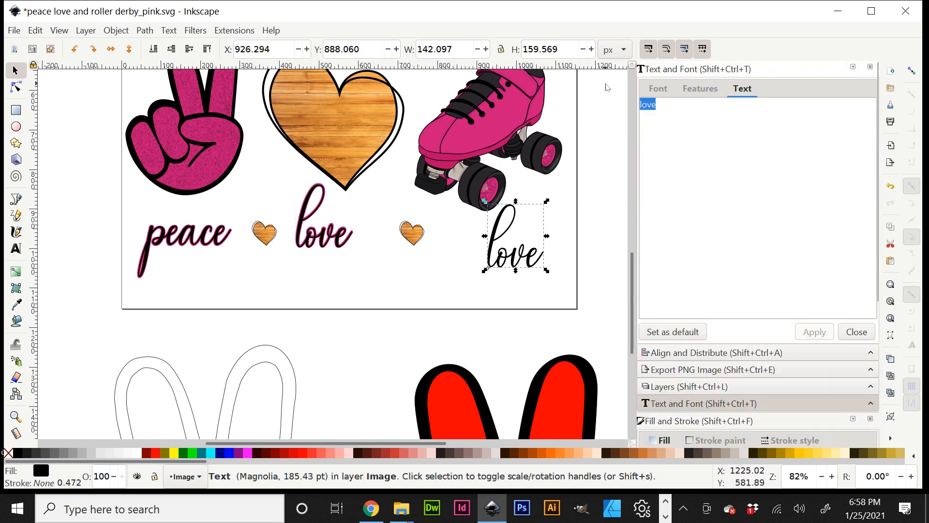
{"action": "type", "text": "derby"}
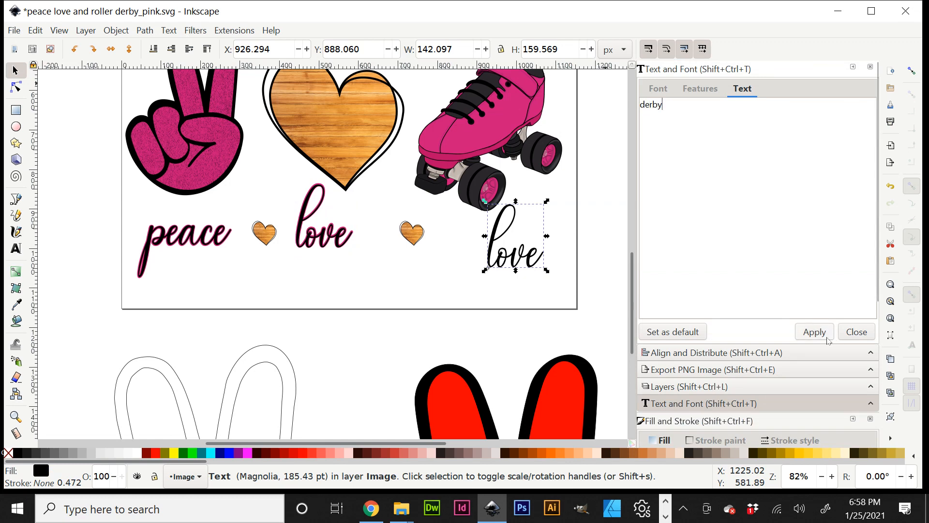
{"action": "left_click", "coordinate": [815, 332]}
{"action": "left_click_drag", "start_coordinate": [569, 269], "coordinate": [527, 256]}
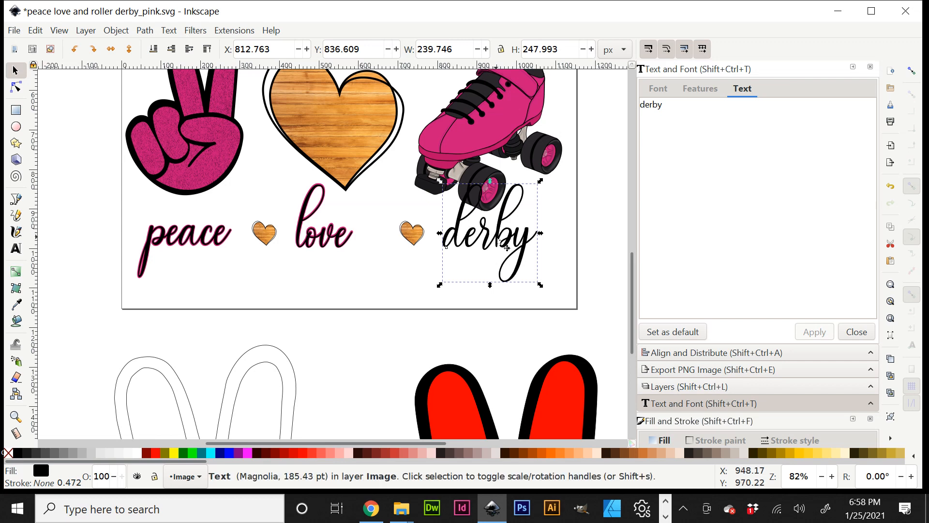
Duplicate the black "derby" text and move the copy below the lettering row, at about X 570, Y 1007 px
{"action": "key", "text": "ctrl+d"}
{"action": "left_click_drag", "start_coordinate": [505, 237], "coordinate": [410, 305]}
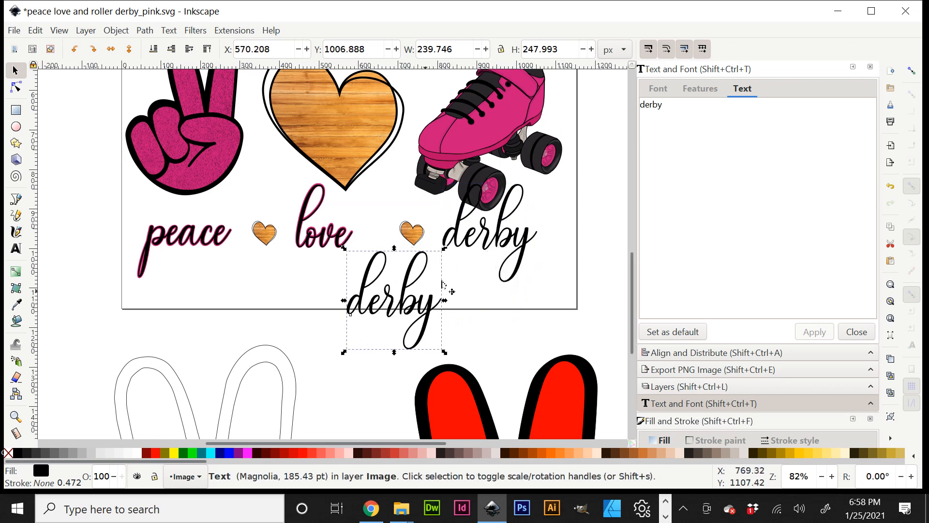
Fill the "derby" text under the roller skate with pink sampled from the skate
{"action": "left_click", "coordinate": [513, 245]}
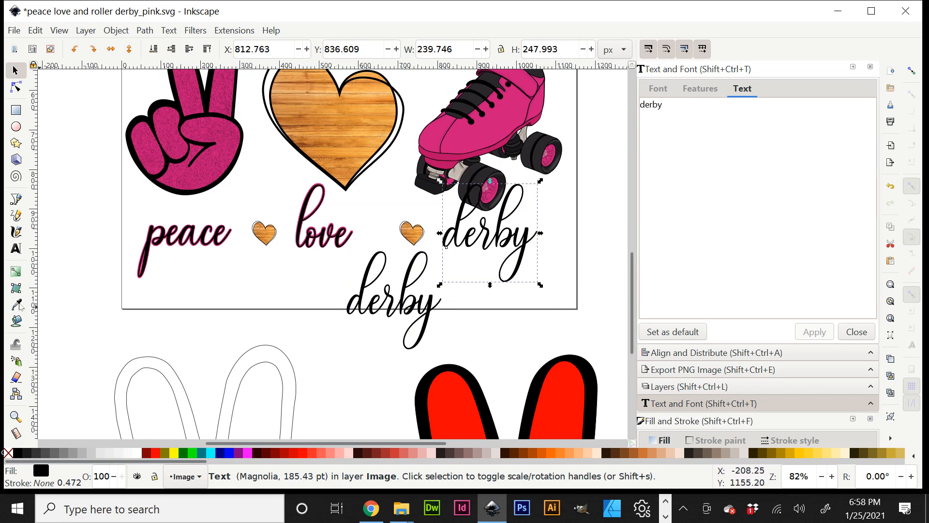
{"action": "left_click", "coordinate": [19, 303]}
{"action": "left_click", "coordinate": [443, 142]}
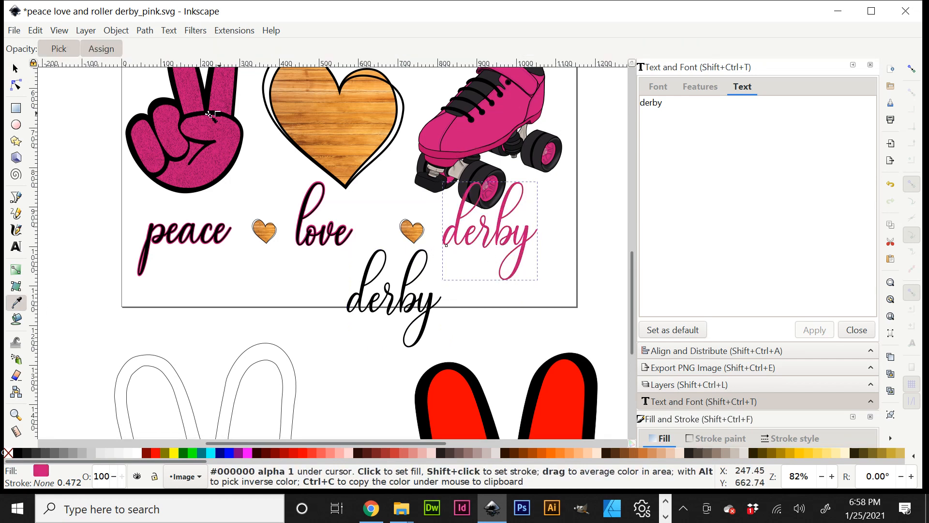
Give the "derby" text under the roller skate a flat stroke in the same pink, 4 px wide
{"action": "left_click", "coordinate": [12, 71]}
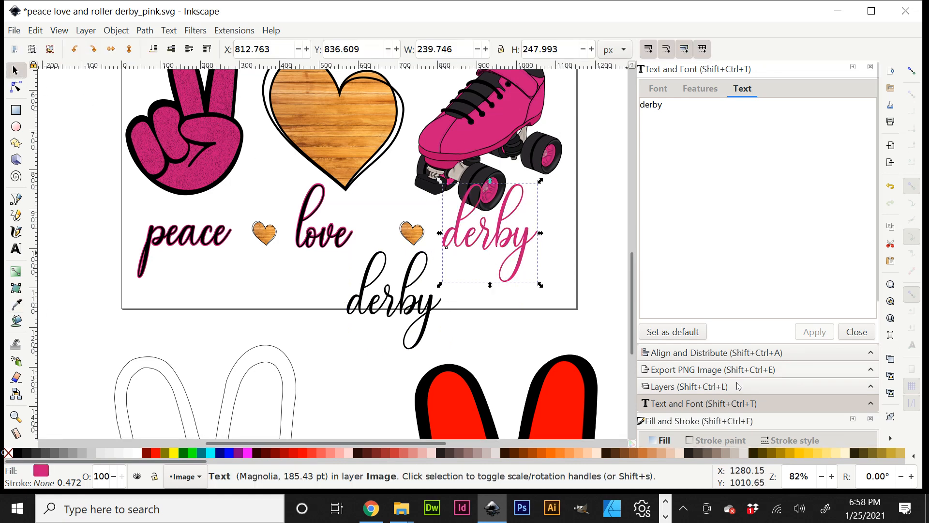
{"action": "left_click", "coordinate": [707, 419]}
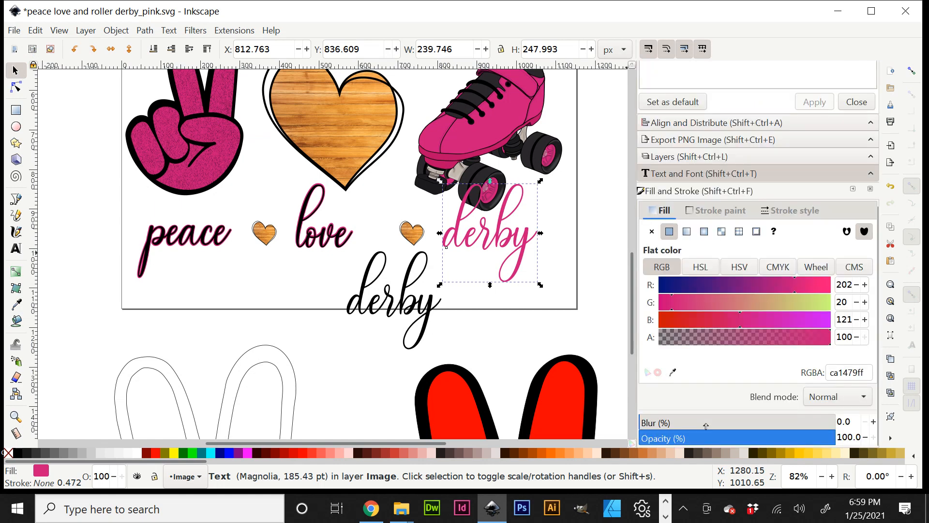
{"action": "left_click", "coordinate": [712, 211]}
{"action": "left_click", "coordinate": [669, 231]}
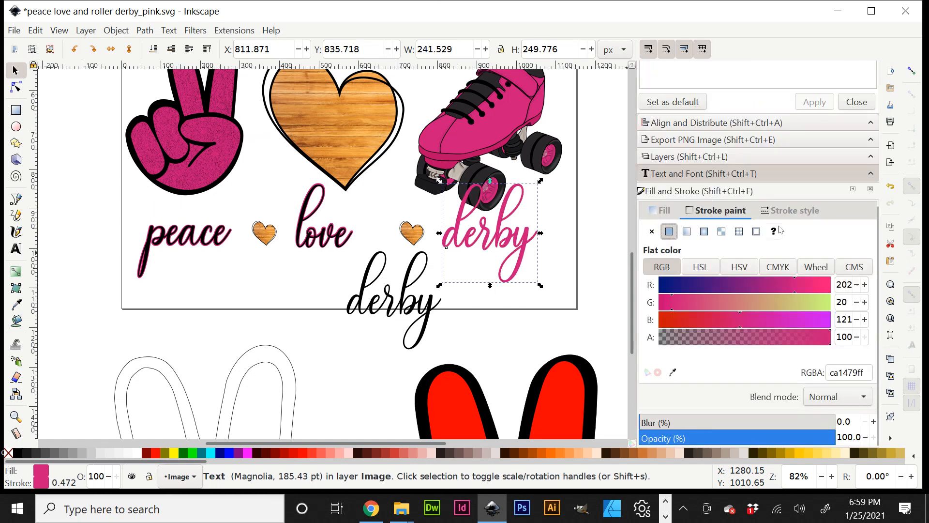
{"action": "left_click", "coordinate": [796, 211]}
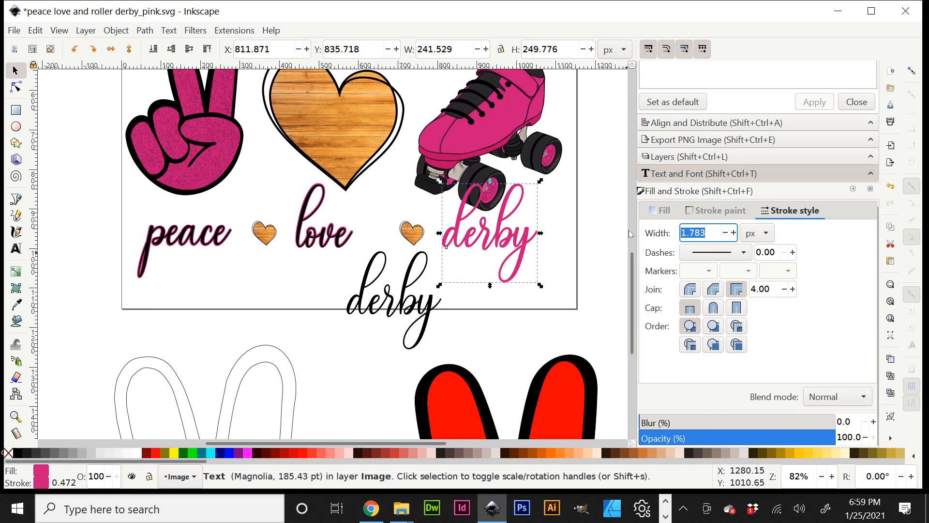
{"action": "type", "text": "4"}
{"action": "key", "text": "Return"}
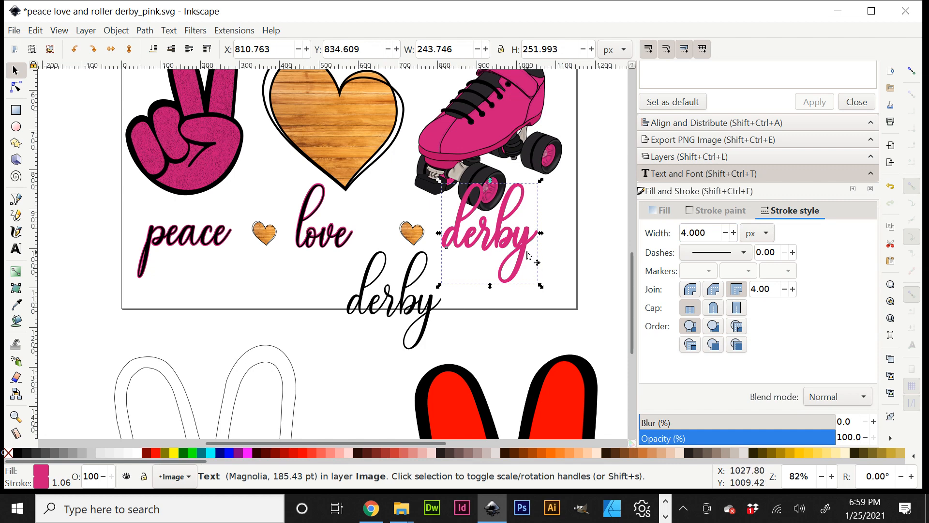
Duplicate the pink "derby" text straight down to about Y 1015 px and make the original's fill and stroke white
{"action": "key", "text": "ctrl+d"}
{"action": "left_click_drag", "start_coordinate": [528, 253], "coordinate": [530, 325]}
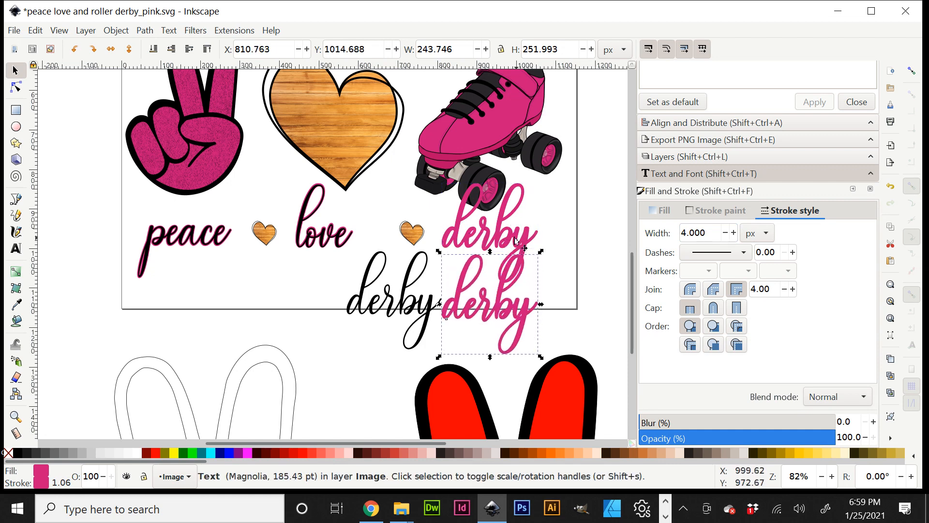
{"action": "left_click", "coordinate": [511, 238]}
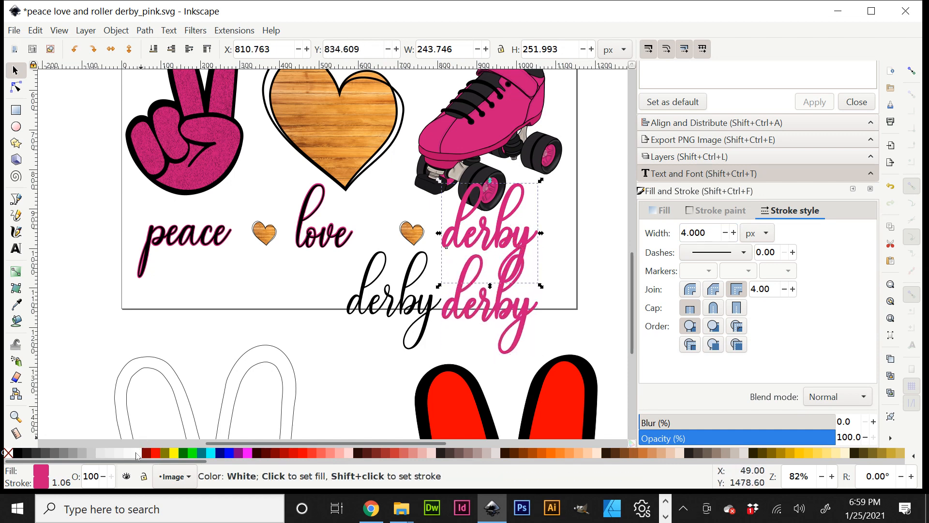
{"action": "left_click", "coordinate": [137, 454]}
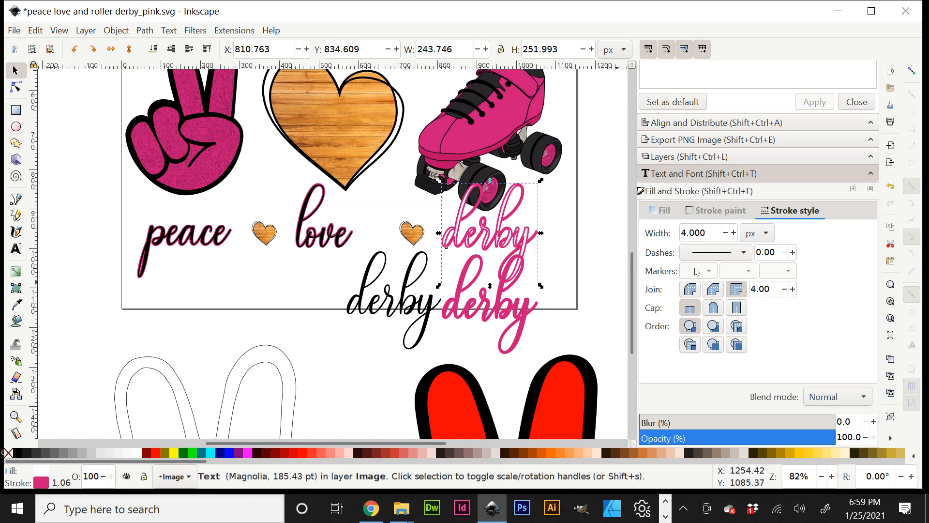
{"action": "left_click", "coordinate": [715, 210]}
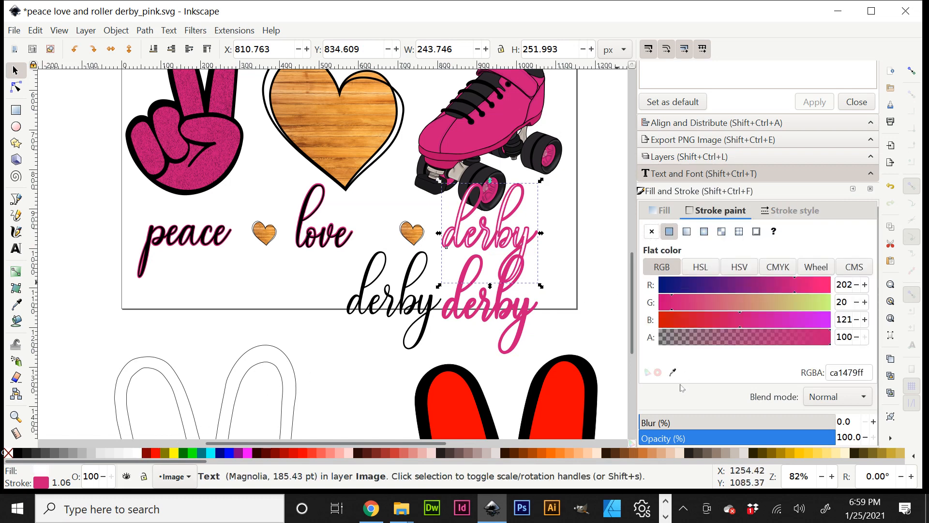
{"action": "key", "text": "d"}
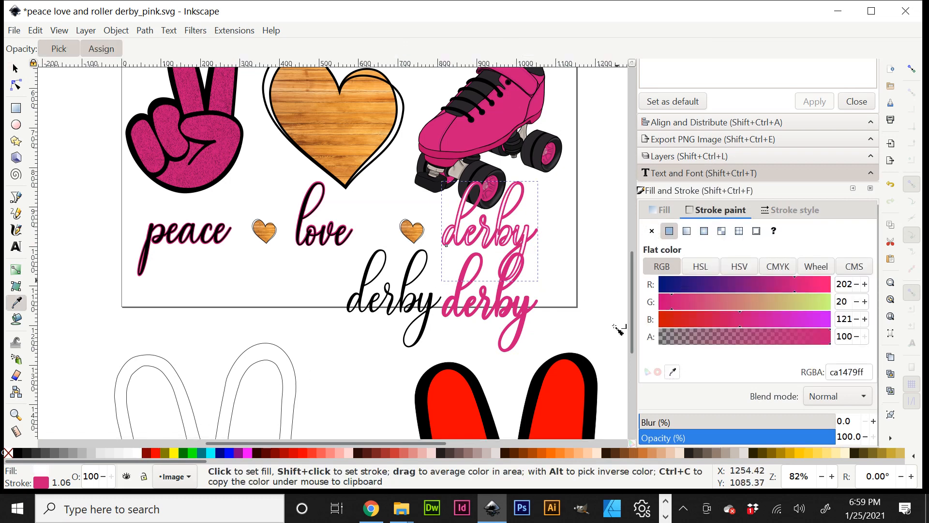
{"action": "left_click", "coordinate": [461, 217], "text": "shift"}
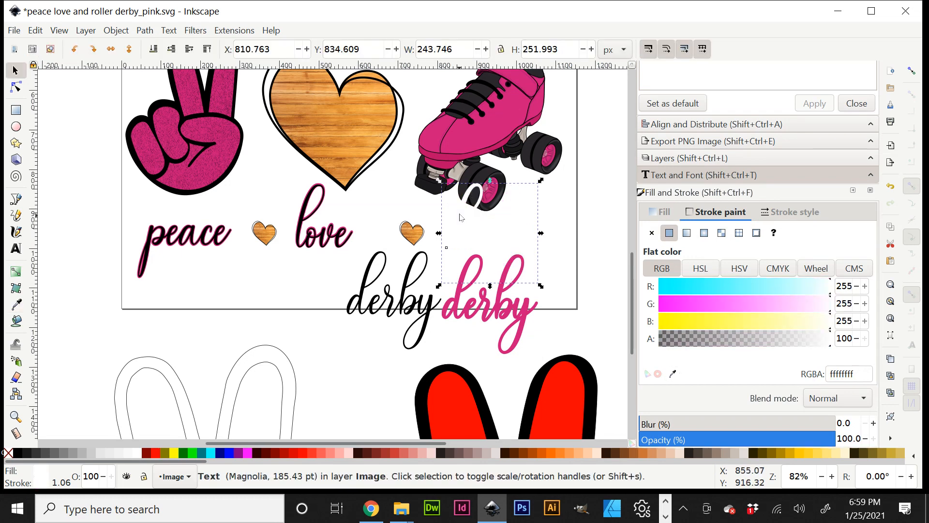
Set the white "derby" text's stroke width to 6 px
{"action": "left_click", "coordinate": [797, 213]}
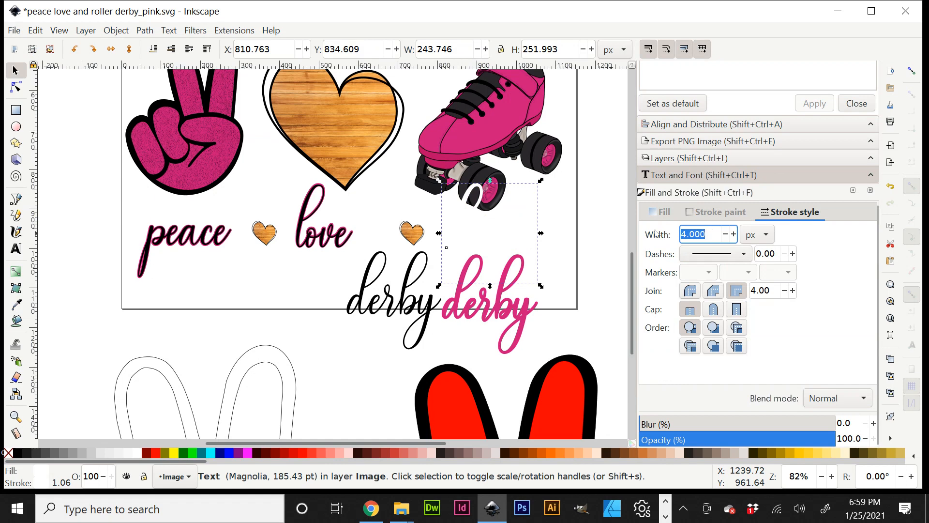
{"action": "type", "text": "6"}
{"action": "key", "text": "Tab"}
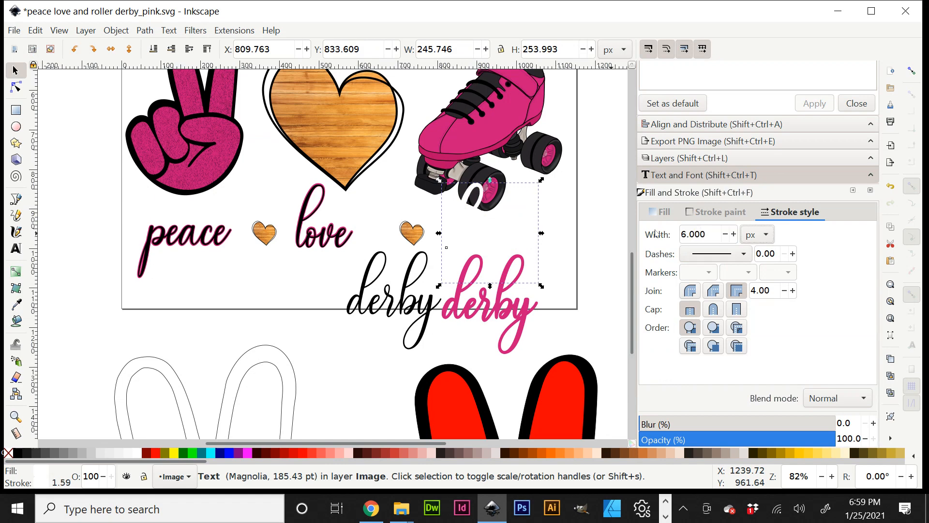
{"action": "key", "text": "Tab"}
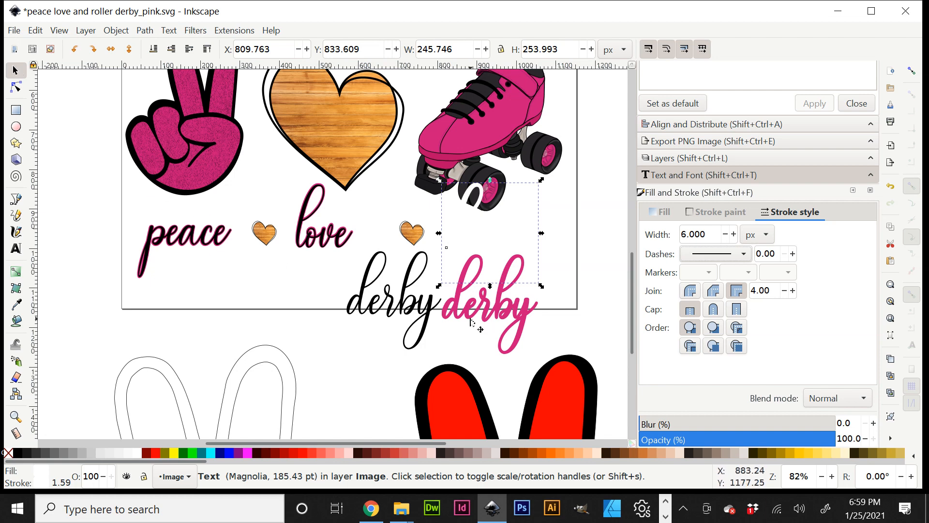
Shift the lower pink "derby" copy slightly and widen the white "derby" text's stroke to 10 px
{"action": "mouse_move", "coordinate": [473, 317]}
{"action": "left_mouse_down"}
{"action": "mouse_move", "coordinate": [487, 248]}
{"action": "mouse_move", "coordinate": [471, 248]}
{"action": "mouse_move", "coordinate": [472, 323]}
{"action": "left_mouse_up"}
{"action": "left_click", "coordinate": [466, 202]}
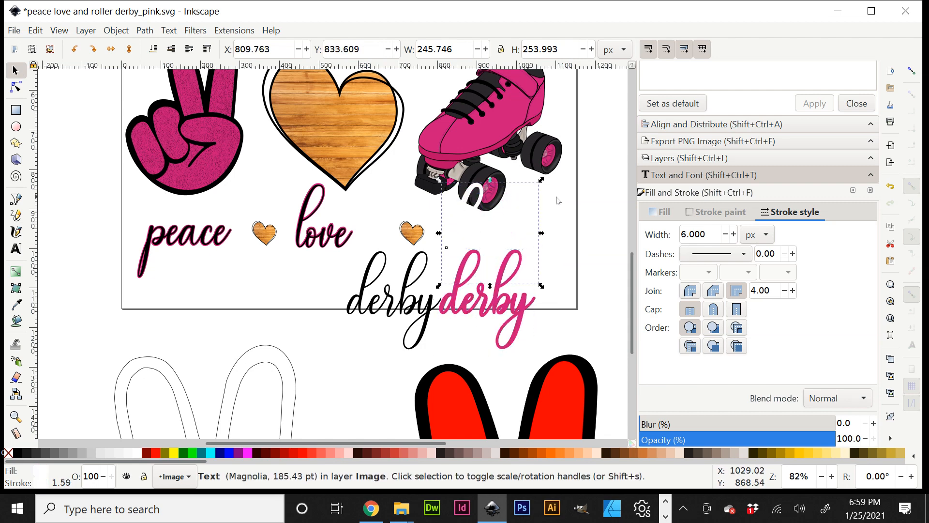
{"action": "double_click", "coordinate": [704, 233]}
{"action": "type", "text": "10"}
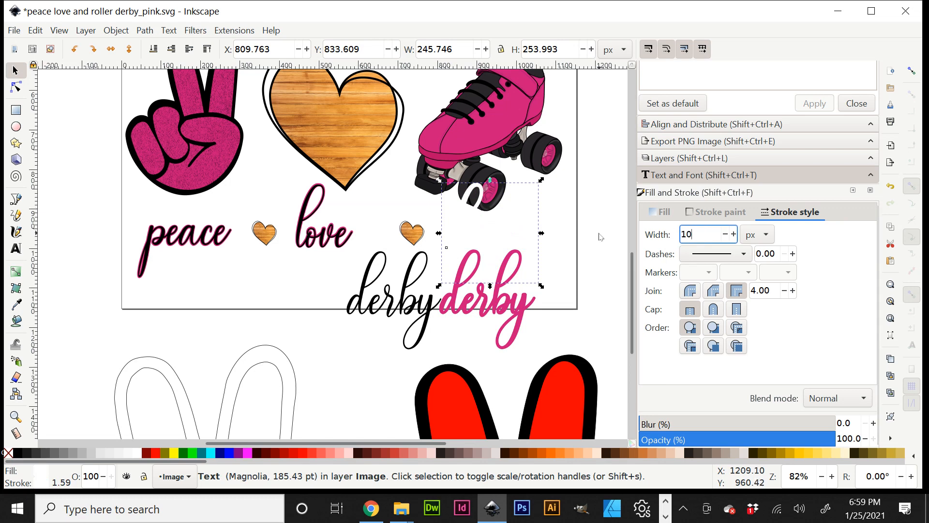
{"action": "key", "text": "Tab"}
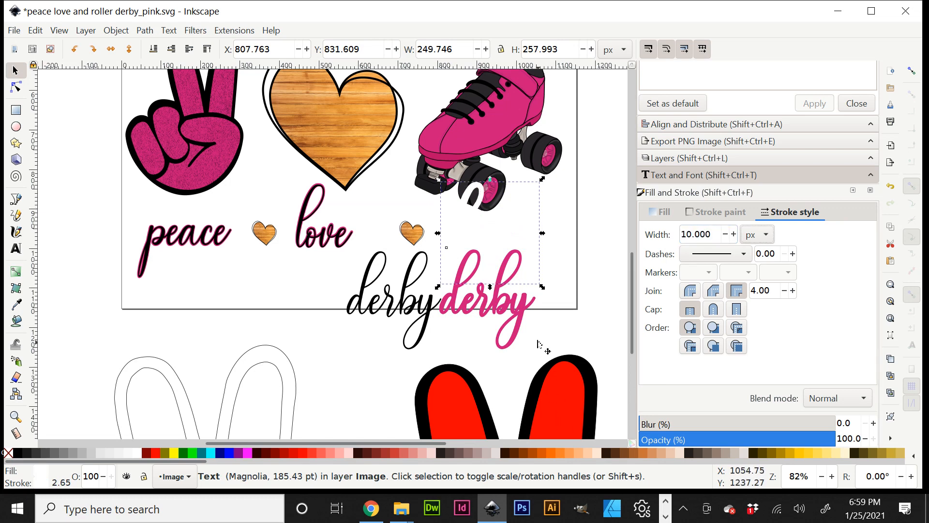
Place the pink "derby" over the white one at about X 811, Y 837 px, and stack the black "derby" on top
{"action": "left_click_drag", "start_coordinate": [517, 330], "coordinate": [518, 267]}
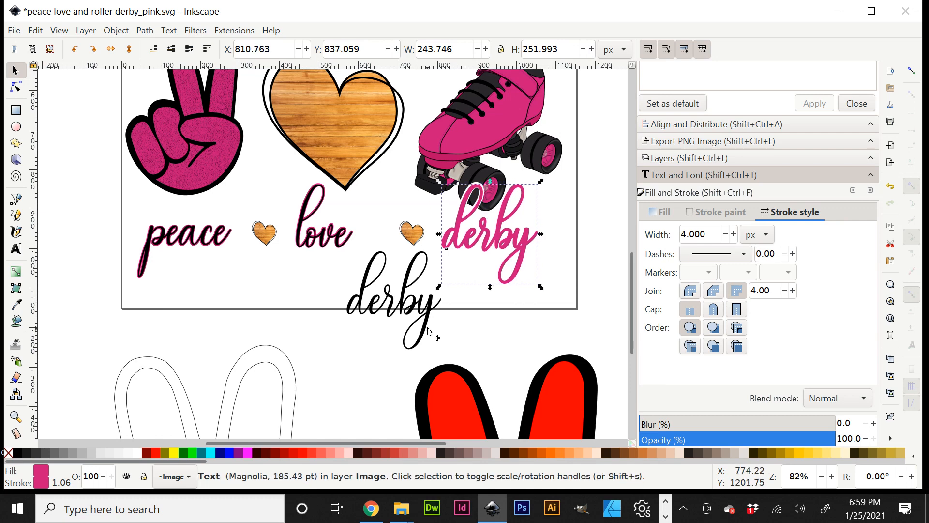
{"action": "left_click", "coordinate": [428, 331]}
{"action": "mouse_move", "coordinate": [430, 329]}
{"action": "left_mouse_down"}
{"action": "mouse_move", "coordinate": [482, 300]}
{"action": "mouse_move", "coordinate": [552, 233]}
{"action": "mouse_move", "coordinate": [530, 258]}
{"action": "left_mouse_up"}
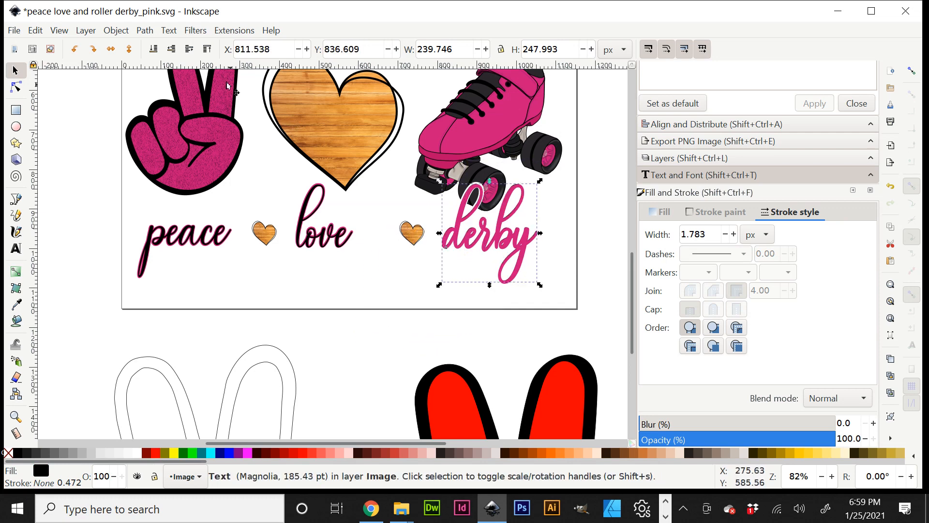
{"action": "left_click", "coordinate": [208, 50]}
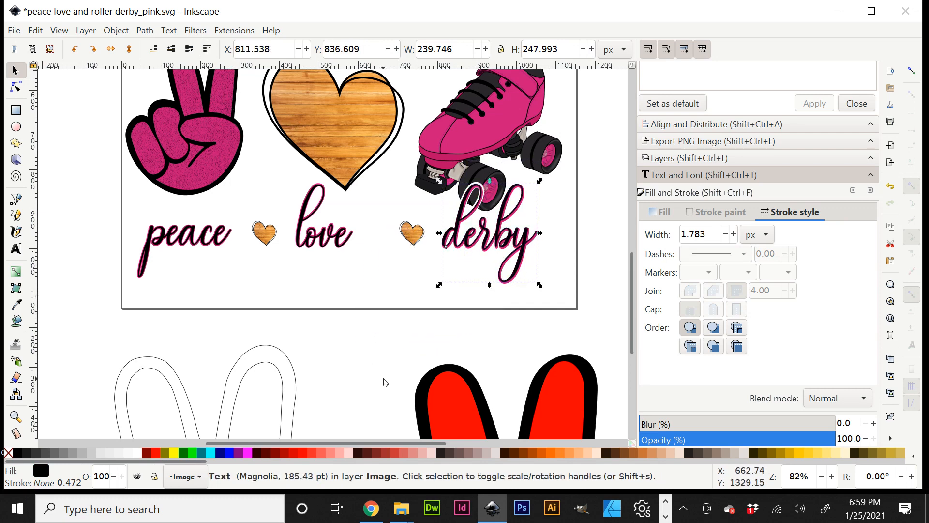
Align the black "derby" text within its pink outline, at about X 813, Y 840 px
{"action": "key", "text": "plus"}
{"action": "key", "text": "plus"}
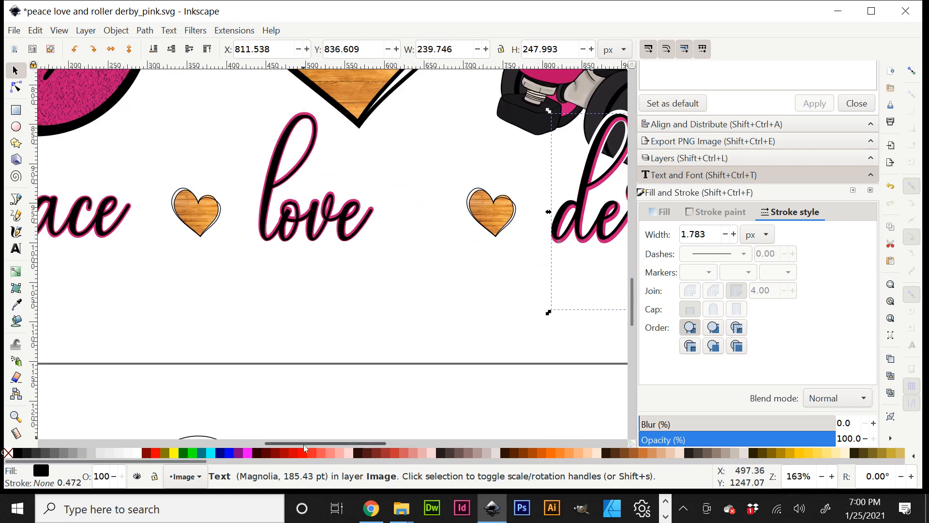
{"action": "left_click_drag", "start_coordinate": [309, 444], "coordinate": [350, 445]}
{"action": "key", "text": "plus"}
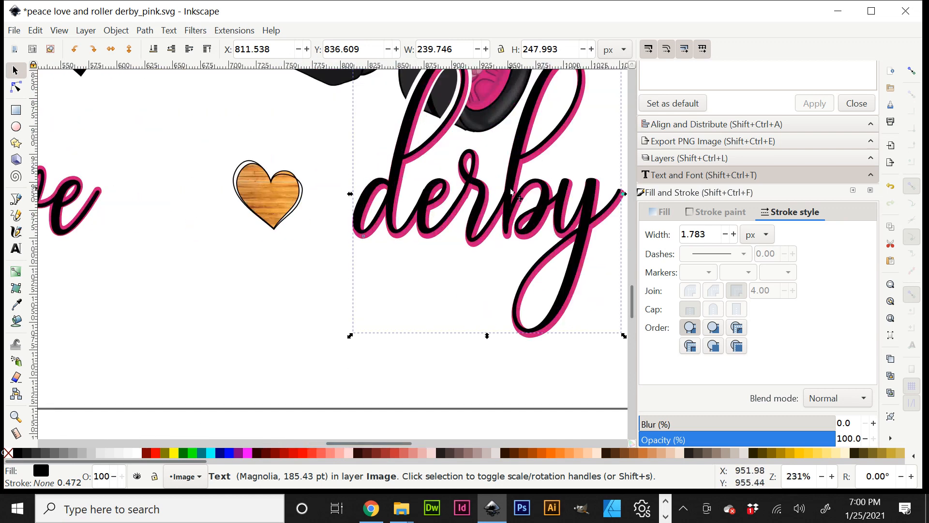
{"action": "left_click_drag", "start_coordinate": [511, 193], "coordinate": [512, 197]}
Select the white "derby" text beneath the other two and nudge it down to about Y 834 px
{"action": "scroll", "coordinate": [455, 146], "scroll_direction": "up", "scroll_amount": 5}
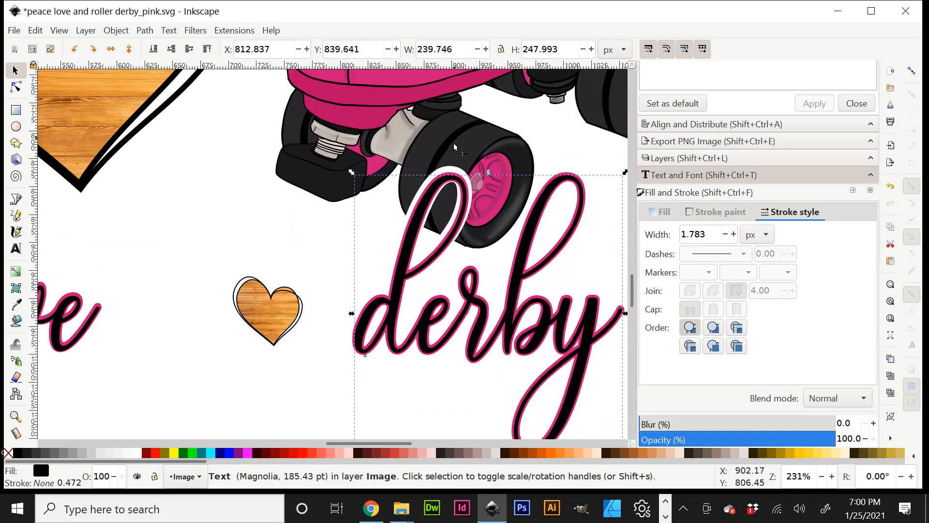
{"action": "left_click", "coordinate": [455, 167]}
{"action": "left_click", "coordinate": [454, 168]}
{"action": "left_click", "coordinate": [454, 164], "text": "alt"}
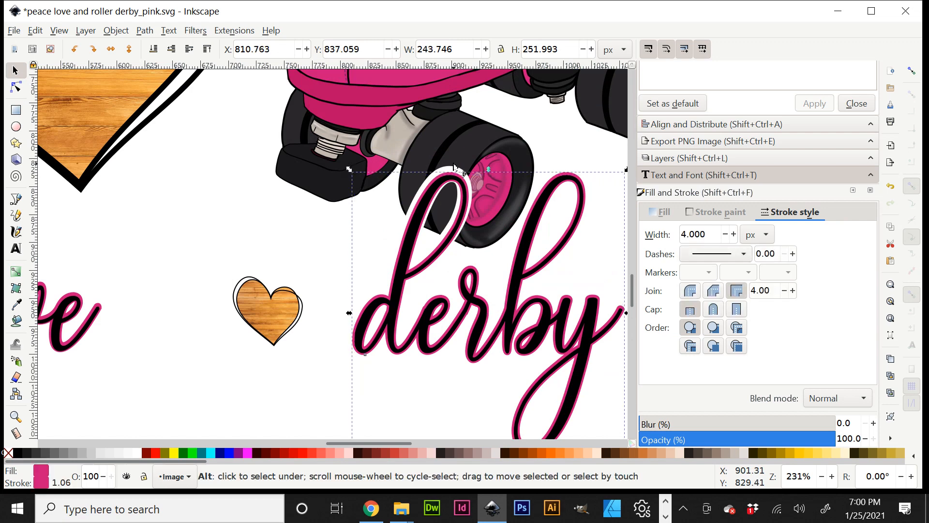
{"action": "left_click", "coordinate": [454, 167], "text": "alt"}
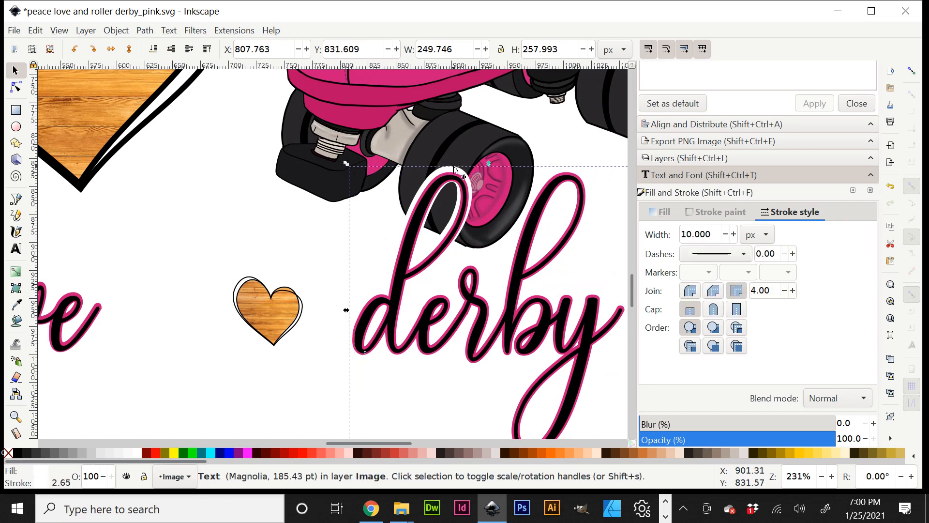
{"action": "left_click_drag", "start_coordinate": [454, 166], "coordinate": [452, 170]}
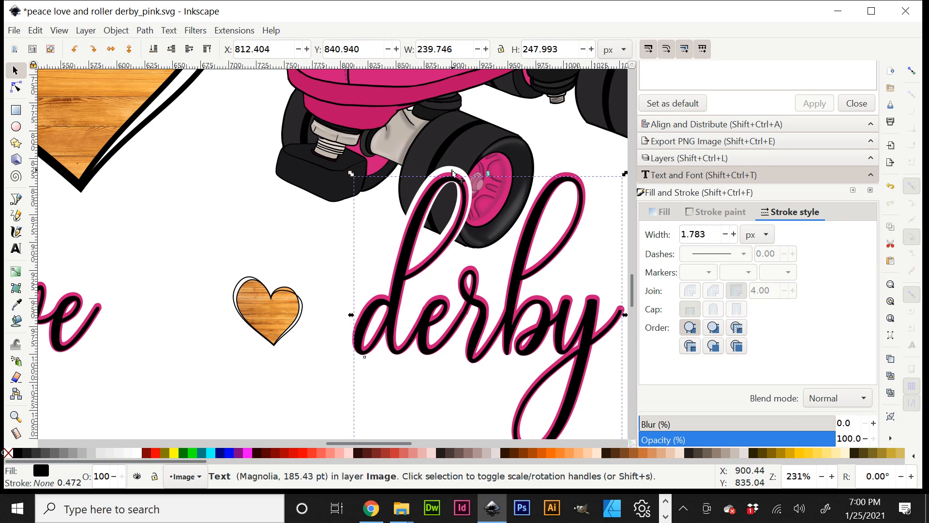
{"action": "left_click", "coordinate": [452, 169], "text": "alt"}
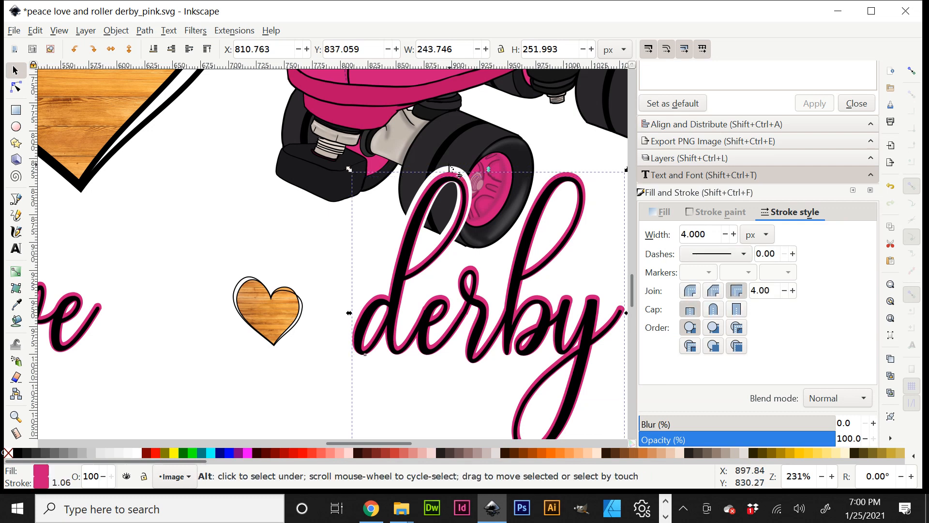
{"action": "left_click", "coordinate": [451, 170], "text": "alt"}
{"action": "key", "text": "Down"}
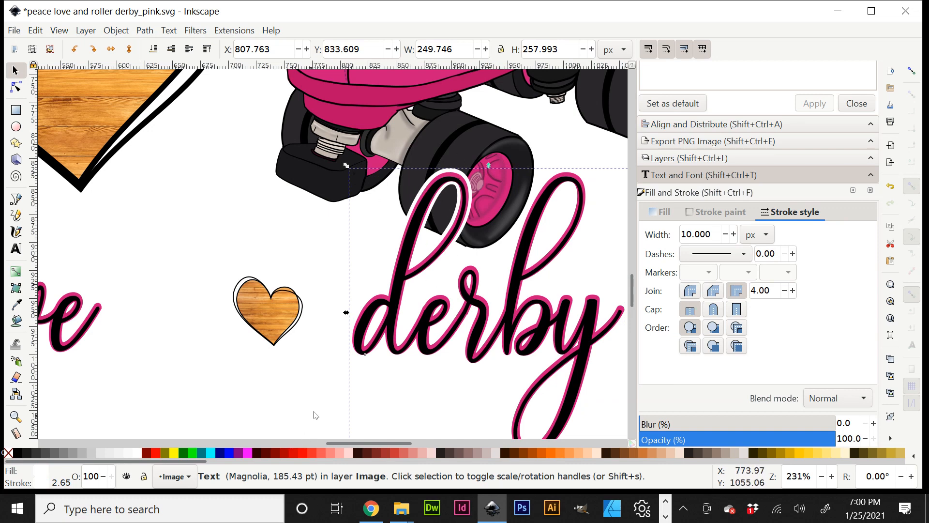
Readjust the black "derby" text over the pink one, to about X 812, Y 840 px
{"action": "scroll", "coordinate": [332, 393], "scroll_direction": "down", "scroll_amount": 4}
{"action": "scroll", "coordinate": [338, 382], "scroll_direction": "down", "scroll_amount": 1}
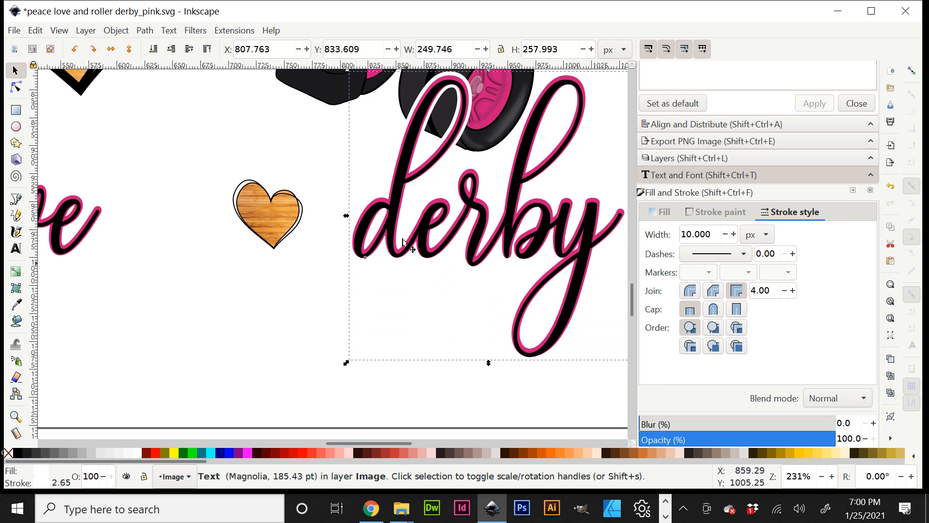
{"action": "left_click", "coordinate": [397, 198]}
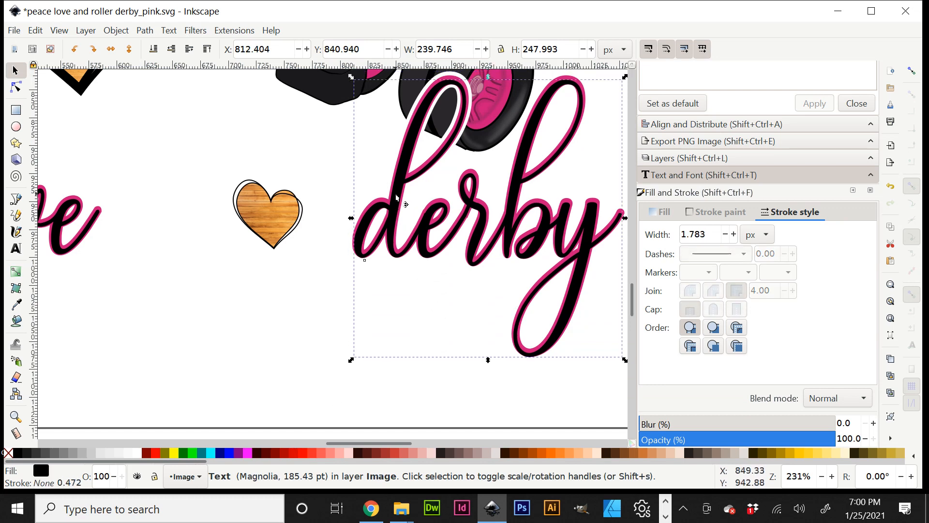
{"action": "left_click_drag", "start_coordinate": [396, 197], "coordinate": [396, 195]}
Group the three layered "derby" texts and move the group up to about X 808, Y 824 px
{"action": "key", "text": "minus"}
{"action": "key", "text": "minus"}
{"action": "key", "text": "minus"}
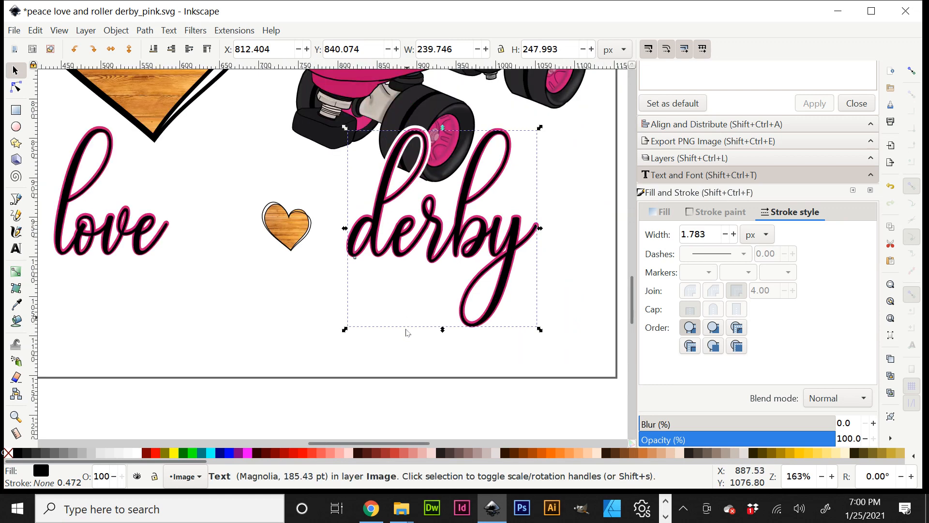
{"action": "left_click_drag", "start_coordinate": [317, 359], "coordinate": [474, 172]}
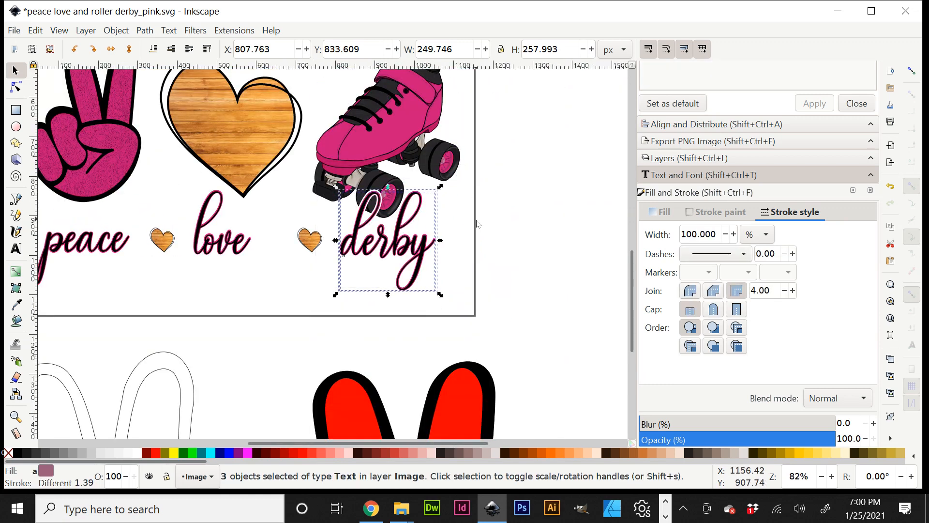
{"action": "key", "text": "ctrl+g"}
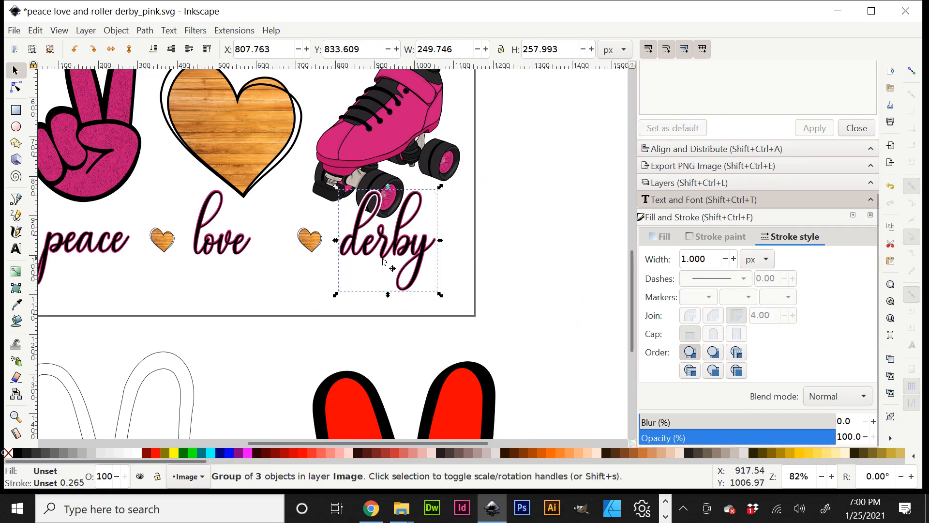
{"action": "mouse_move", "coordinate": [394, 250]}
{"action": "left_mouse_down"}
{"action": "mouse_move", "coordinate": [377, 249]}
{"action": "mouse_move", "coordinate": [394, 247]}
{"action": "left_mouse_up"}
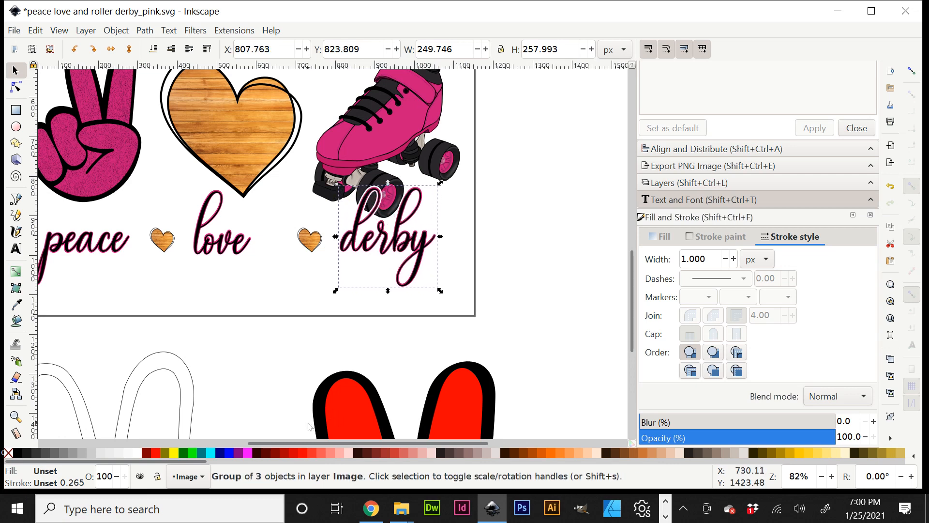
{"action": "left_click_drag", "start_coordinate": [307, 440], "coordinate": [260, 444]}
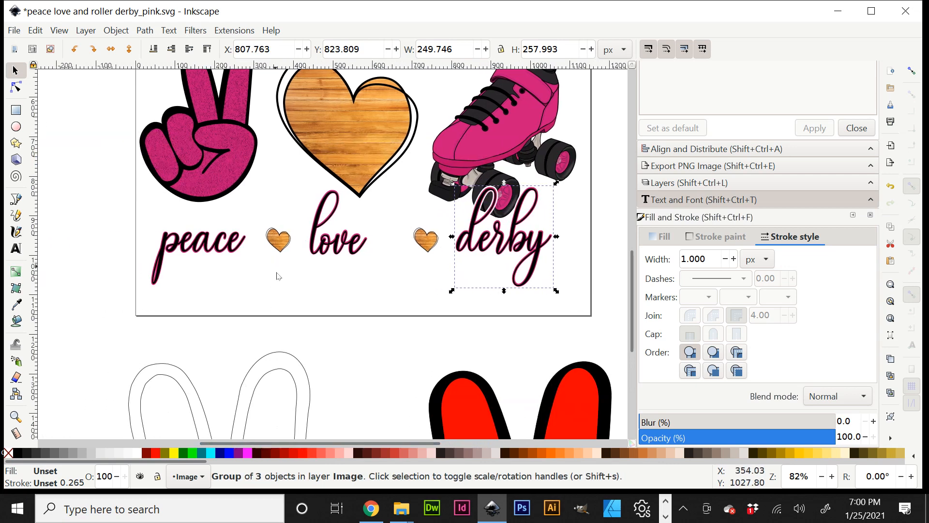
Center the "love" group between the small hearts at about X 478, Y 840 px, and stretch "peace", "love" and "derby" wider
{"action": "left_click_drag", "start_coordinate": [339, 247], "coordinate": [353, 250]}
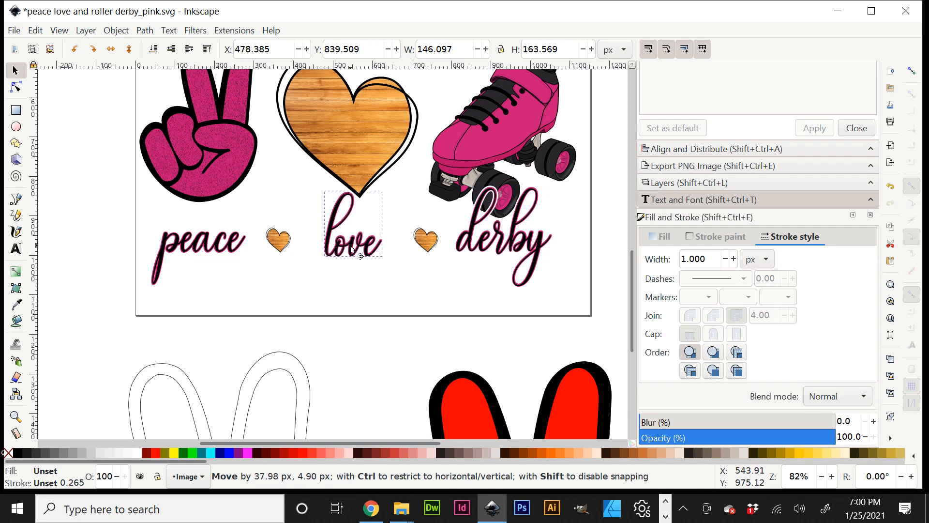
{"action": "left_click_drag", "start_coordinate": [352, 248], "coordinate": [353, 248]}
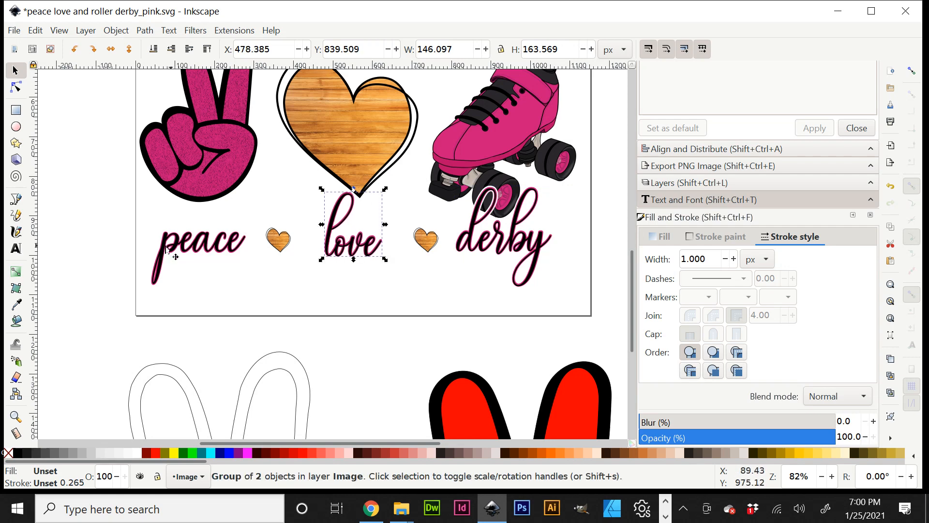
{"action": "left_click", "coordinate": [196, 252]}
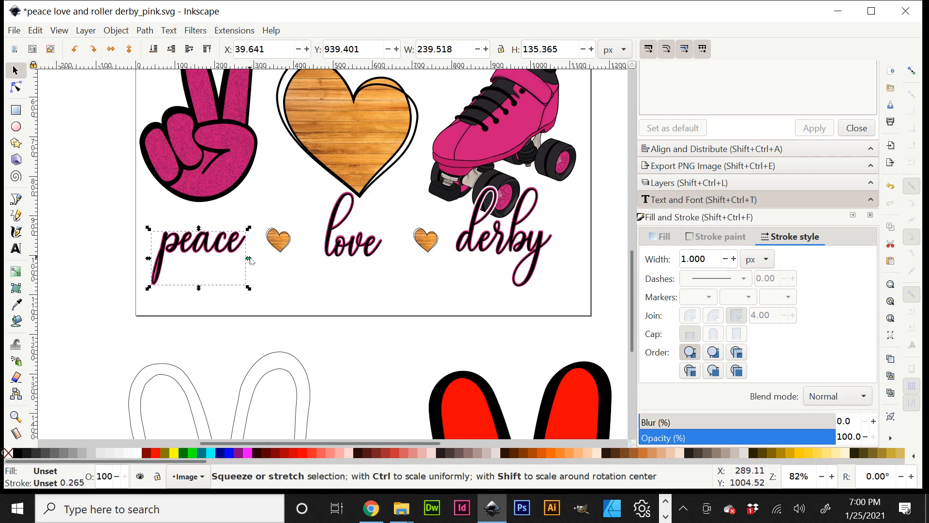
{"action": "left_click_drag", "start_coordinate": [248, 259], "coordinate": [266, 260]}
{"action": "left_click", "coordinate": [352, 259]}
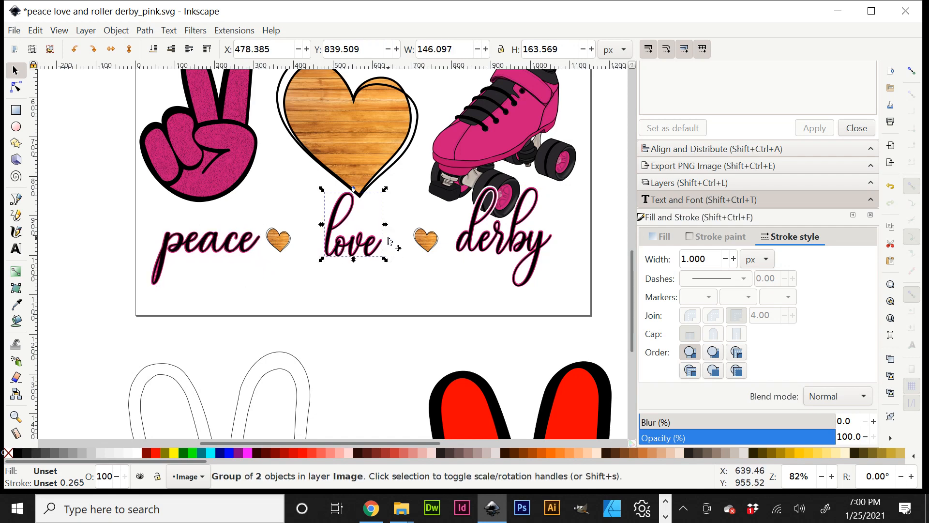
{"action": "left_click_drag", "start_coordinate": [386, 224], "coordinate": [405, 233]}
{"action": "left_click", "coordinate": [489, 238]}
{"action": "mouse_move", "coordinate": [556, 237]}
{"action": "left_mouse_down"}
{"action": "mouse_move", "coordinate": [576, 238]}
{"action": "mouse_move", "coordinate": [553, 252]}
{"action": "left_mouse_up"}
Shift both small wooden hearts slightly right between the widened words, placing the first at about X 346, Y 930 px
{"action": "left_click", "coordinate": [425, 245]}
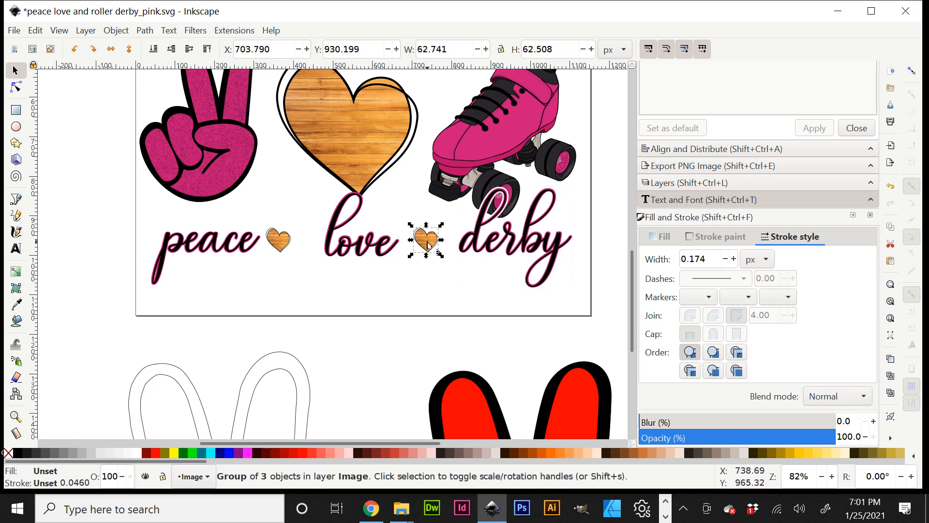
{"action": "left_click_drag", "start_coordinate": [425, 245], "coordinate": [428, 245]}
{"action": "left_click", "coordinate": [276, 246]}
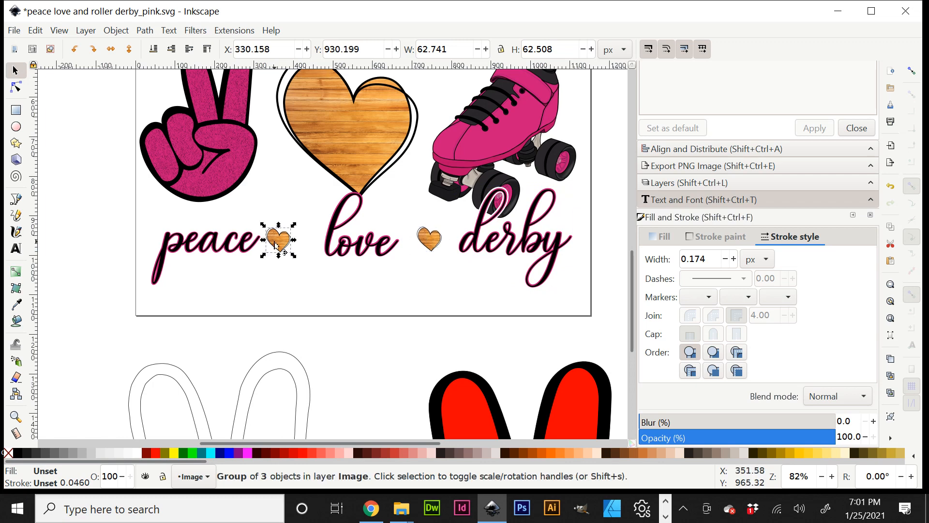
{"action": "left_click_drag", "start_coordinate": [280, 247], "coordinate": [285, 246]}
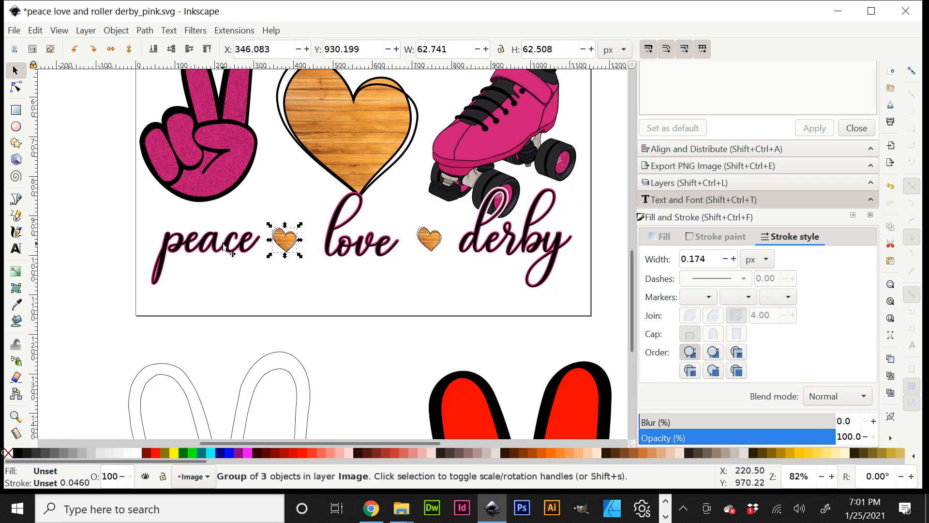
Select the three word groups and both small hearts, and move them together to about X 29, Y 841 px
{"action": "left_click_drag", "start_coordinate": [581, 238], "coordinate": [634, 172]}
{"action": "left_click_drag", "start_coordinate": [501, 244], "coordinate": [498, 250]}
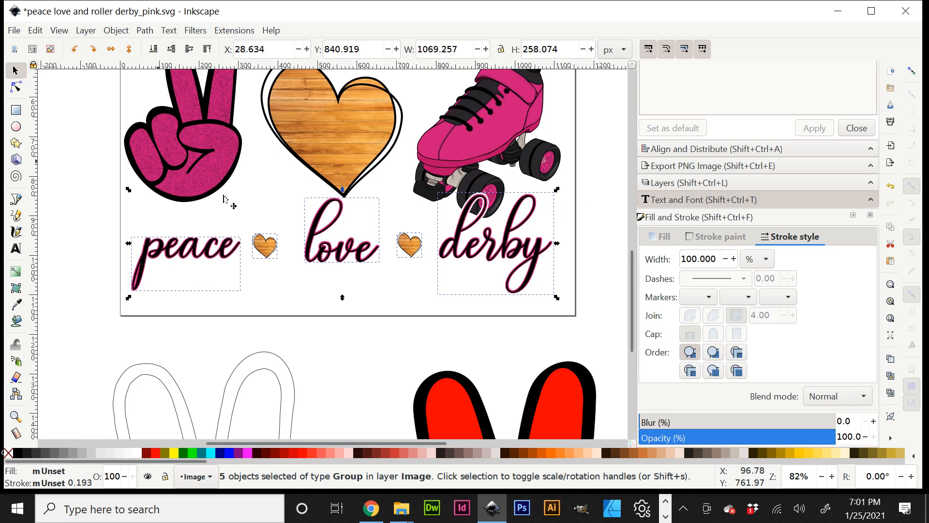
{"action": "left_click", "coordinate": [363, 324]}
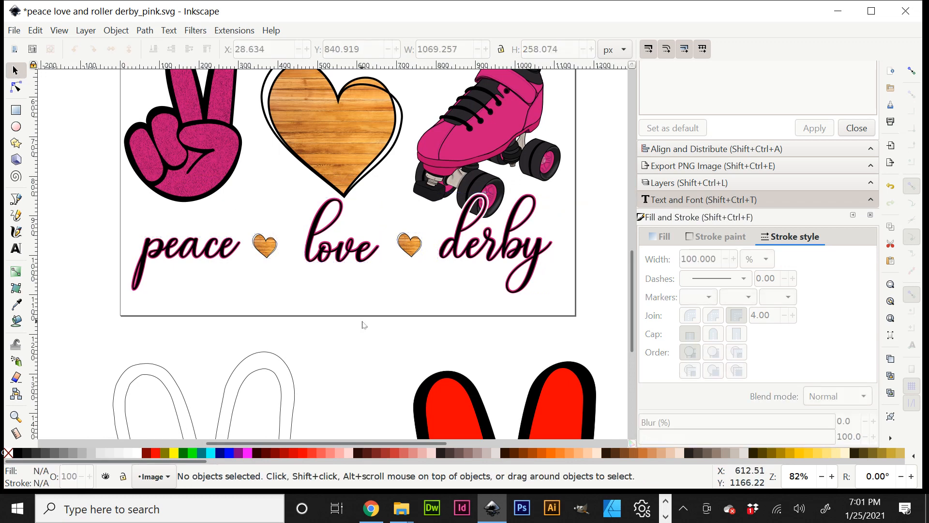
Group all nine objects of the pink design and move the group off the page to about X -1210, Y 509 px
{"action": "key", "text": "minus"}
{"action": "left_click_drag", "start_coordinate": [132, 318], "coordinate": [537, 87]}
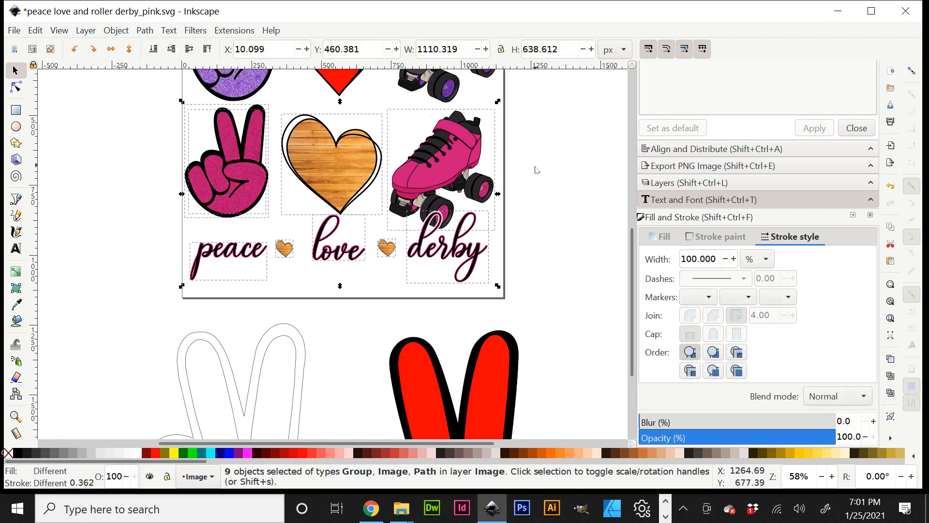
{"action": "key", "text": "ctrl"}
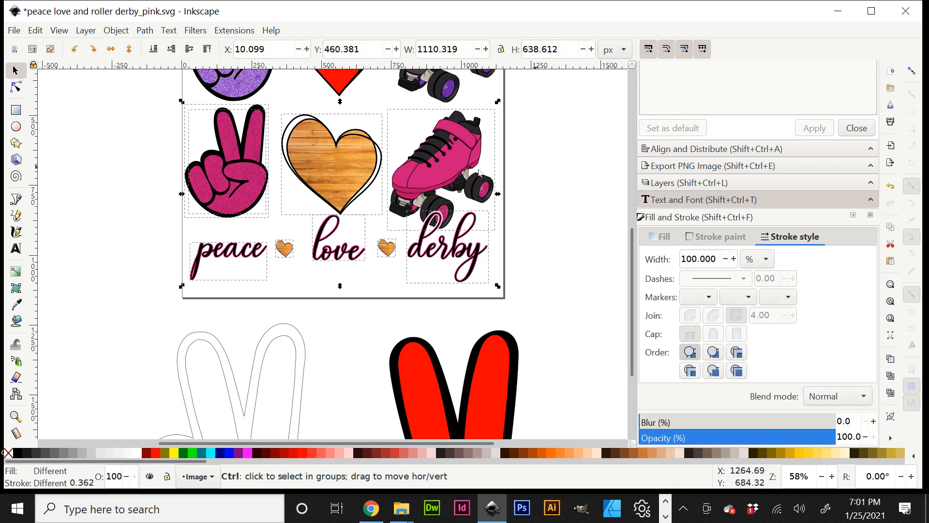
{"action": "key", "text": "ctrl+g"}
{"action": "key", "text": "minus"}
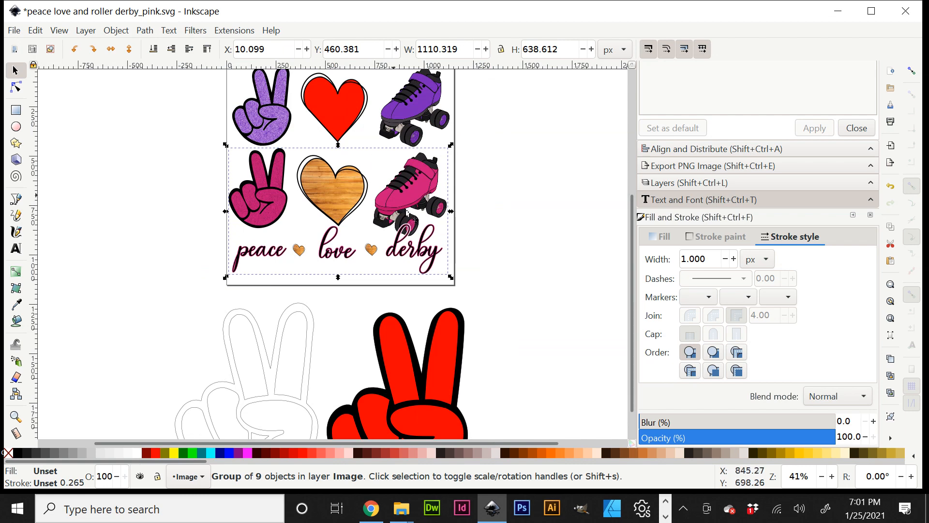
{"action": "left_click_drag", "start_coordinate": [398, 206], "coordinate": [148, 208]}
Scale the grouped design to 9 in wide with proportions locked, and move it to about X -11.3, Y 5.1 in
{"action": "key", "text": "plus"}
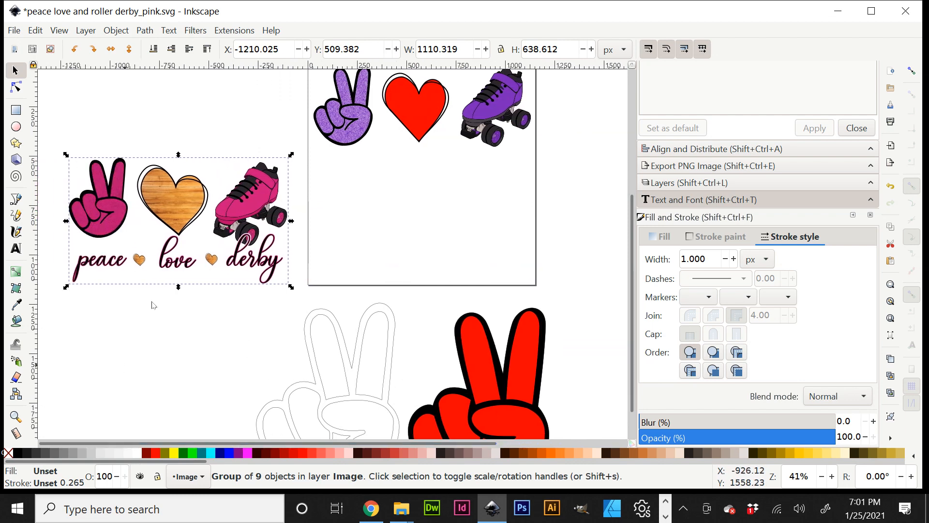
{"action": "key", "text": "plus"}
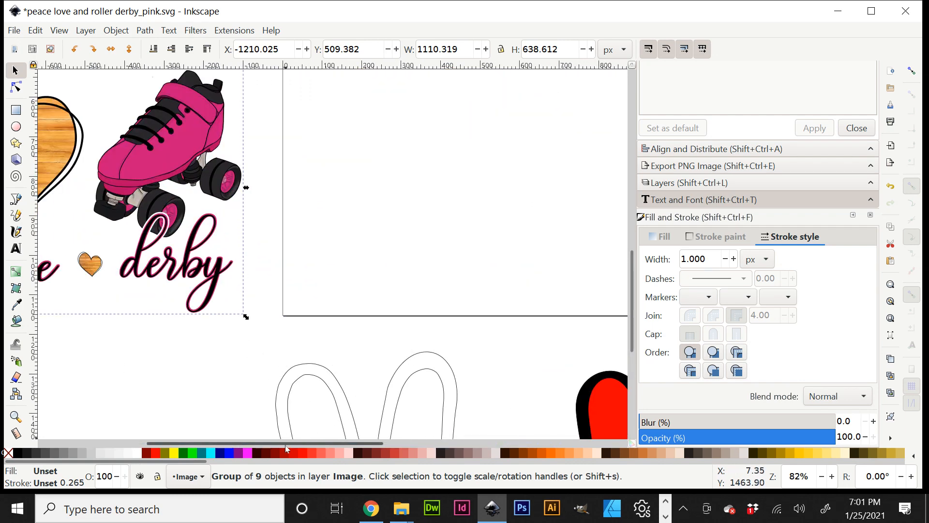
{"action": "left_click_drag", "start_coordinate": [291, 443], "coordinate": [163, 440]}
{"action": "scroll", "coordinate": [201, 376], "scroll_direction": "up", "scroll_amount": 3}
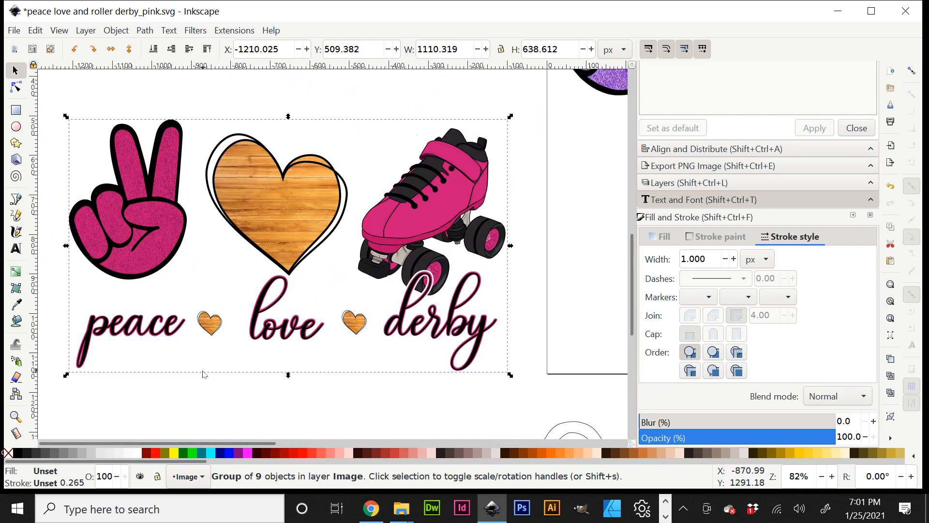
{"action": "left_click", "coordinate": [611, 47]}
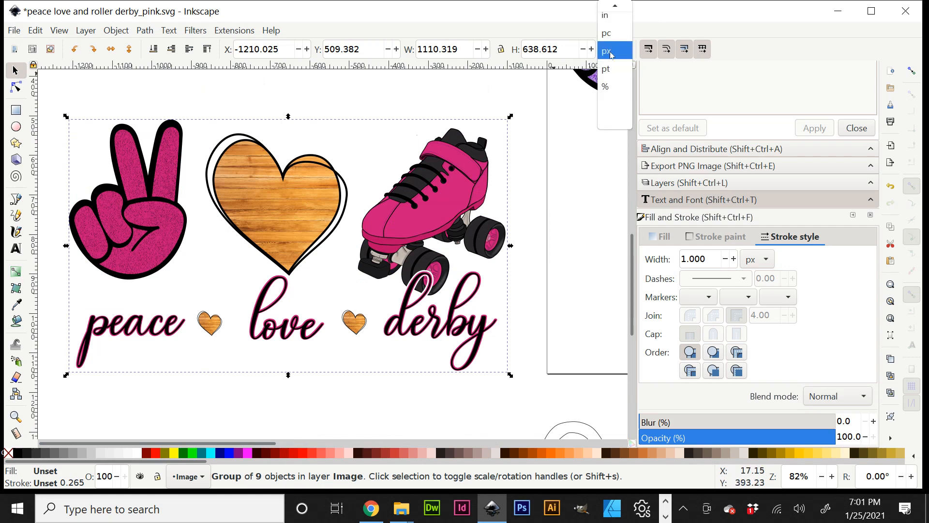
{"action": "left_click", "coordinate": [621, 21]}
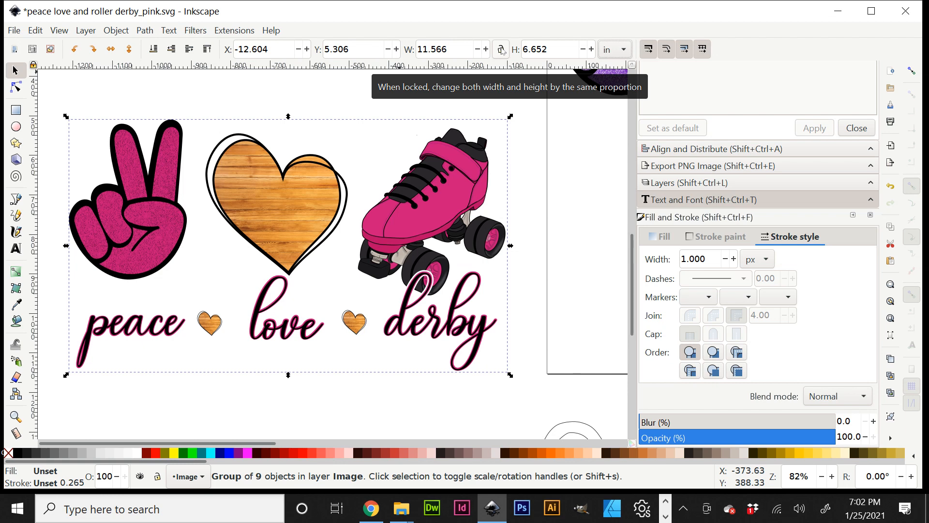
{"action": "left_click", "coordinate": [502, 50]}
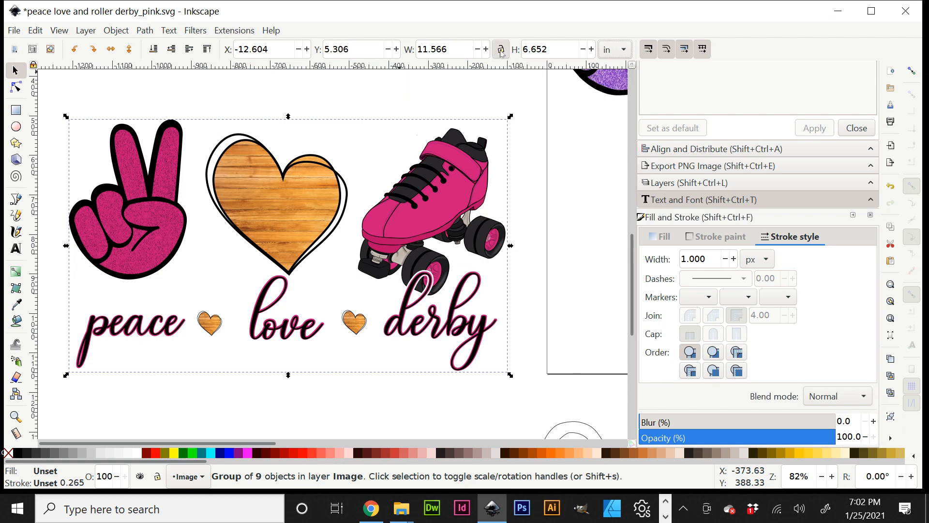
{"action": "double_click", "coordinate": [458, 50]}
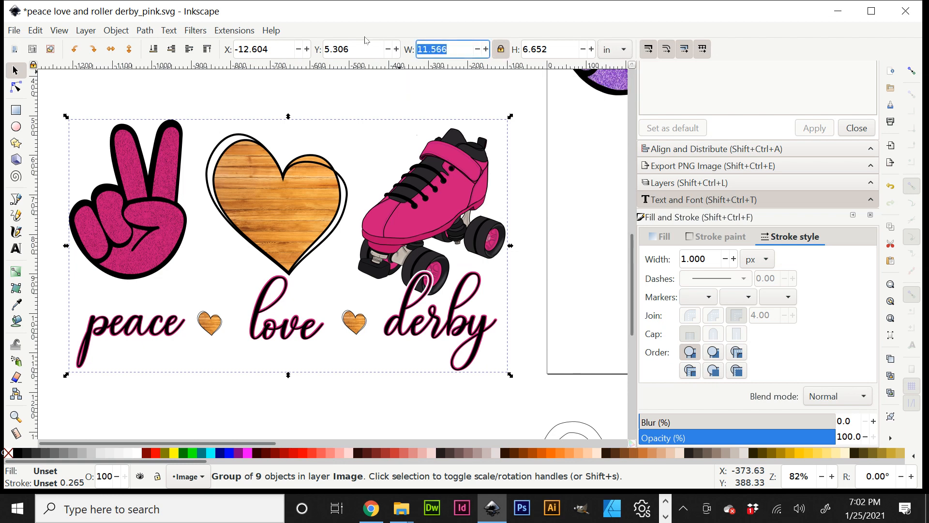
{"action": "type", "text": "9"}
{"action": "key", "text": "Tab"}
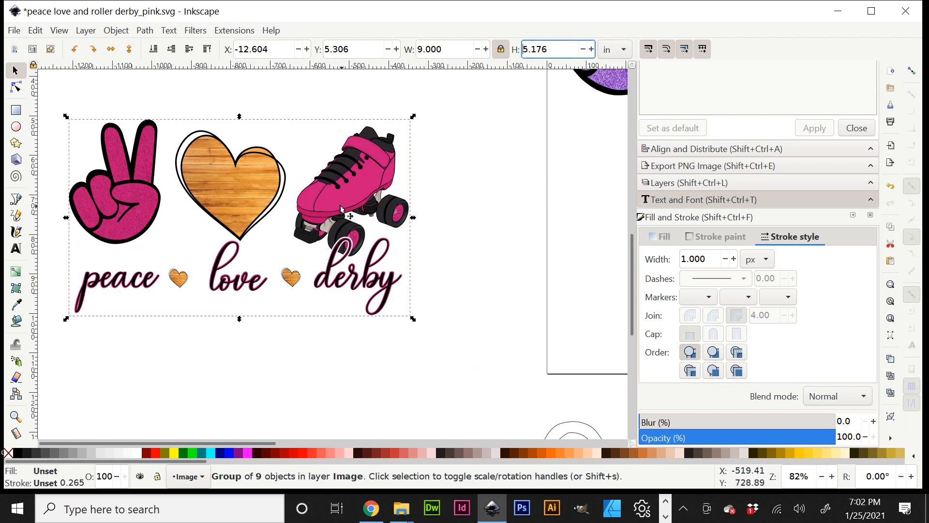
{"action": "left_click_drag", "start_coordinate": [347, 207], "coordinate": [398, 198]}
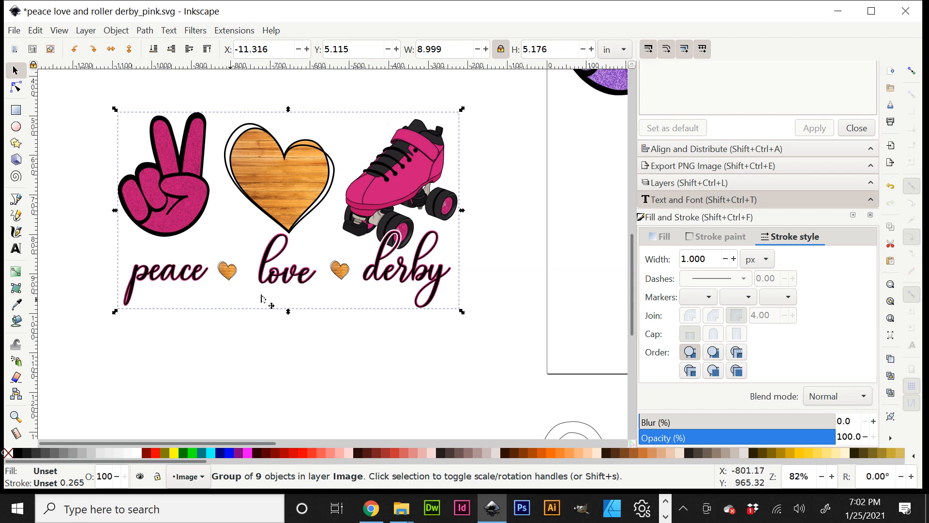
Export the selected design as a 300 dpi PNG to the Desktop, named "peace love and roller derby_pink.png"
{"action": "left_click", "coordinate": [14, 30]}
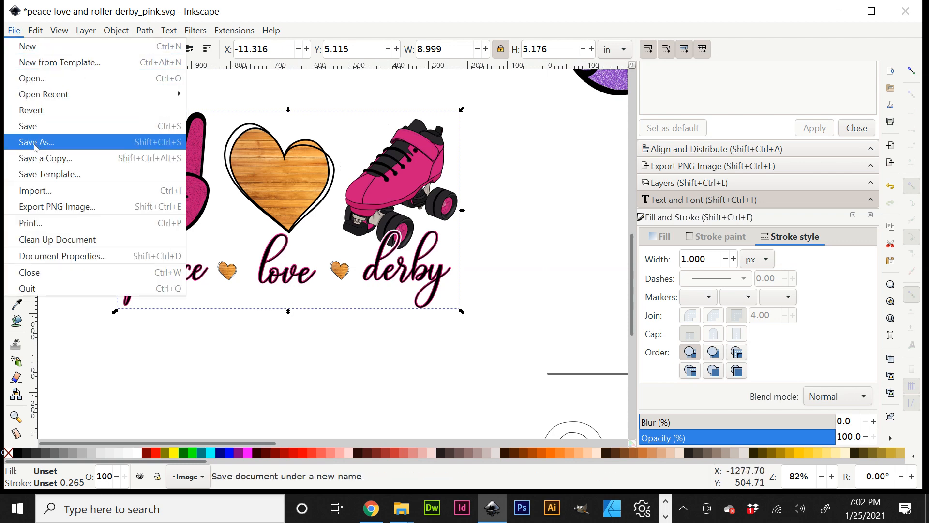
{"action": "left_click", "coordinate": [40, 209]}
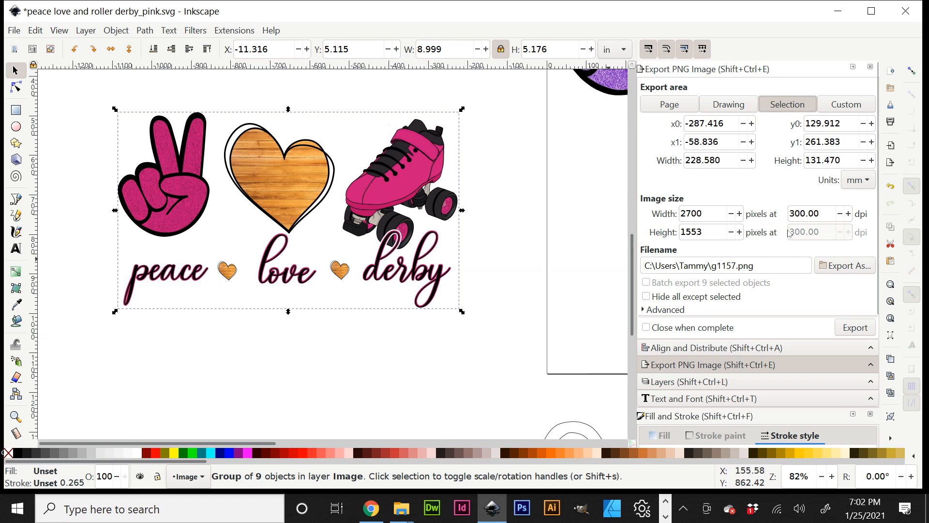
{"action": "triple_click", "coordinate": [832, 213]}
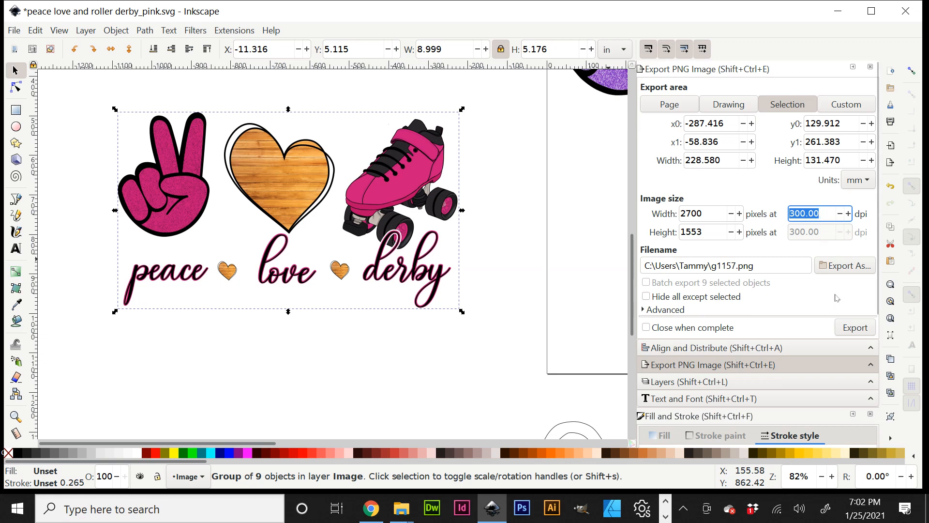
{"action": "left_click", "coordinate": [846, 266]}
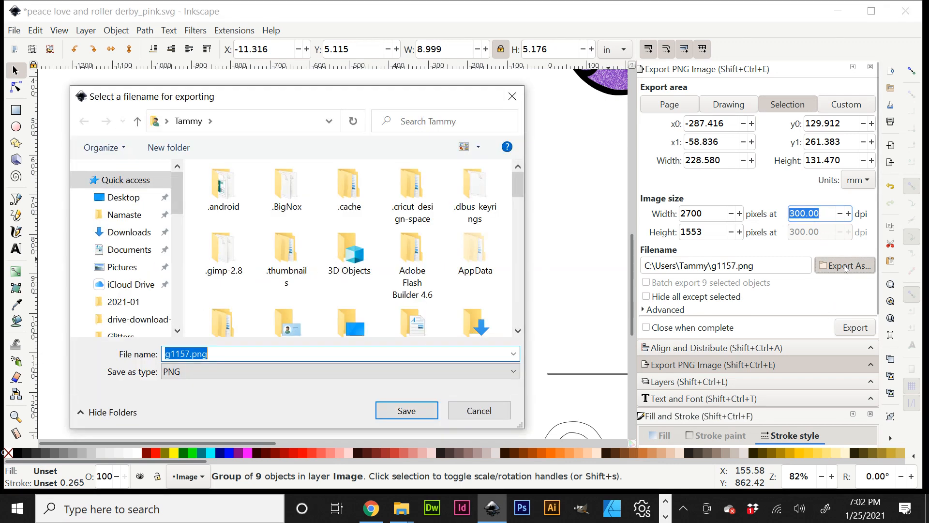
{"action": "left_click", "coordinate": [127, 202]}
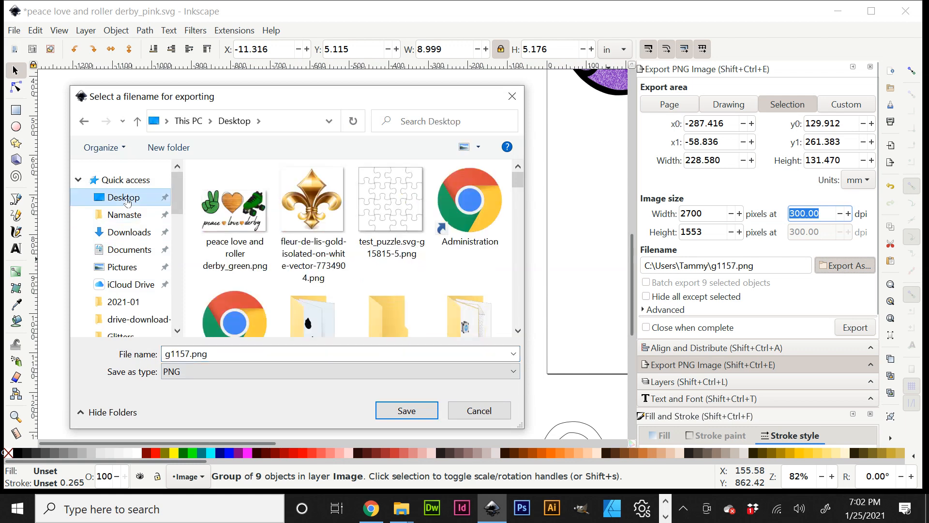
{"action": "double_click", "coordinate": [224, 352]}
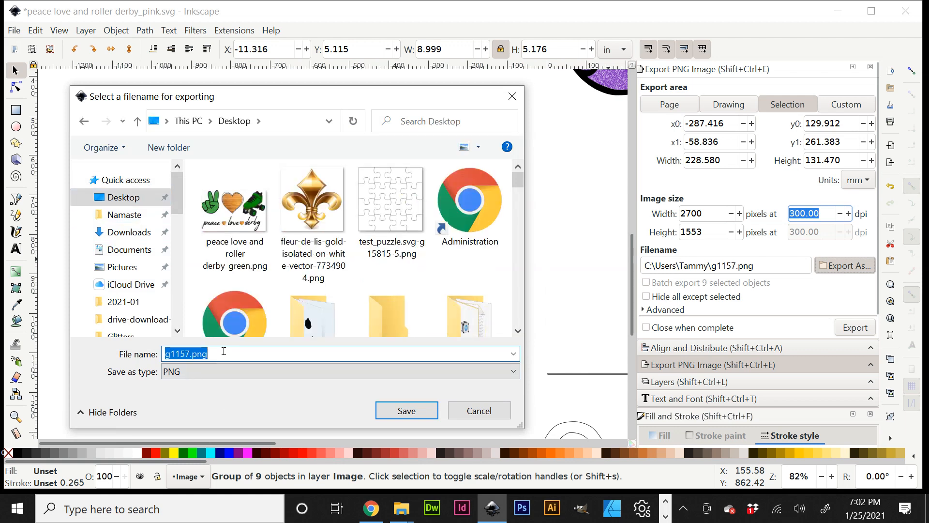
{"action": "type", "text": "peace love an"}
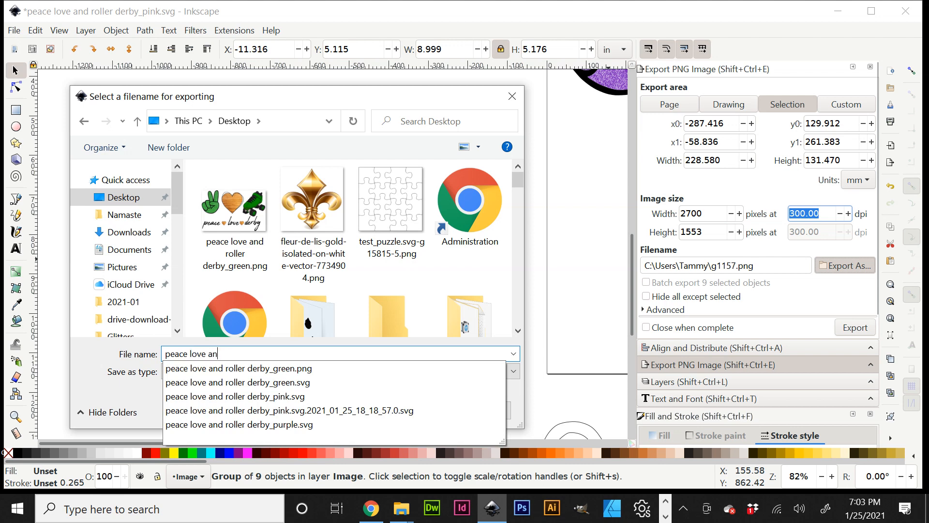
{"action": "type", "text": "d roller derby_pink"}
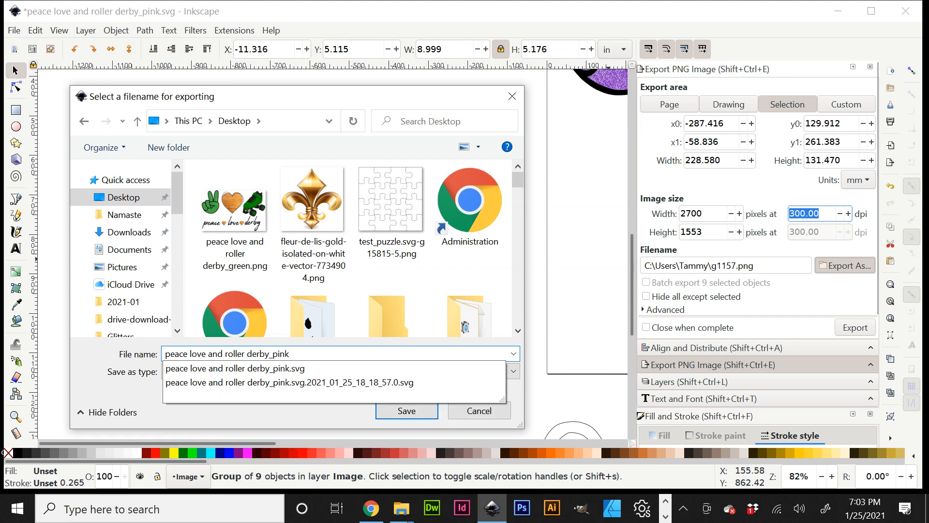
{"action": "type", "text": ".png"}
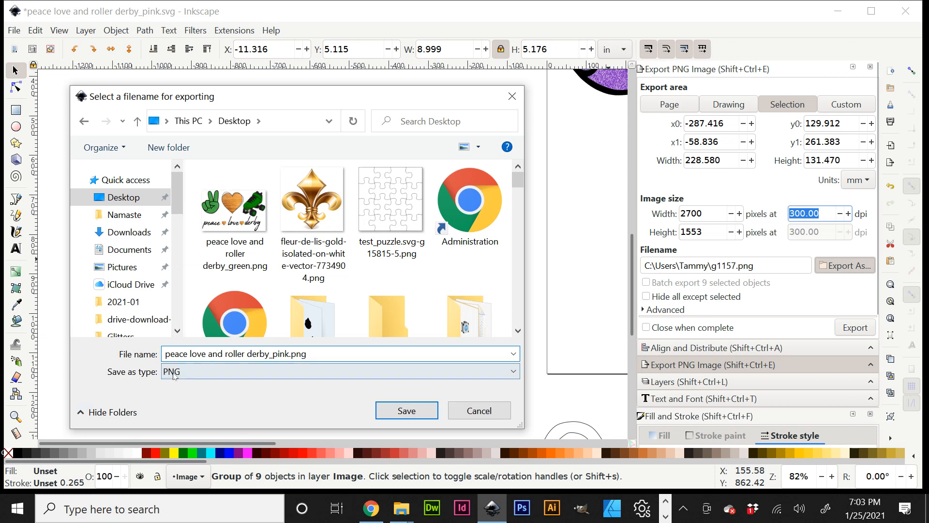
{"action": "left_click", "coordinate": [406, 410]}
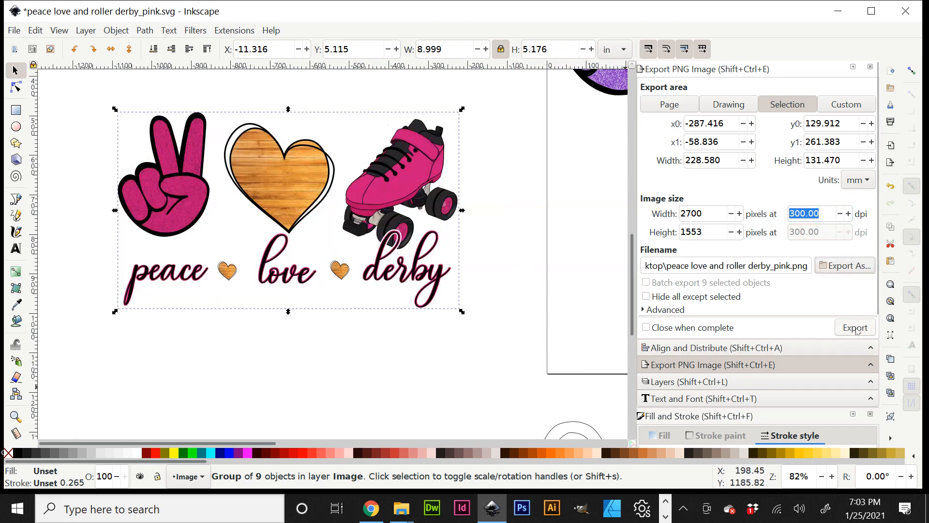
{"action": "left_click", "coordinate": [854, 328]}
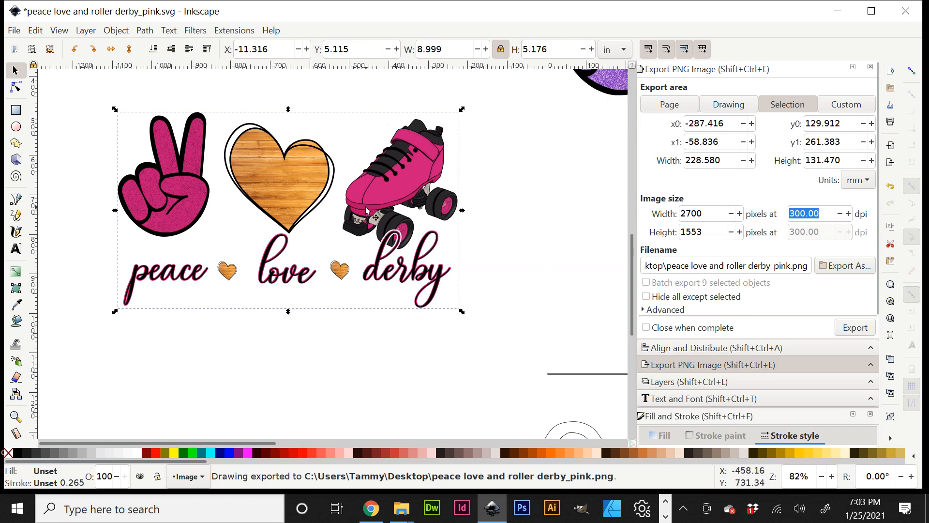
Move the grouped pink design off the page to about X -12.0, Y 6.9 in
{"action": "left_click_drag", "start_coordinate": [377, 210], "coordinate": [352, 278]}
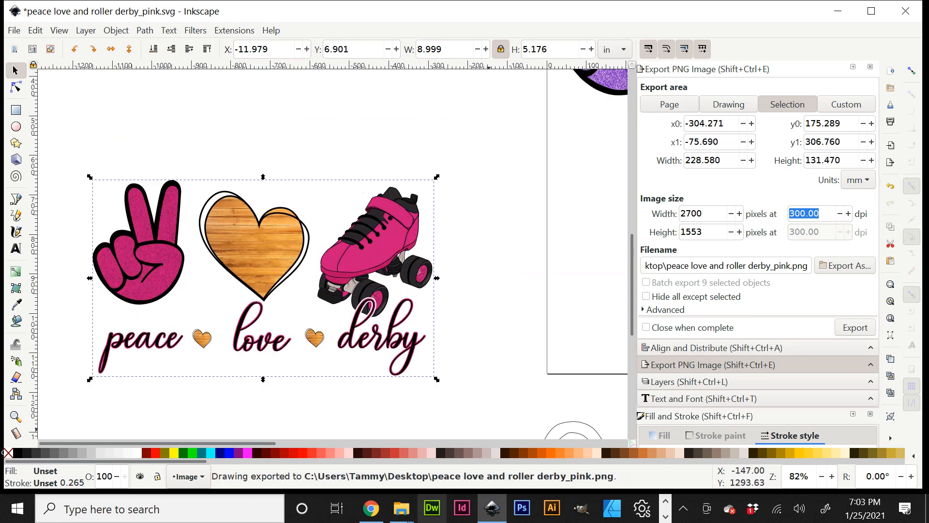
Switch to File Explorer, view the exported "peace love and roller derby_pink.png" from the Desktop, and close the image viewer
{"action": "mouse_move", "coordinate": [394, 517]}
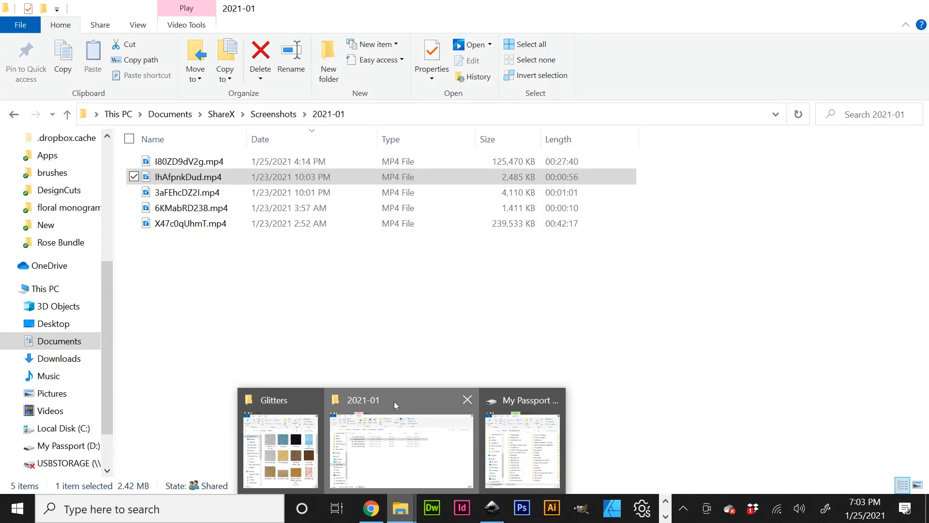
{"action": "left_click", "coordinate": [394, 402]}
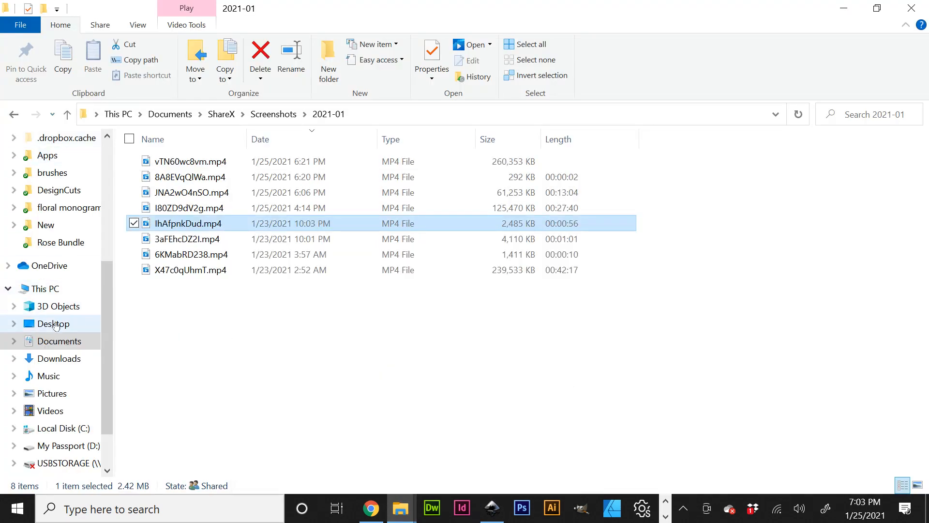
{"action": "left_click", "coordinate": [50, 324]}
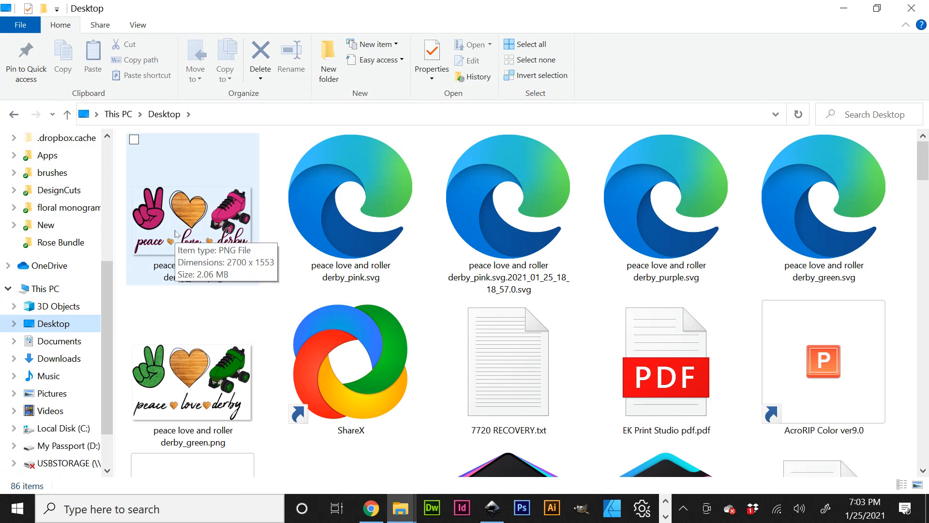
{"action": "left_click", "coordinate": [190, 230]}
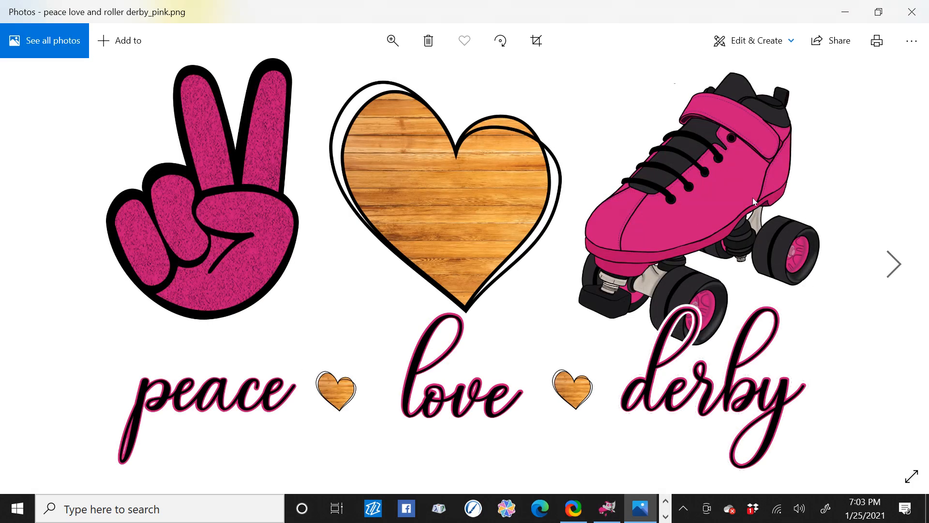
{"action": "left_click", "coordinate": [912, 13]}
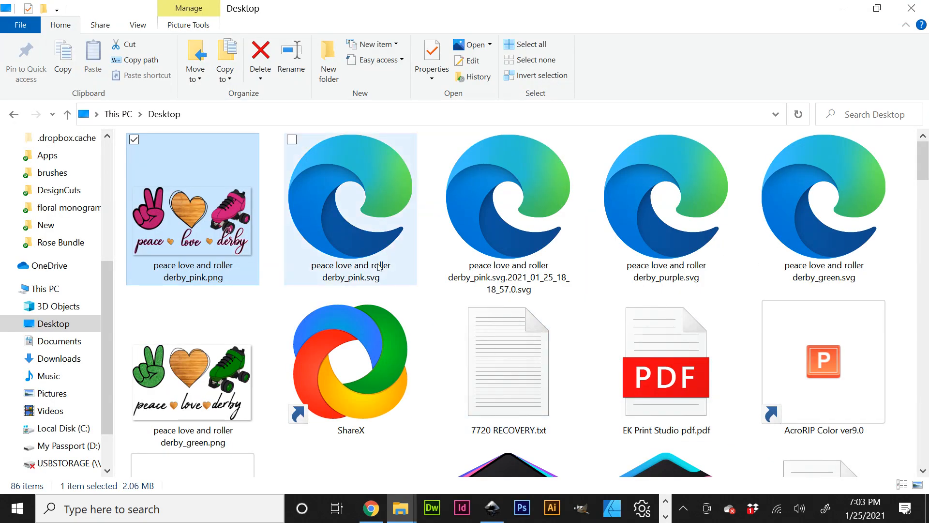
Switch back to Inkscape, move the grouped pink design onto the page at about X 1.4, Y 5.9 in, and save the document
{"action": "left_click", "coordinate": [502, 516]}
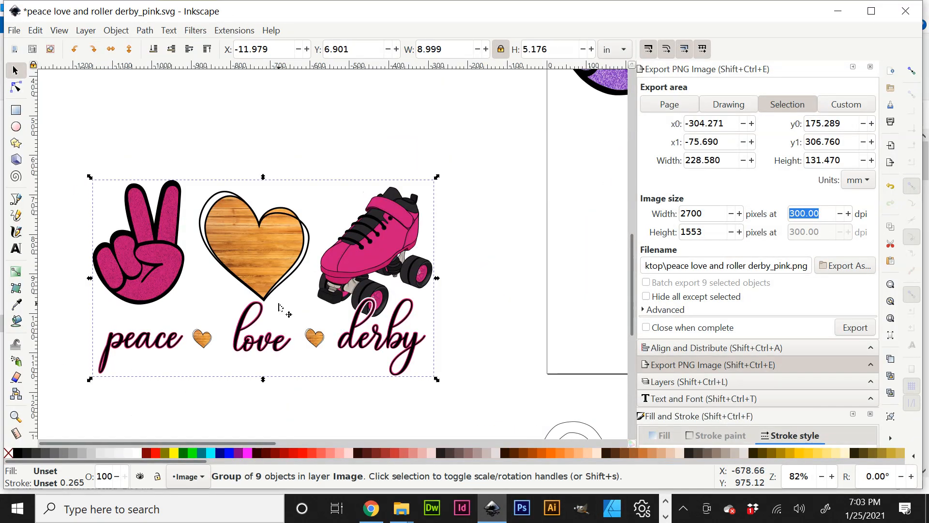
{"action": "key", "text": "minus"}
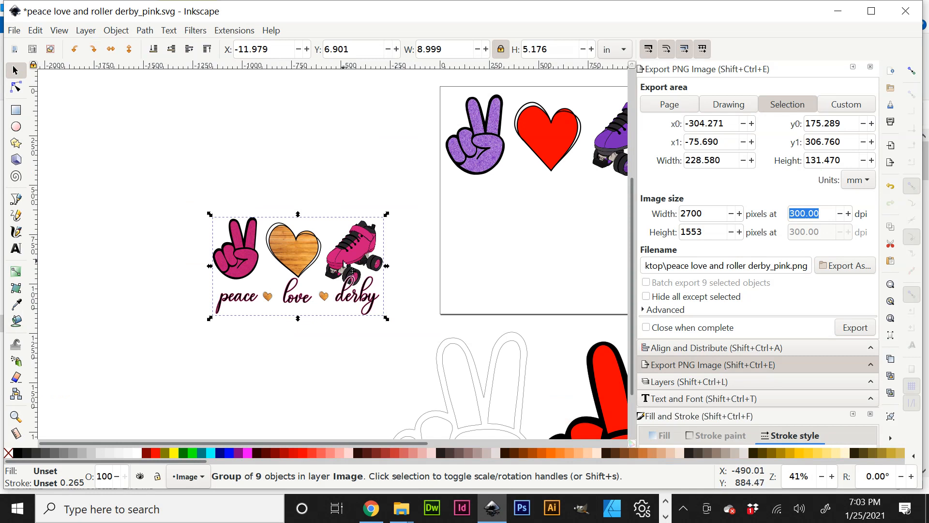
{"action": "left_click_drag", "start_coordinate": [347, 266], "coordinate": [606, 247]}
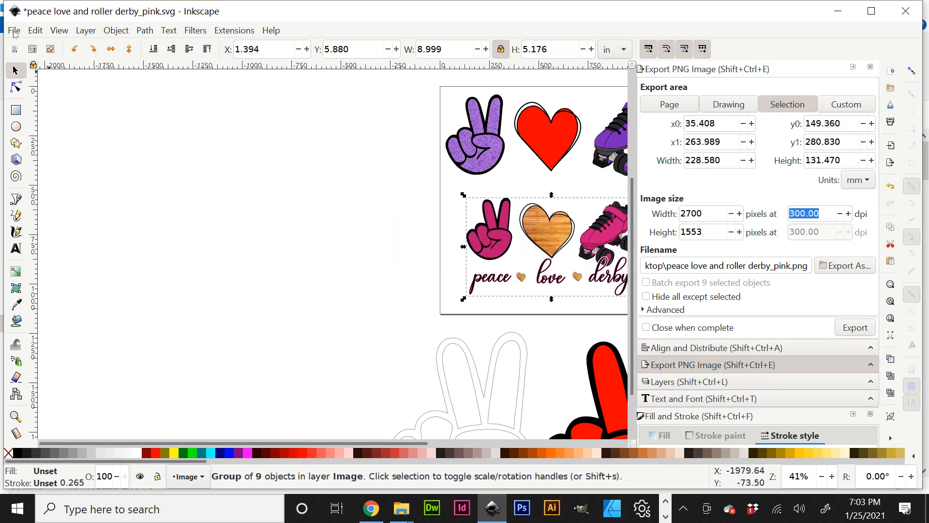
{"action": "left_click", "coordinate": [14, 30]}
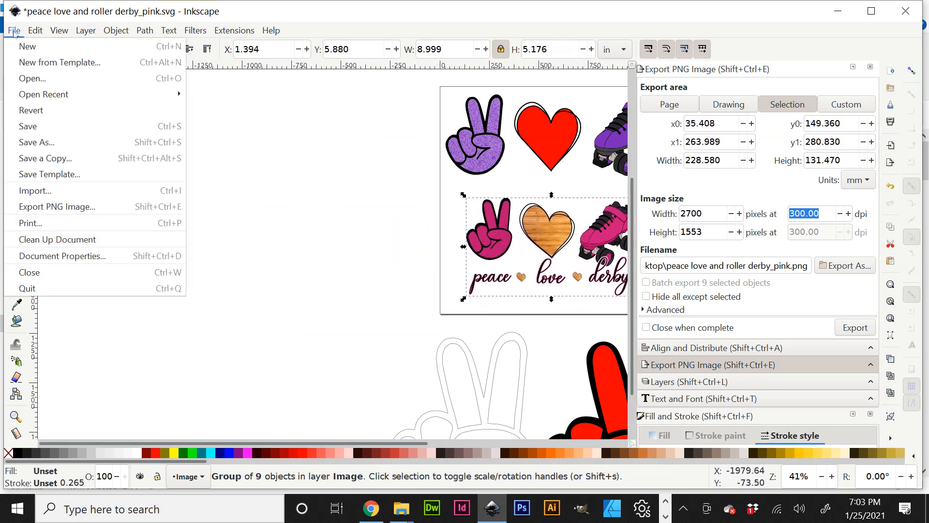
{"action": "left_click", "coordinate": [45, 130]}
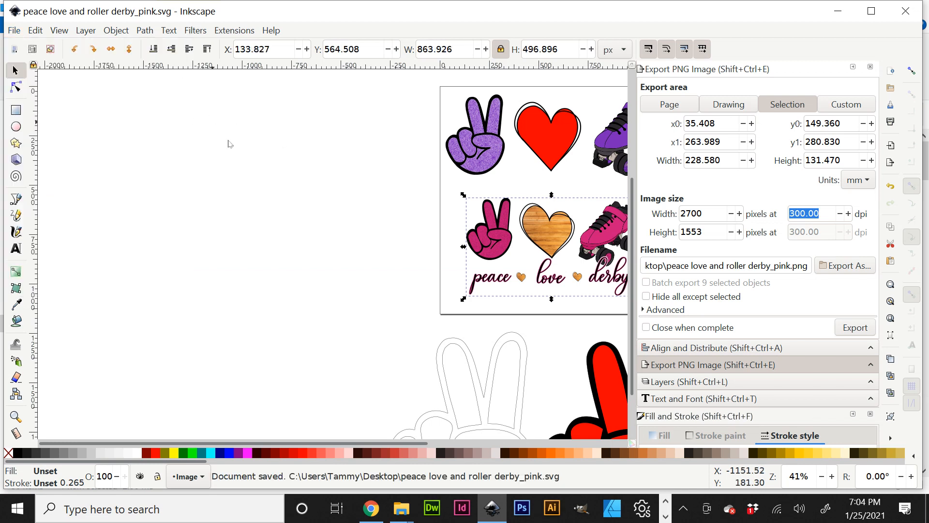
{"action": "left_click_drag", "start_coordinate": [367, 443], "coordinate": [433, 445]}
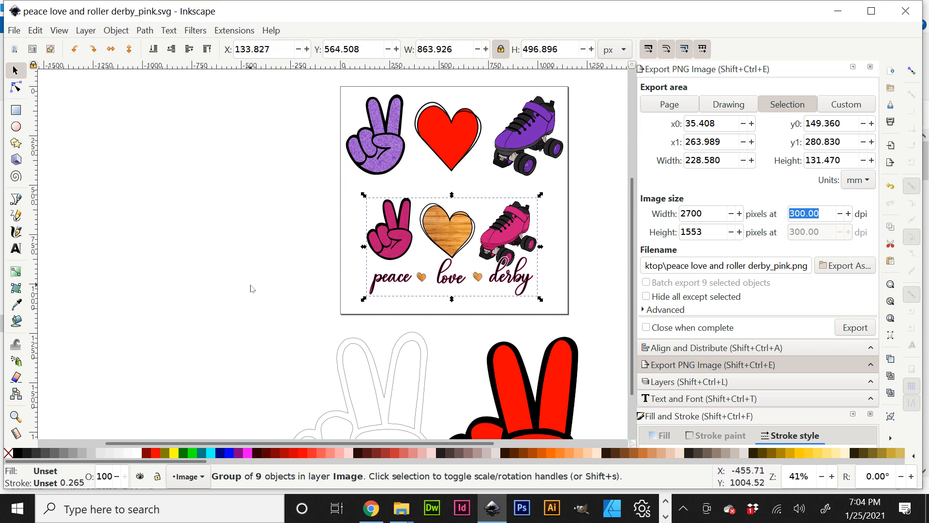
{"action": "scroll", "coordinate": [331, 254], "scroll_direction": "down", "scroll_amount": 1}
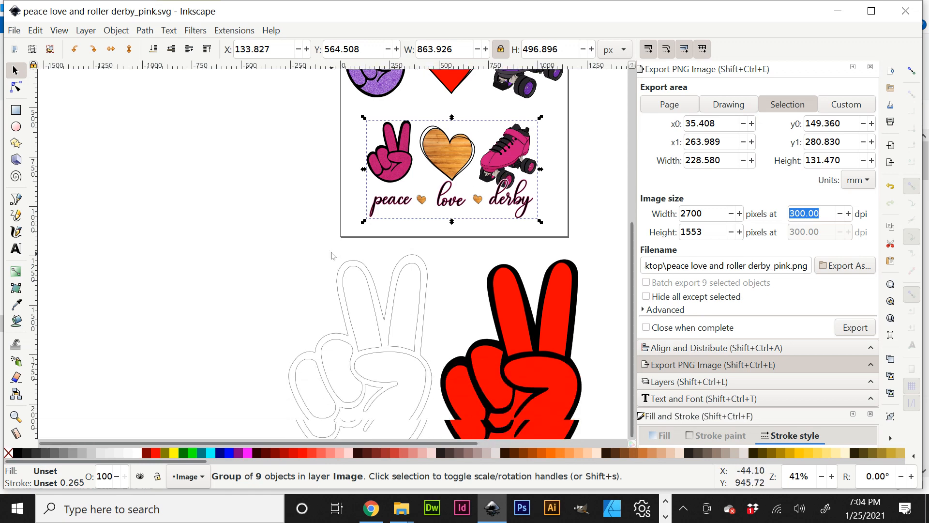
{"action": "scroll", "coordinate": [331, 255], "scroll_direction": "up", "scroll_amount": 6}
{"action": "scroll", "coordinate": [330, 254], "scroll_direction": "down", "scroll_amount": 5}
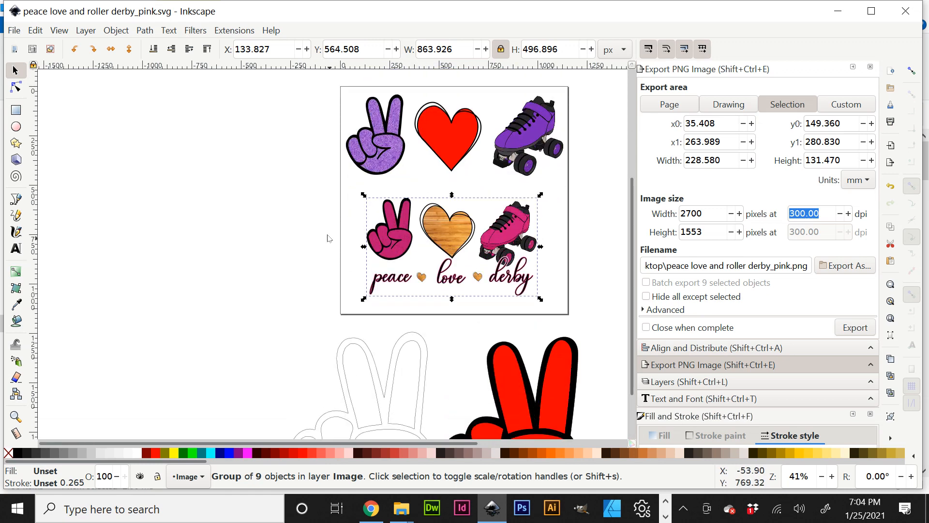